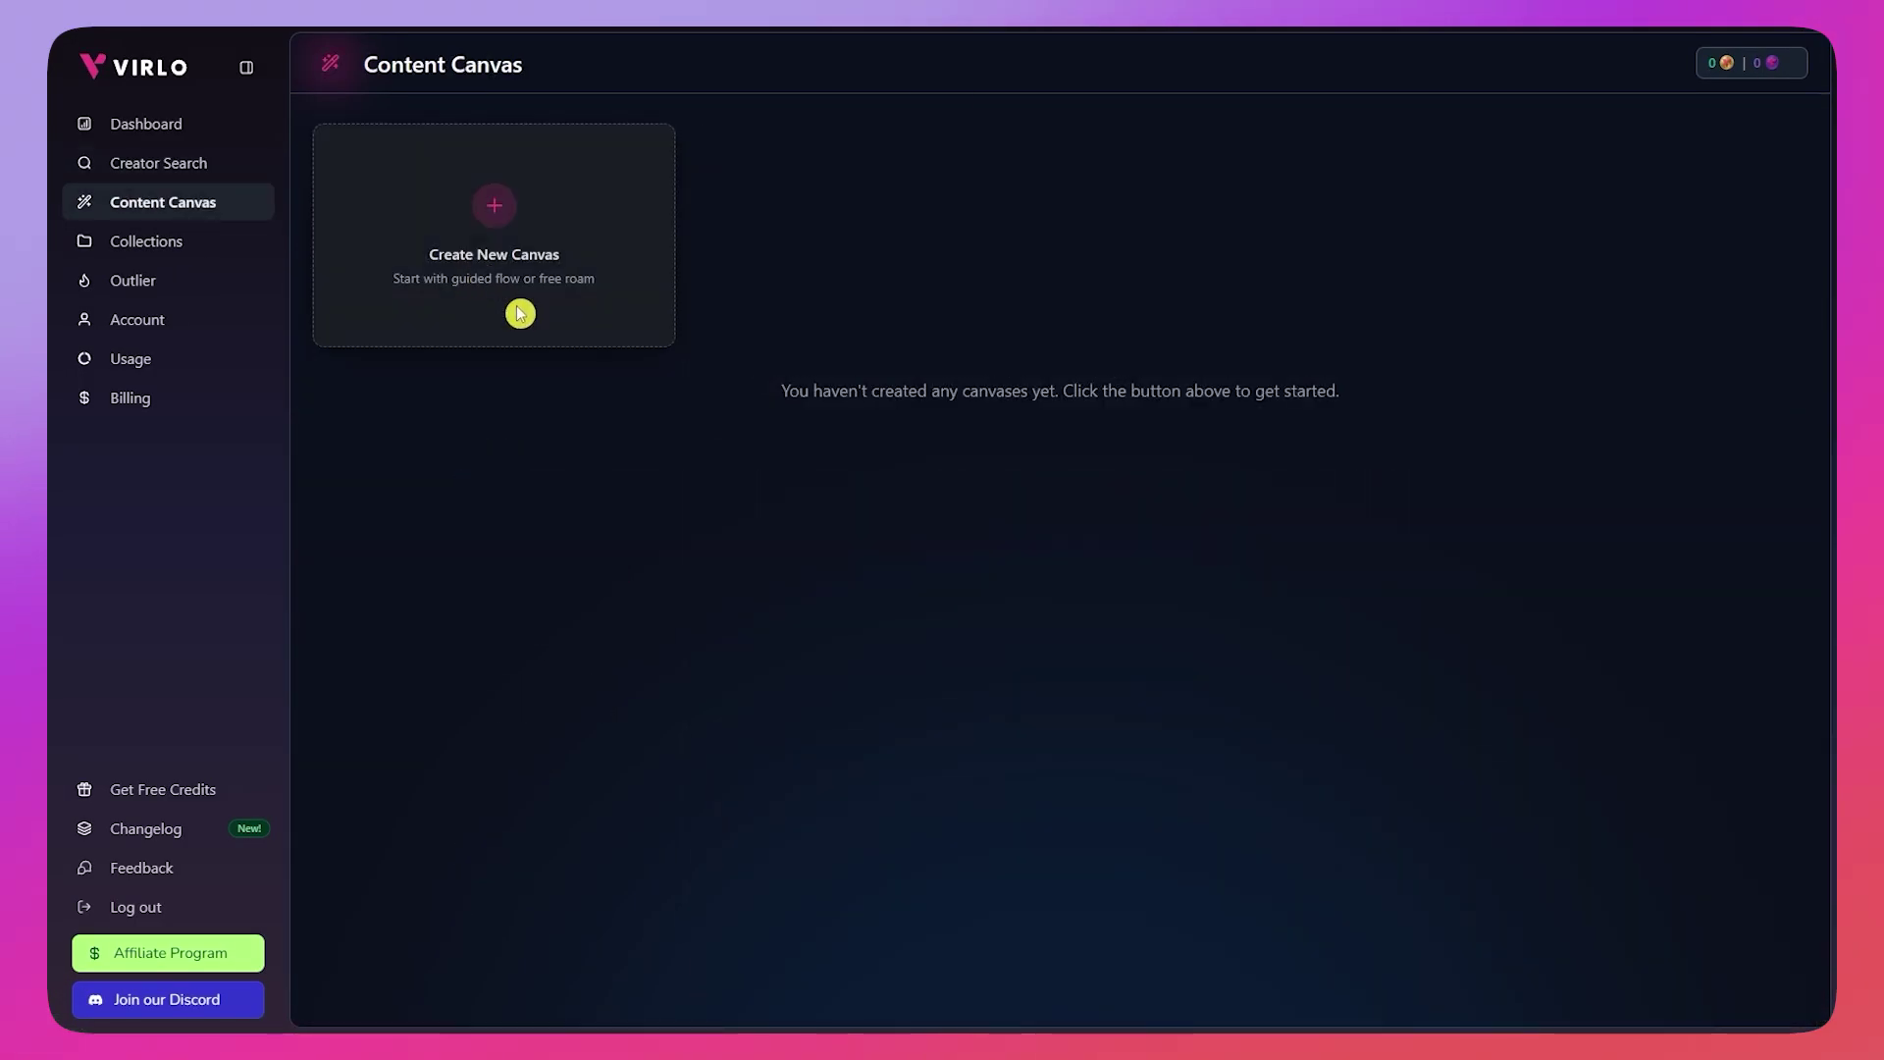
# Step: Create a guided canvas, add one reference video, and choose All Storytelling as the content type
pyautogui.click(521, 307)
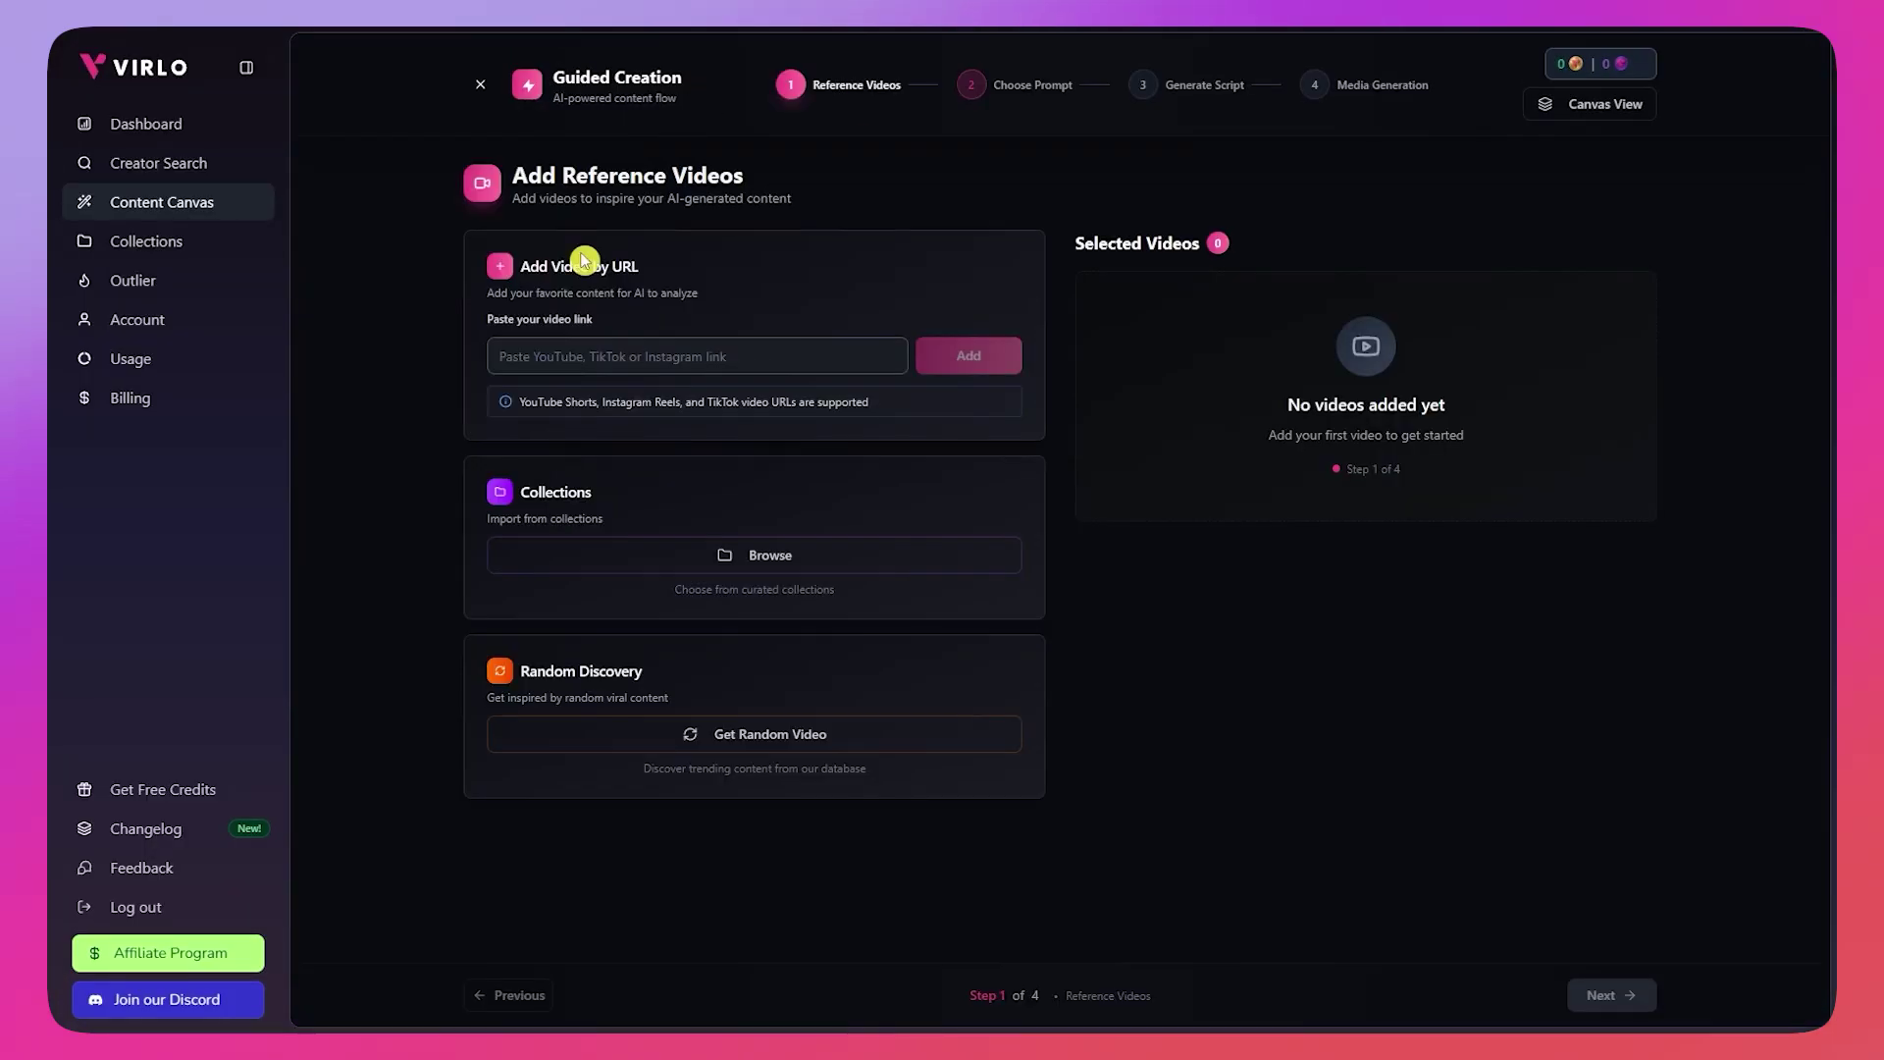
pyautogui.click(958, 357)
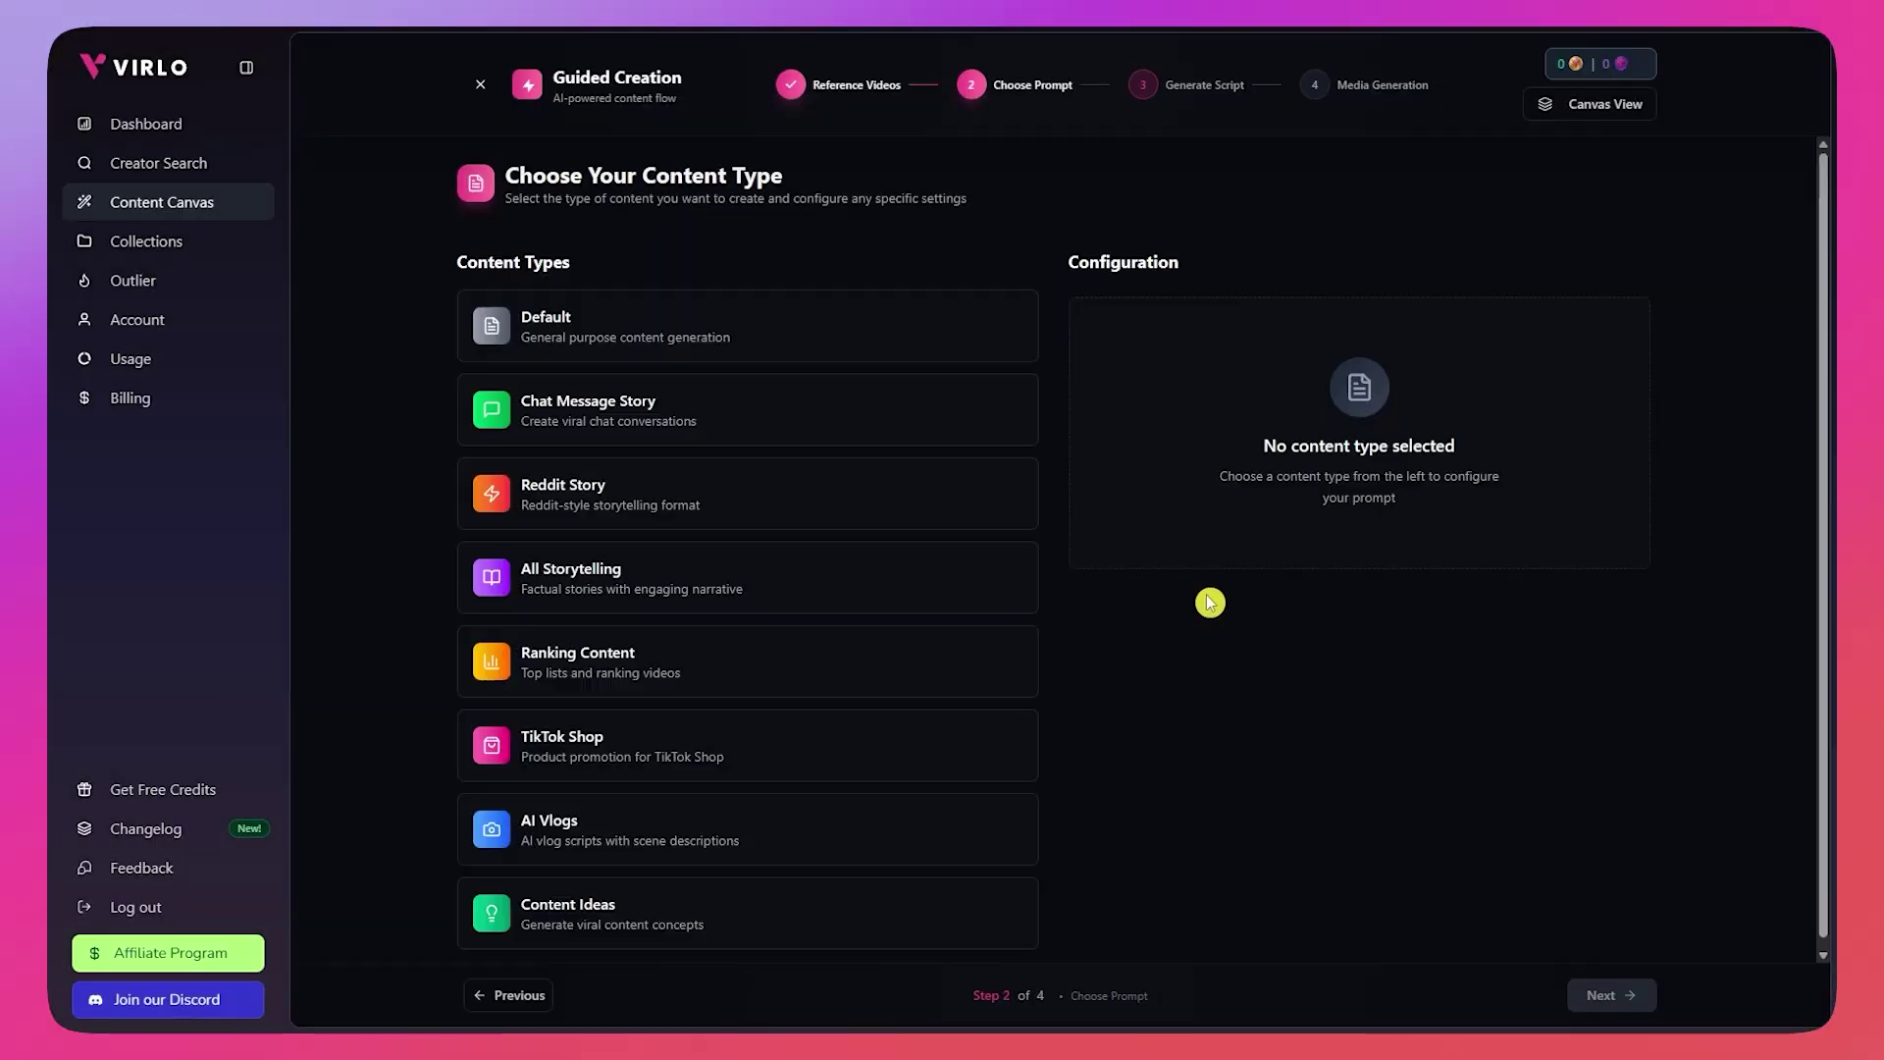
pyautogui.click(746, 577)
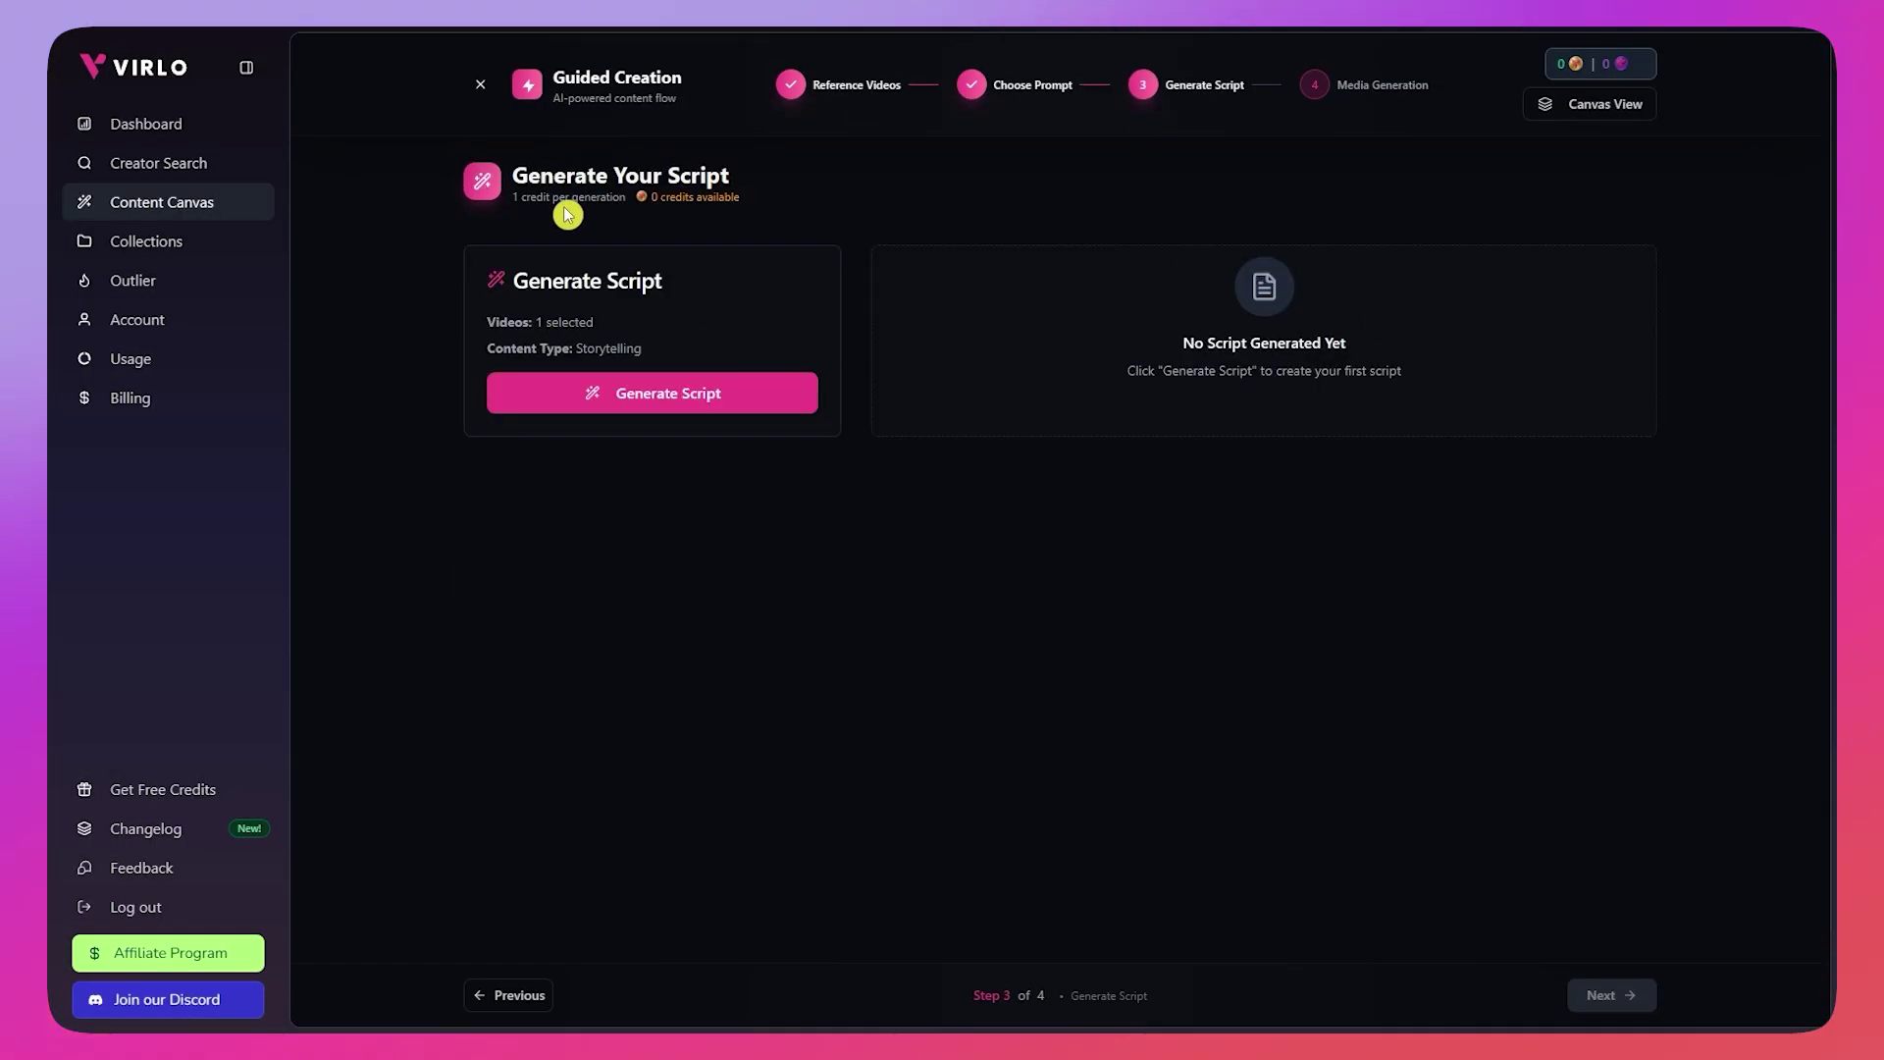
# Step: Switch the guided content to its canvas view and choose Veo 3 Quality as the video generation model
pyautogui.click(1591, 106)
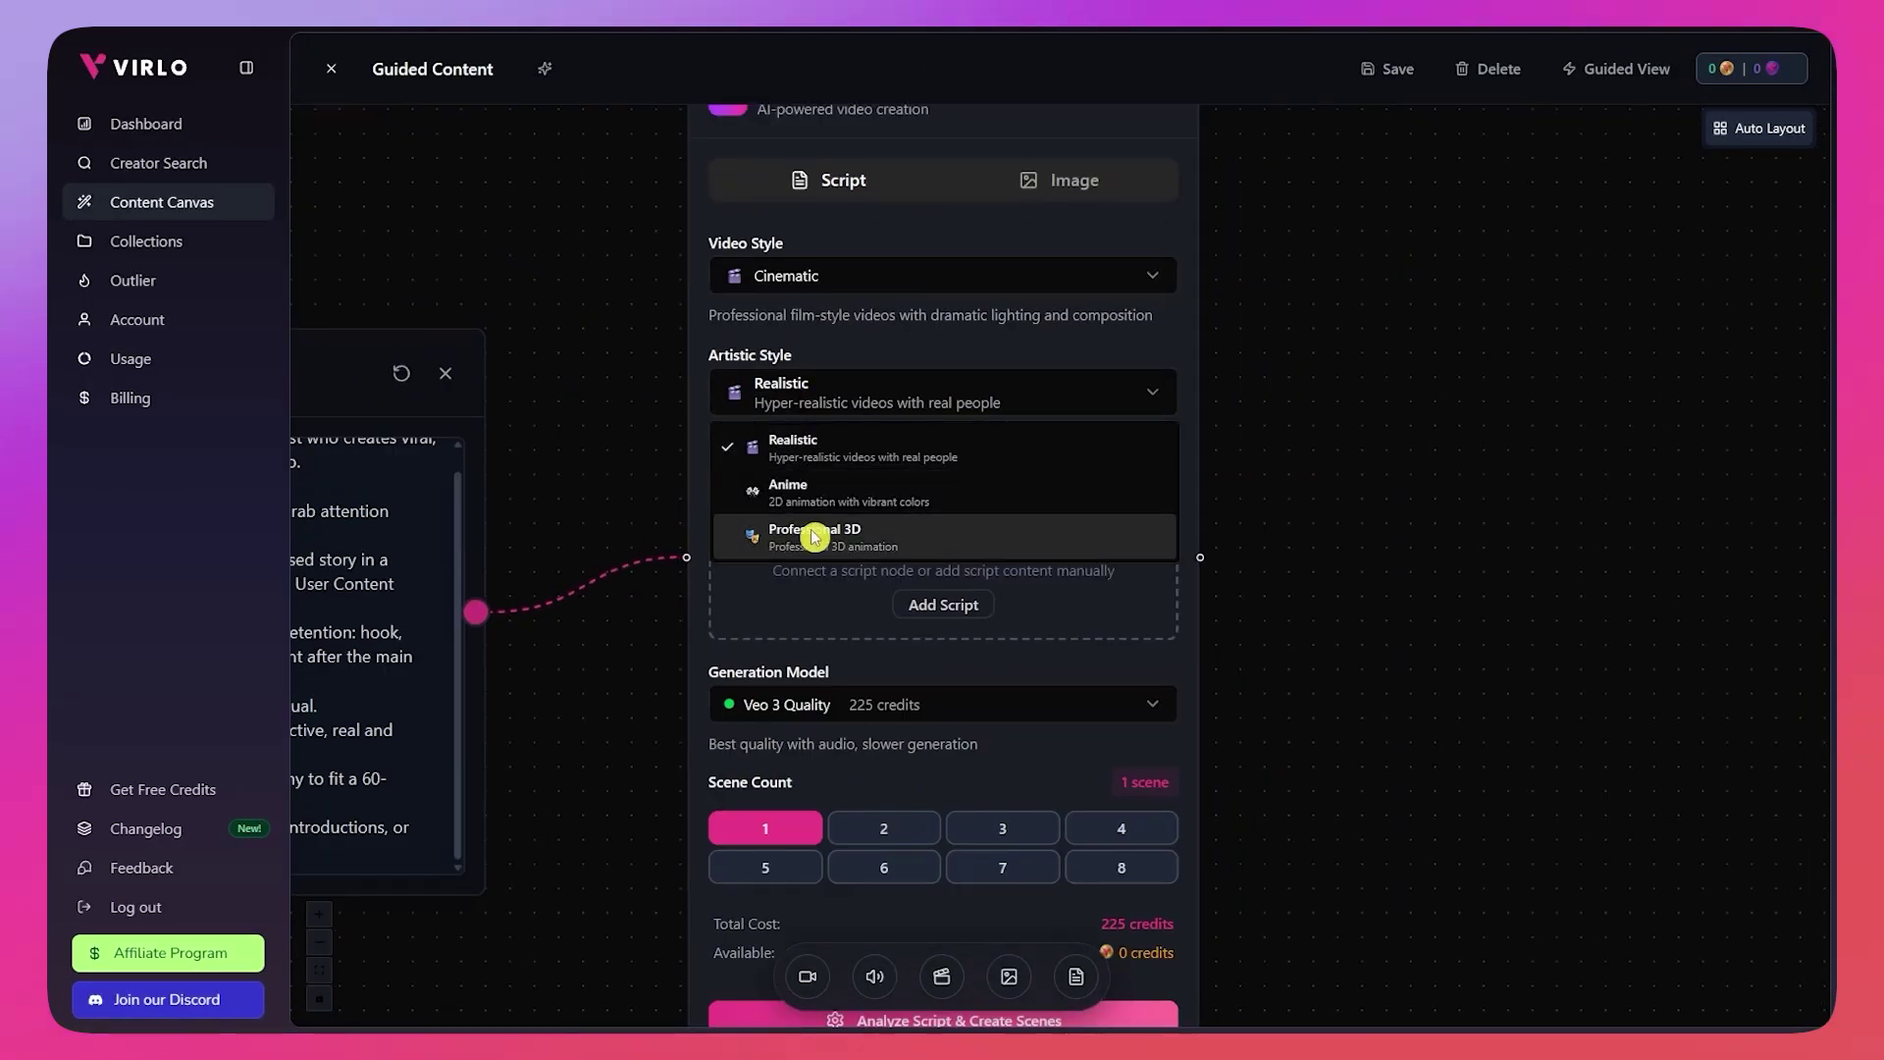
pyautogui.click(860, 714)
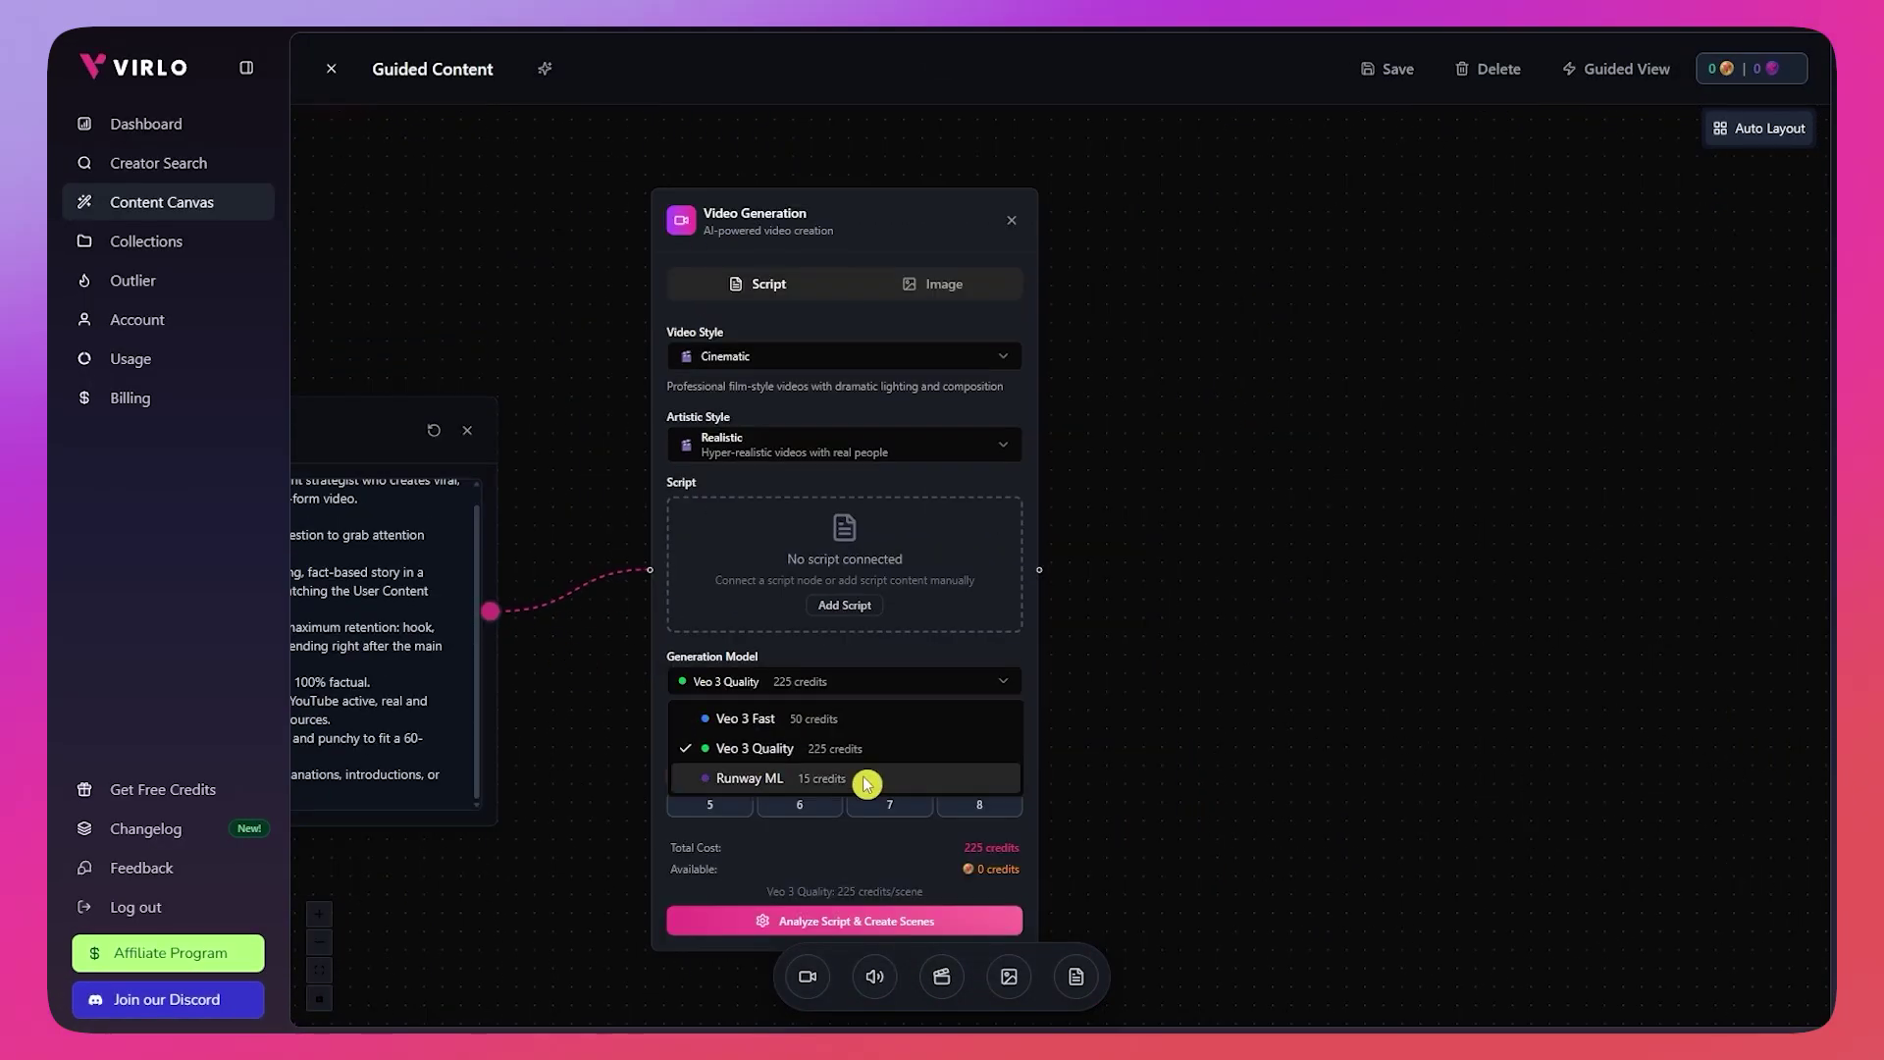
pyautogui.click(788, 745)
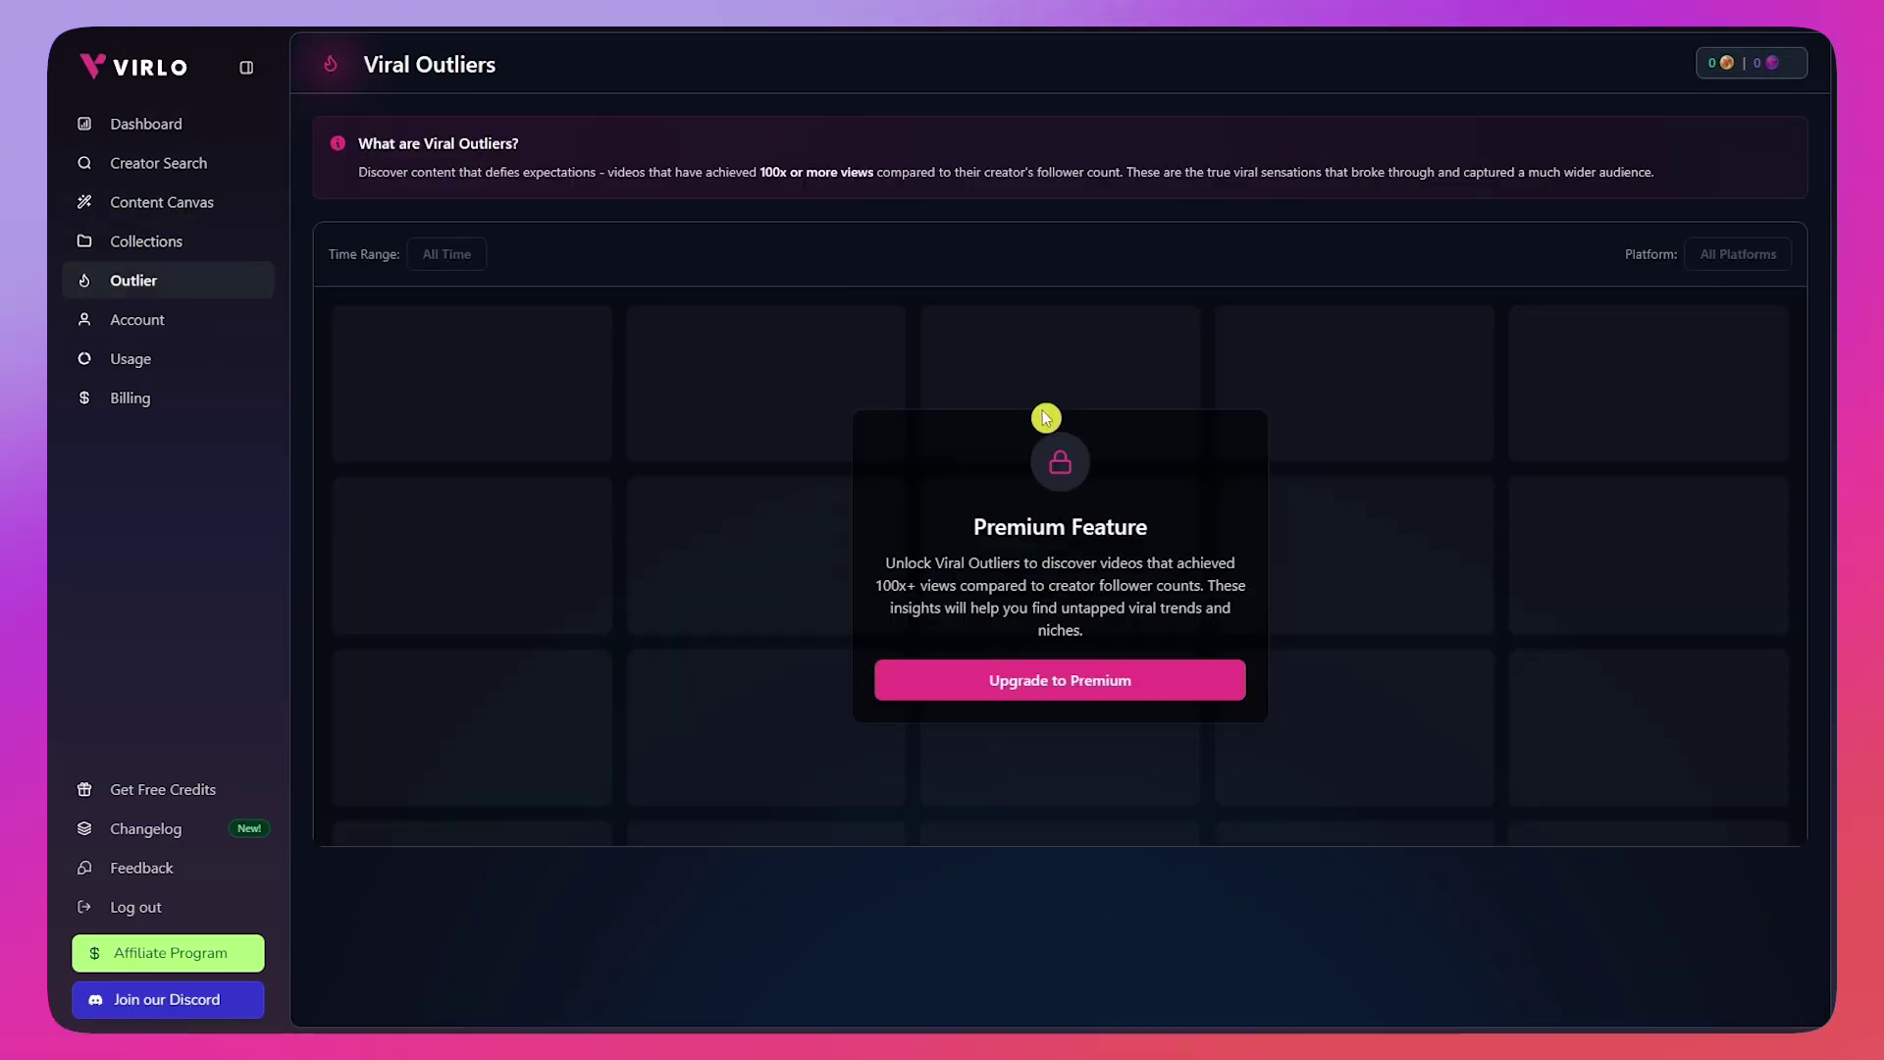
# Step: Look over the account page and read through the September 2025 changelog entries
pyautogui.click(186, 331)
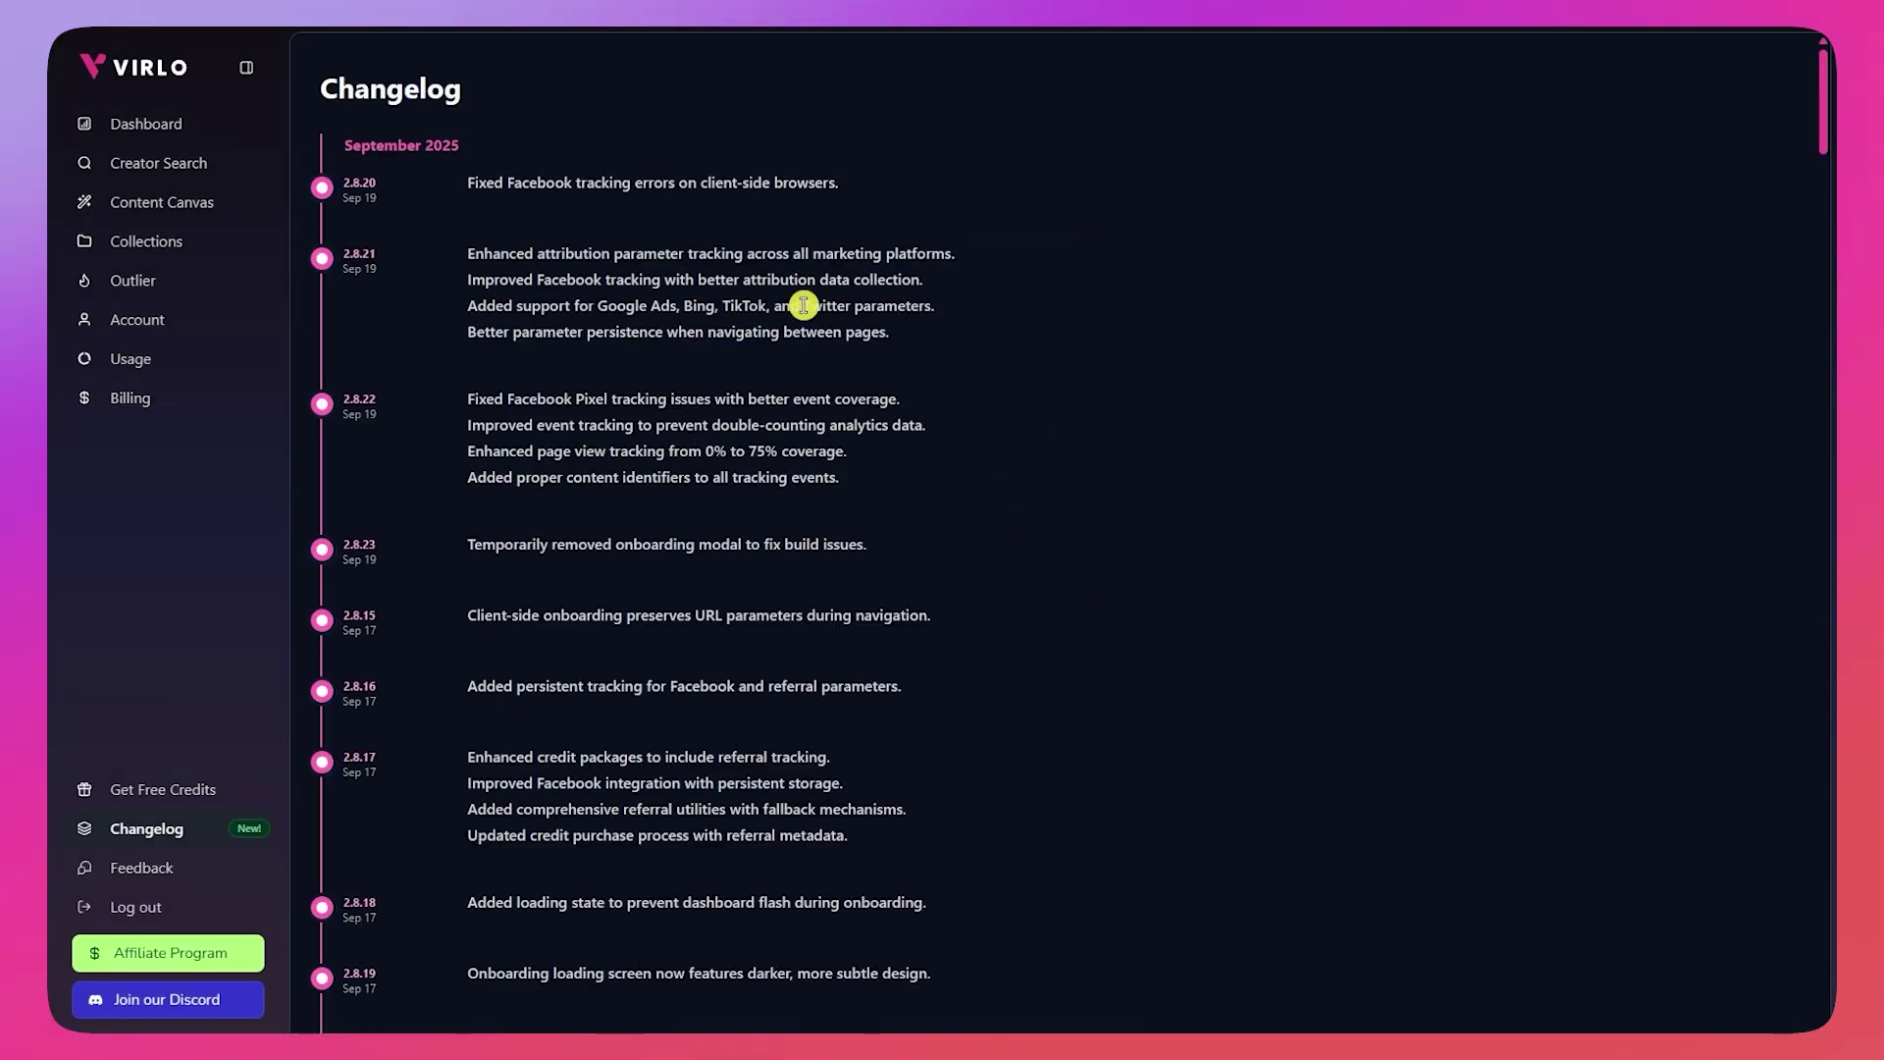
pyautogui.scroll(-3, 917, 303)
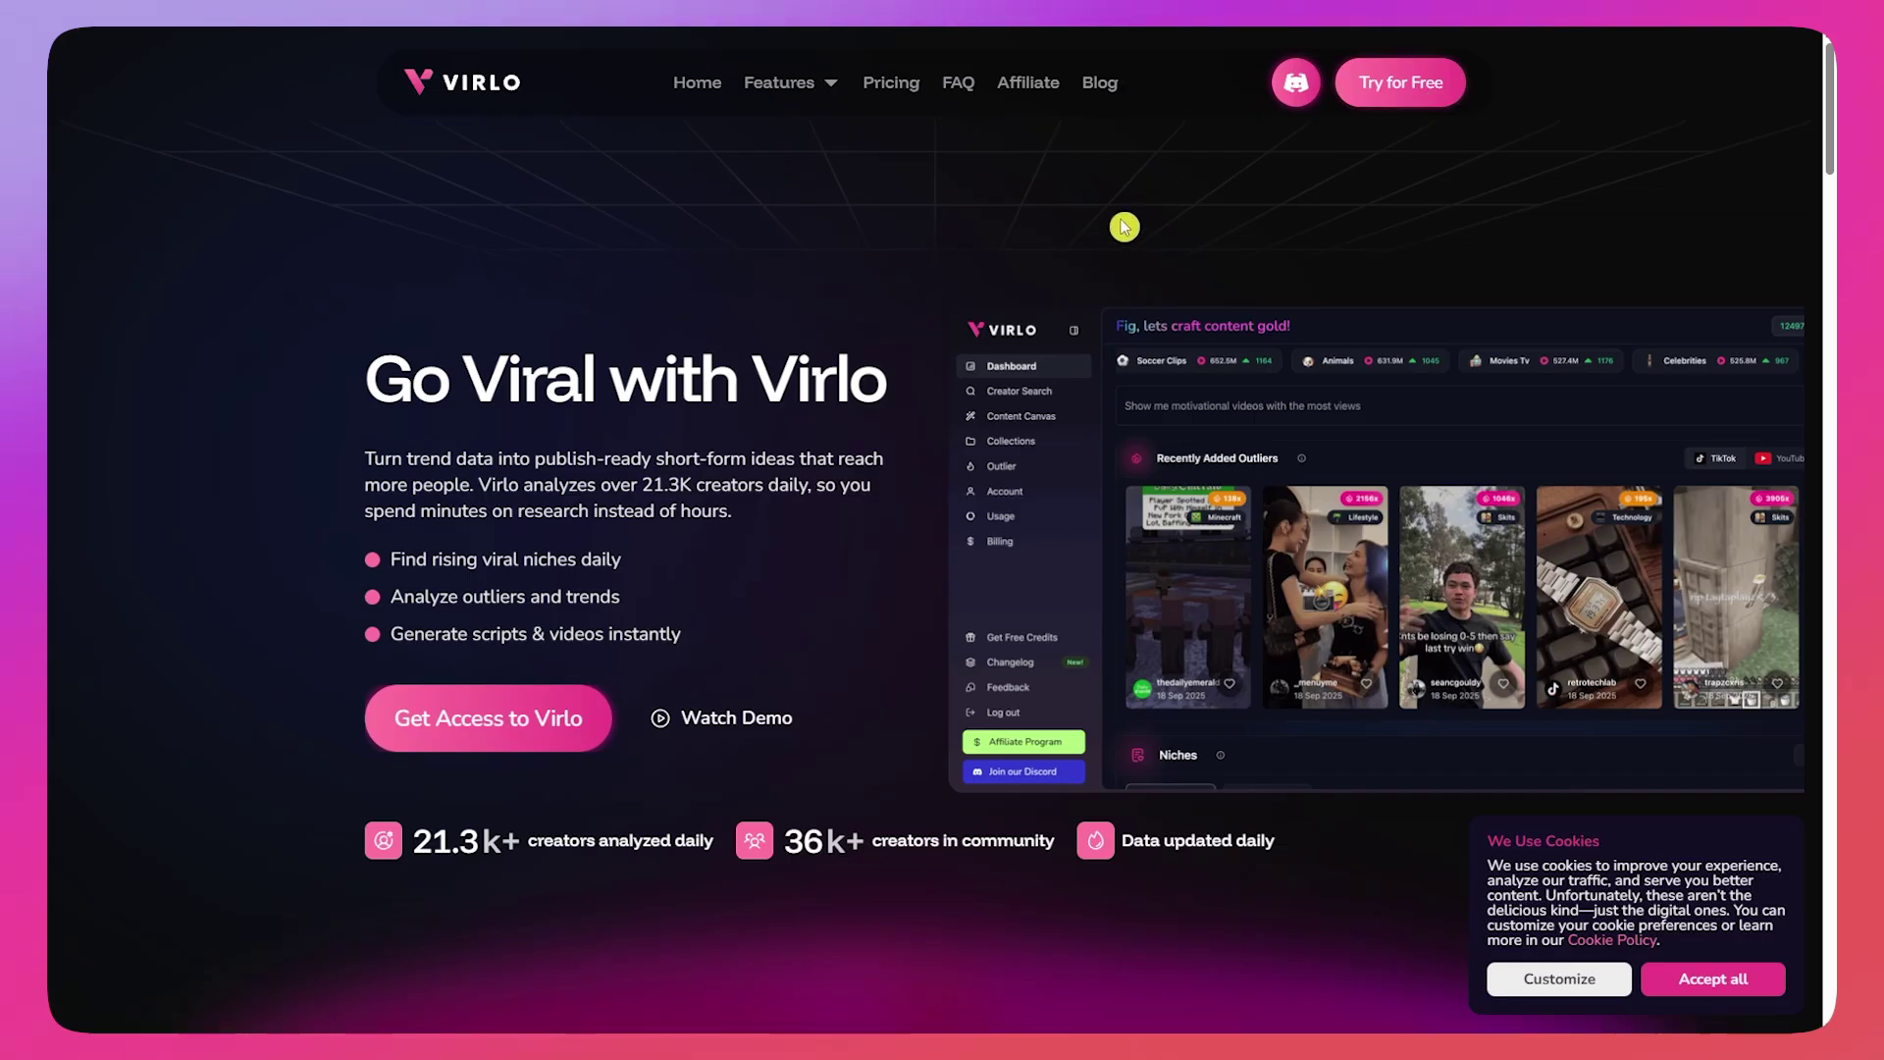
# Step: Start the free trial from the Virlo home page and go to the account sign-up form
pyautogui.click(1392, 101)
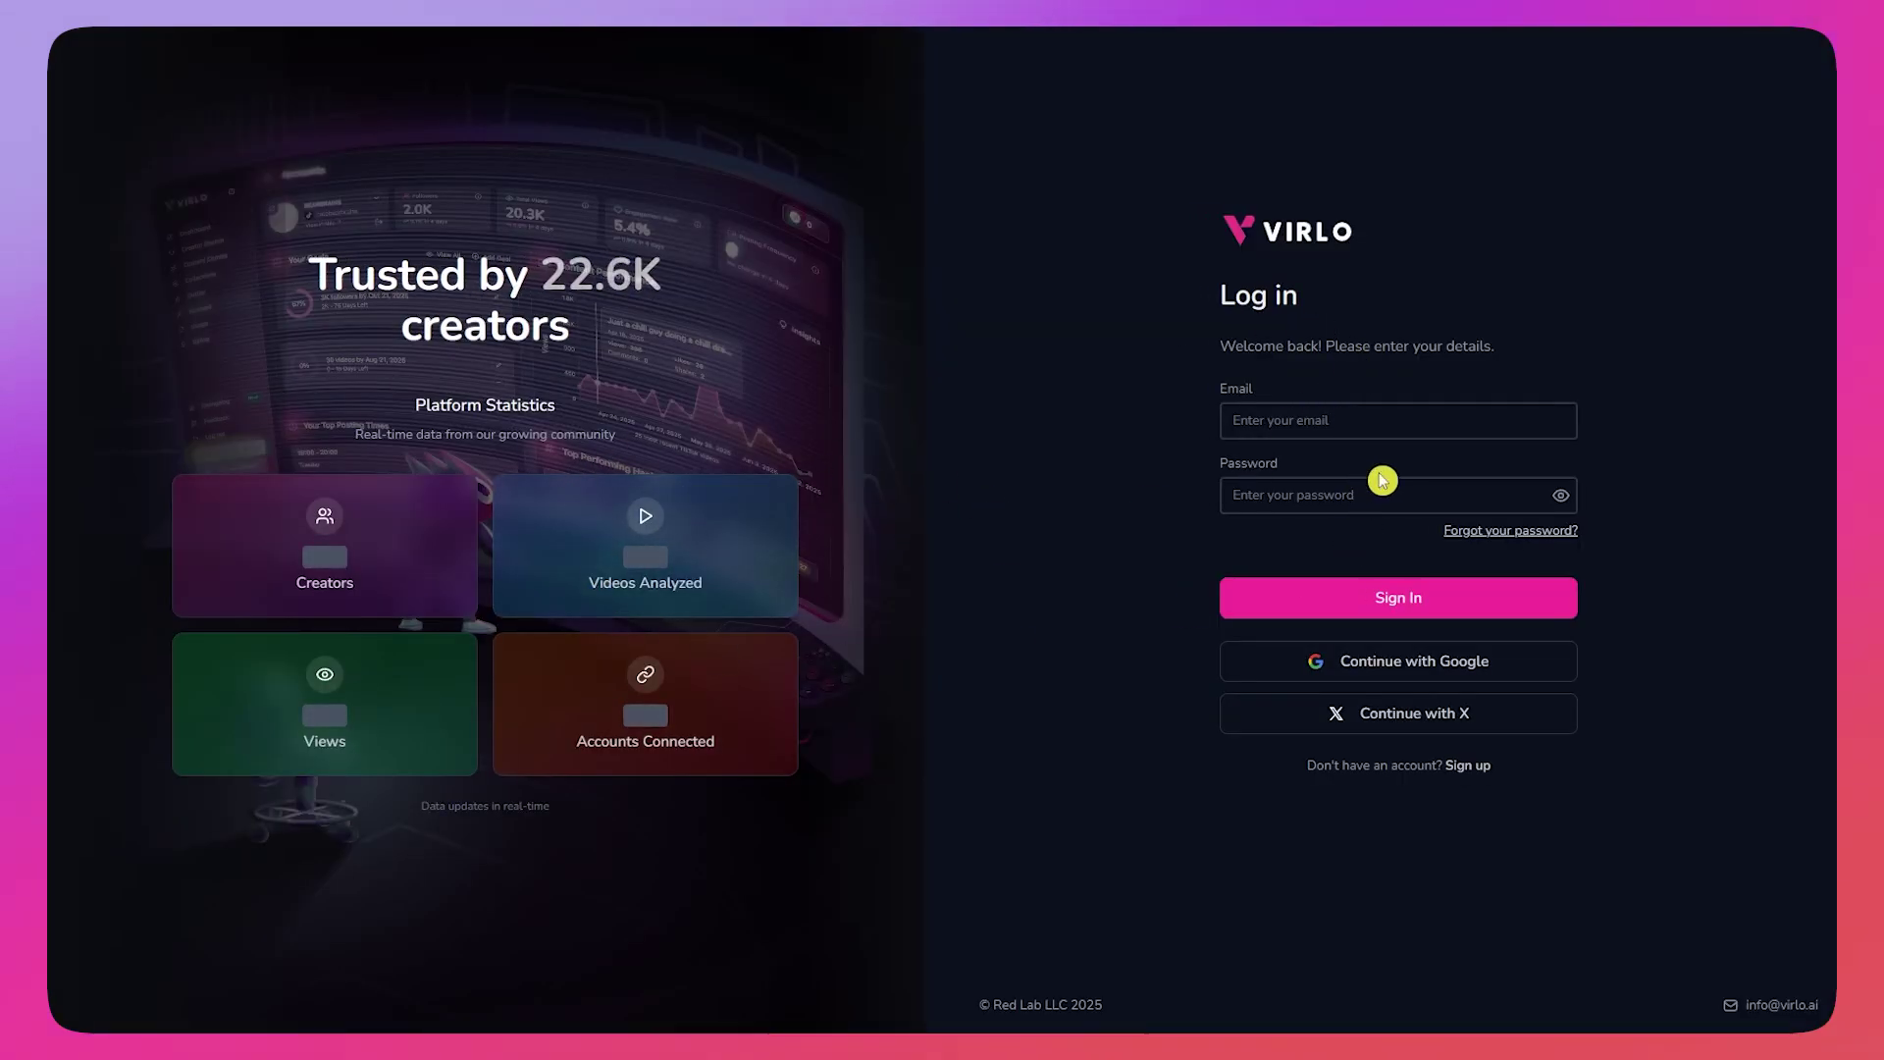
pyautogui.click(1468, 767)
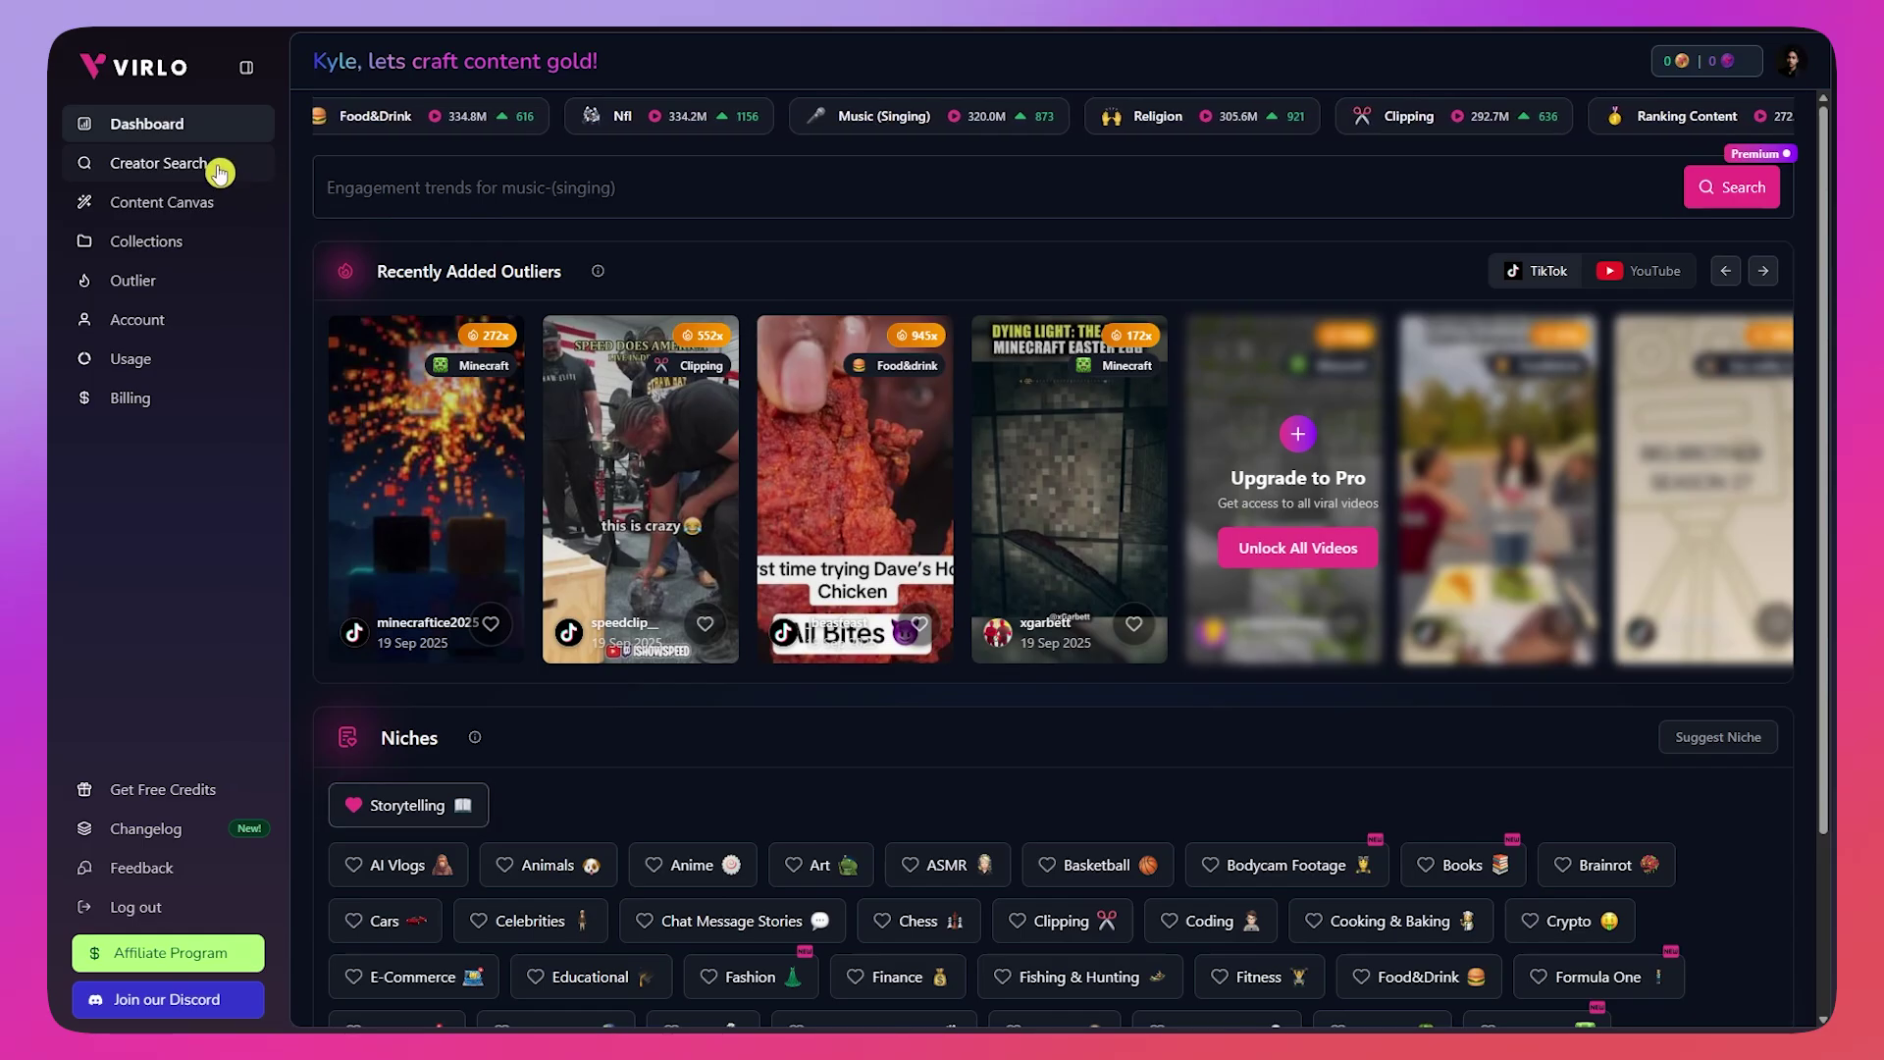
# Step: Open Creator Search and check the free TikTok search allowance
pyautogui.click(167, 165)
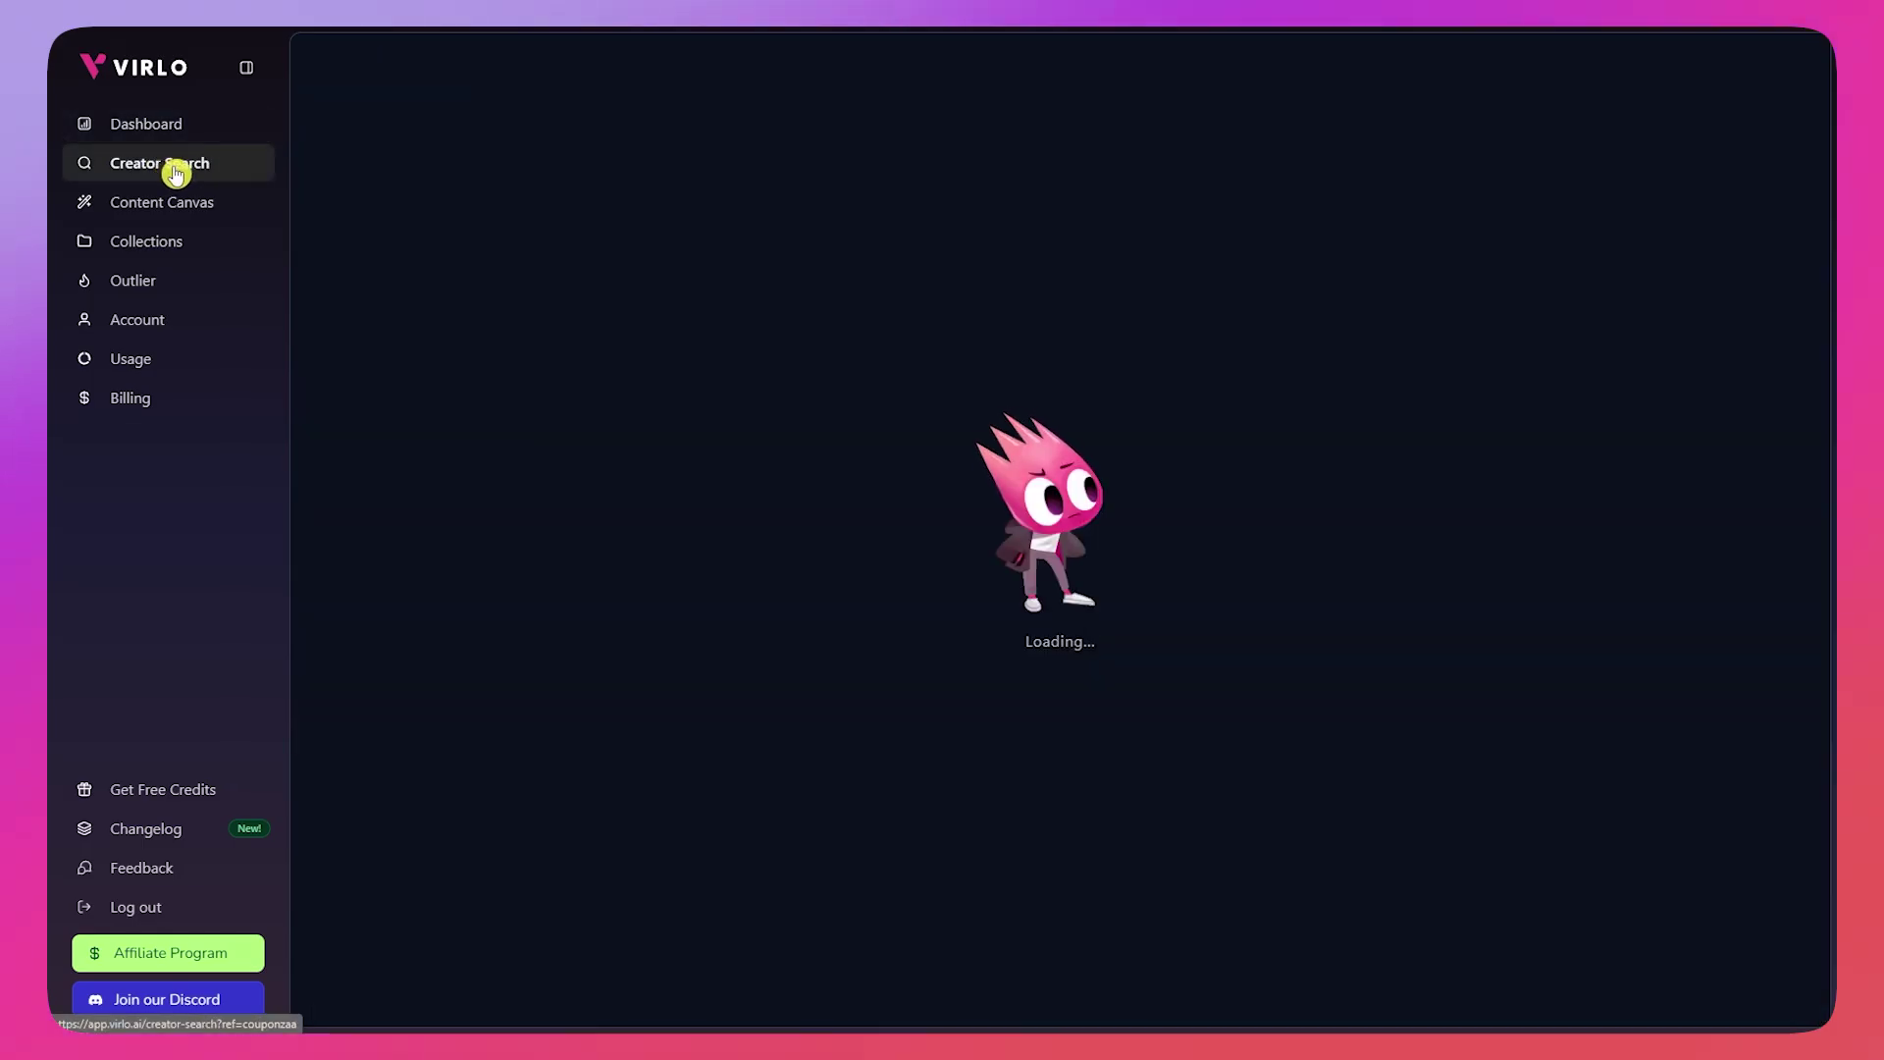
pyautogui.moveTo(647, 143); pyautogui.dragTo(749, 145)
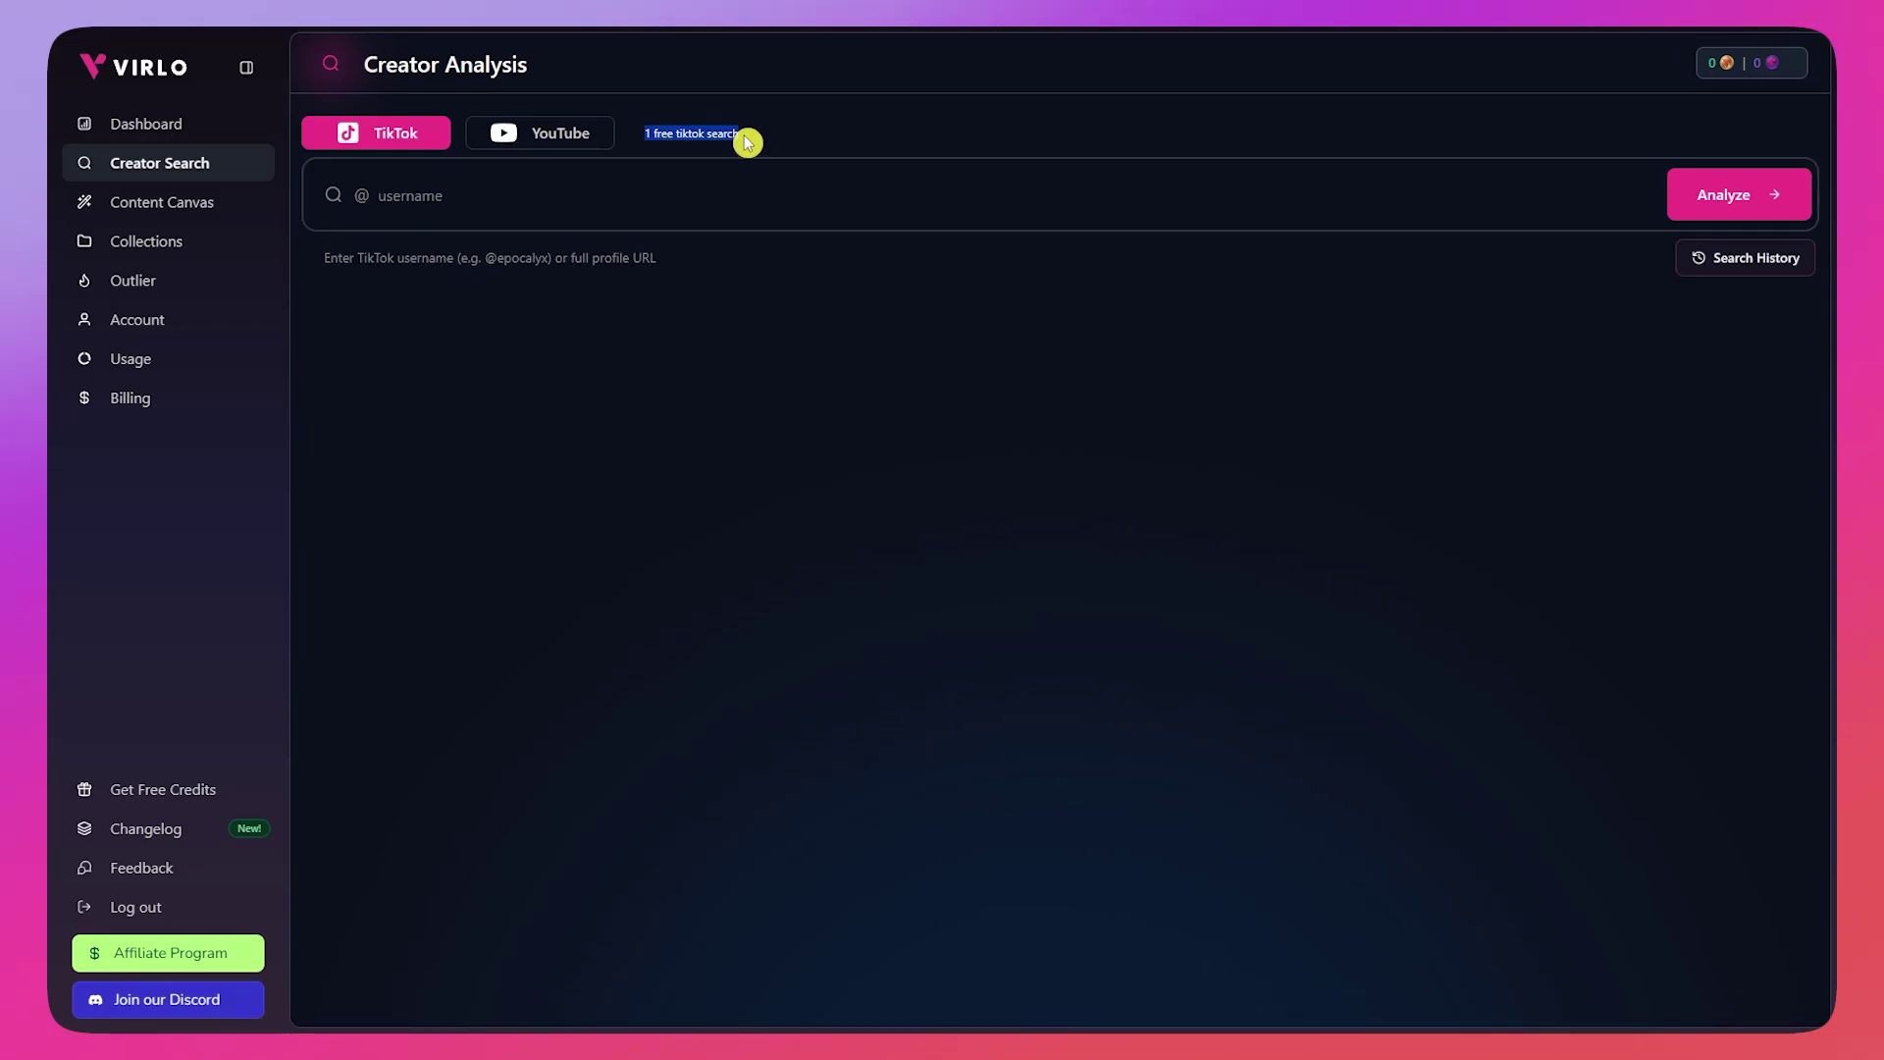
# Step: Open the billing page and view the subscription plans with annual pricing
pyautogui.click(145, 401)
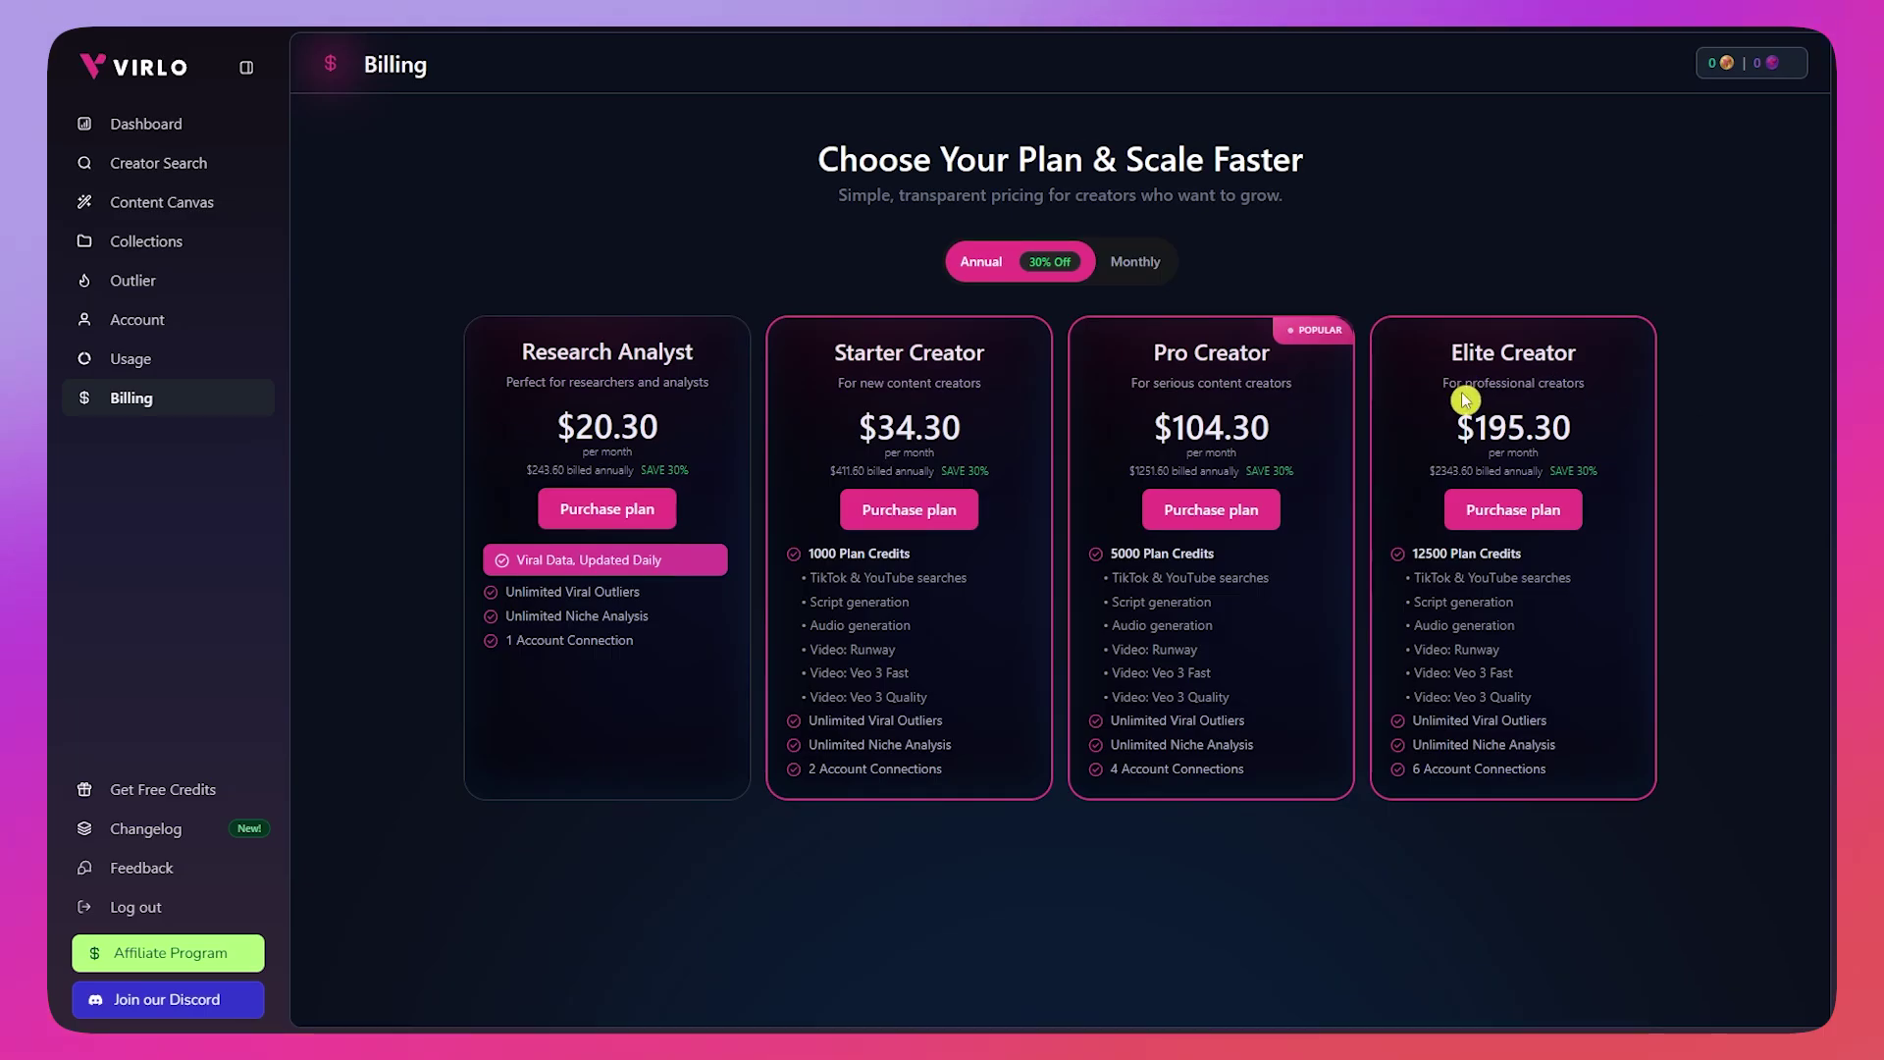
pyautogui.click(986, 261)
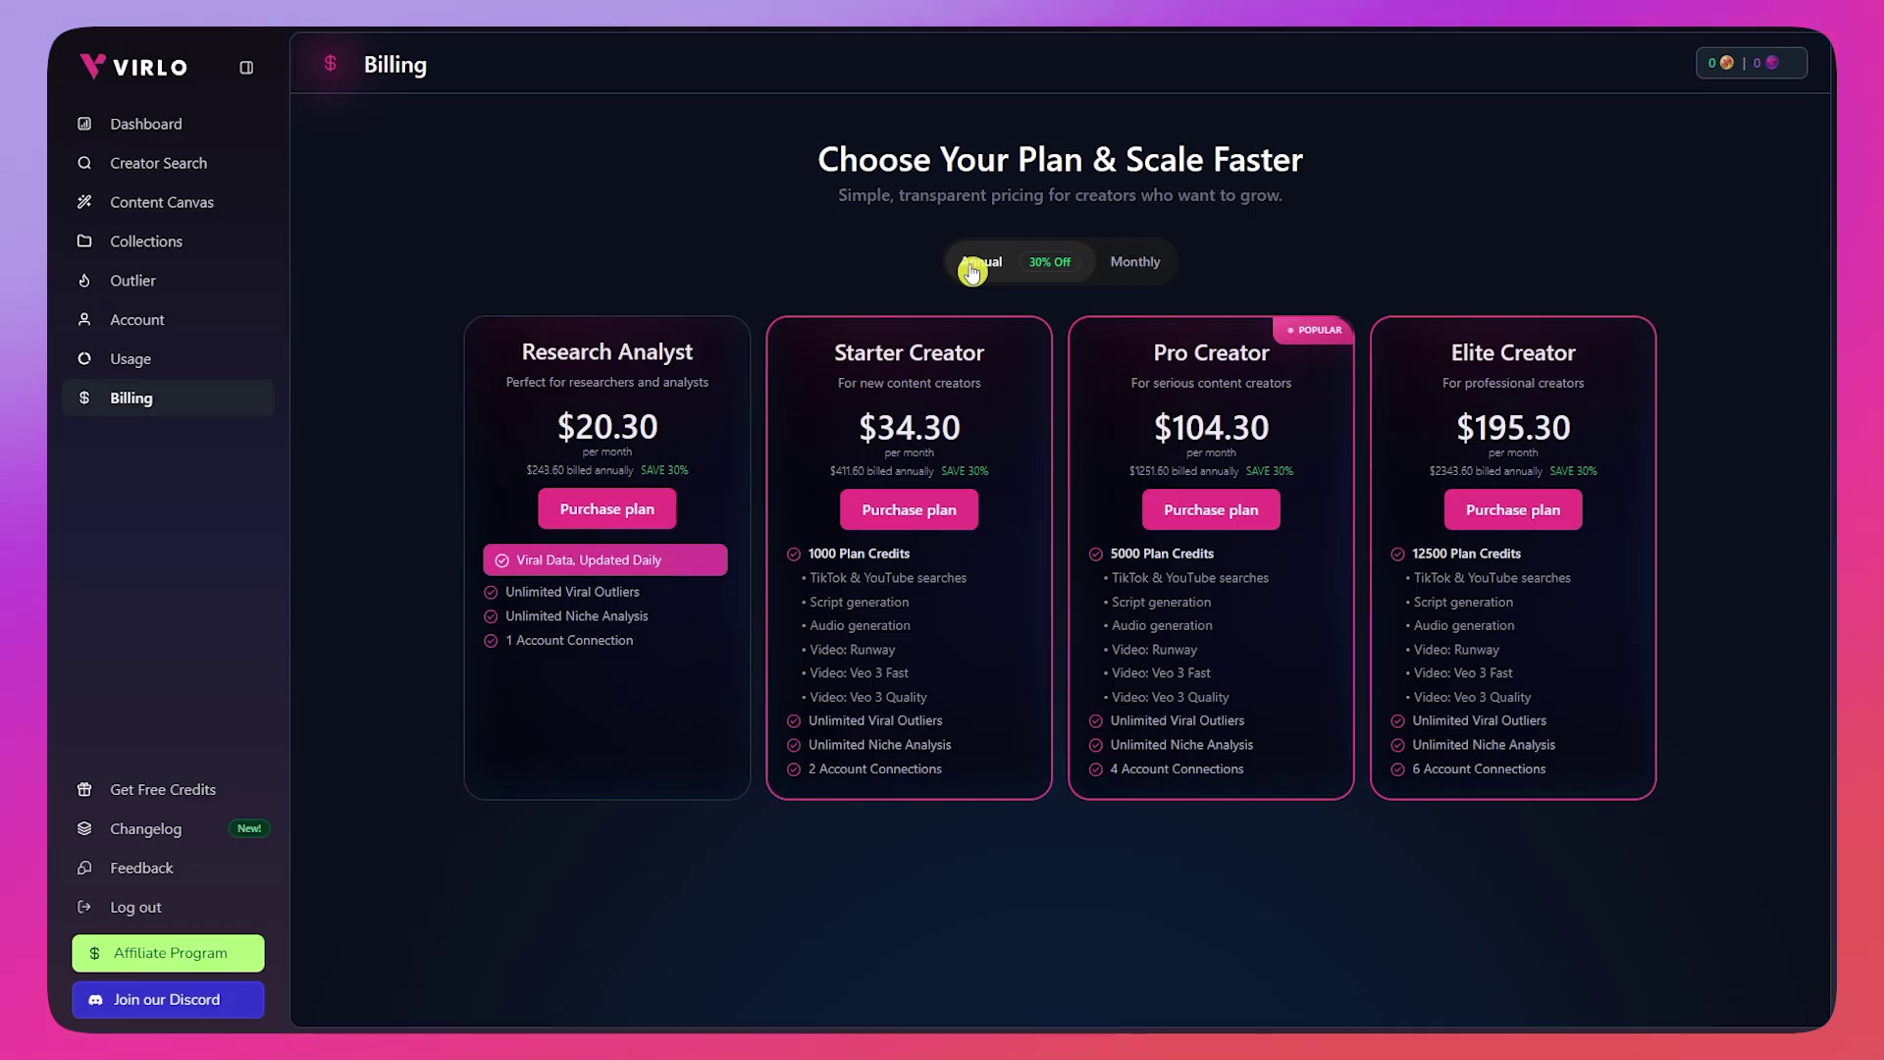
pyautogui.click(971, 272)
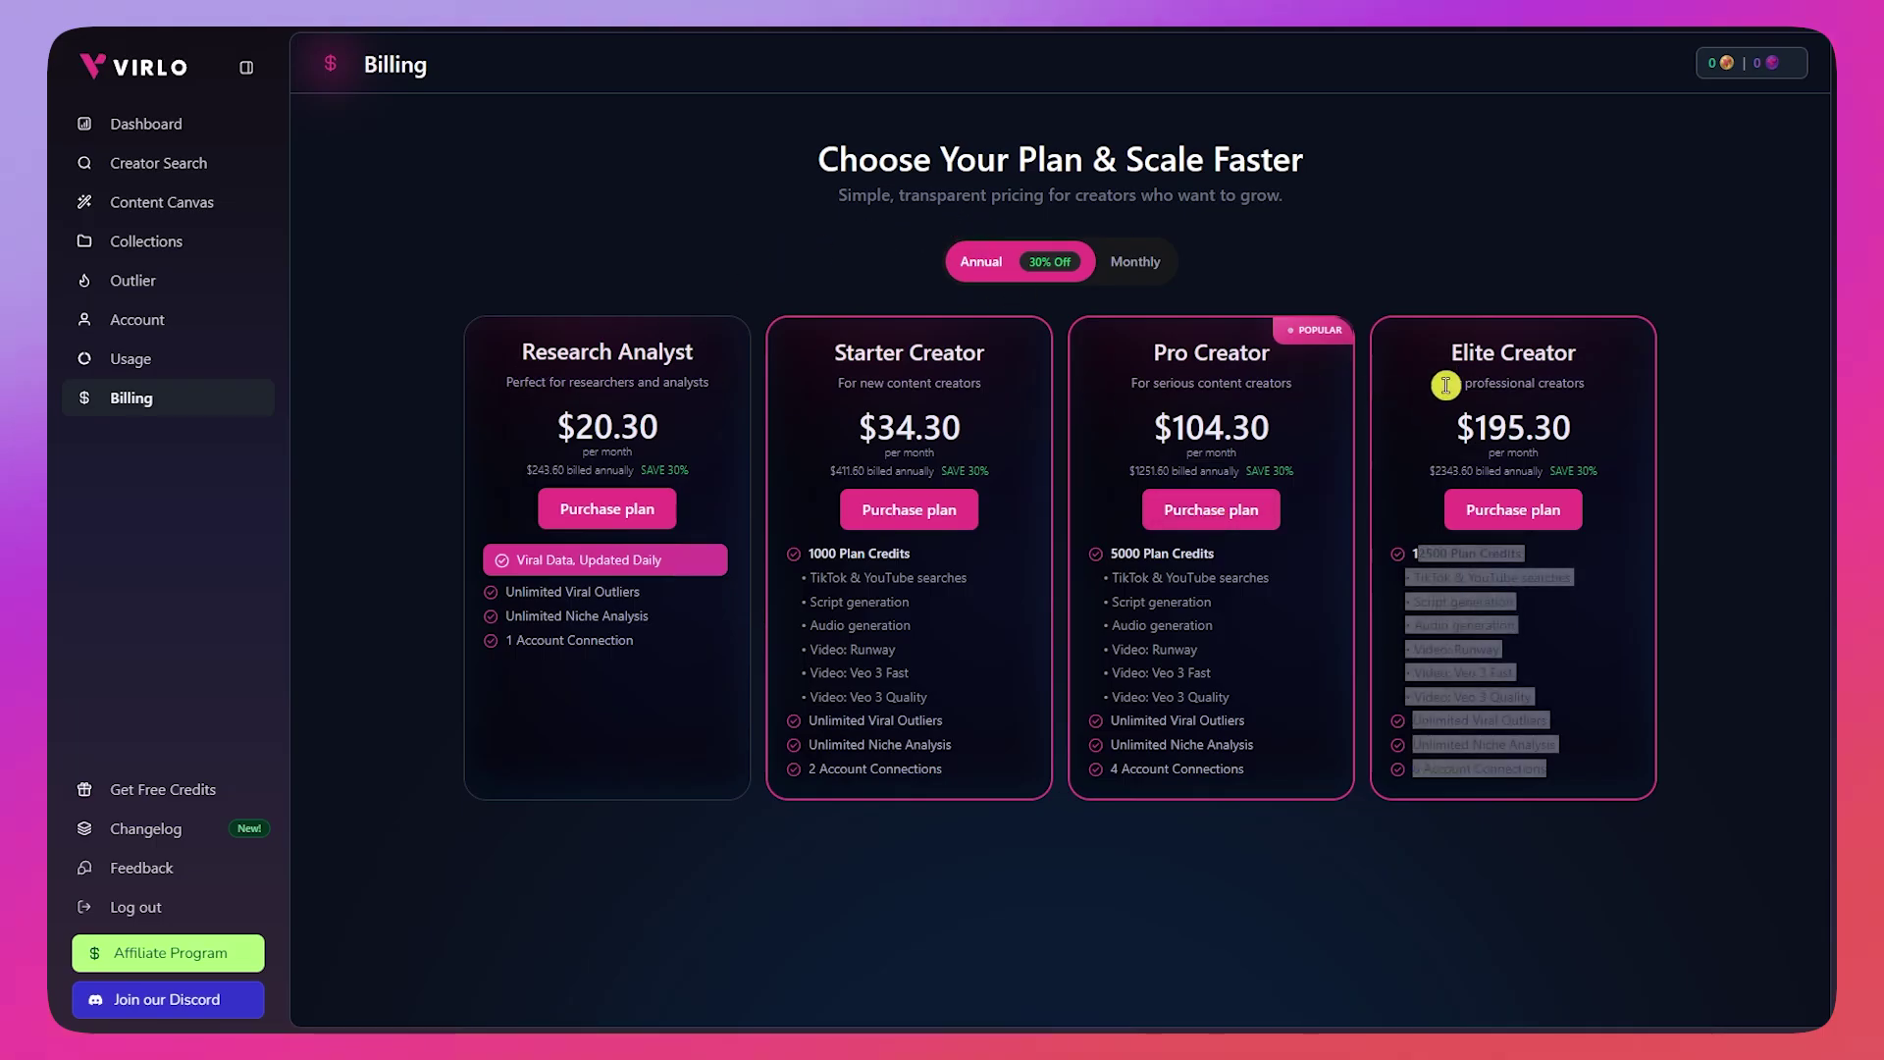
pyautogui.click(1352, 392)
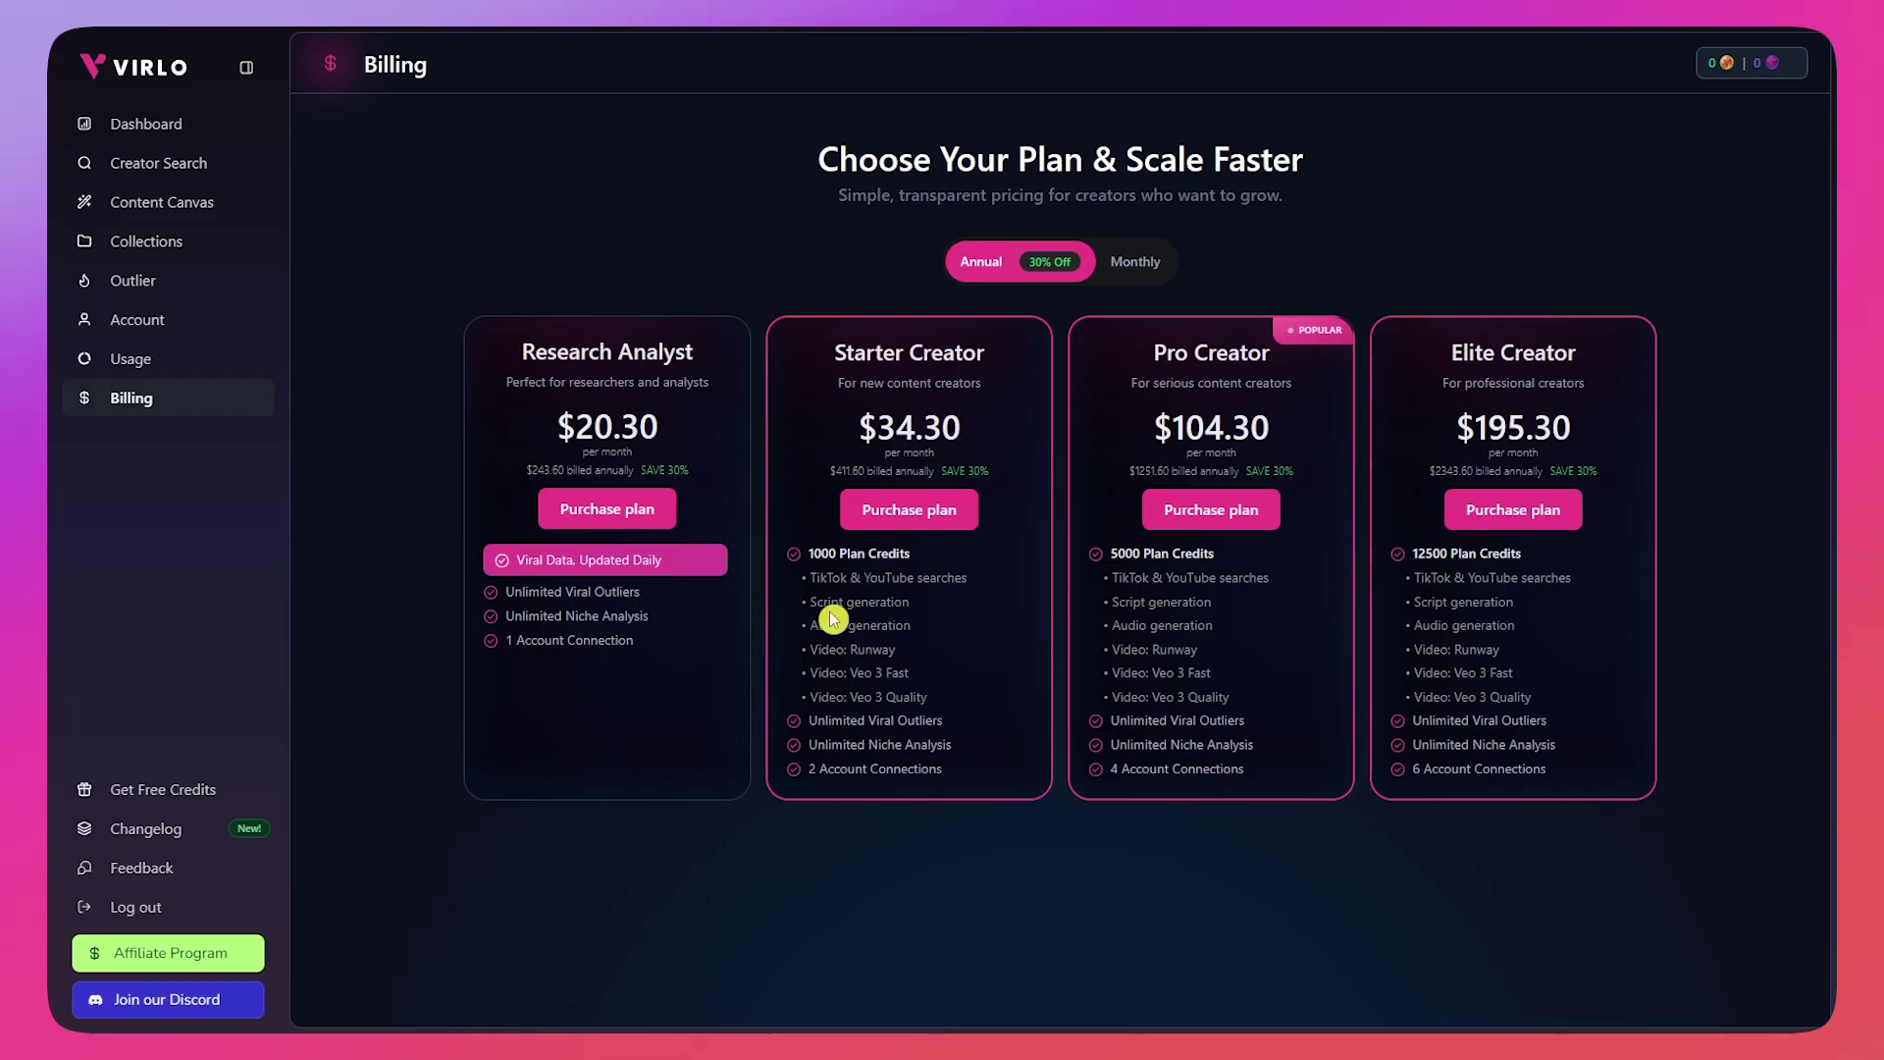
# Step: Compare the plan credits and features of the Starter Creator and Pro Creator plans
pyautogui.moveTo(808, 550); pyautogui.dragTo(966, 570)
pyautogui.click(933, 609)
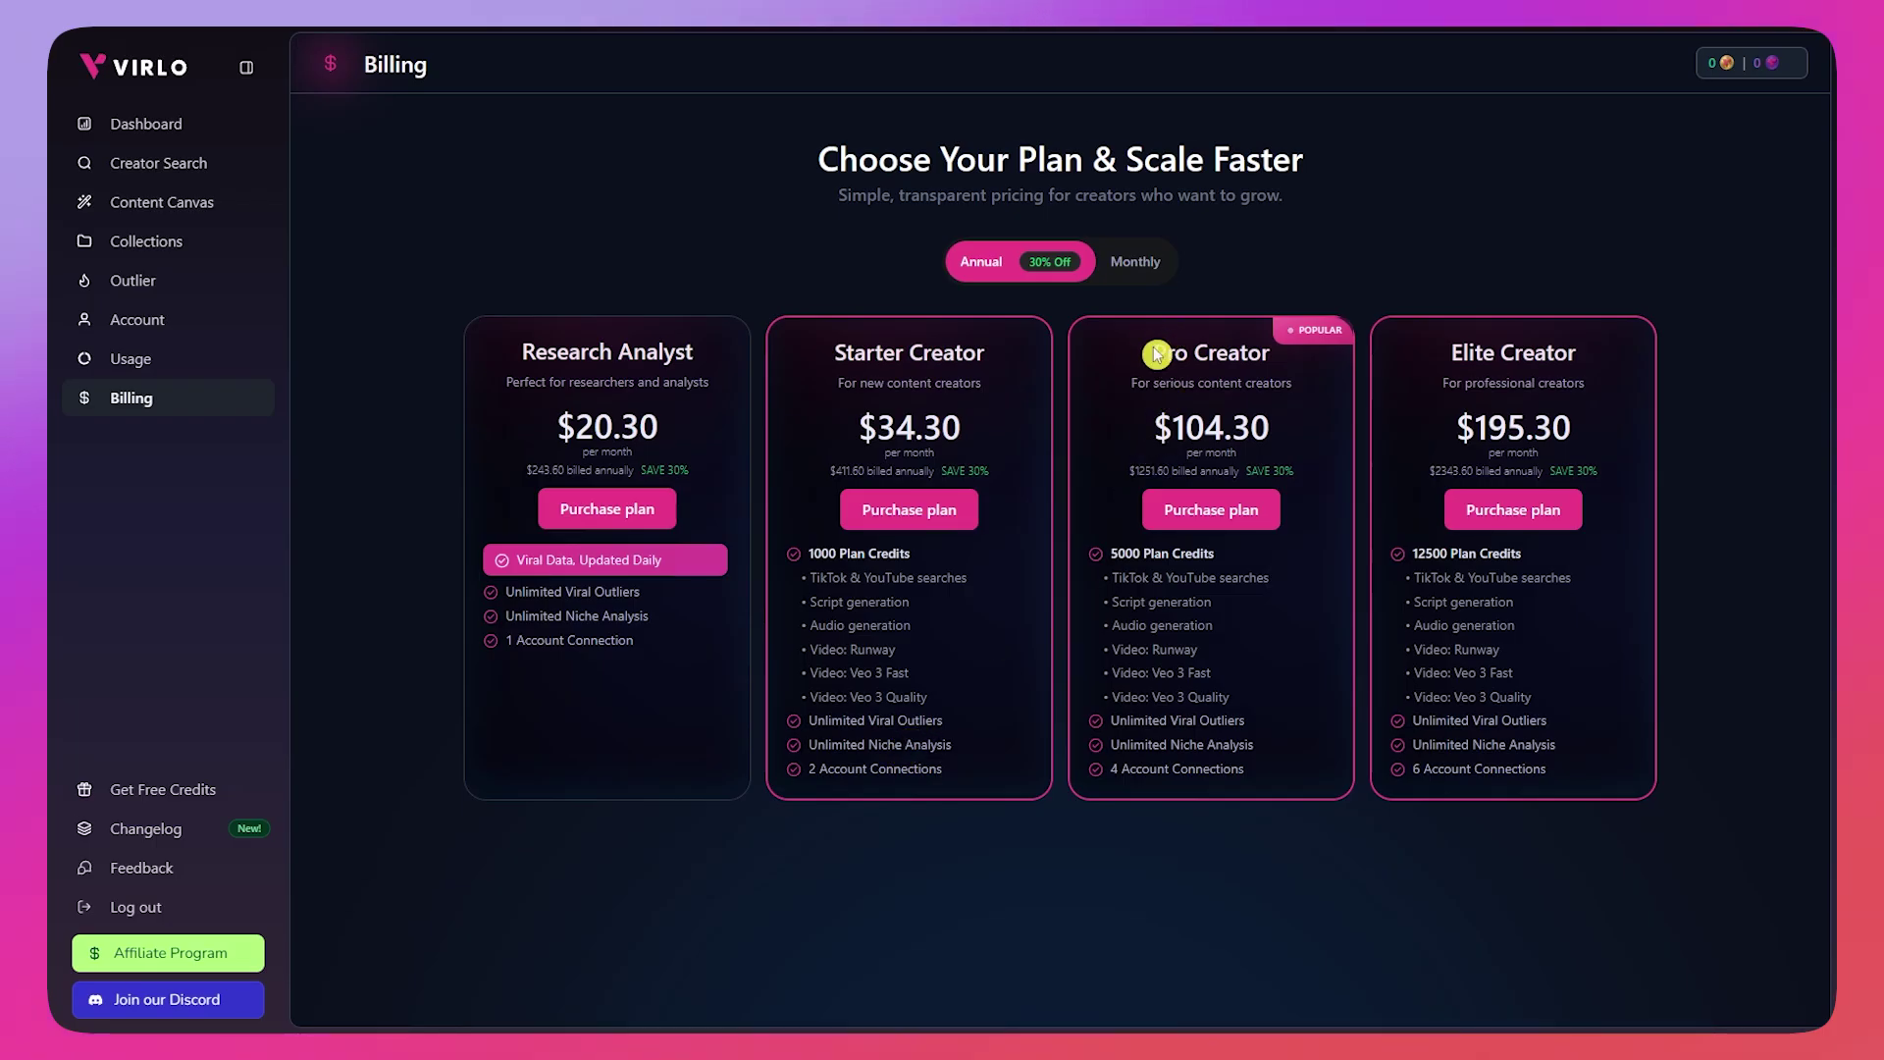
pyautogui.moveTo(1167, 348); pyautogui.dragTo(1308, 366)
pyautogui.click(1312, 434)
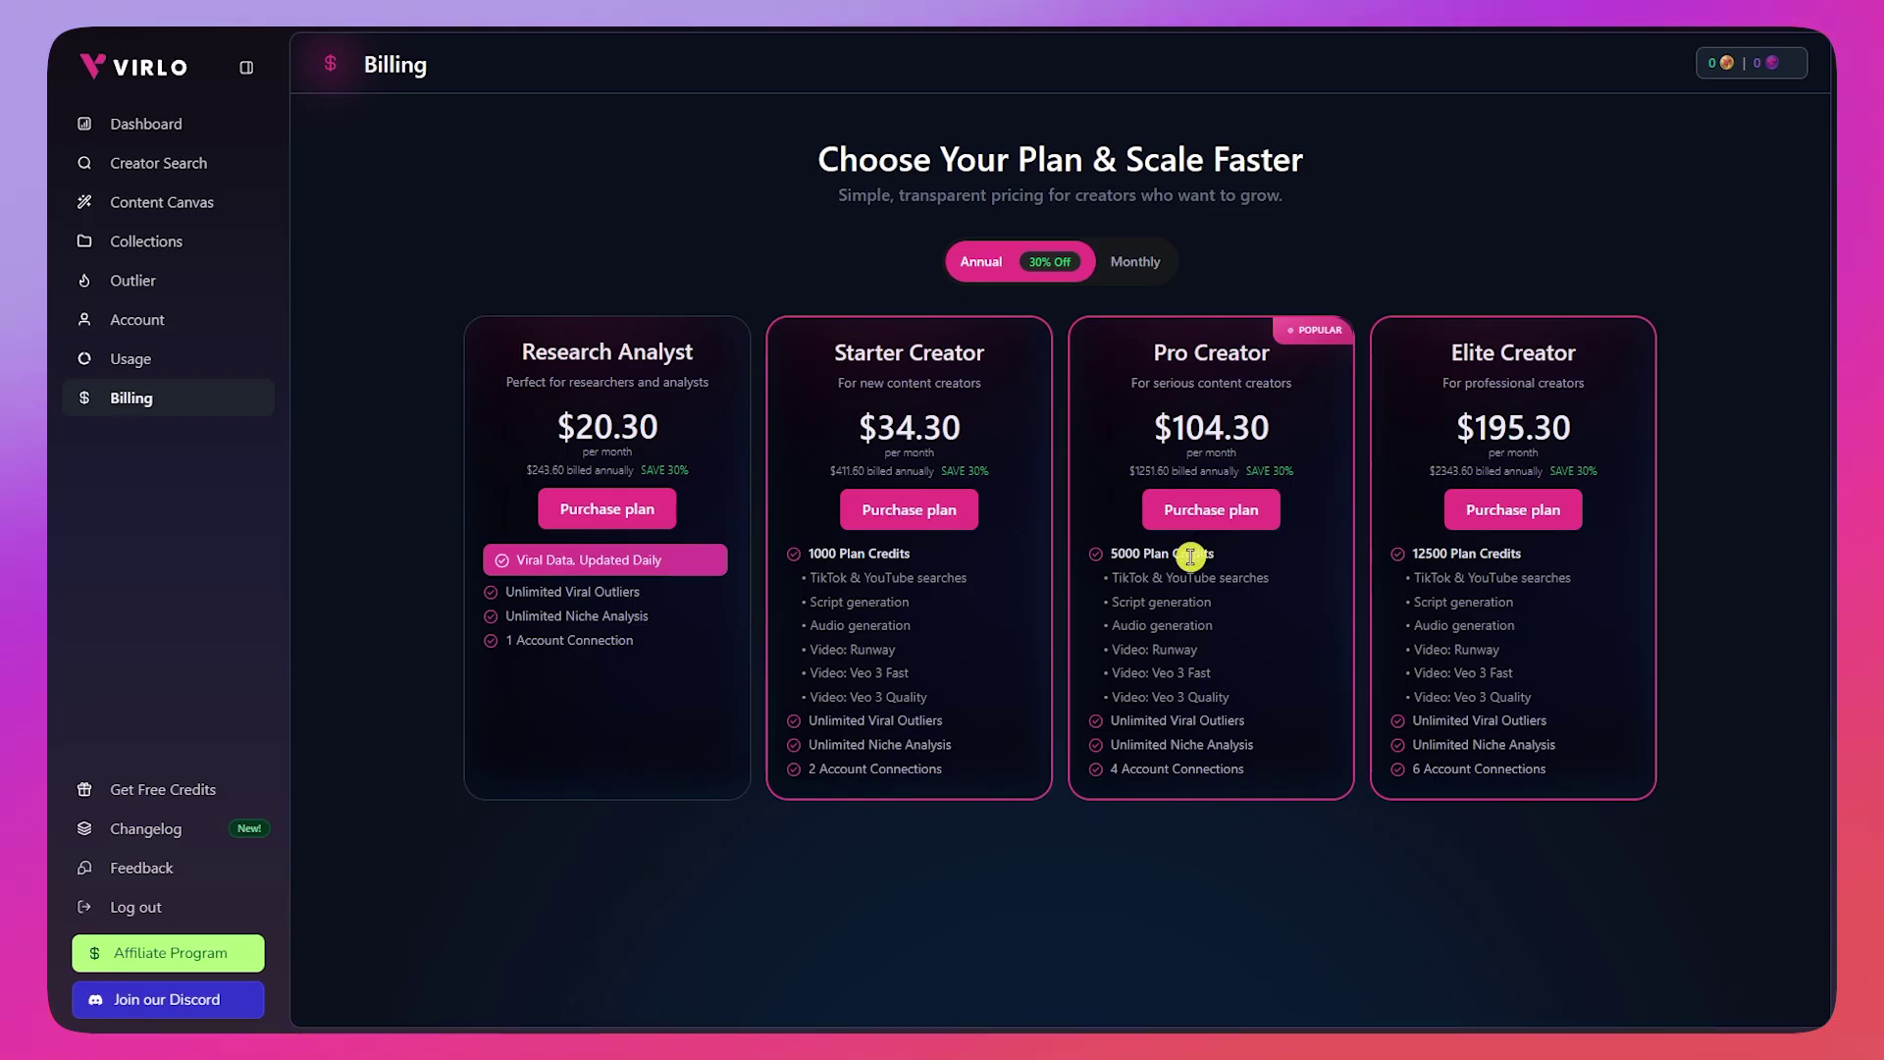
pyautogui.moveTo(1123, 560); pyautogui.dragTo(1249, 550)
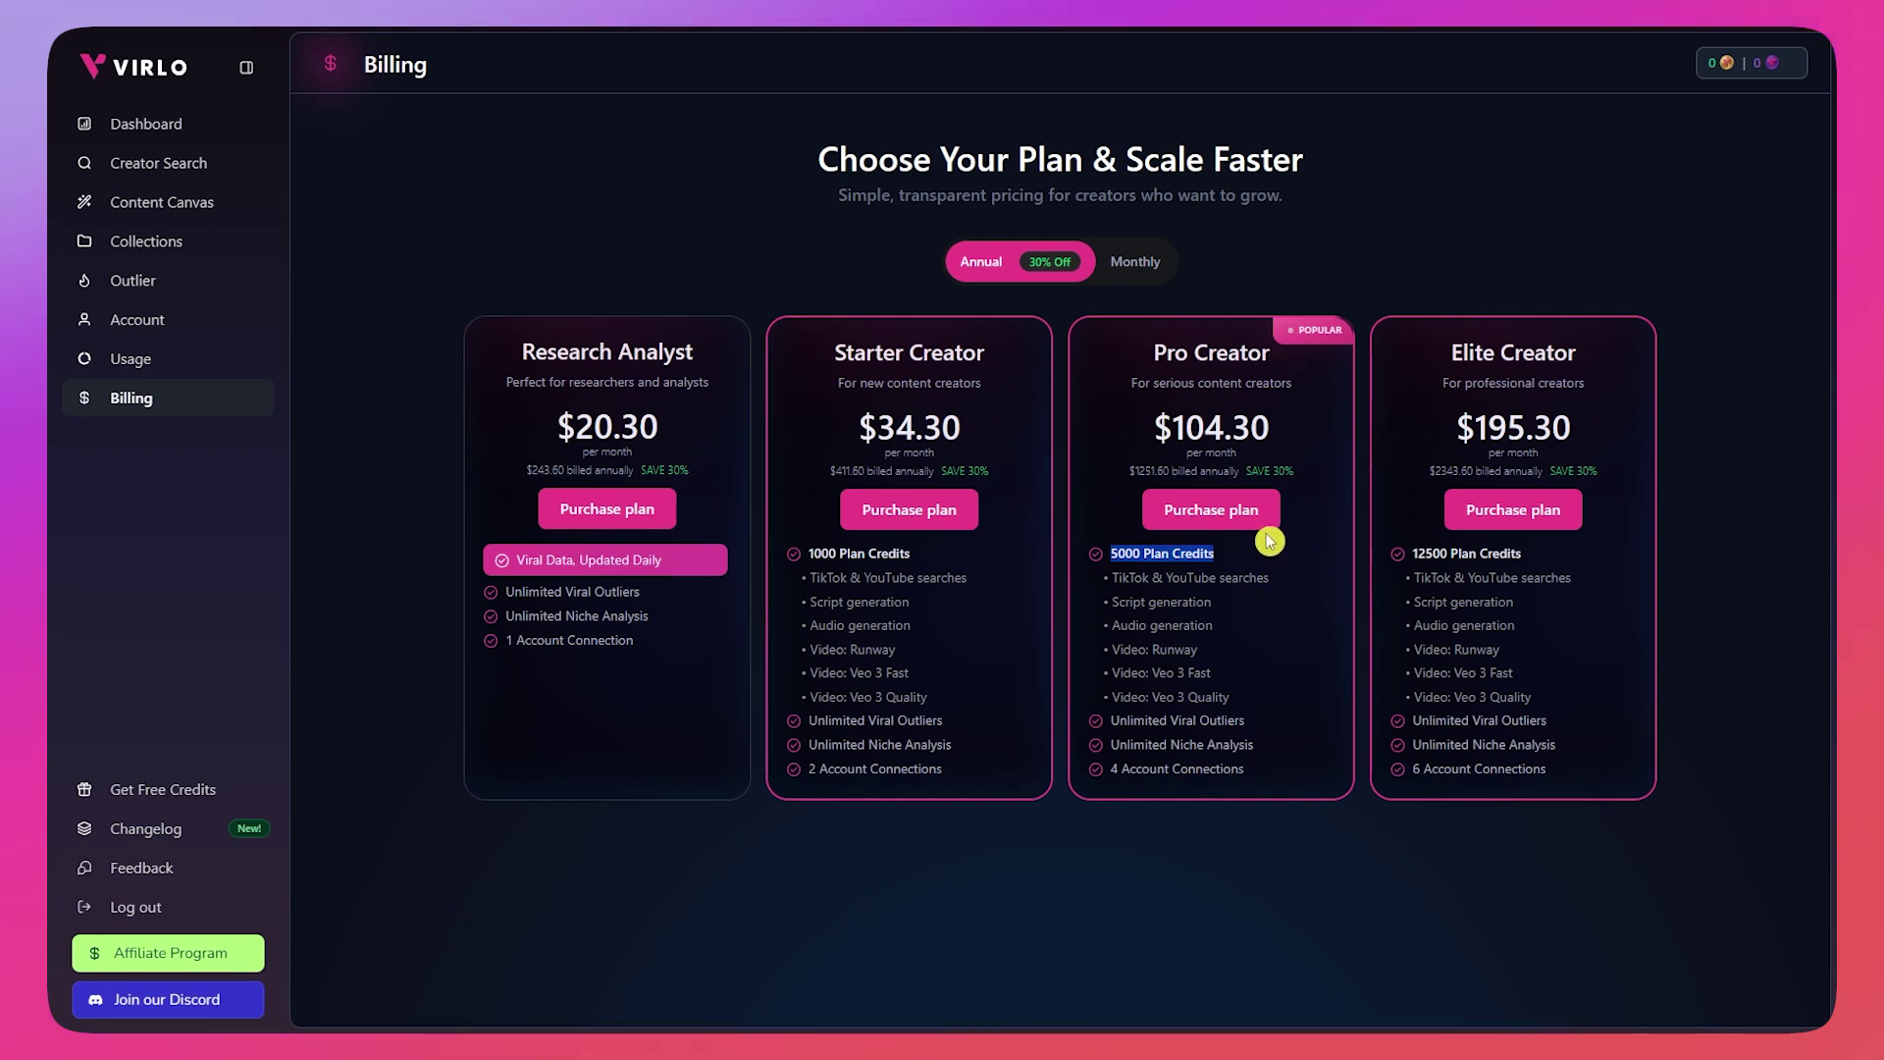
pyautogui.click(1231, 620)
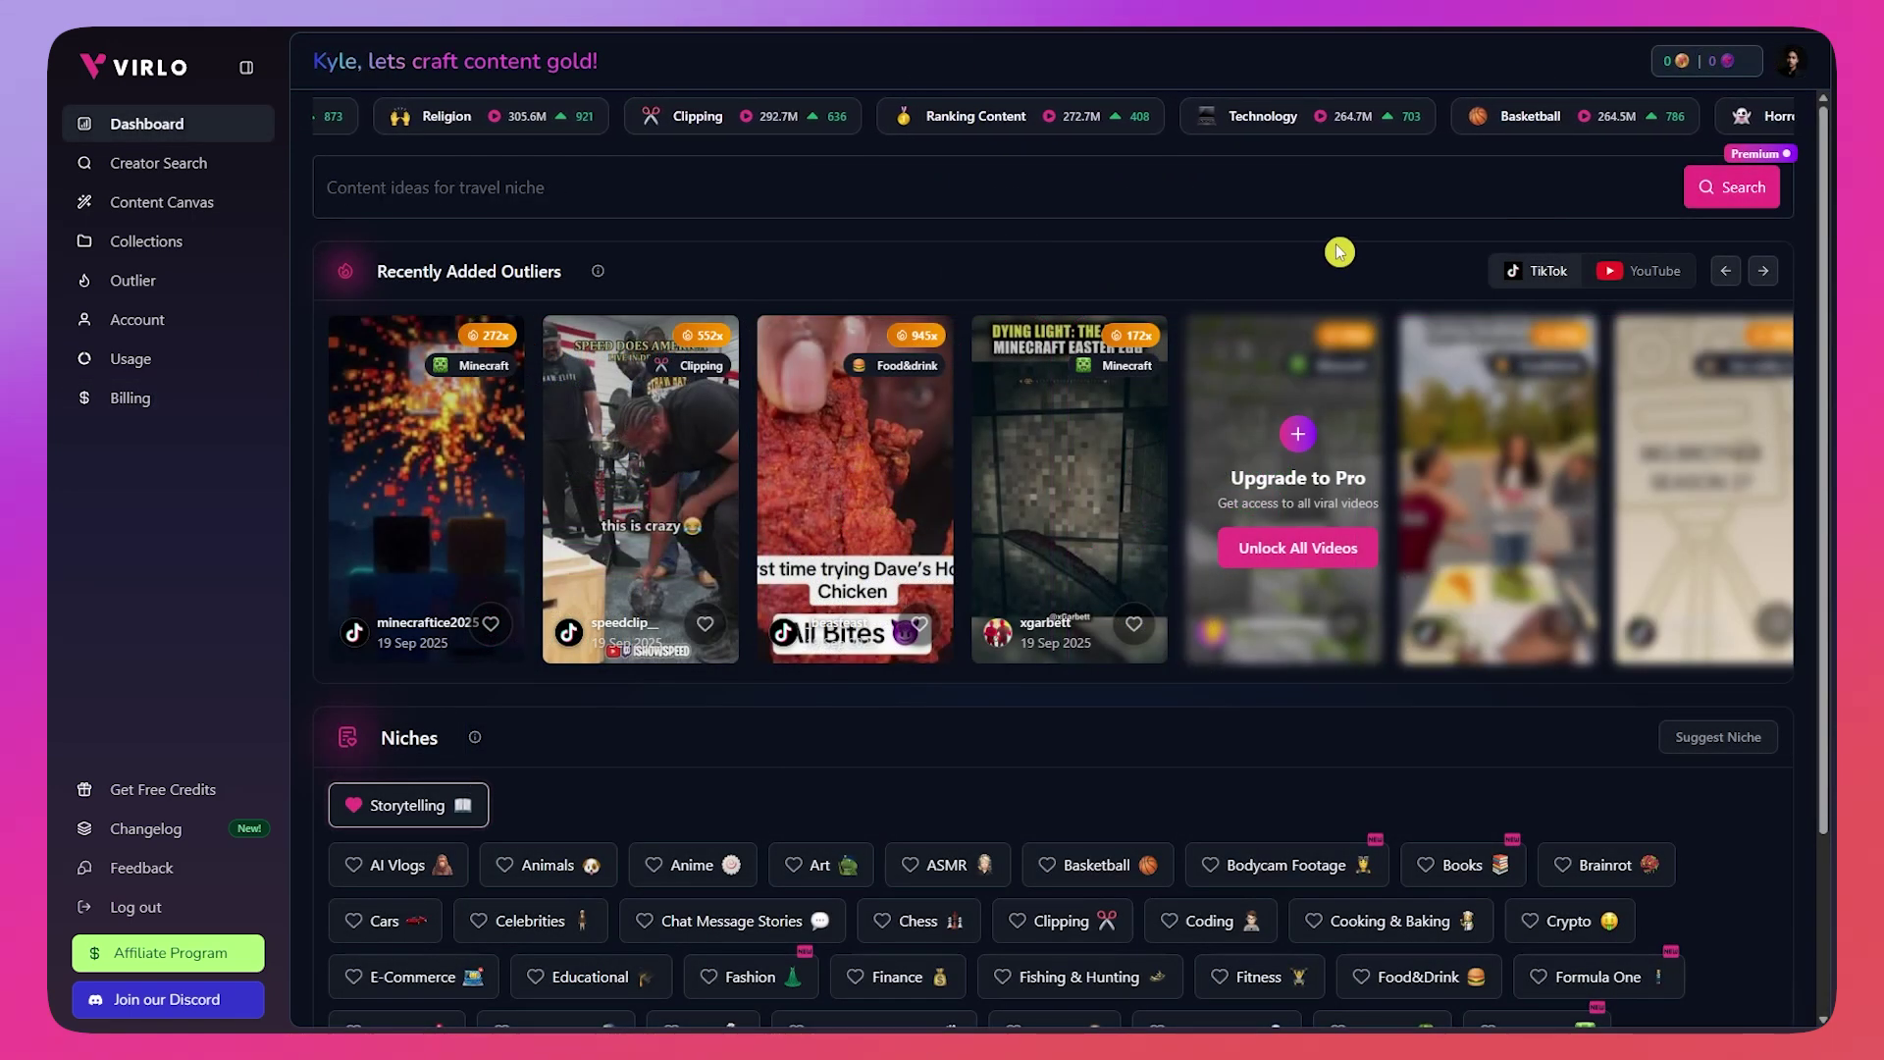
# Step: Review the plan credits and lifetime credits in the credit purchase dialog, then close it
pyautogui.click(1691, 66)
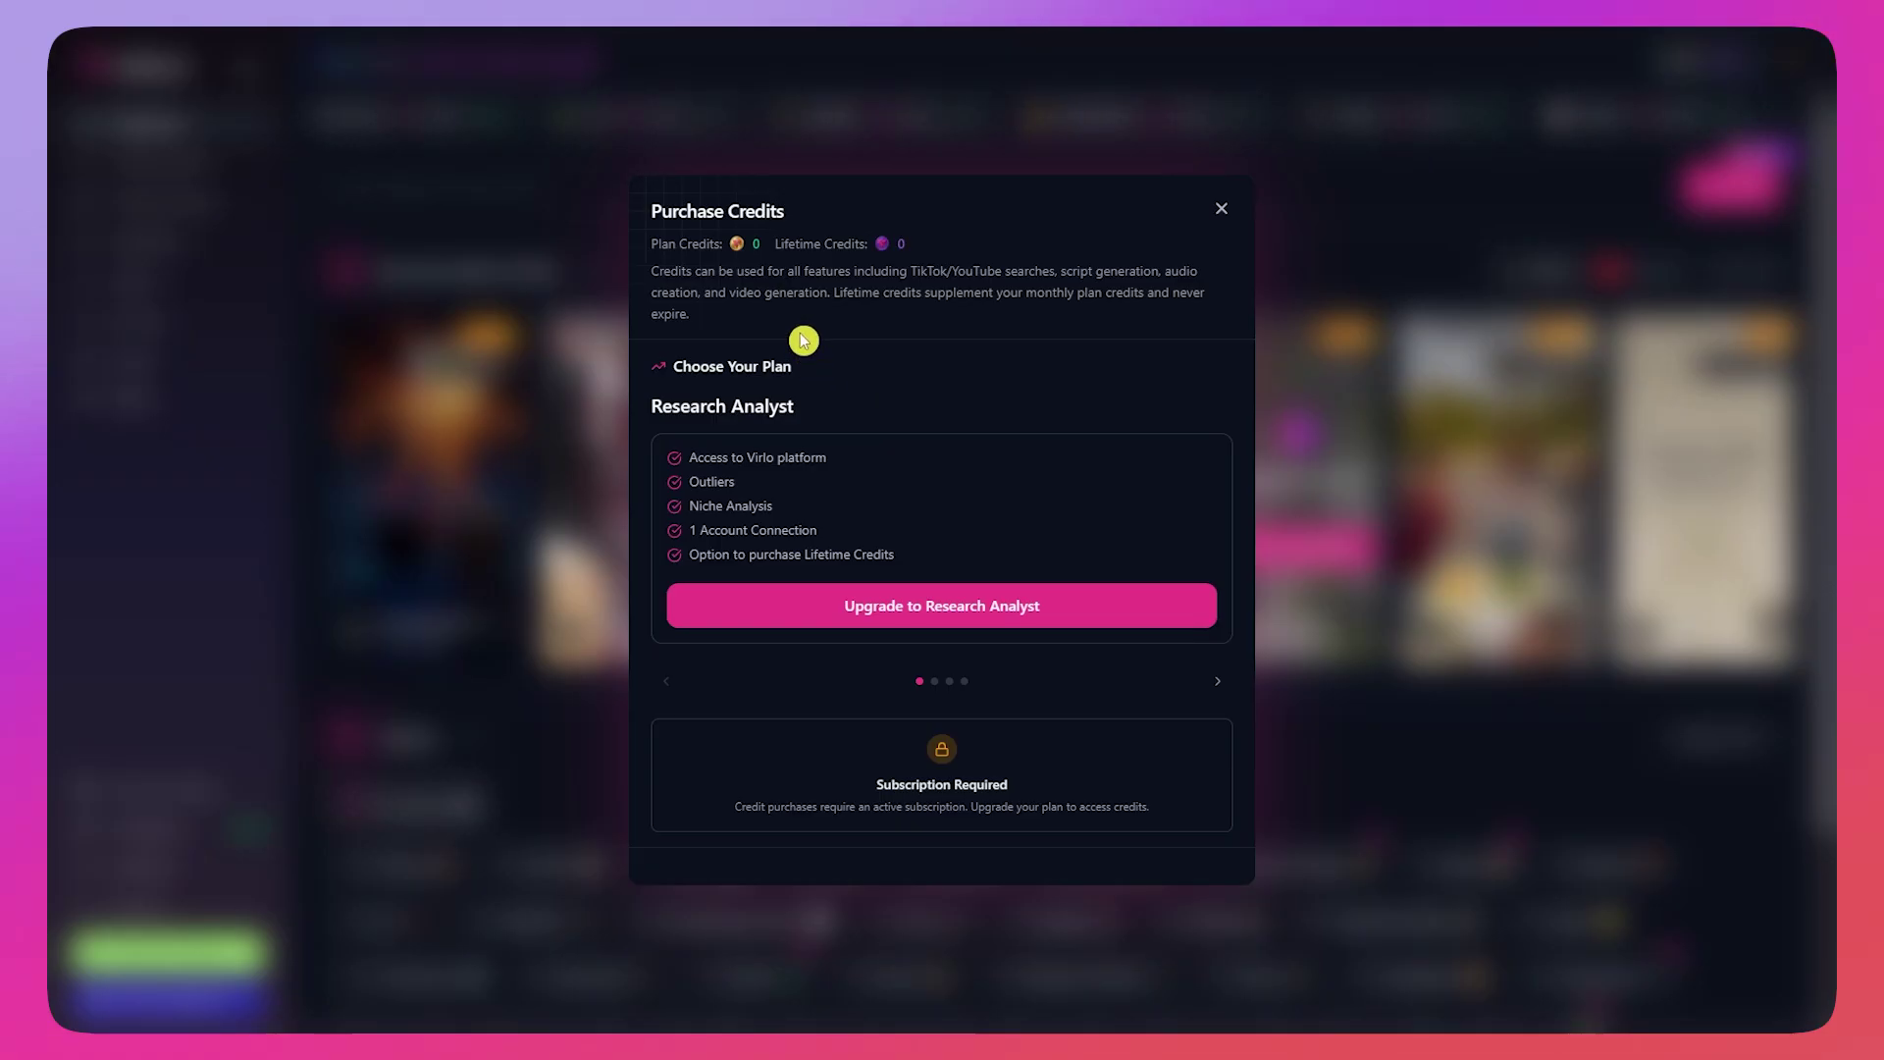
pyautogui.moveTo(673, 244); pyautogui.dragTo(867, 244)
pyautogui.click(785, 243)
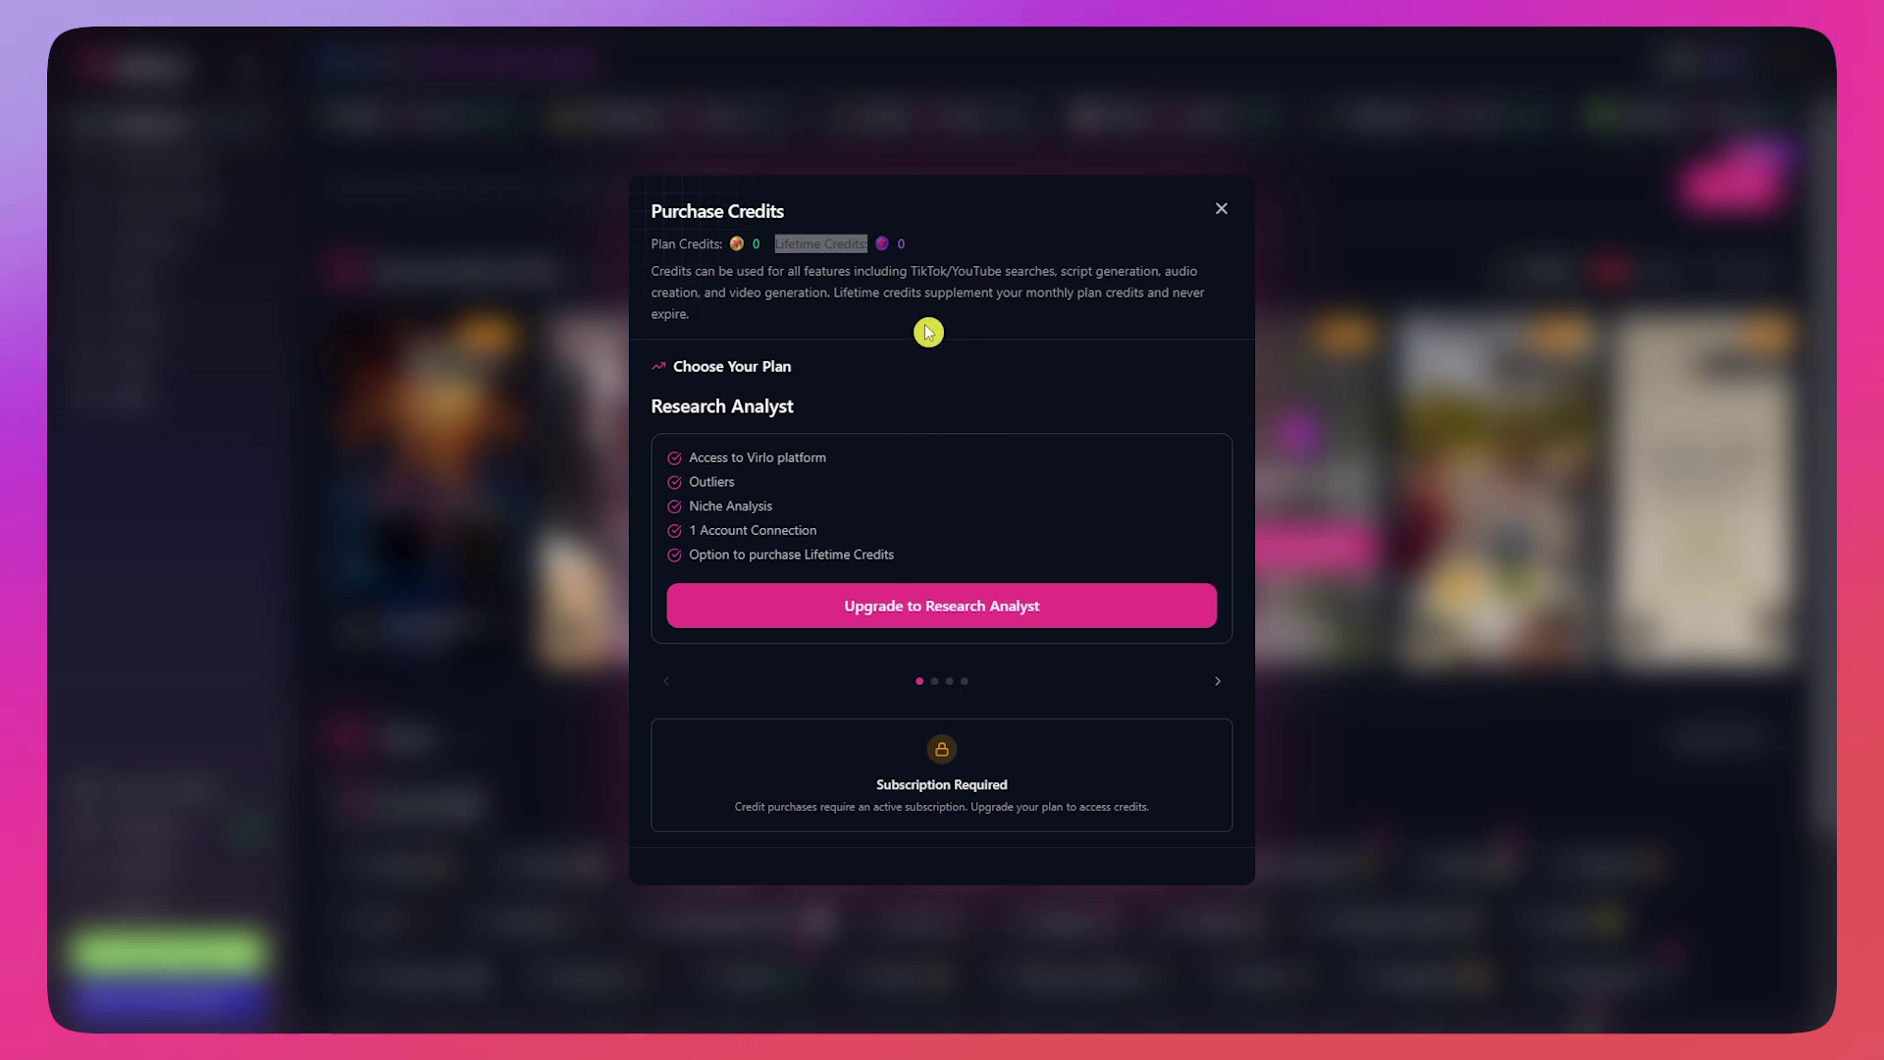
pyautogui.click(786, 242)
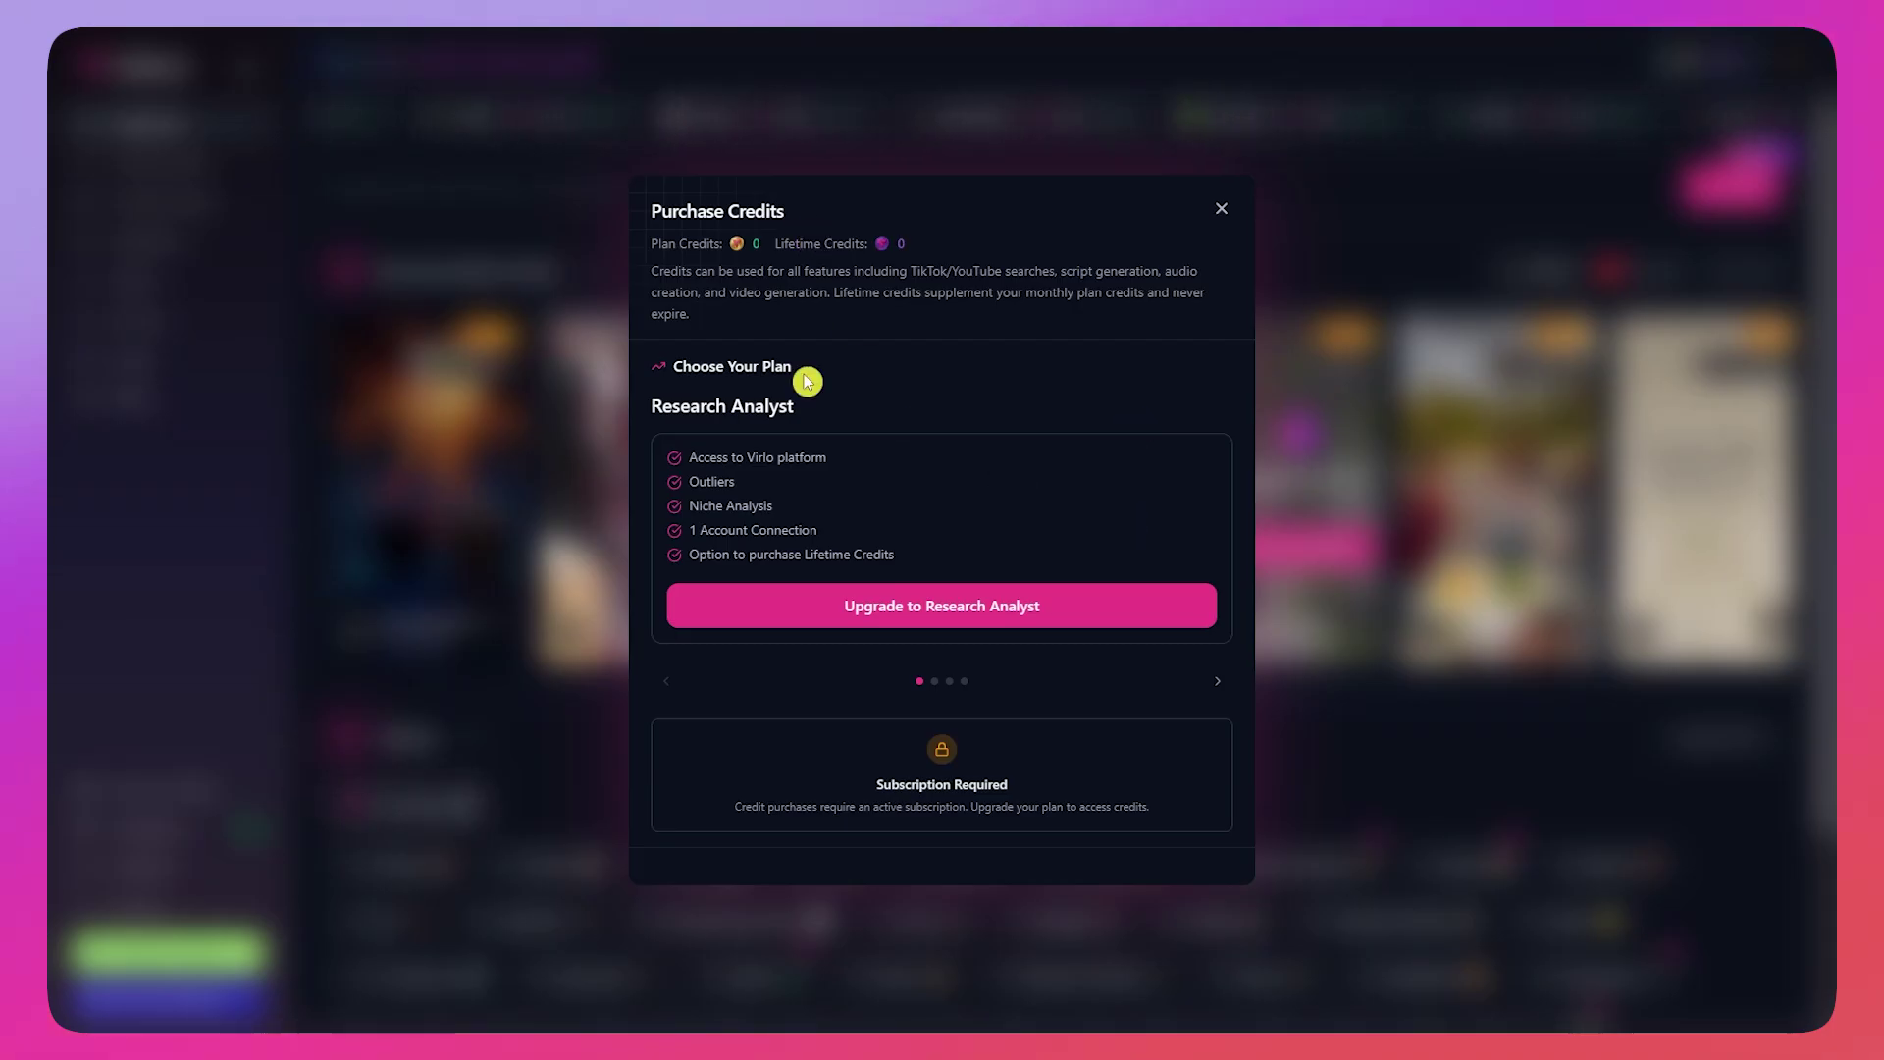
pyautogui.press('Escape')
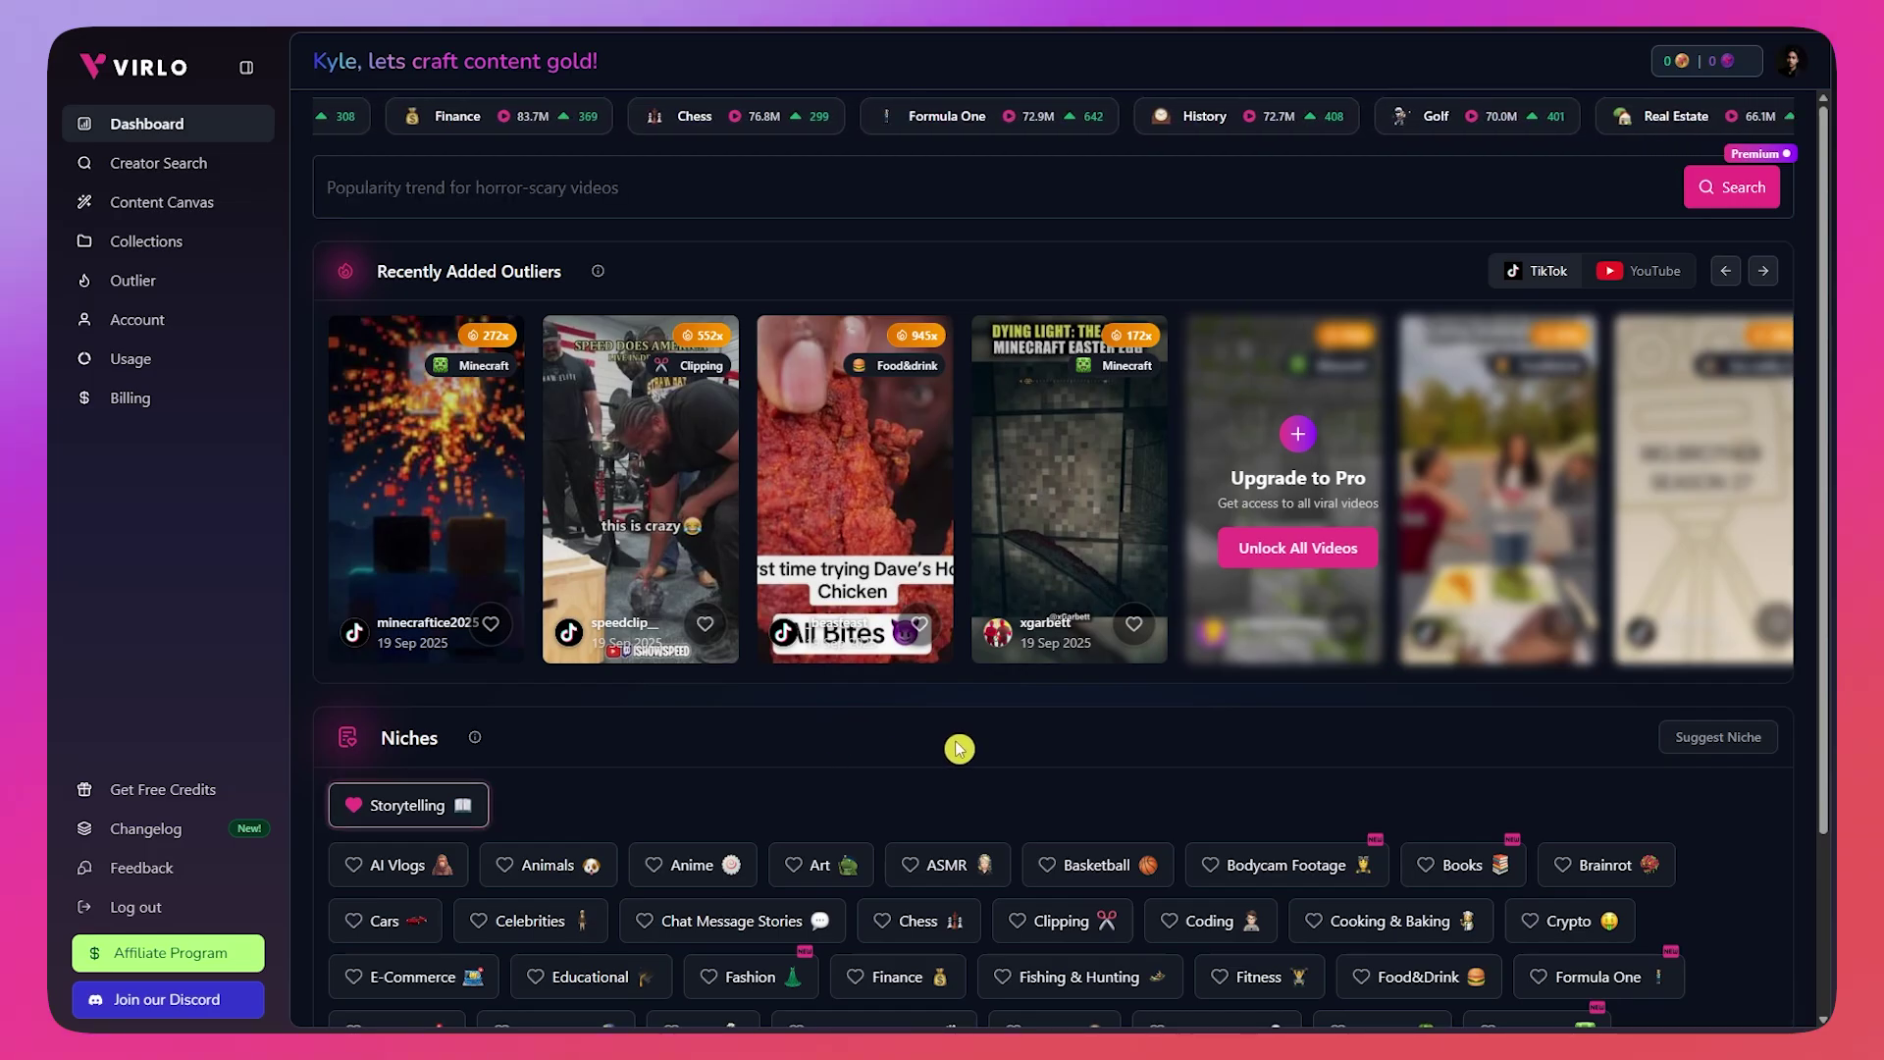
# Step: Browse the recently added TikTok outlier videos and the list of niches on the dashboard
pyautogui.scroll(-1, 959, 746)
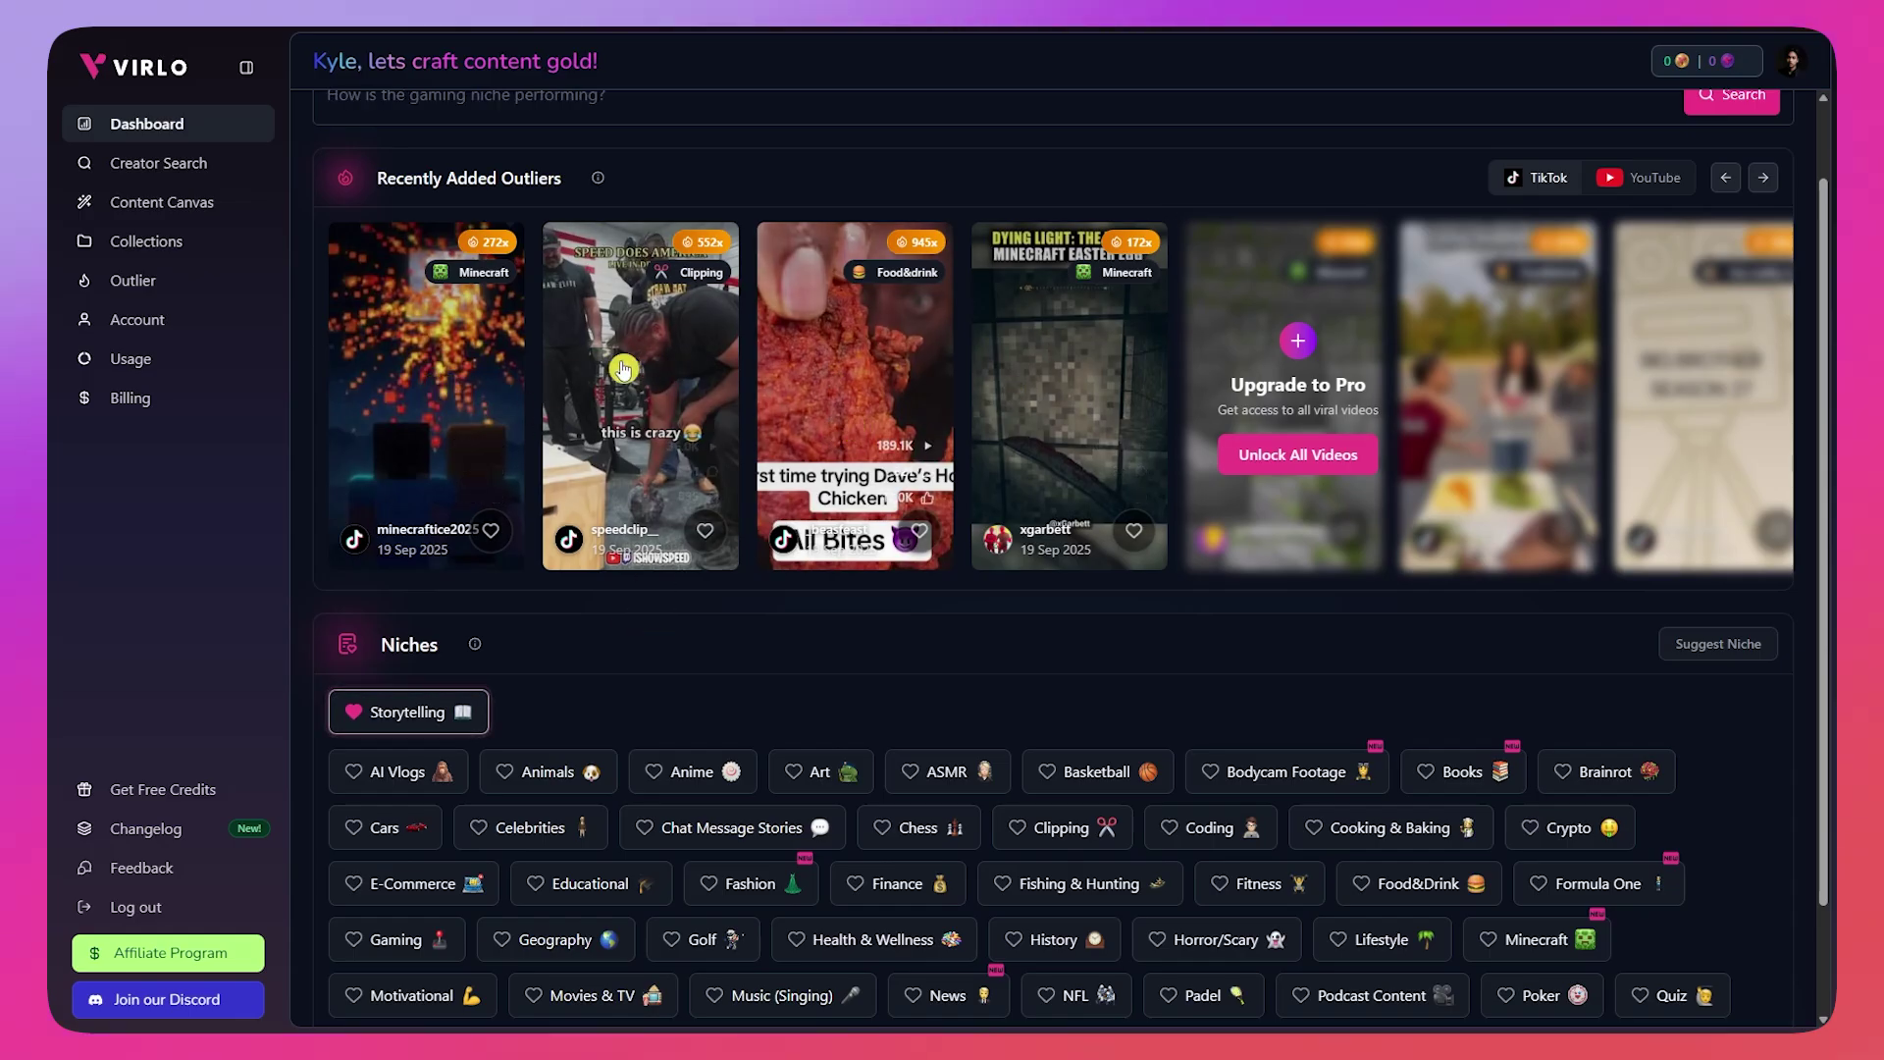
pyautogui.moveTo(680, 362)
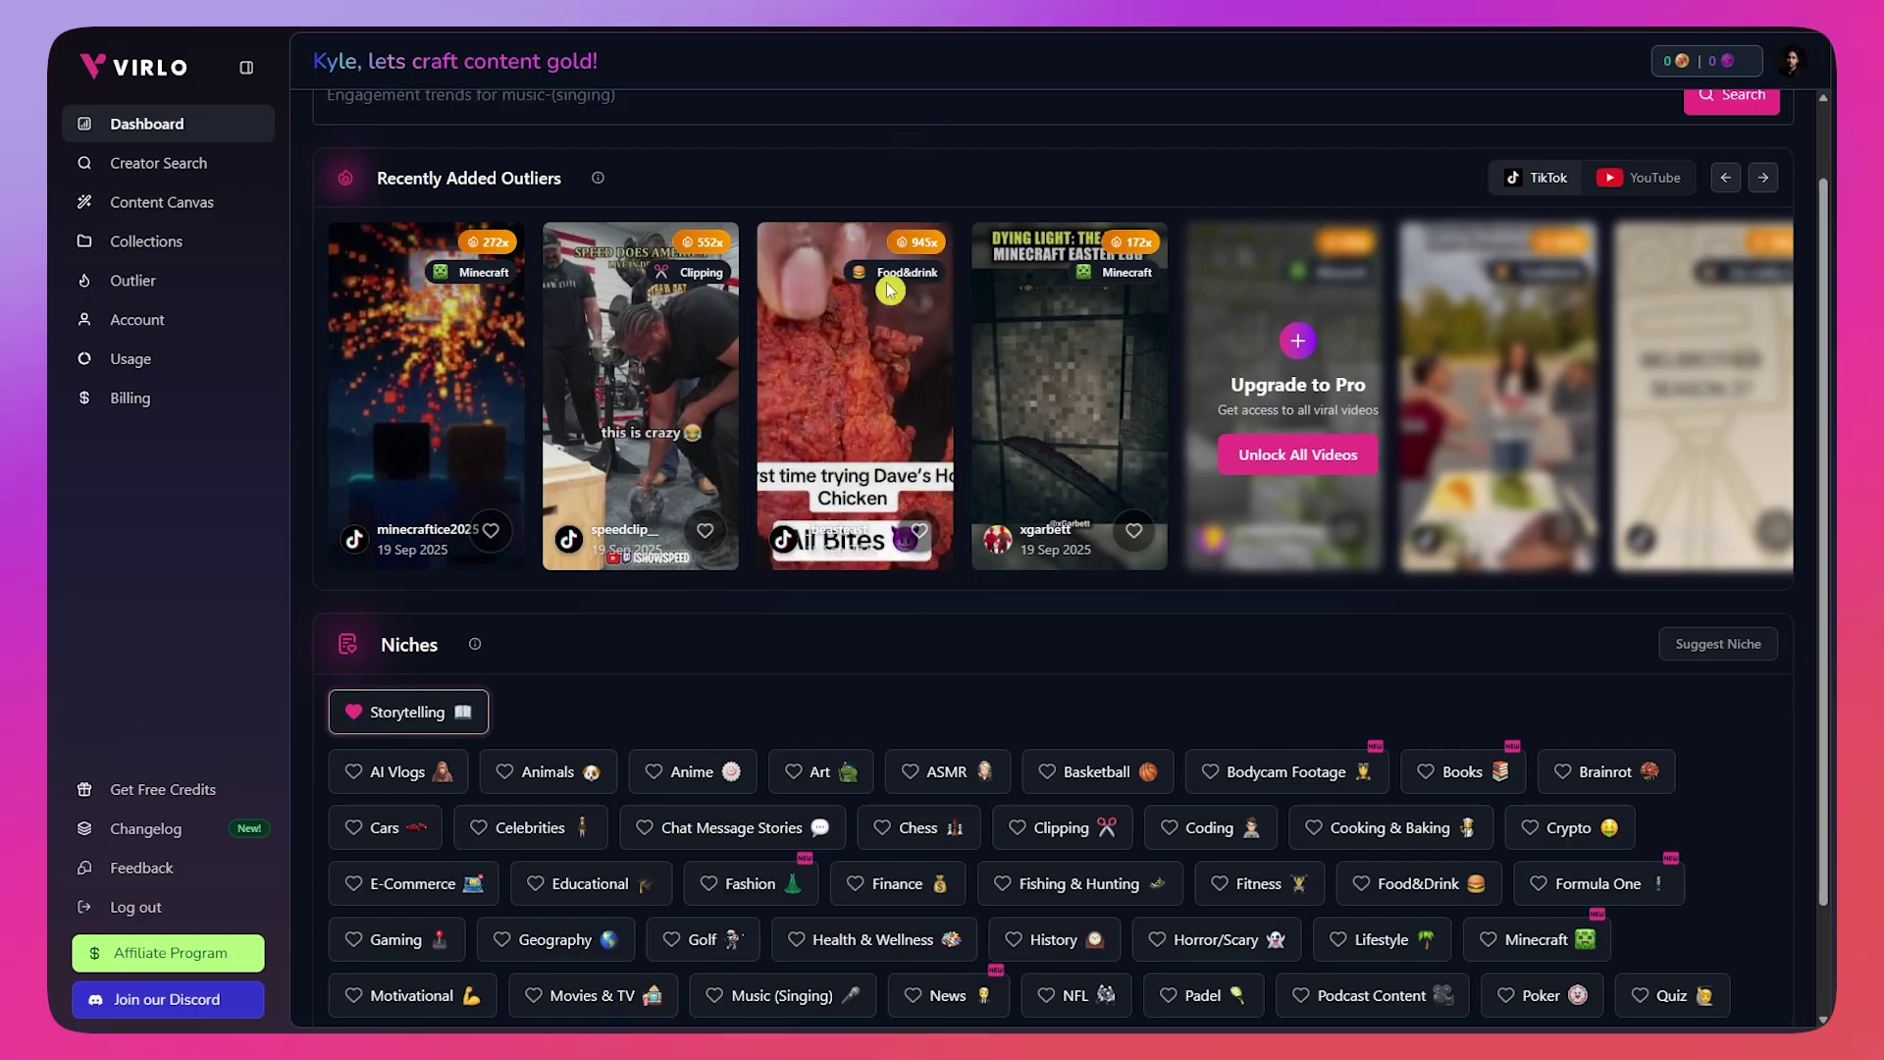
pyautogui.scroll(-2, 579, 638)
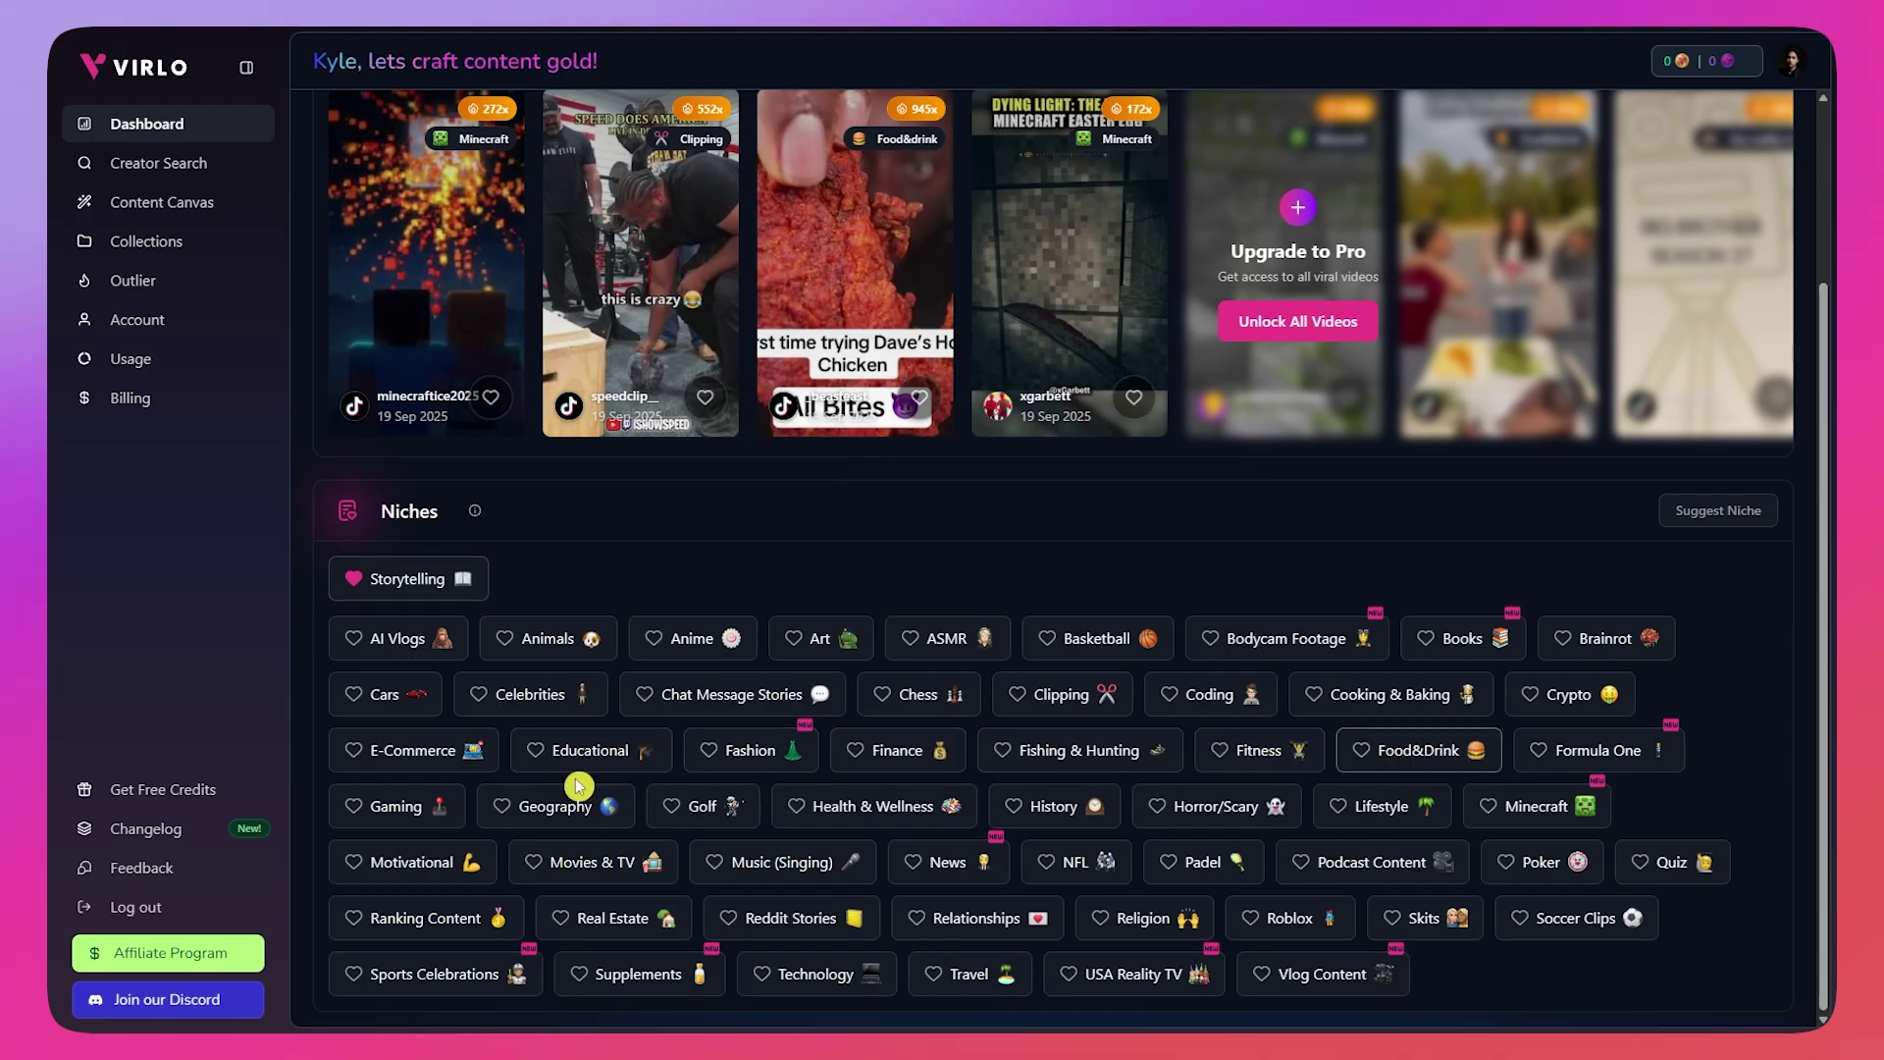
# Step: Open the AI Vlogs niche insights and examine its daily and total views
pyautogui.click(420, 646)
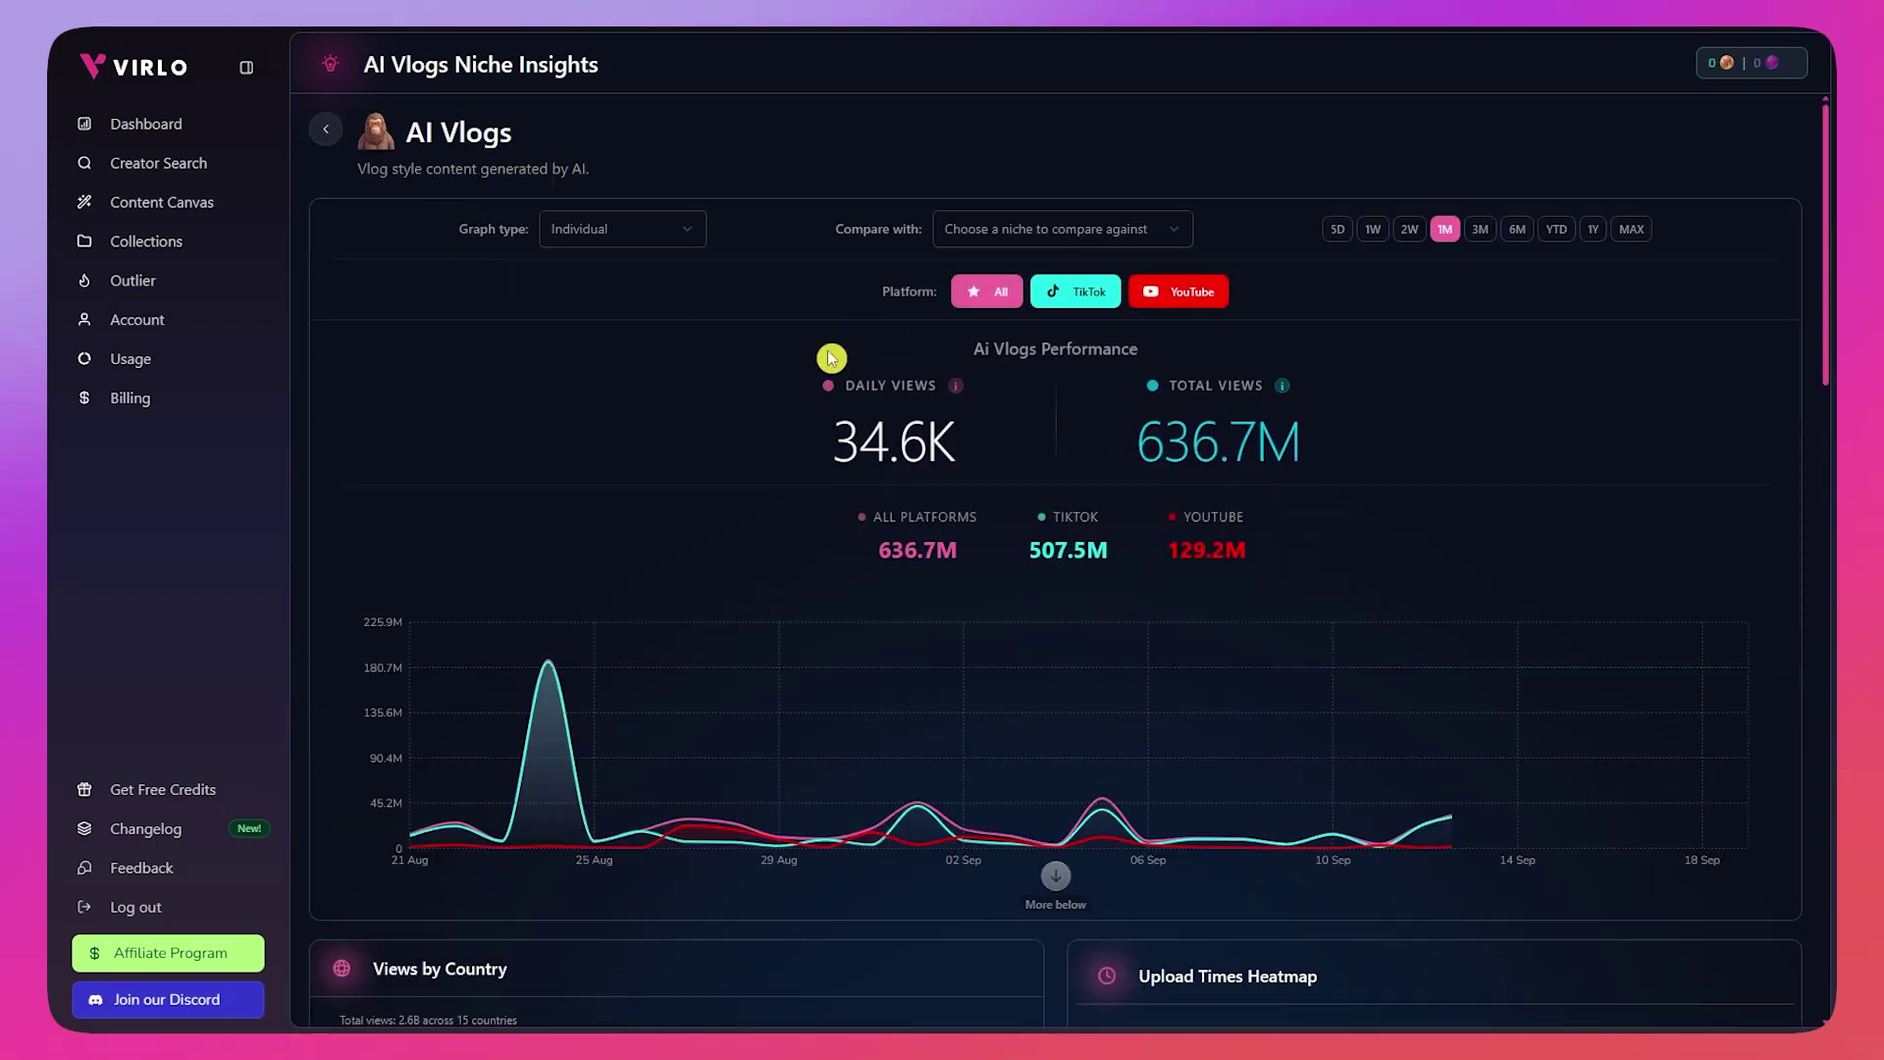
pyautogui.moveTo(845, 383); pyautogui.dragTo(996, 396)
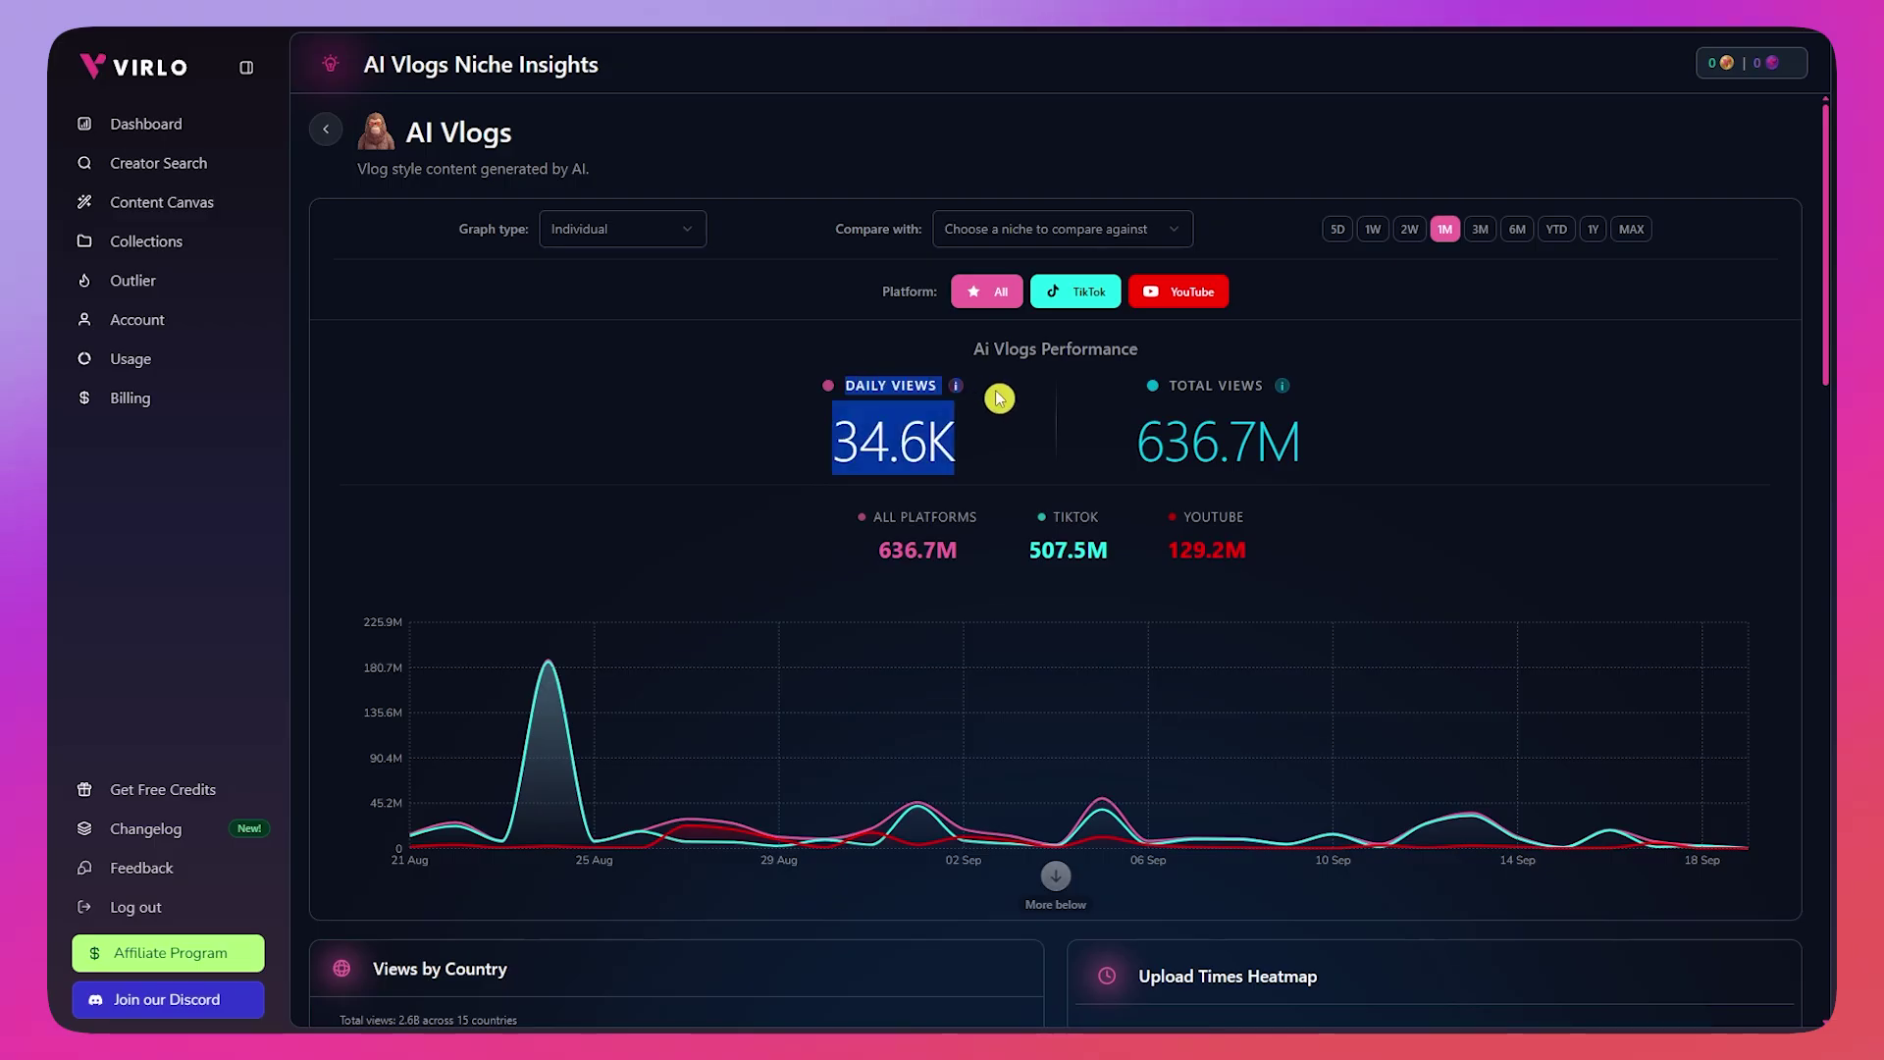
pyautogui.moveTo(1177, 384); pyautogui.dragTo(1293, 391)
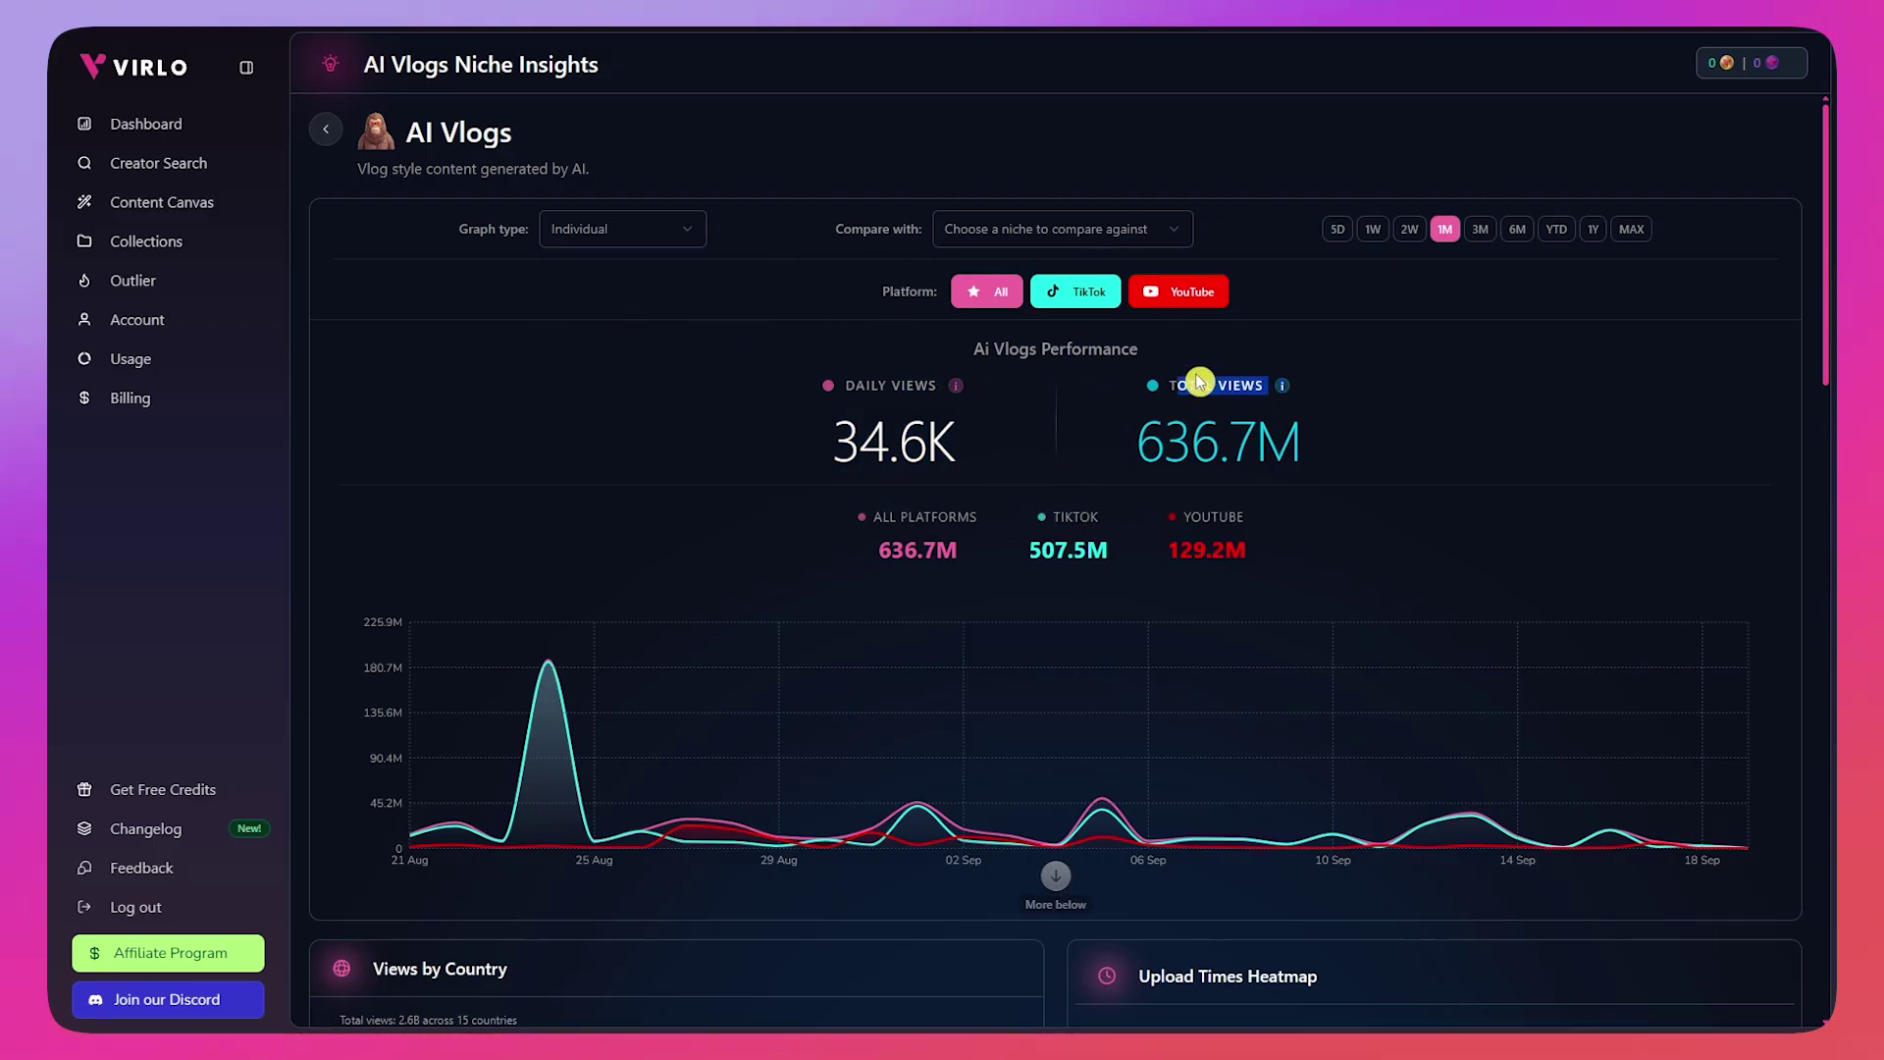
# Step: Examine the AI Vlogs views by country and the upload times heatmap
pyautogui.scroll(-2, 1193, 383)
pyautogui.scroll(-8, 1196, 387)
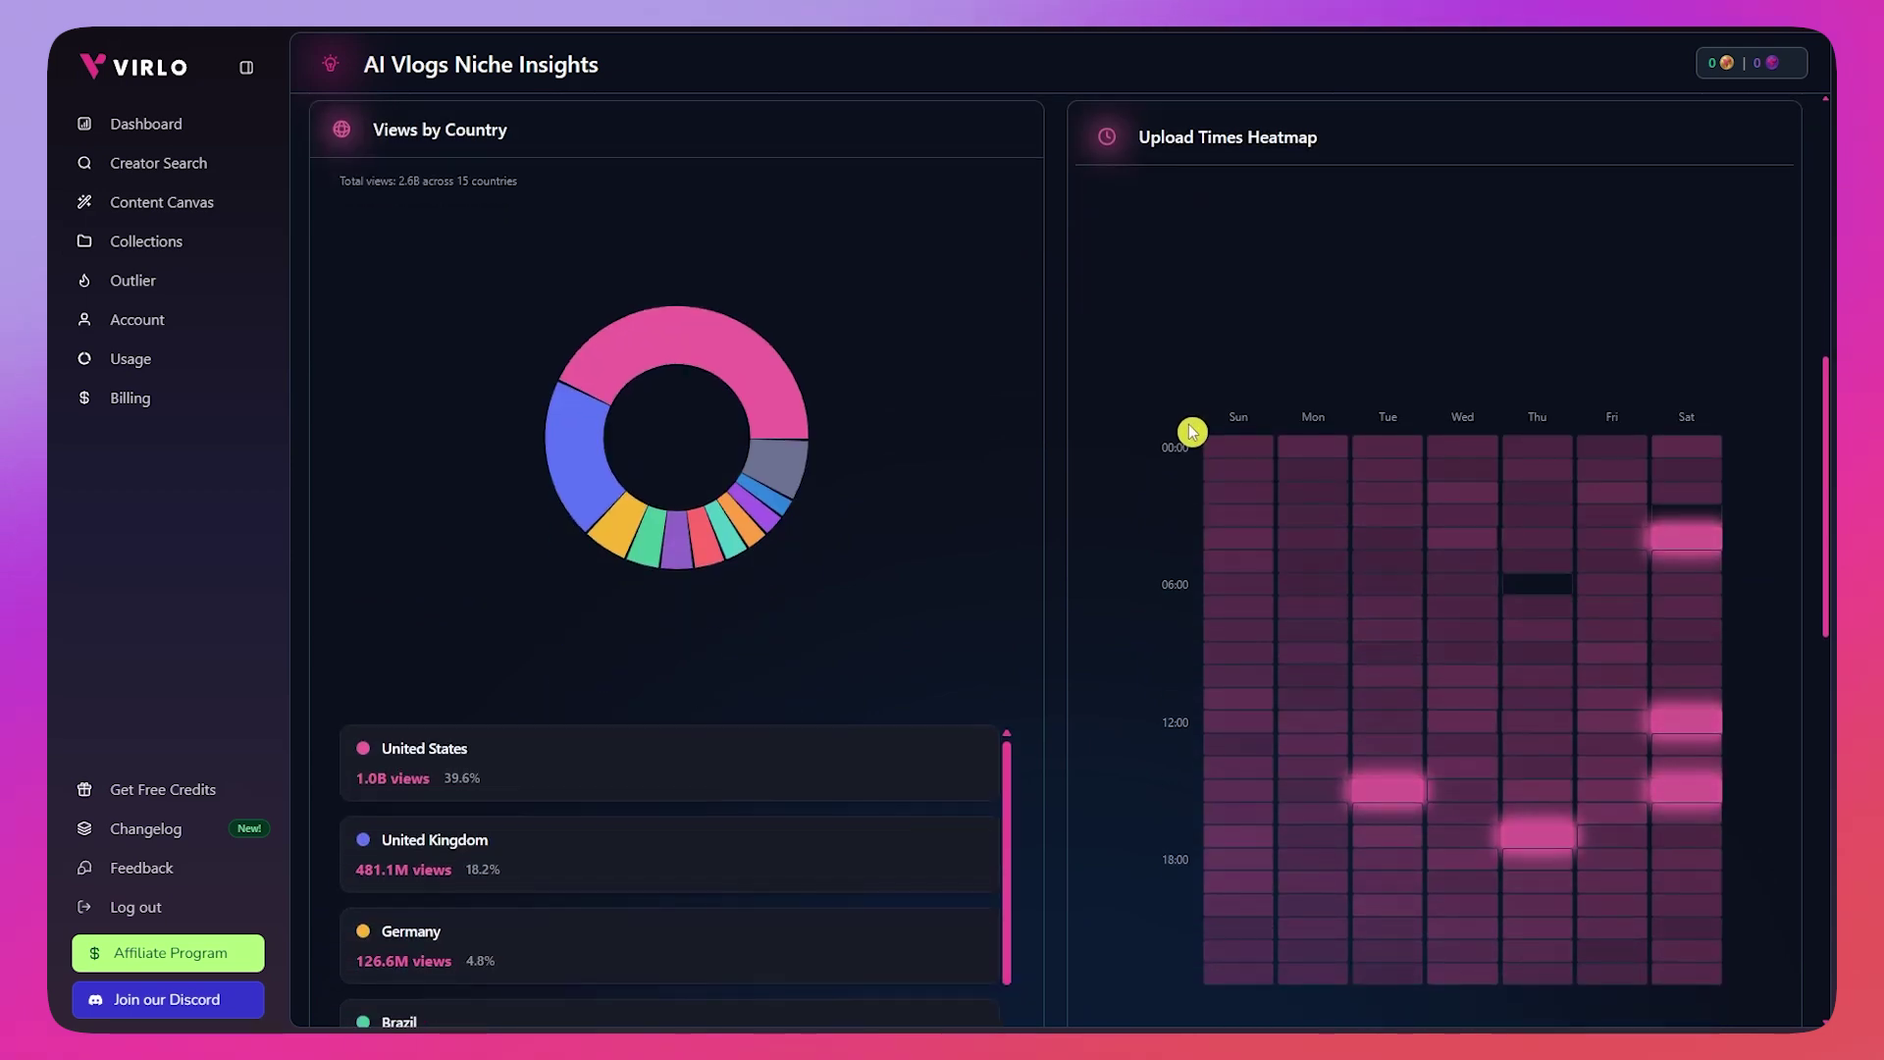
pyautogui.scroll(-5, 1161, 432)
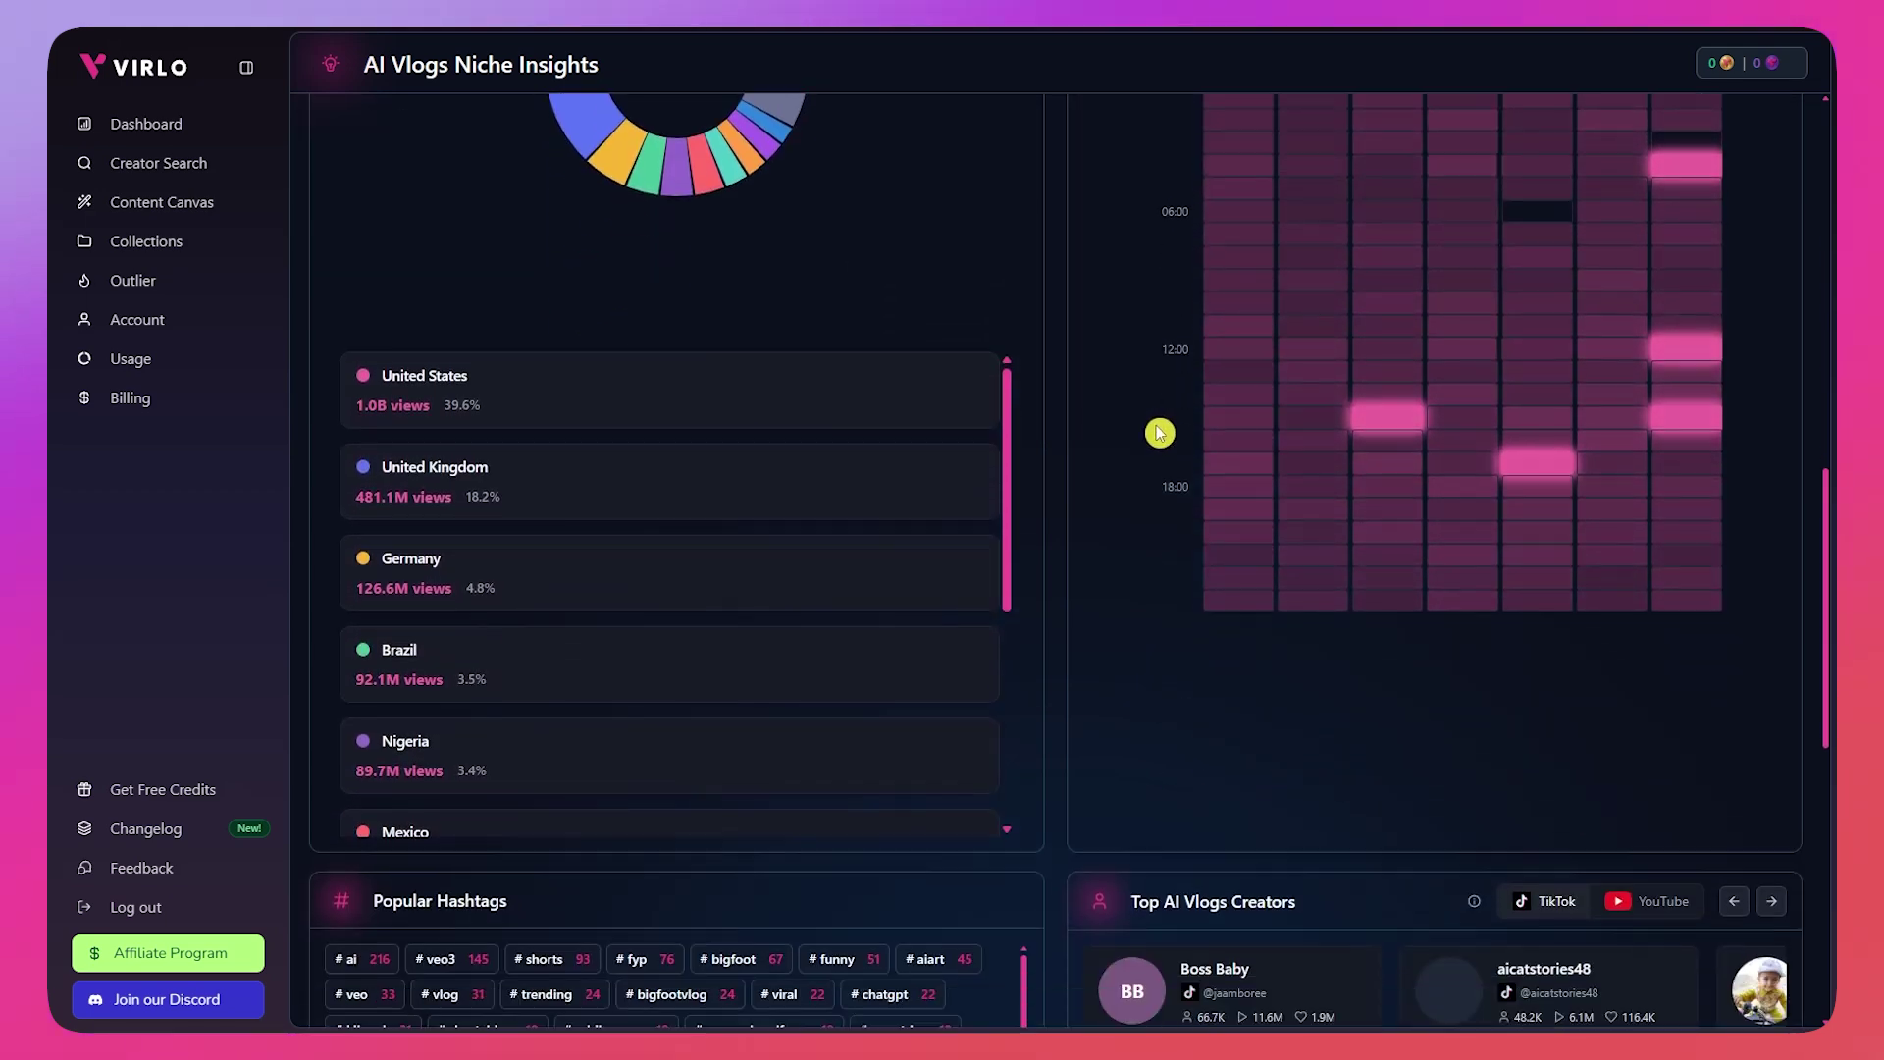
# Step: Examine the popular hashtags, top creators and top videos of the AI Vlogs niche
pyautogui.scroll(-4, 1138, 412)
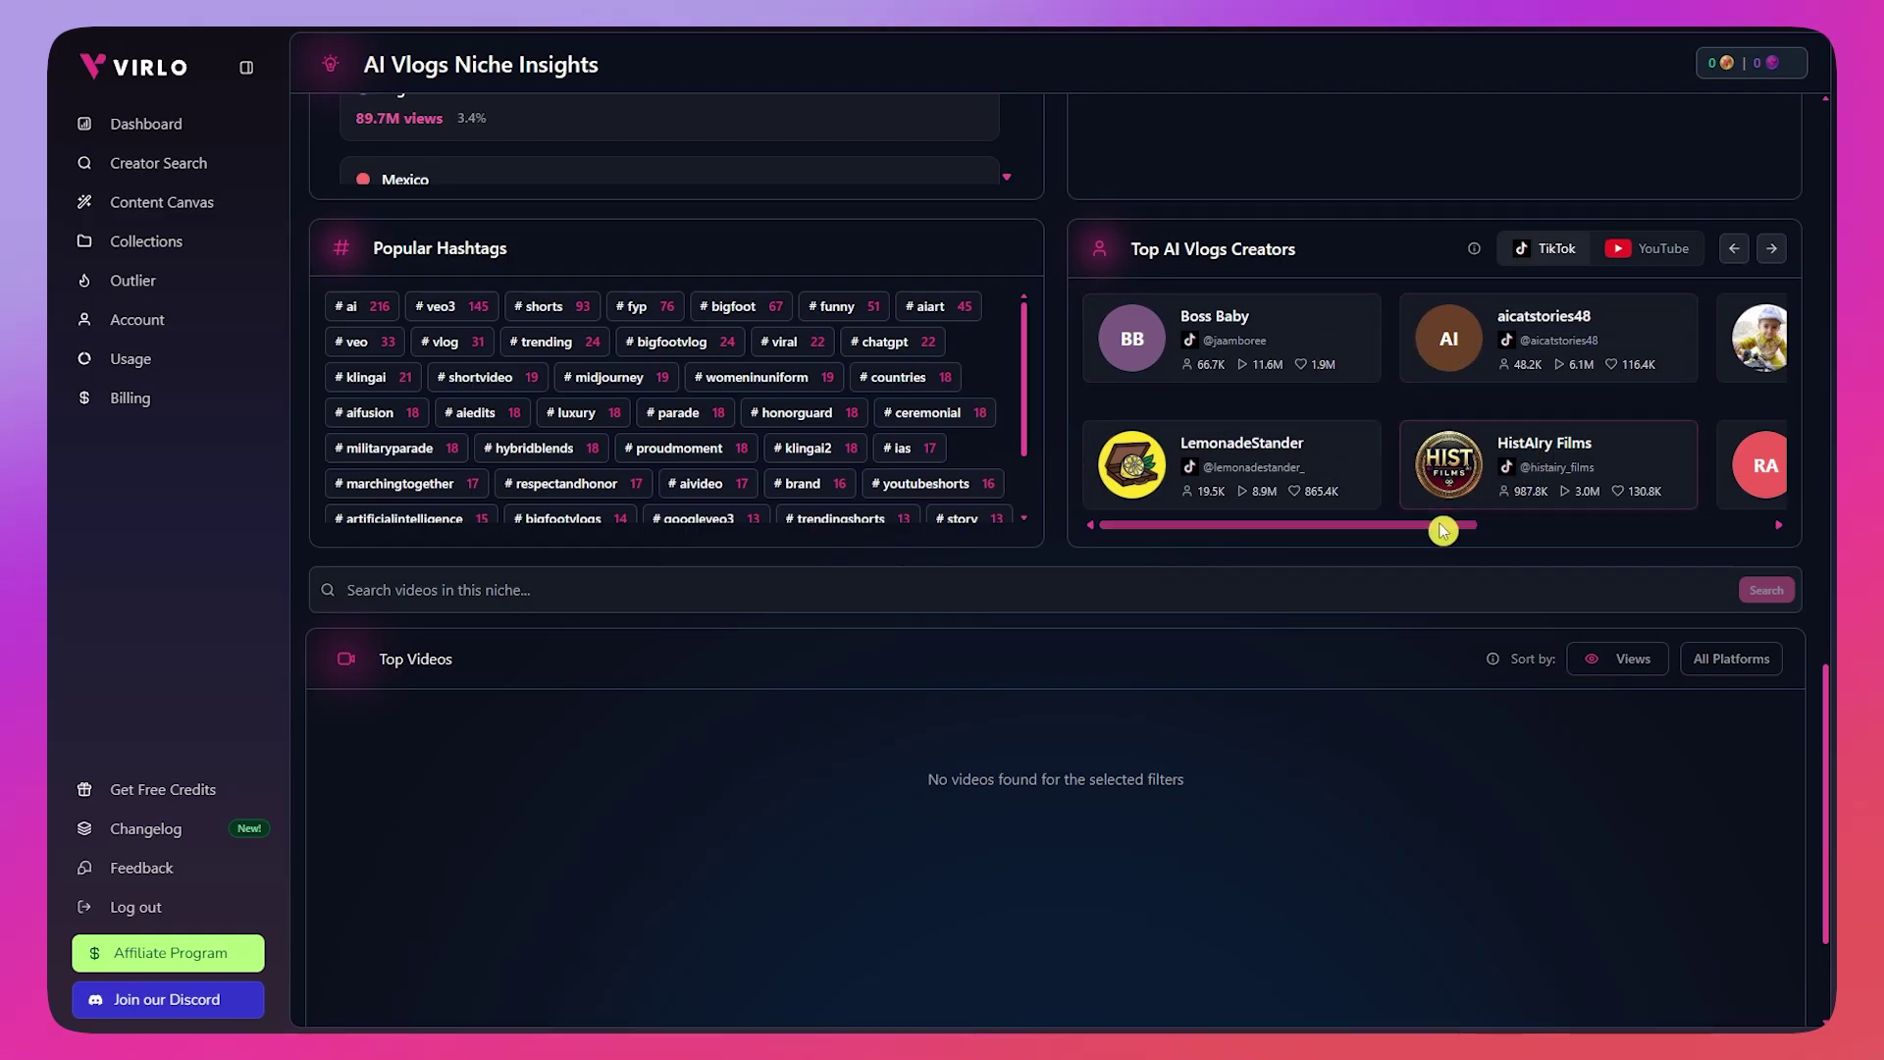
pyautogui.moveTo(1430, 530); pyautogui.dragTo(1299, 517)
pyautogui.scroll(-3, 1119, 681)
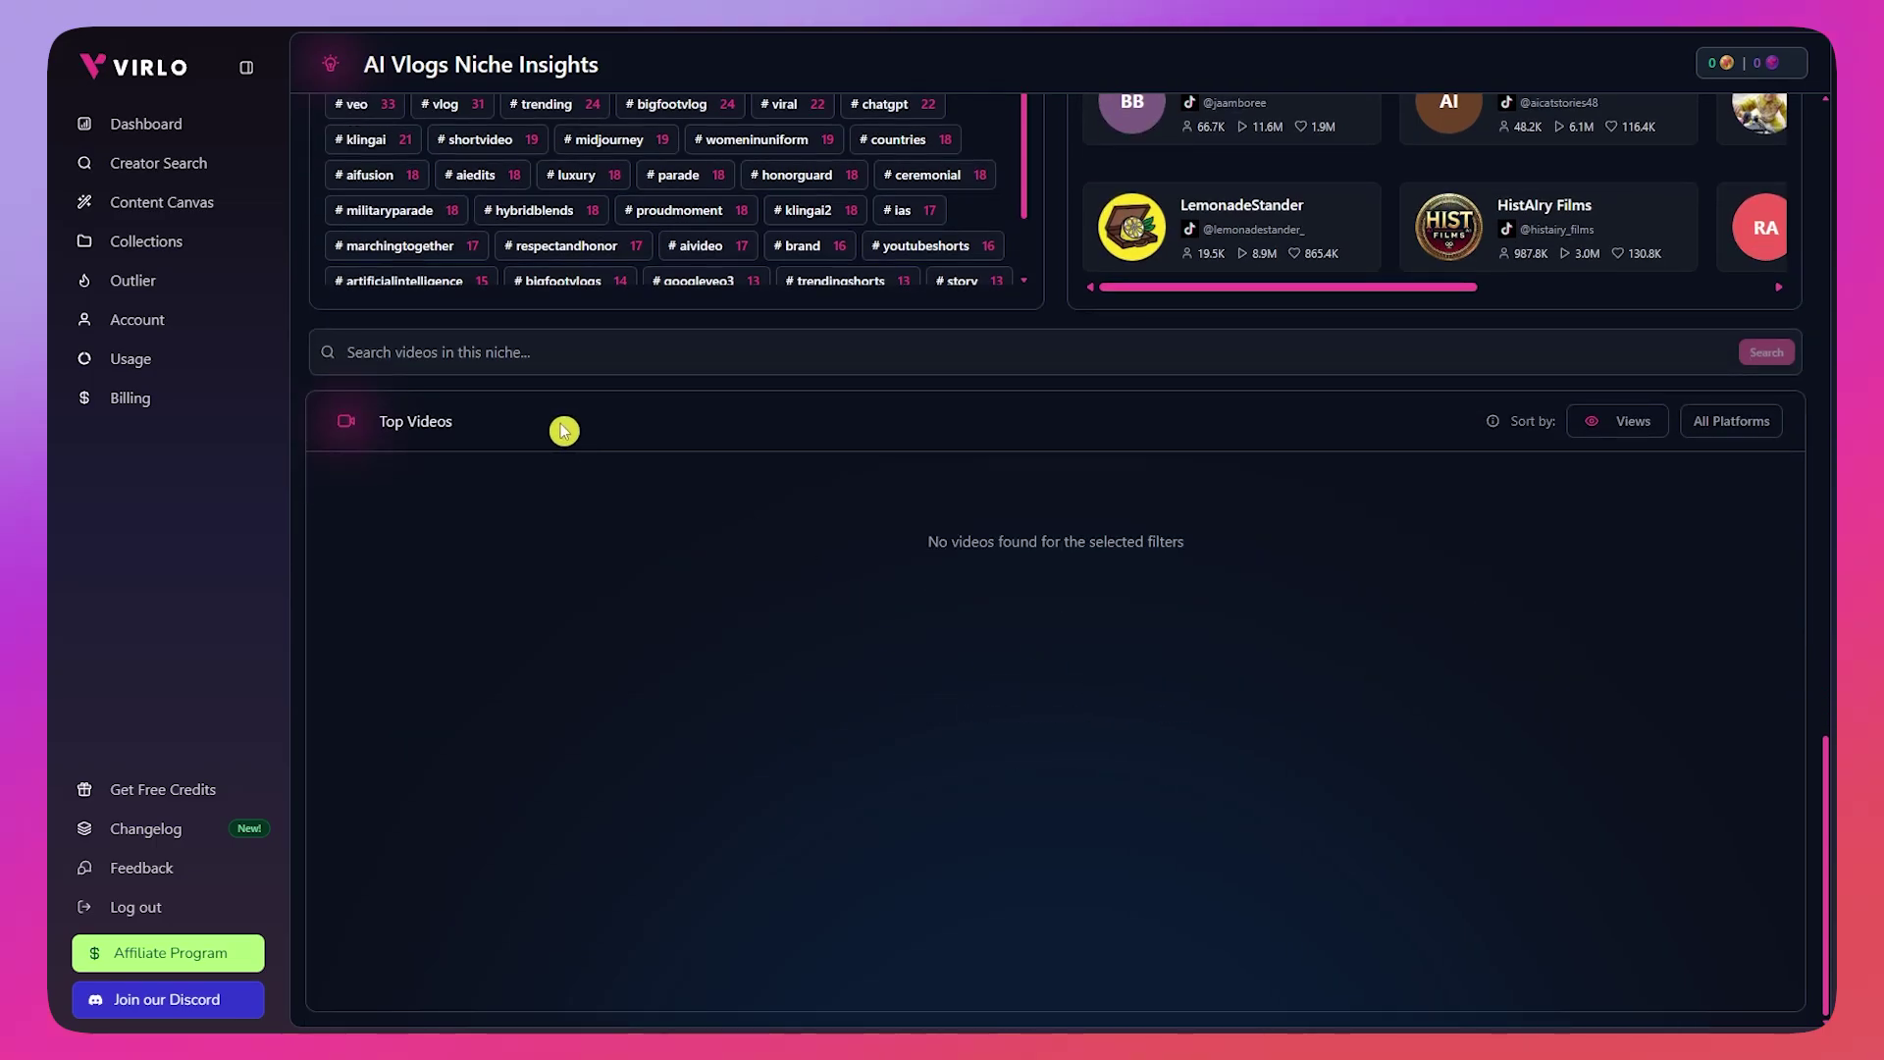
pyautogui.moveTo(929, 543); pyautogui.dragTo(1217, 552)
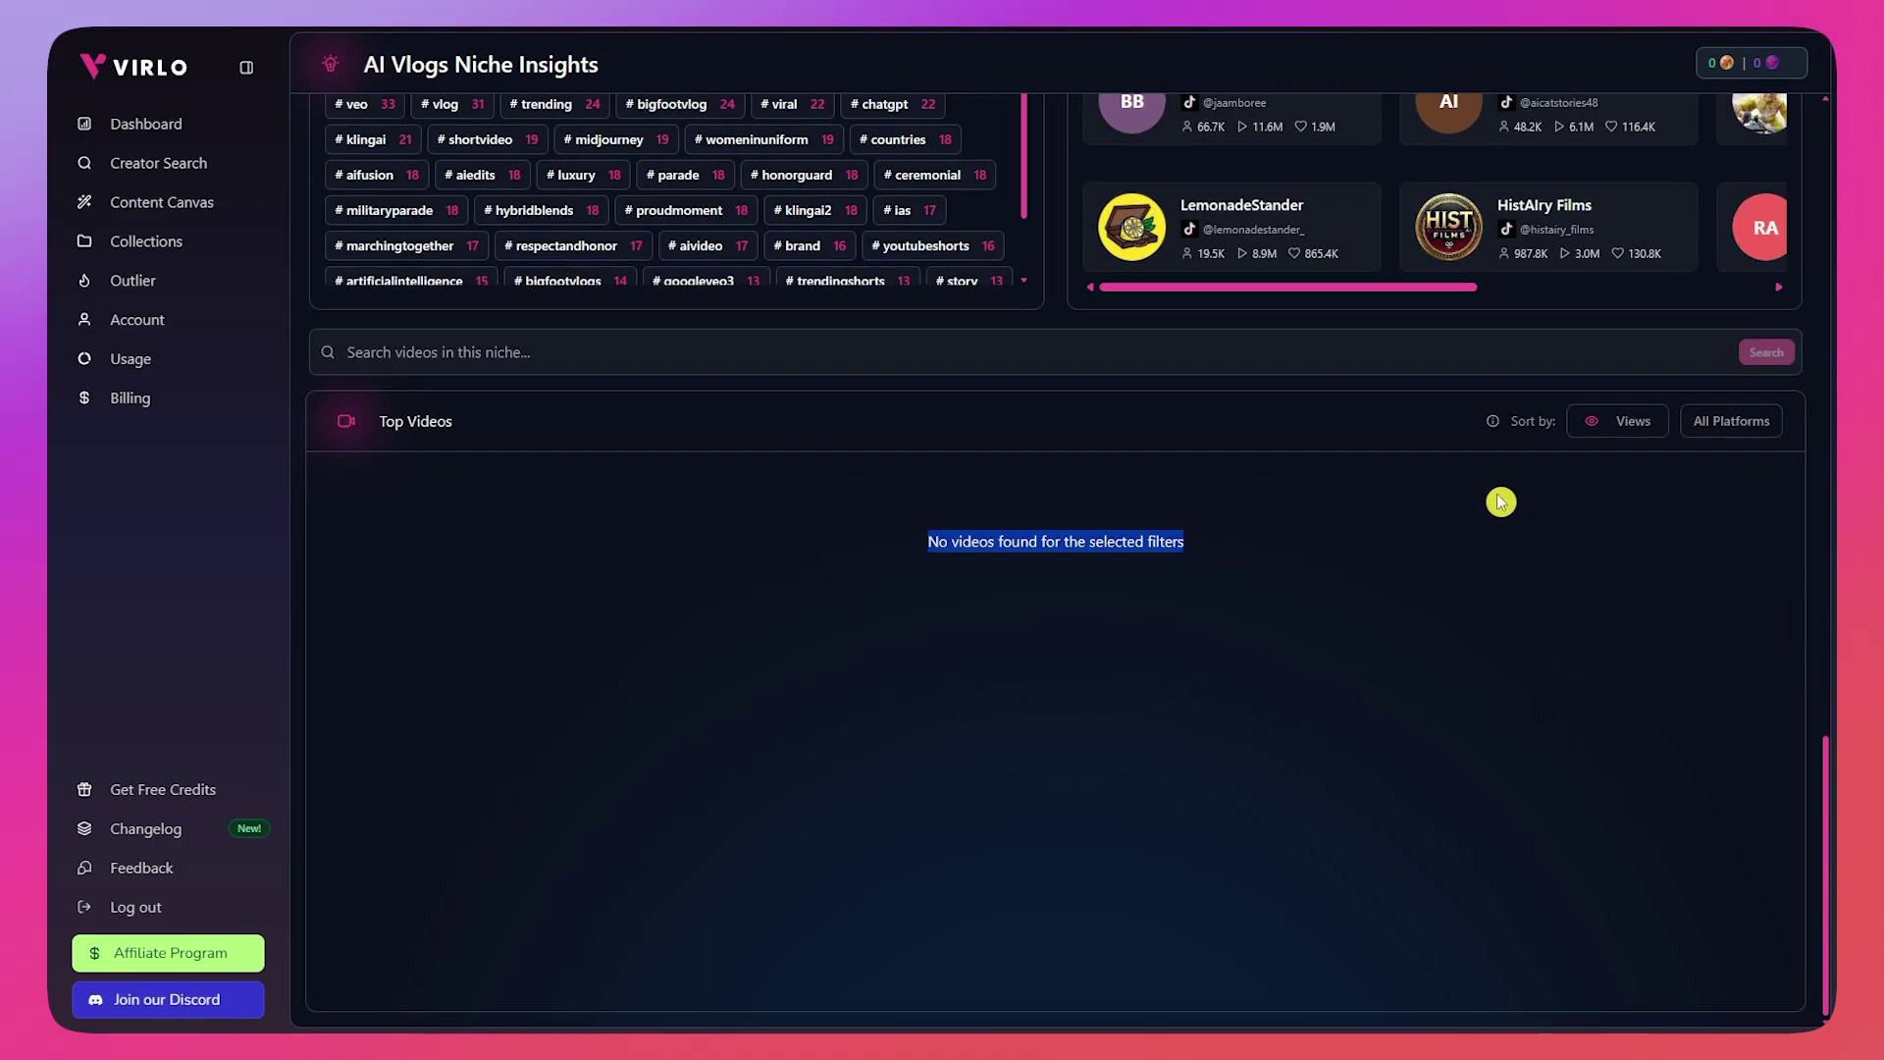
# Step: Sort the AI Vlogs top videos by likes and view the available sorting and platform filter options
pyautogui.click(1614, 422)
pyautogui.click(1644, 505)
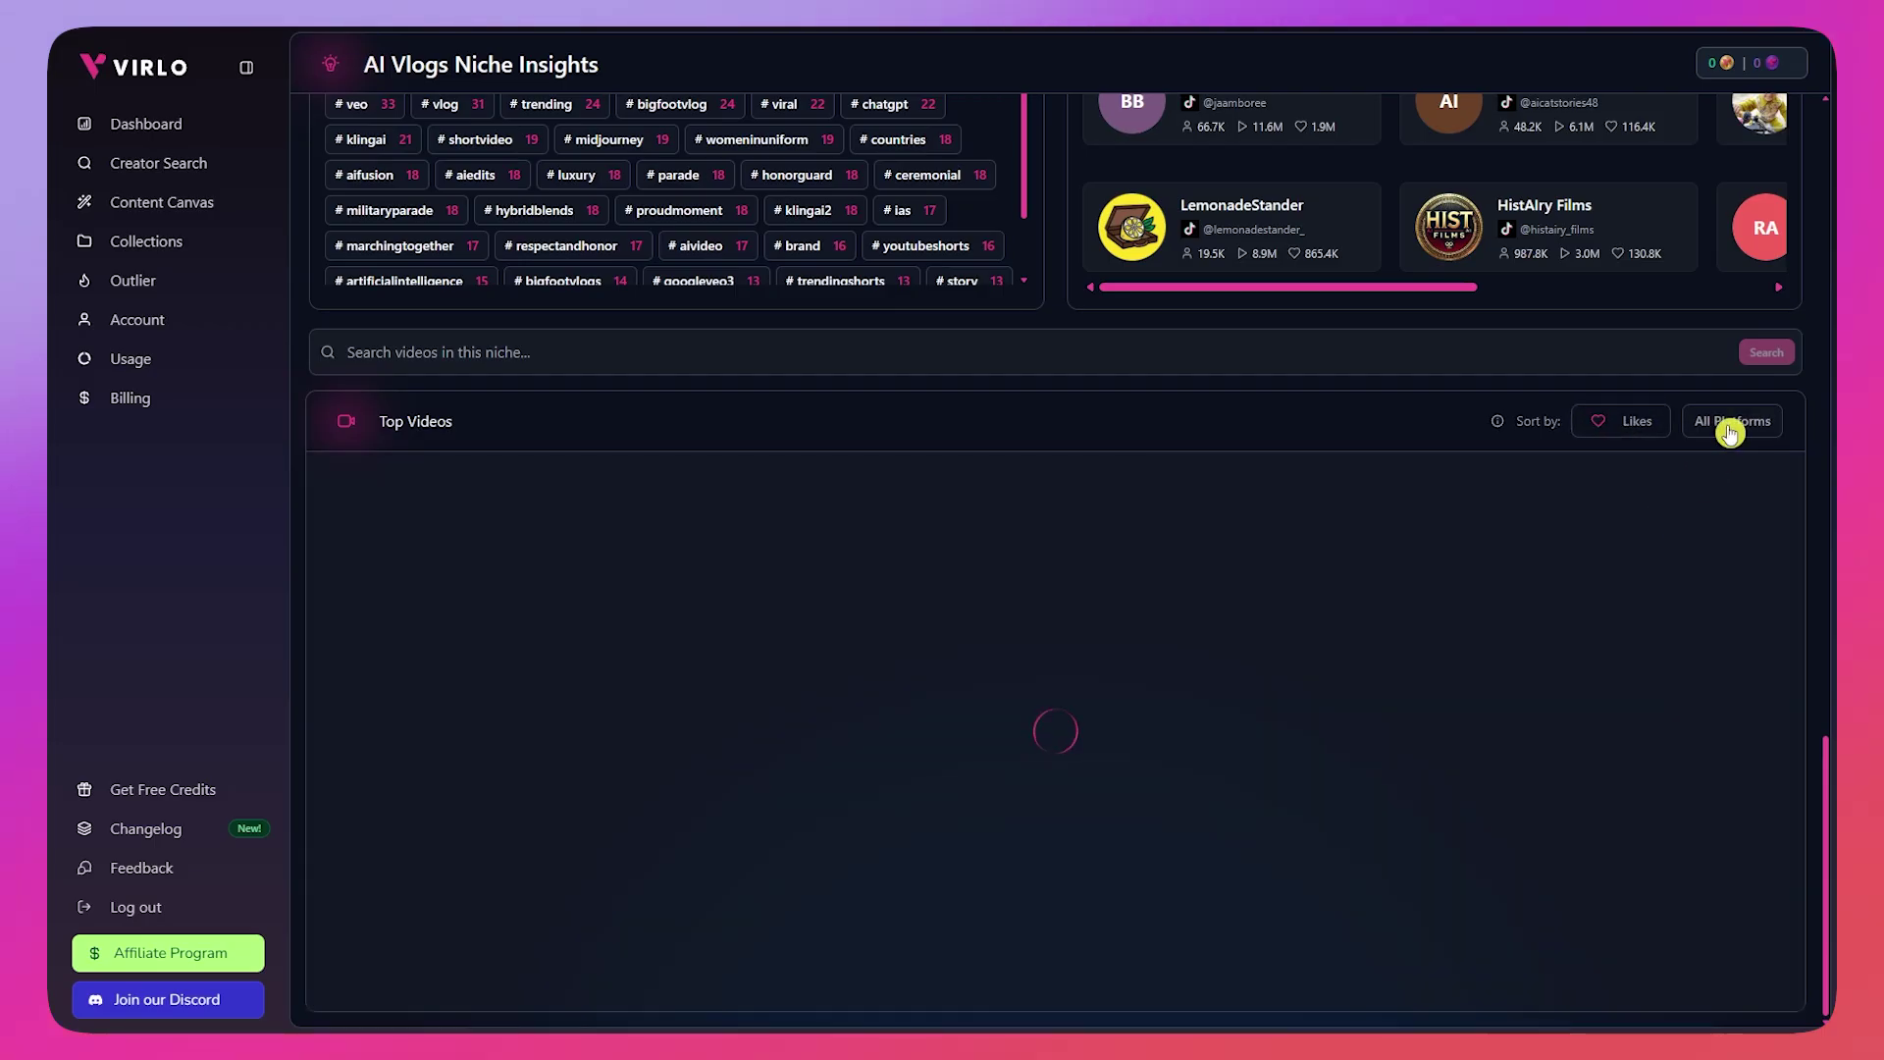
pyautogui.click(1730, 432)
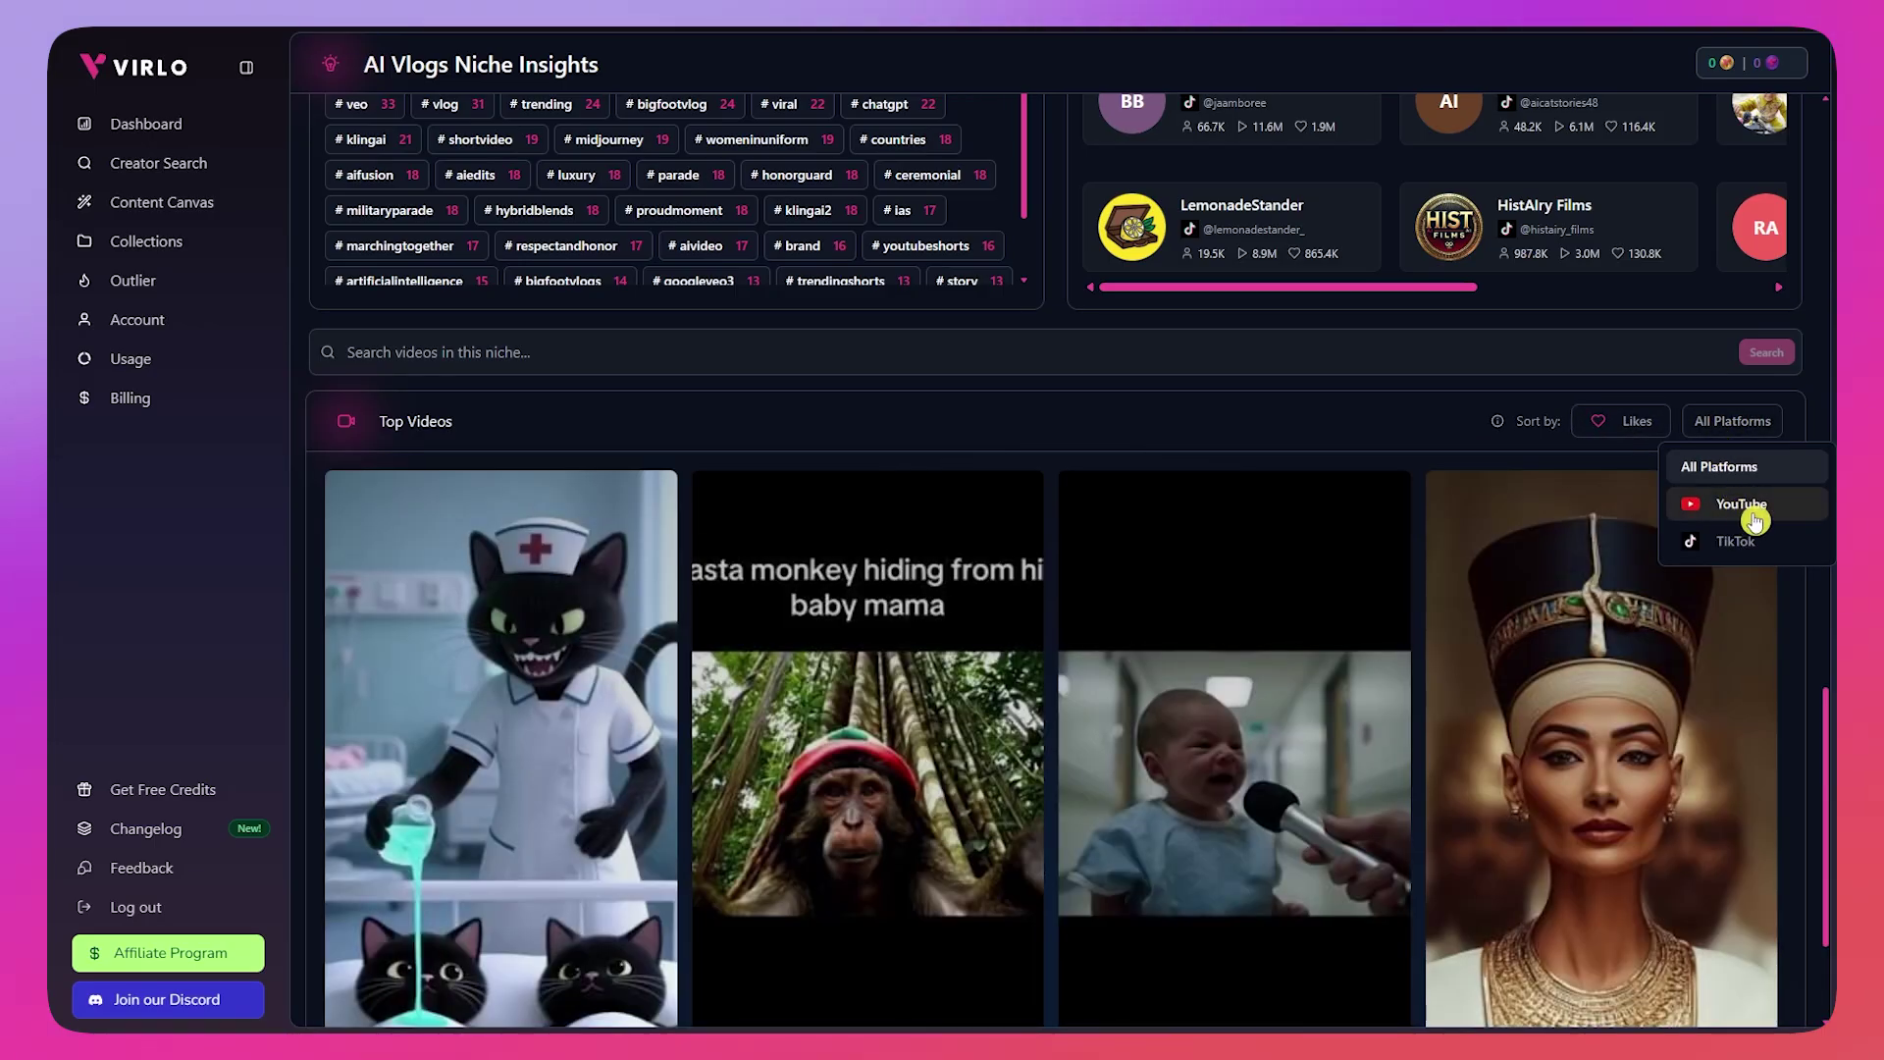
pyautogui.click(1619, 422)
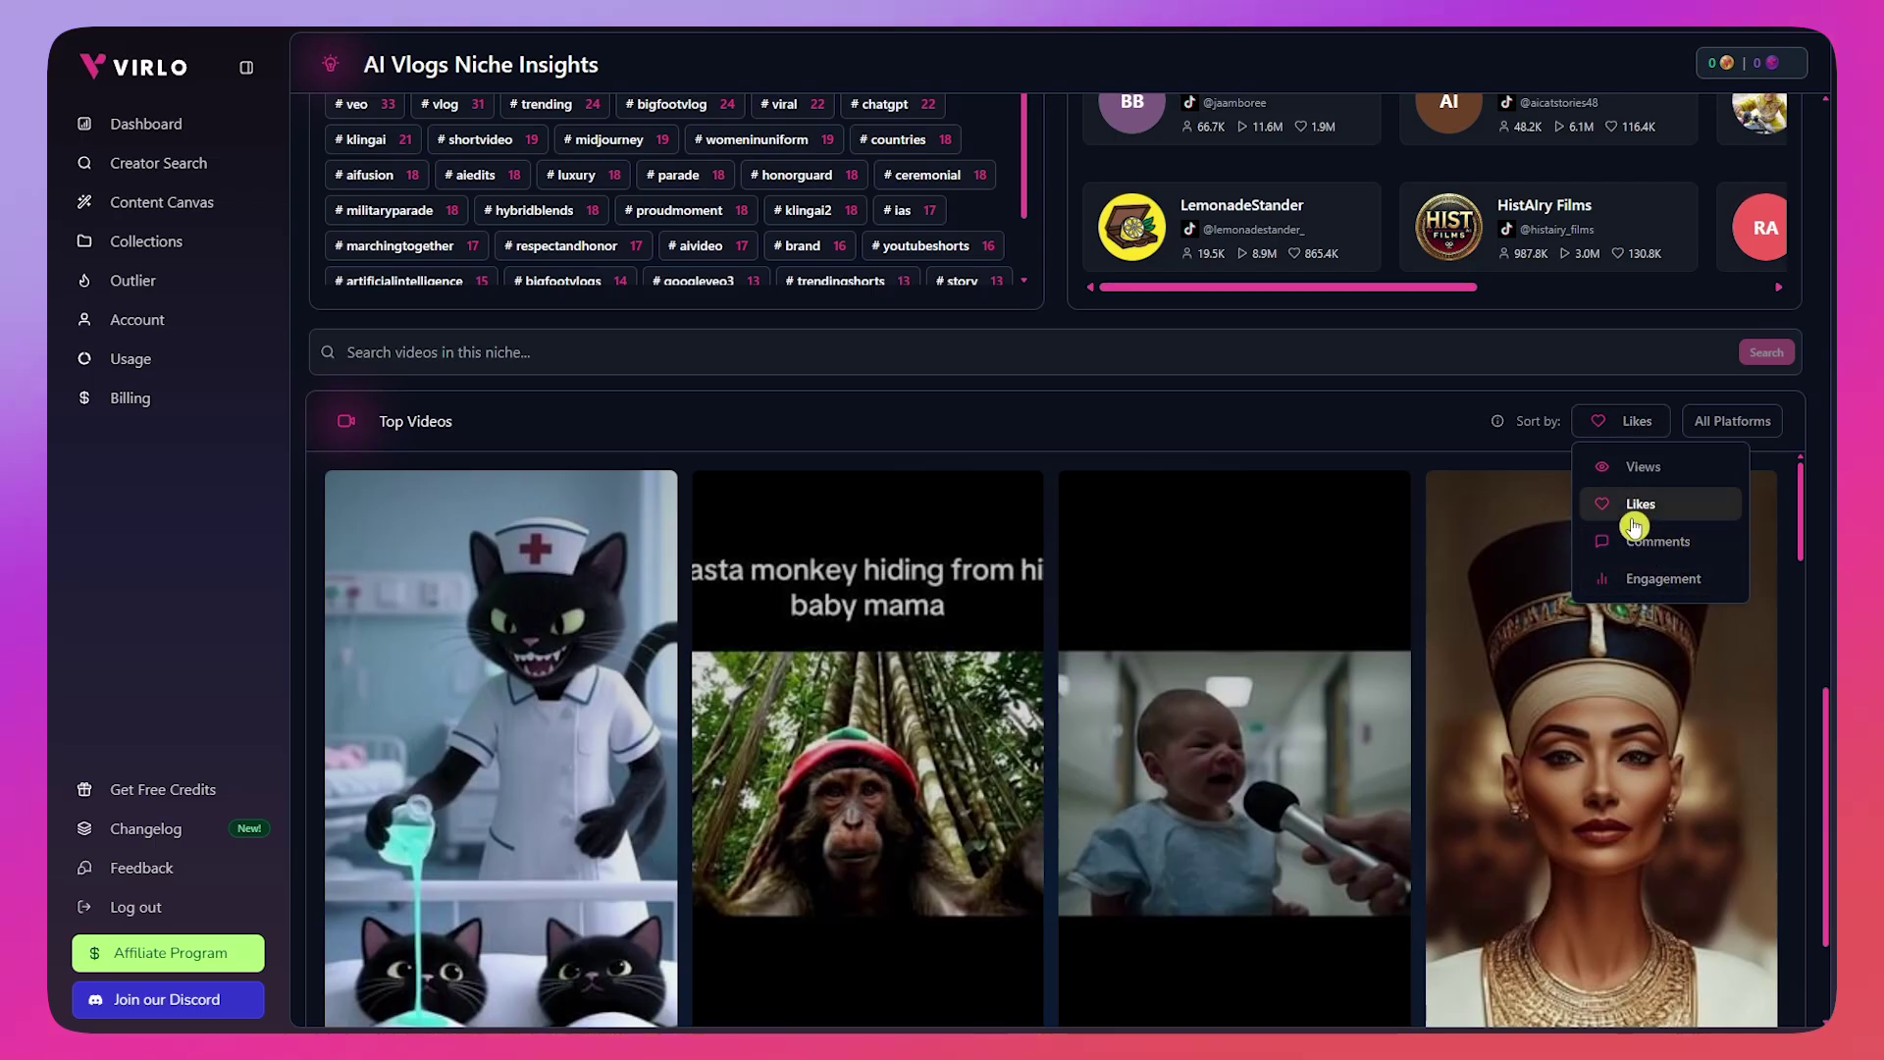
pyautogui.click(1739, 419)
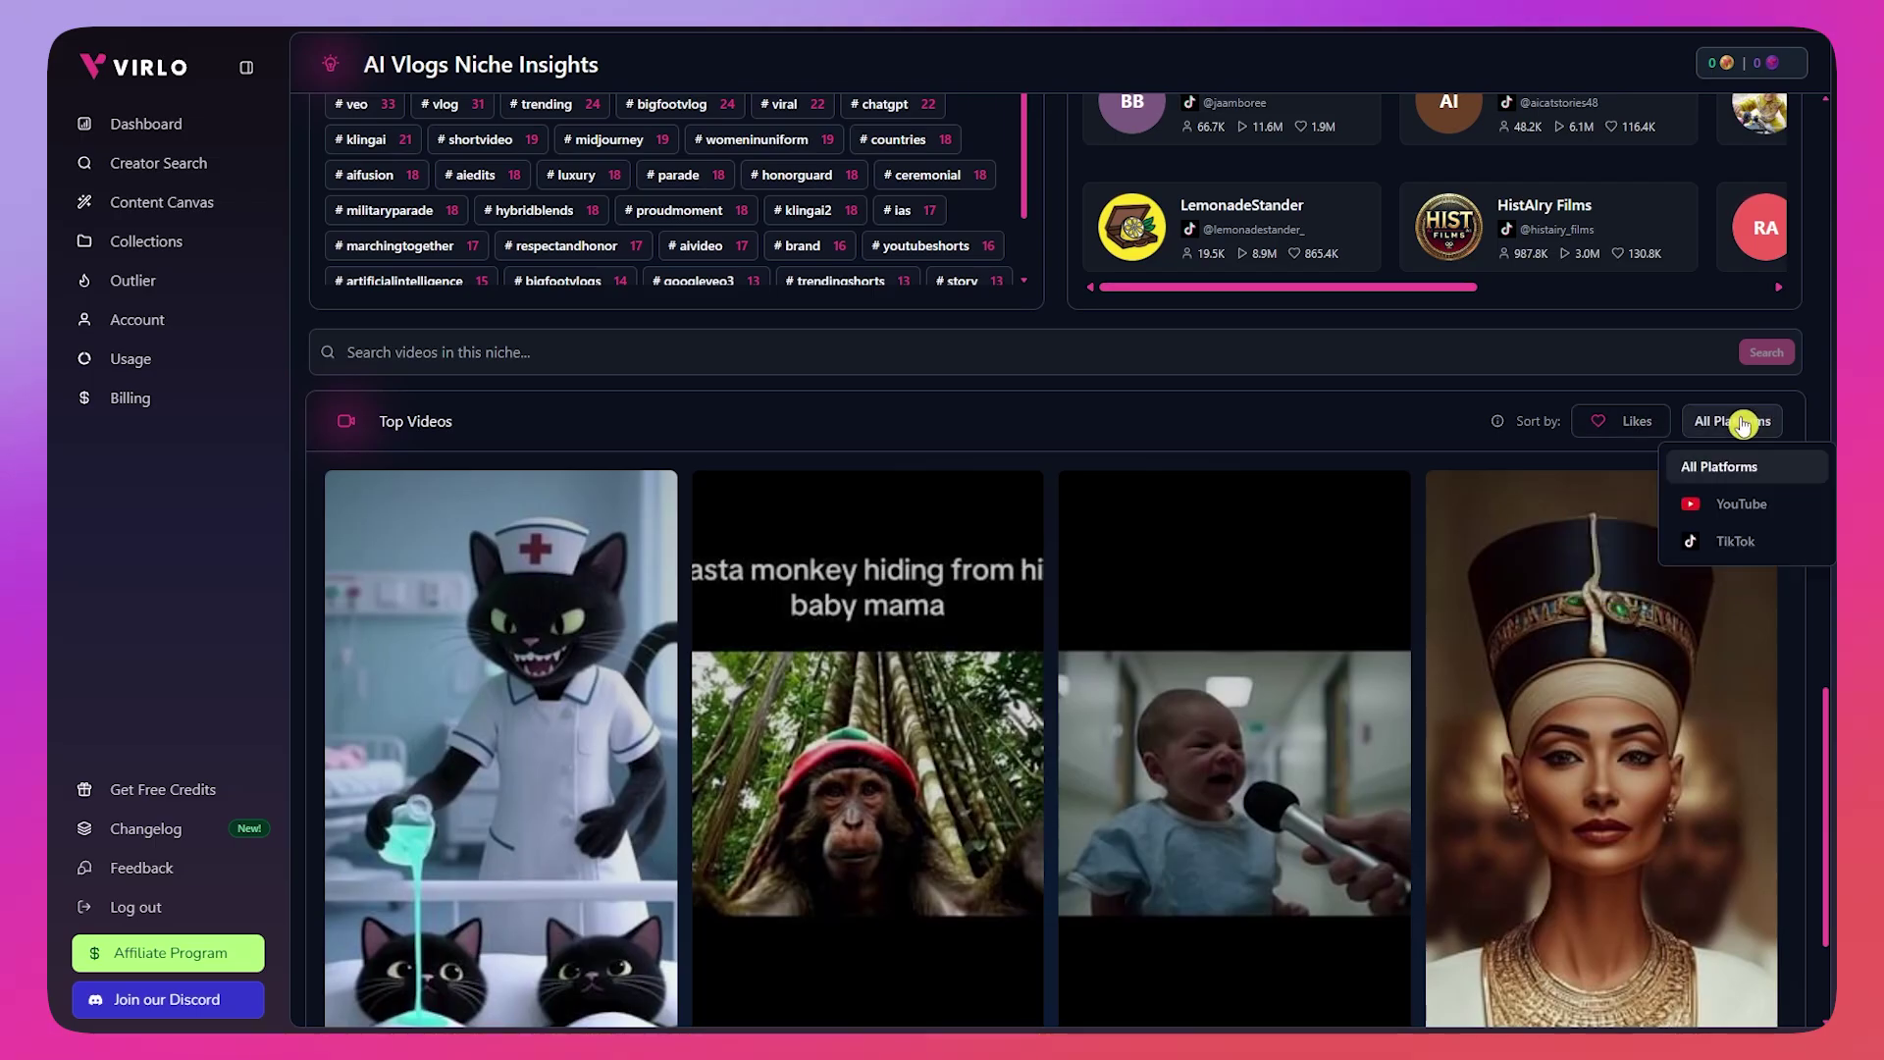
# Step: Show the suggested searches for videos in the AI Vlogs niche and browse the top videos
pyautogui.click(1253, 355)
pyautogui.scroll(3, 1309, 443)
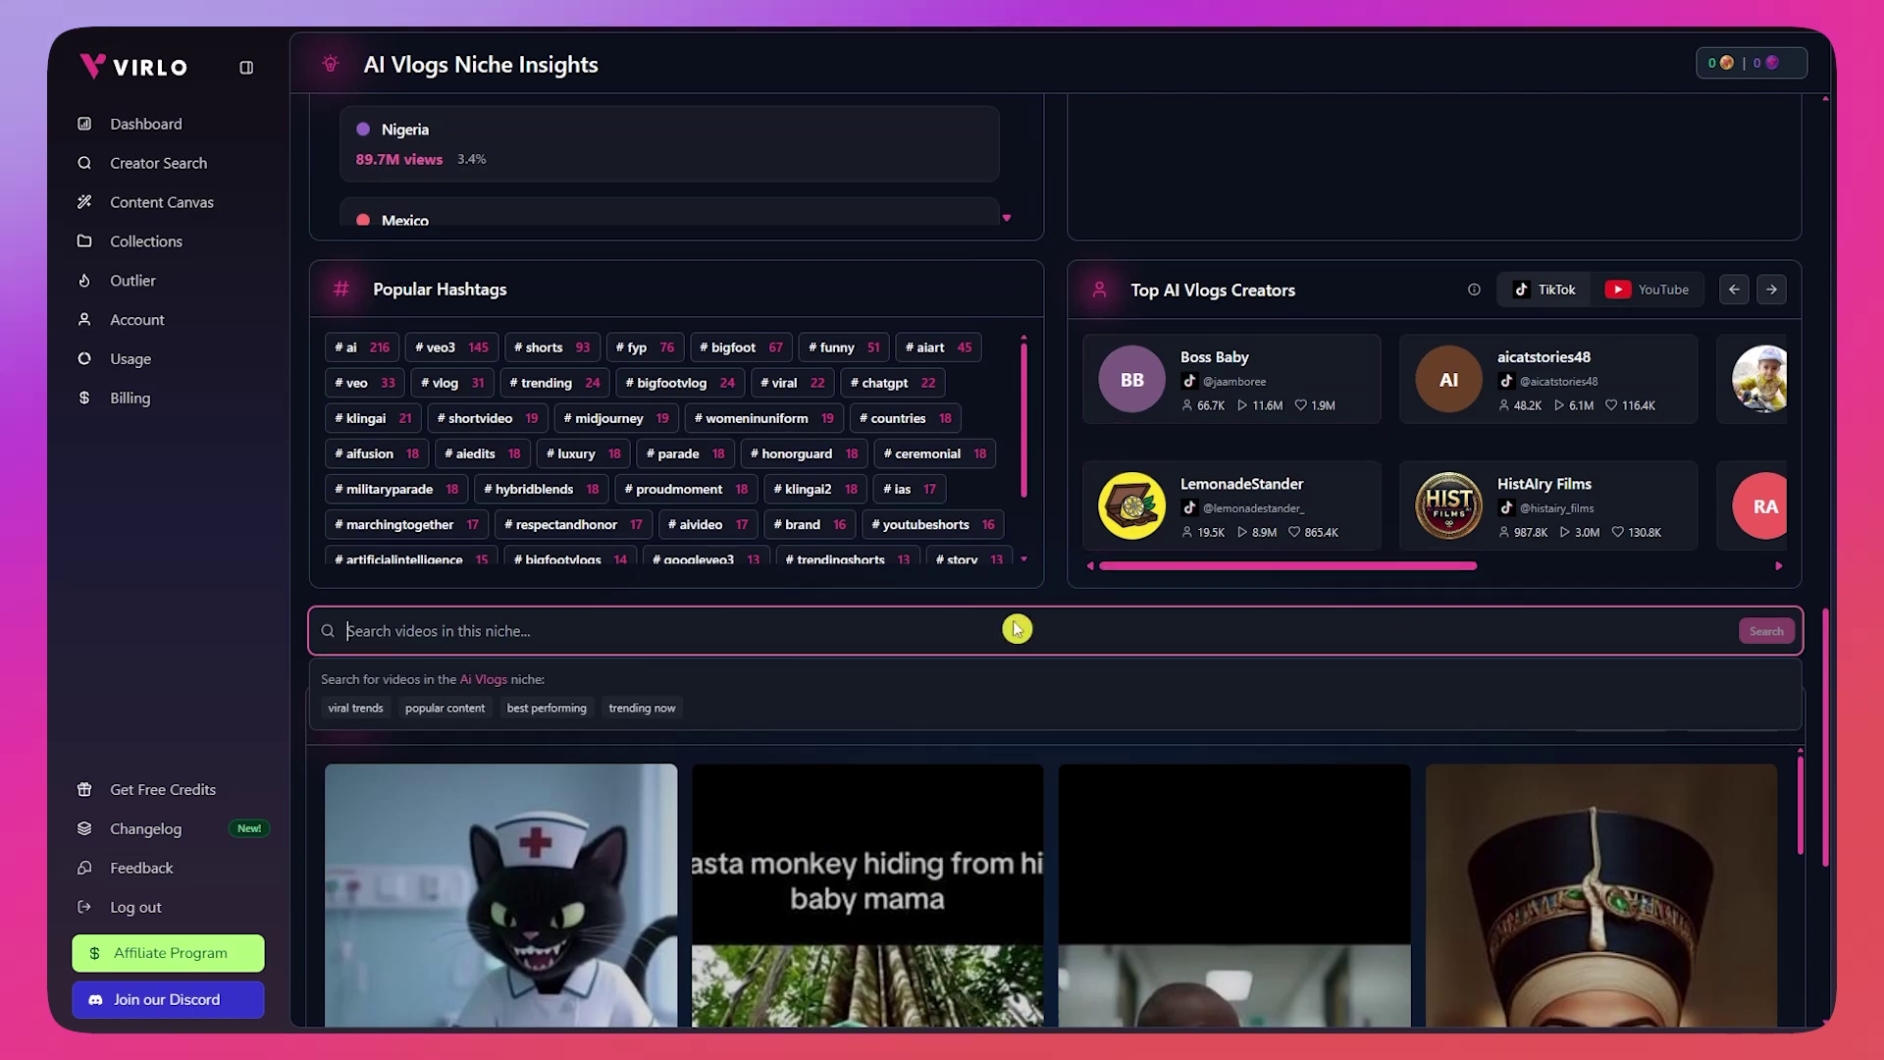
pyautogui.scroll(-5, 1014, 622)
pyautogui.scroll(3, 883, 637)
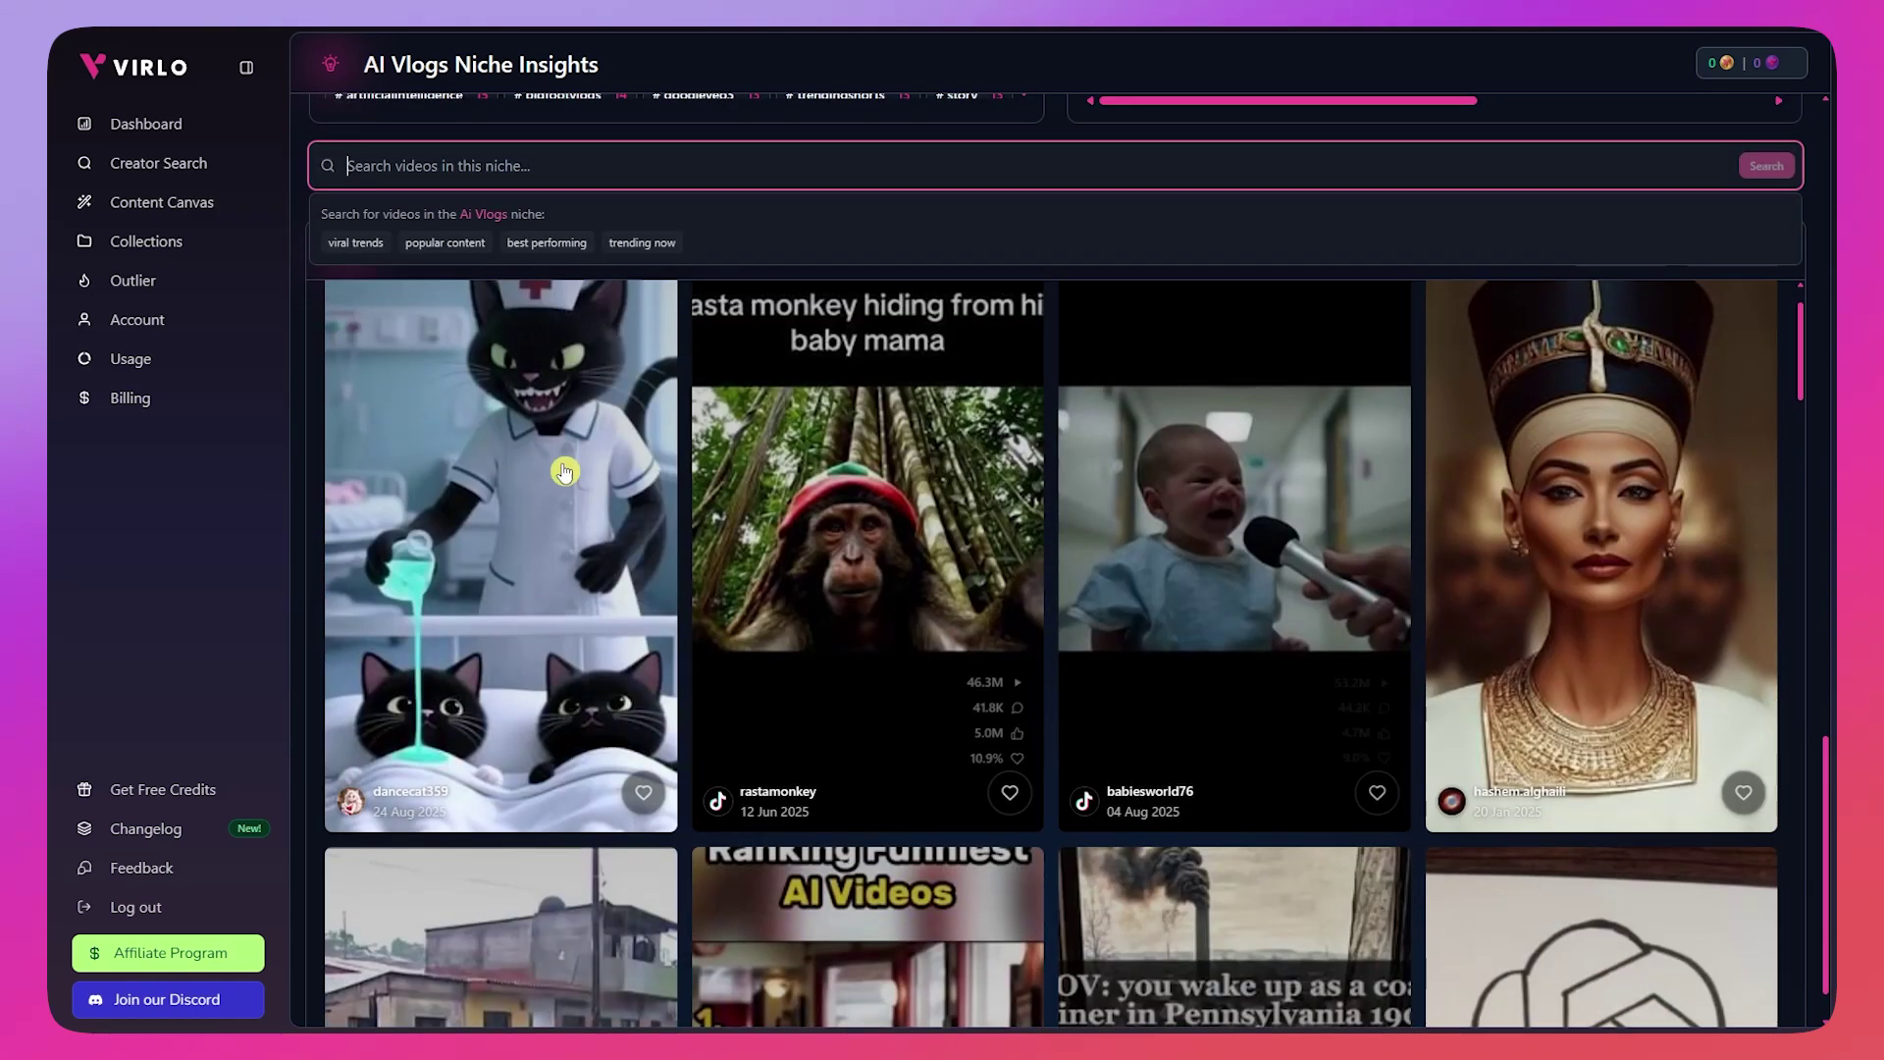
# Step: Try the 5D, 1W, 2W and 1M ranges on the AI Vlogs performance graph, and set it to 5D
pyautogui.scroll(10, 1331, 659)
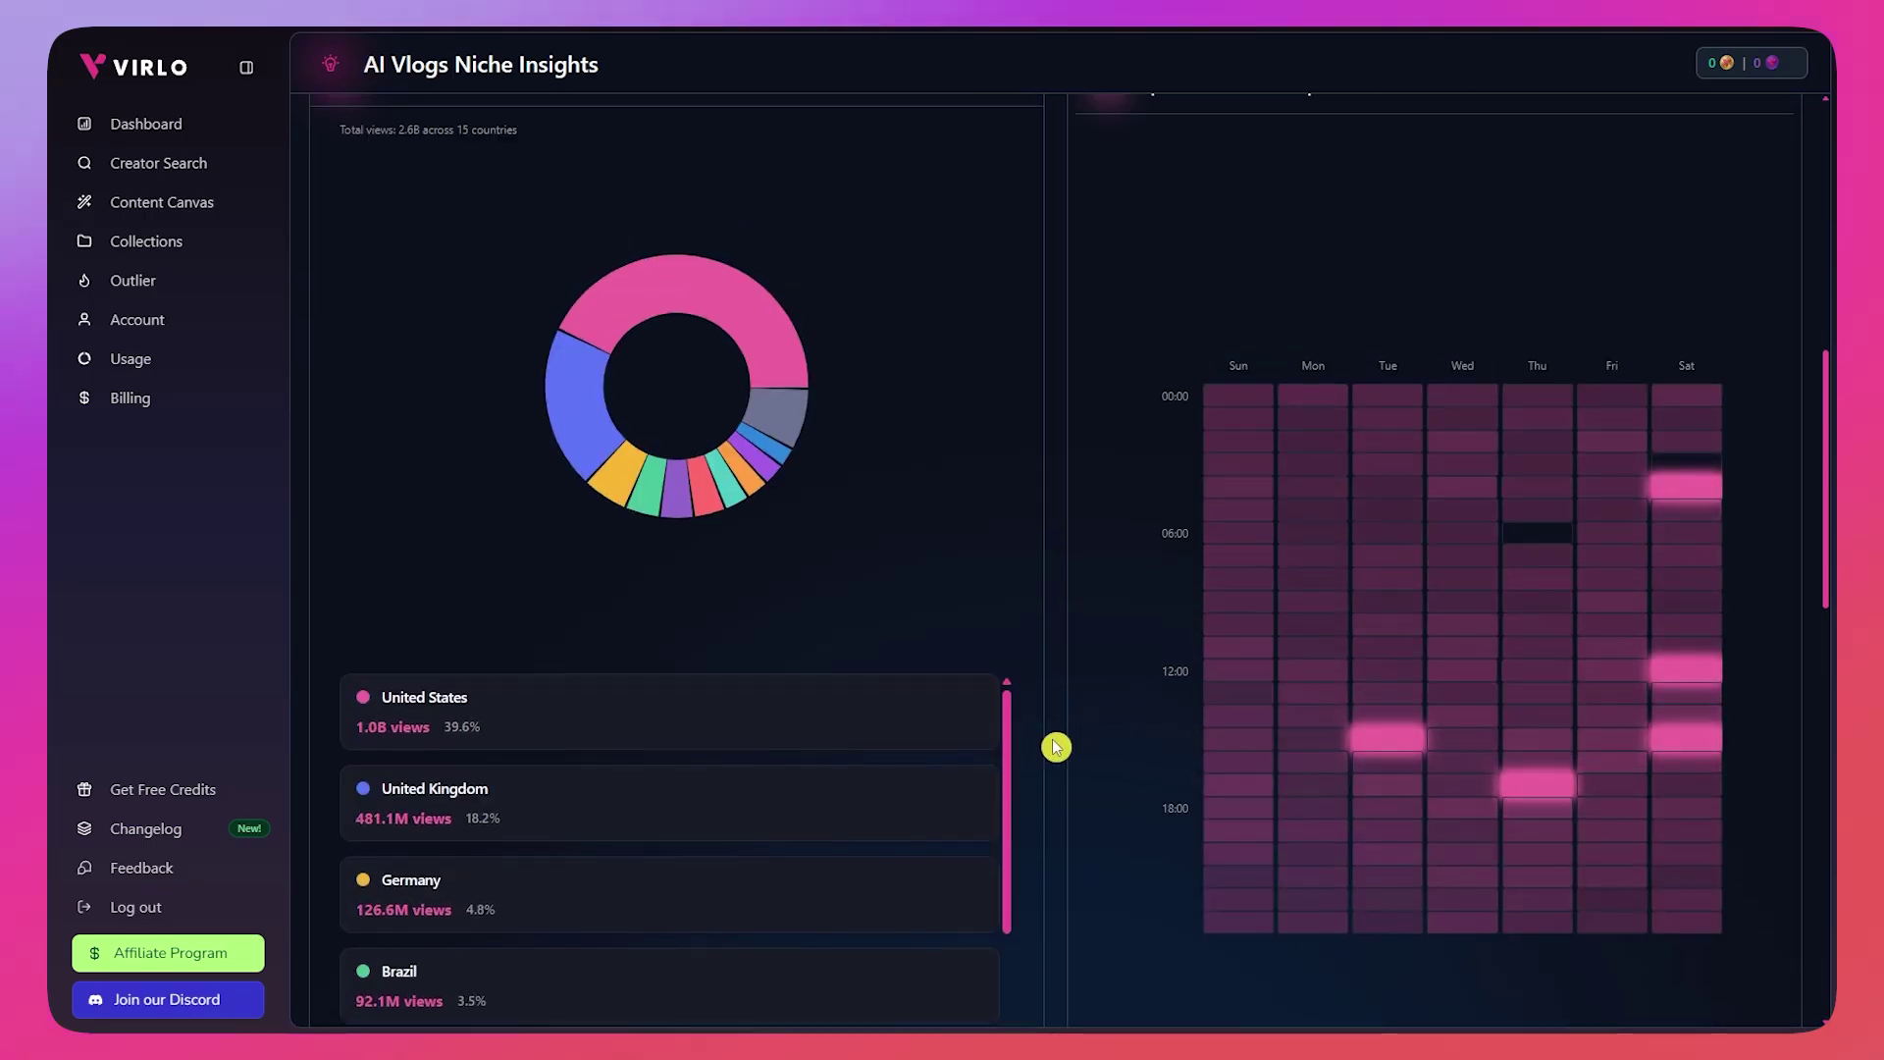
pyautogui.scroll(8, 1032, 748)
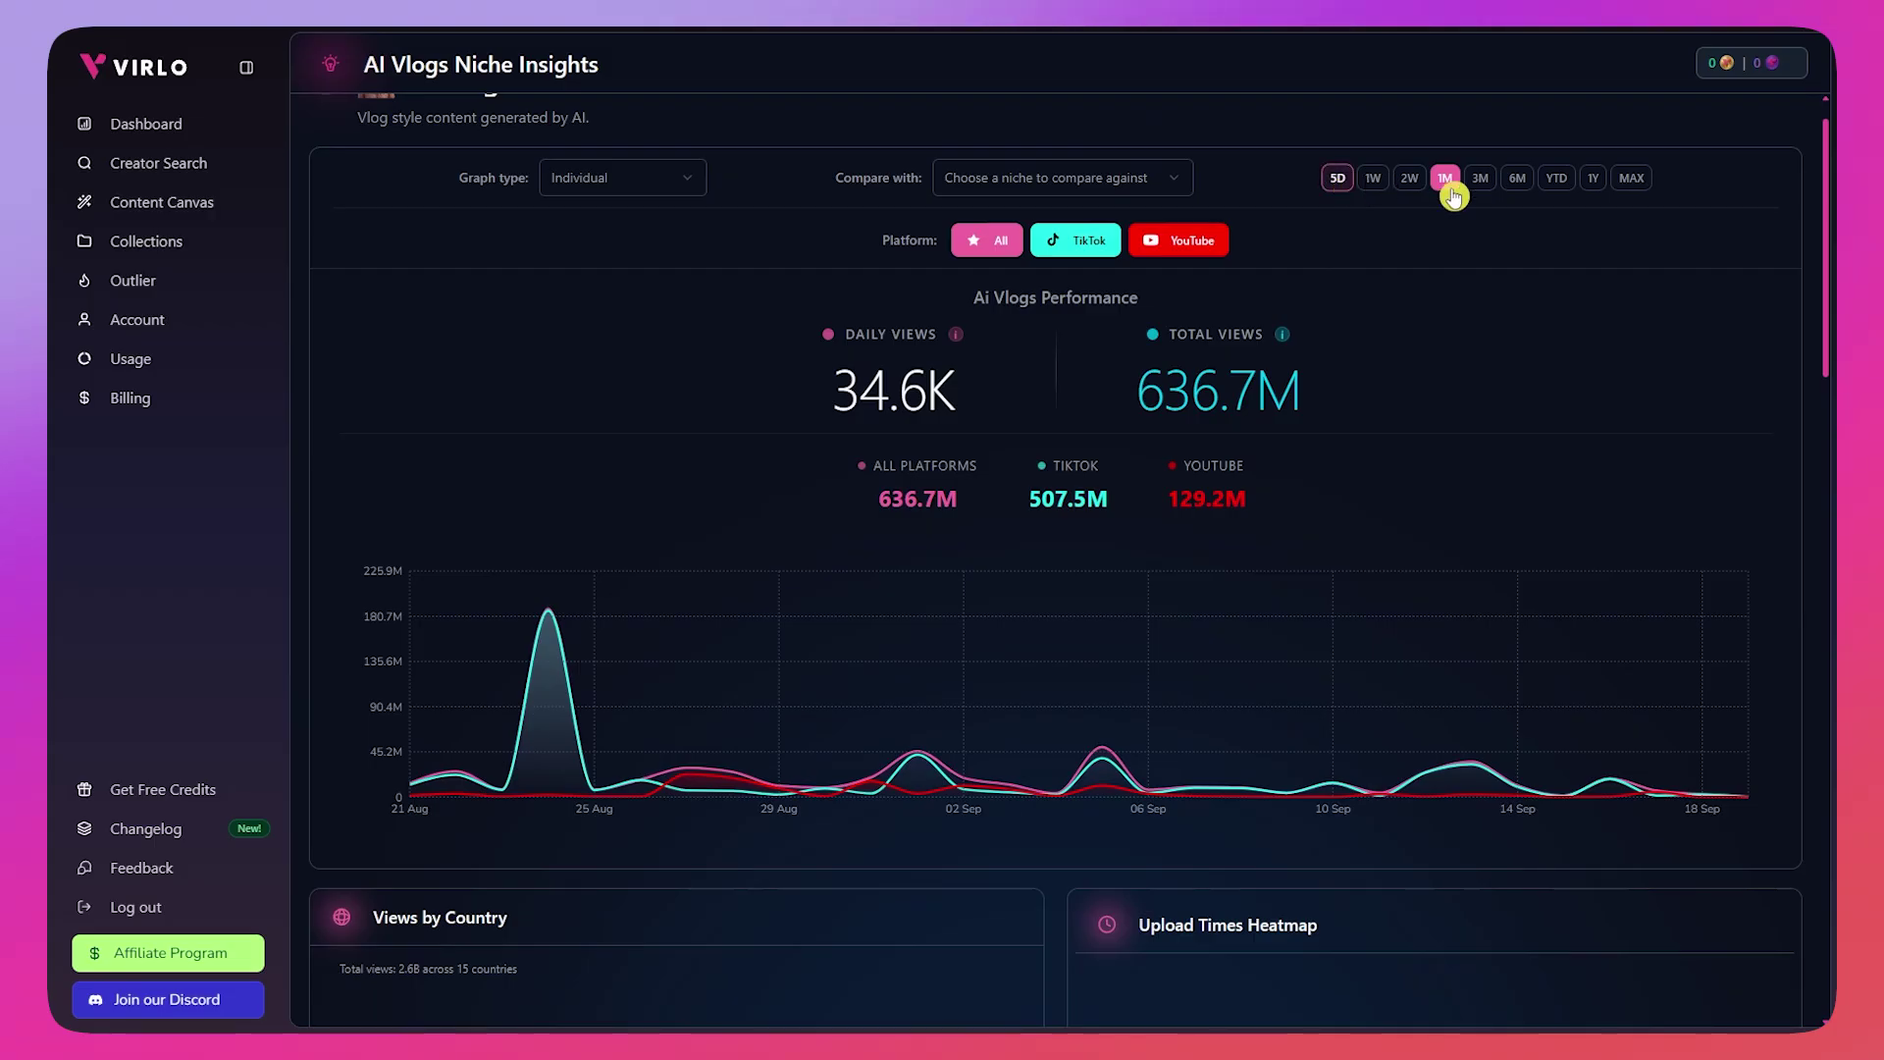
pyautogui.scroll(1, 1568, 220)
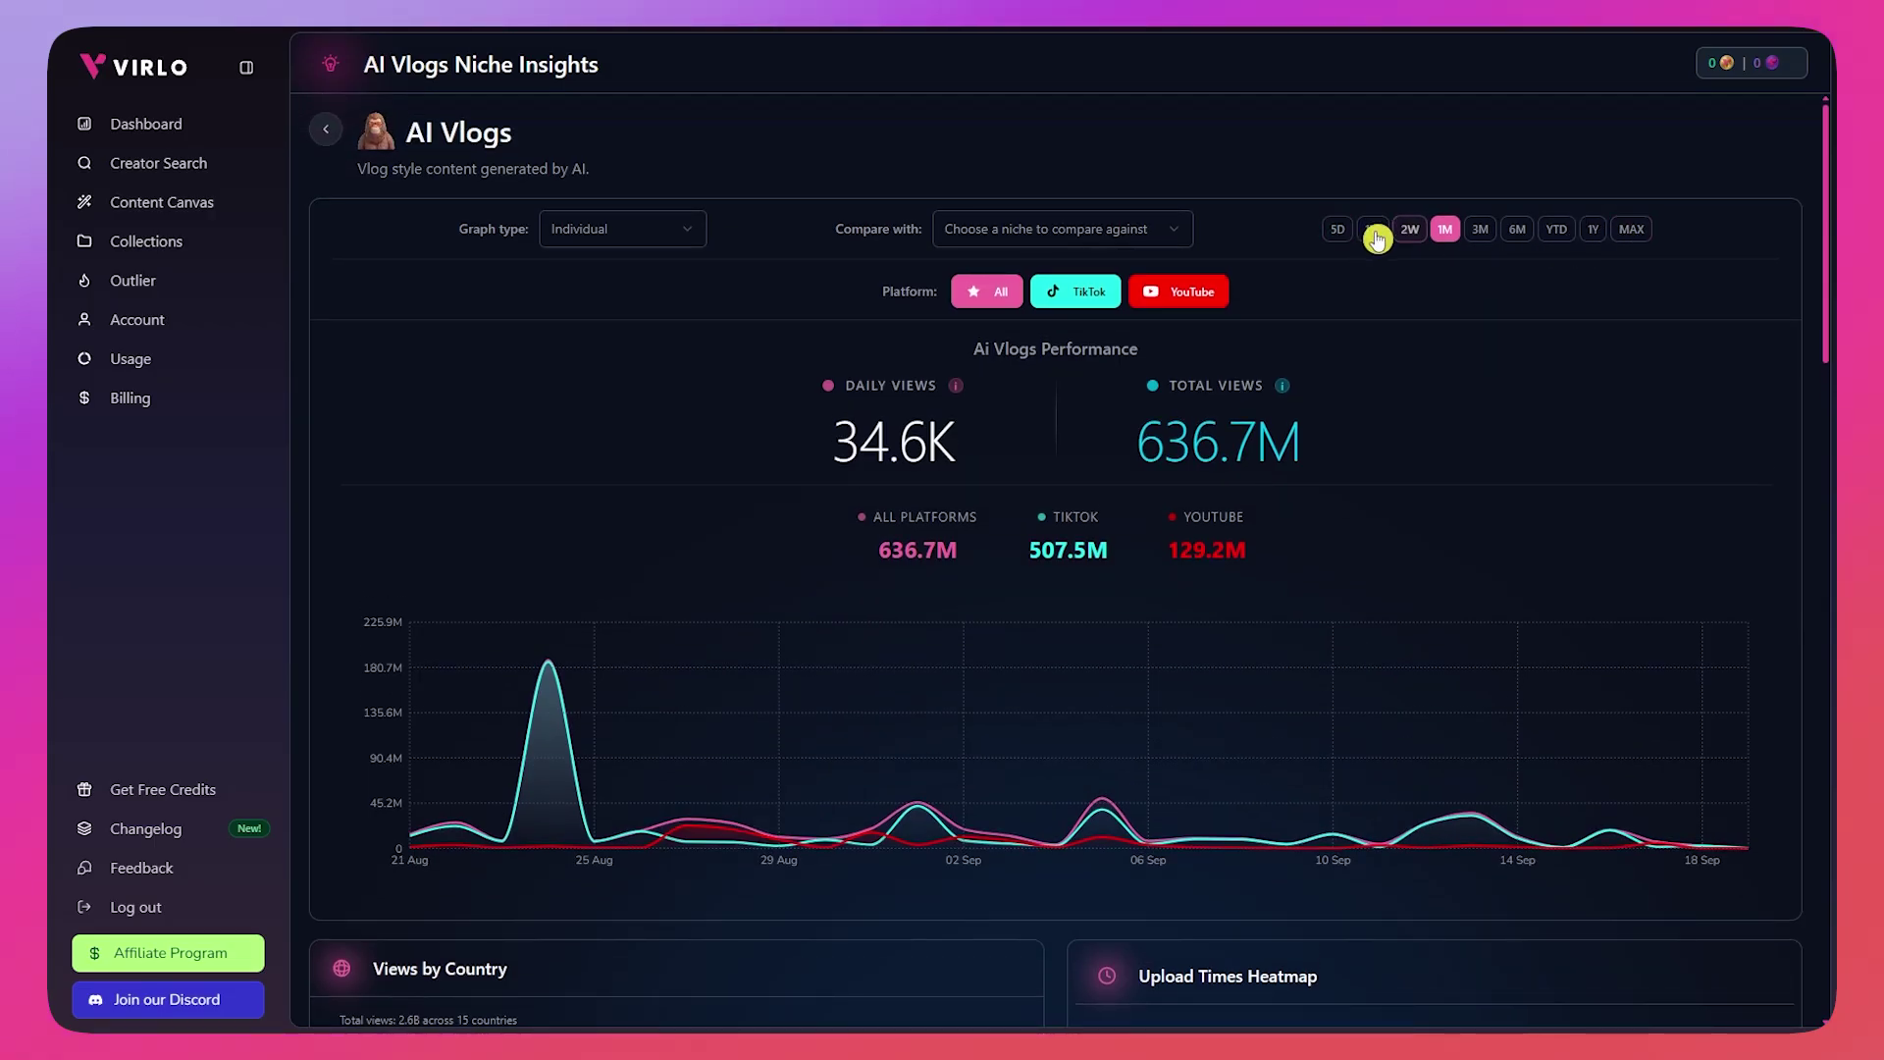
pyautogui.click(1335, 232)
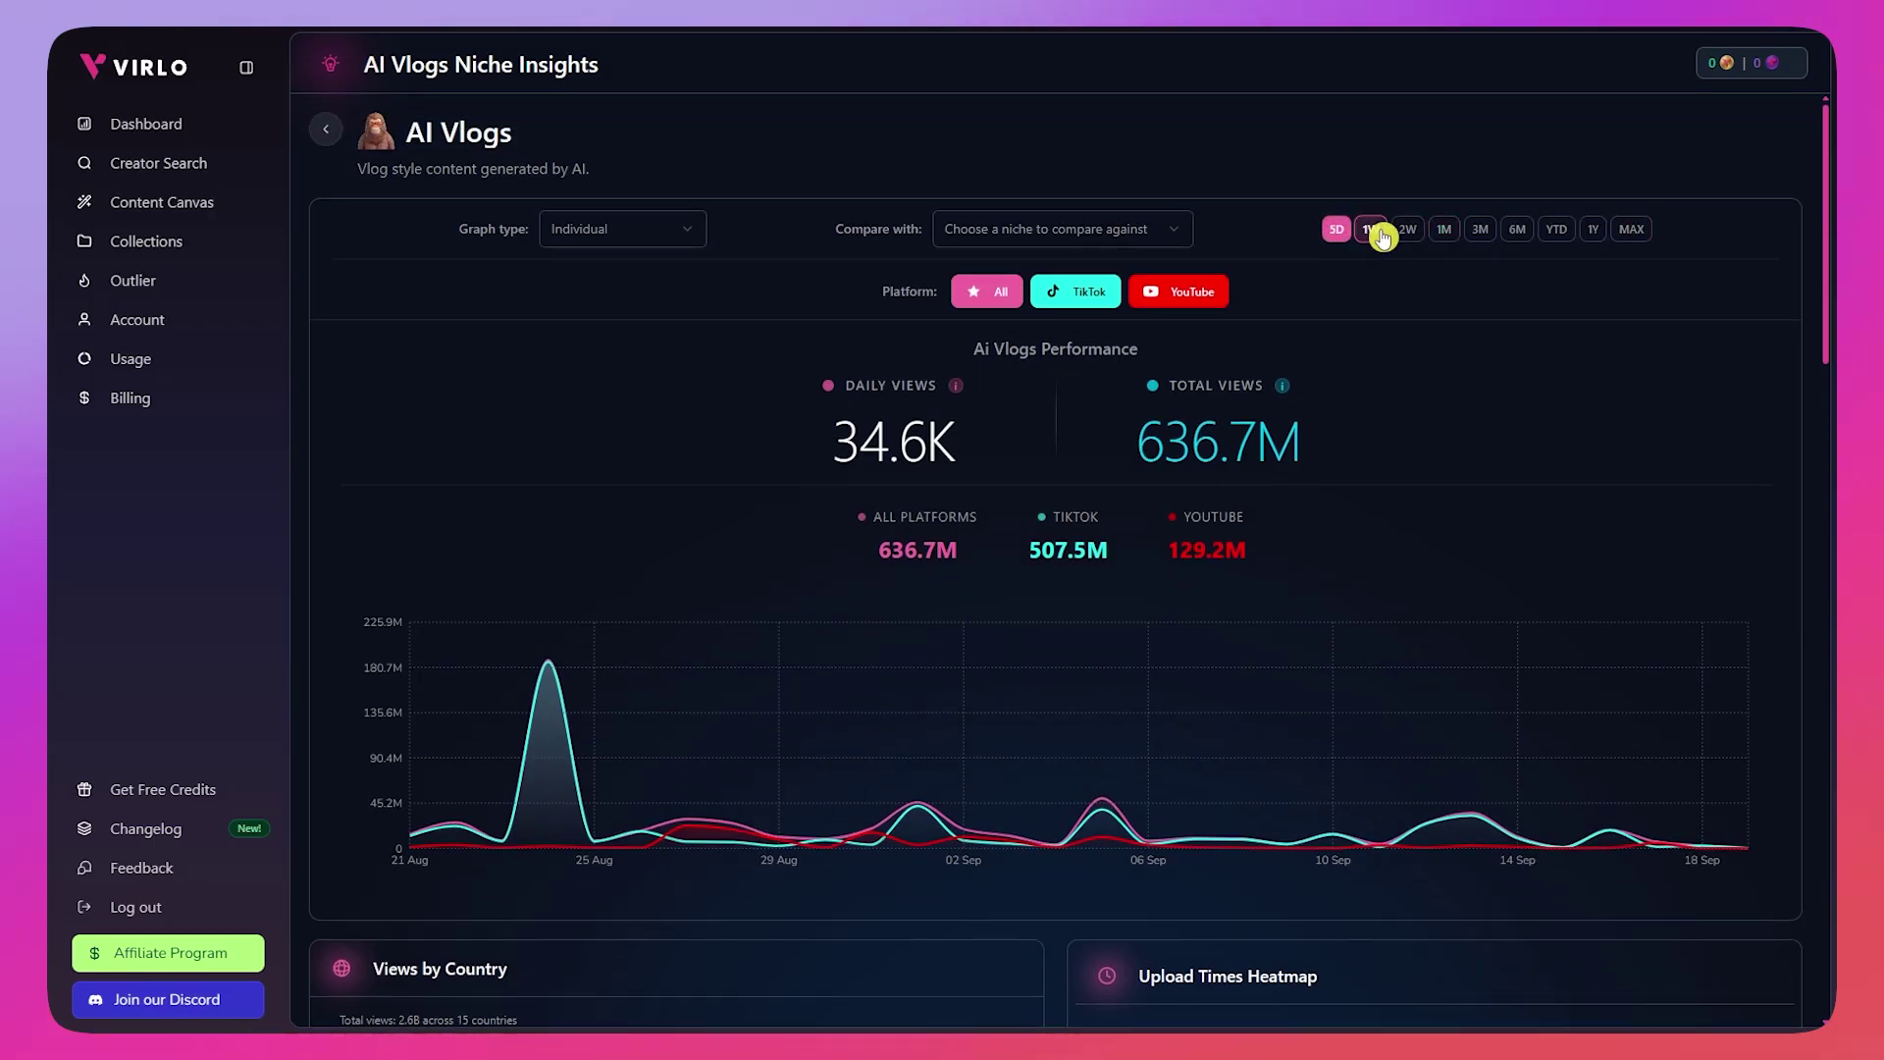
pyautogui.click(1374, 233)
pyautogui.click(1407, 231)
pyautogui.click(1443, 236)
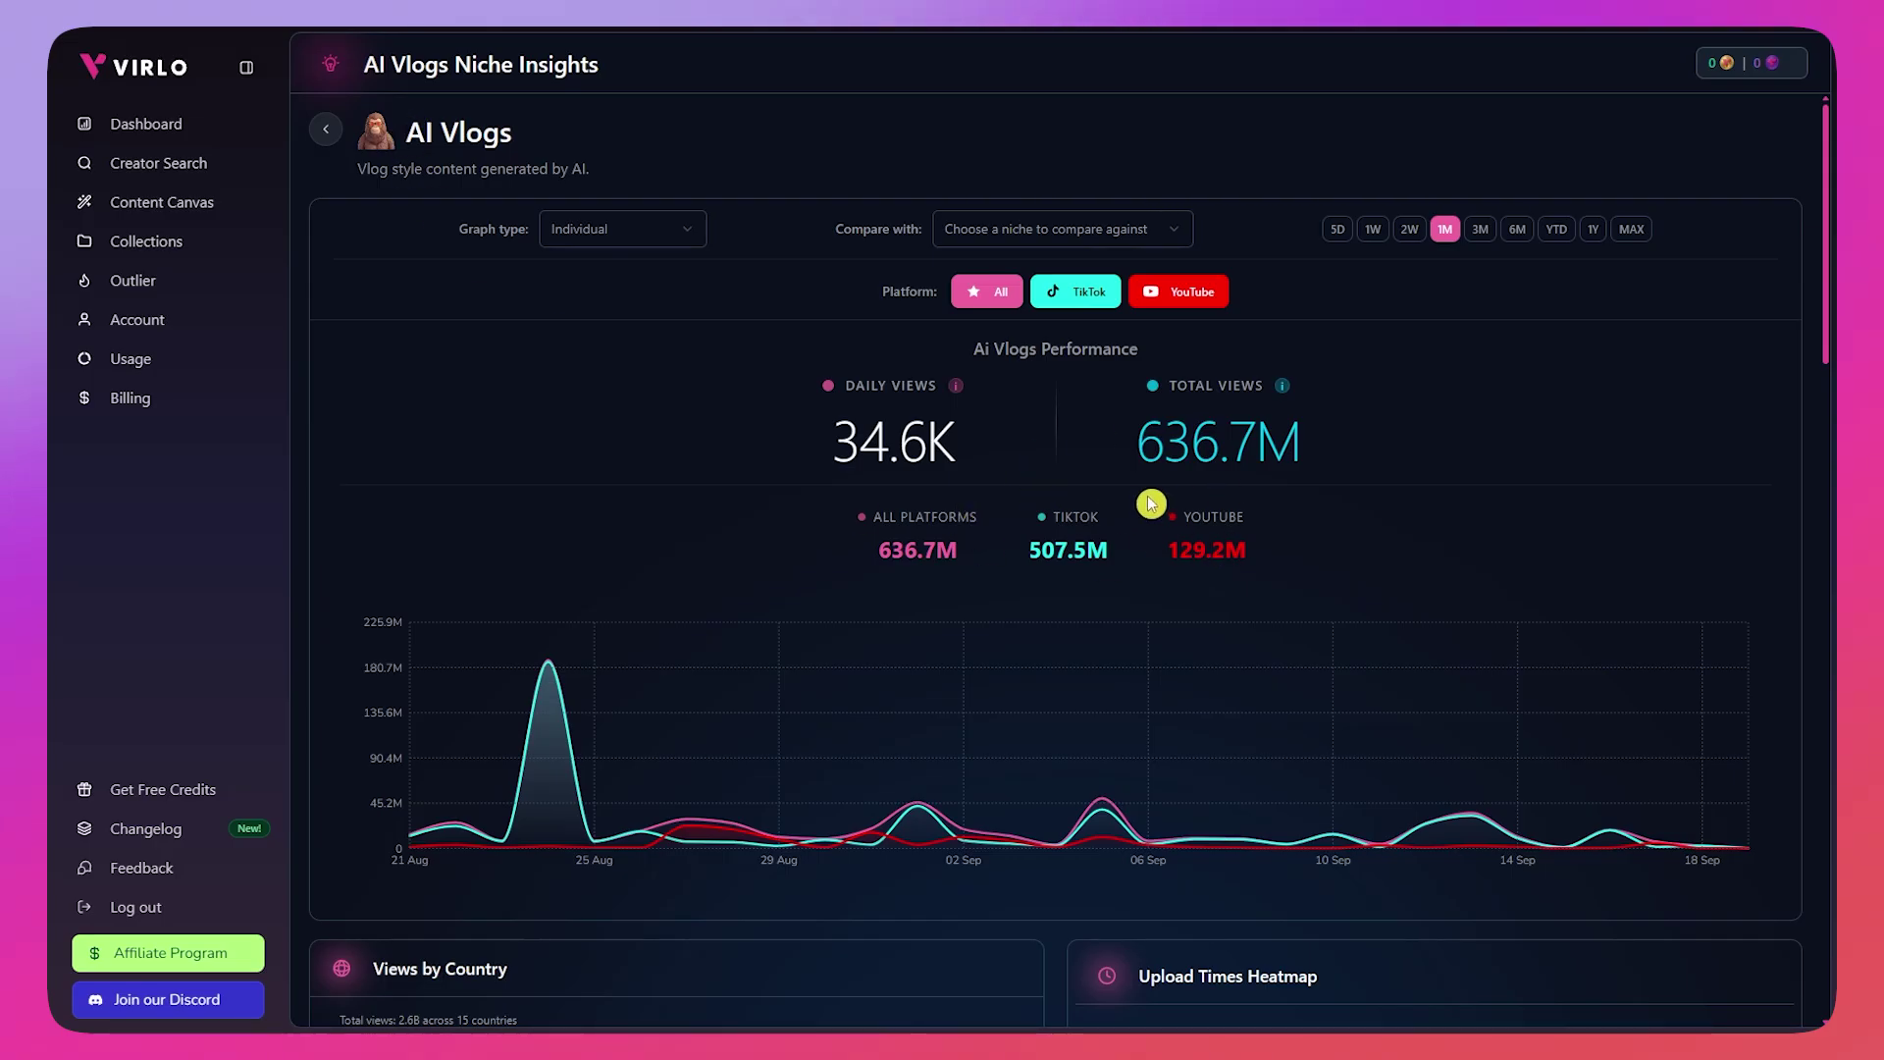
pyautogui.click(1339, 232)
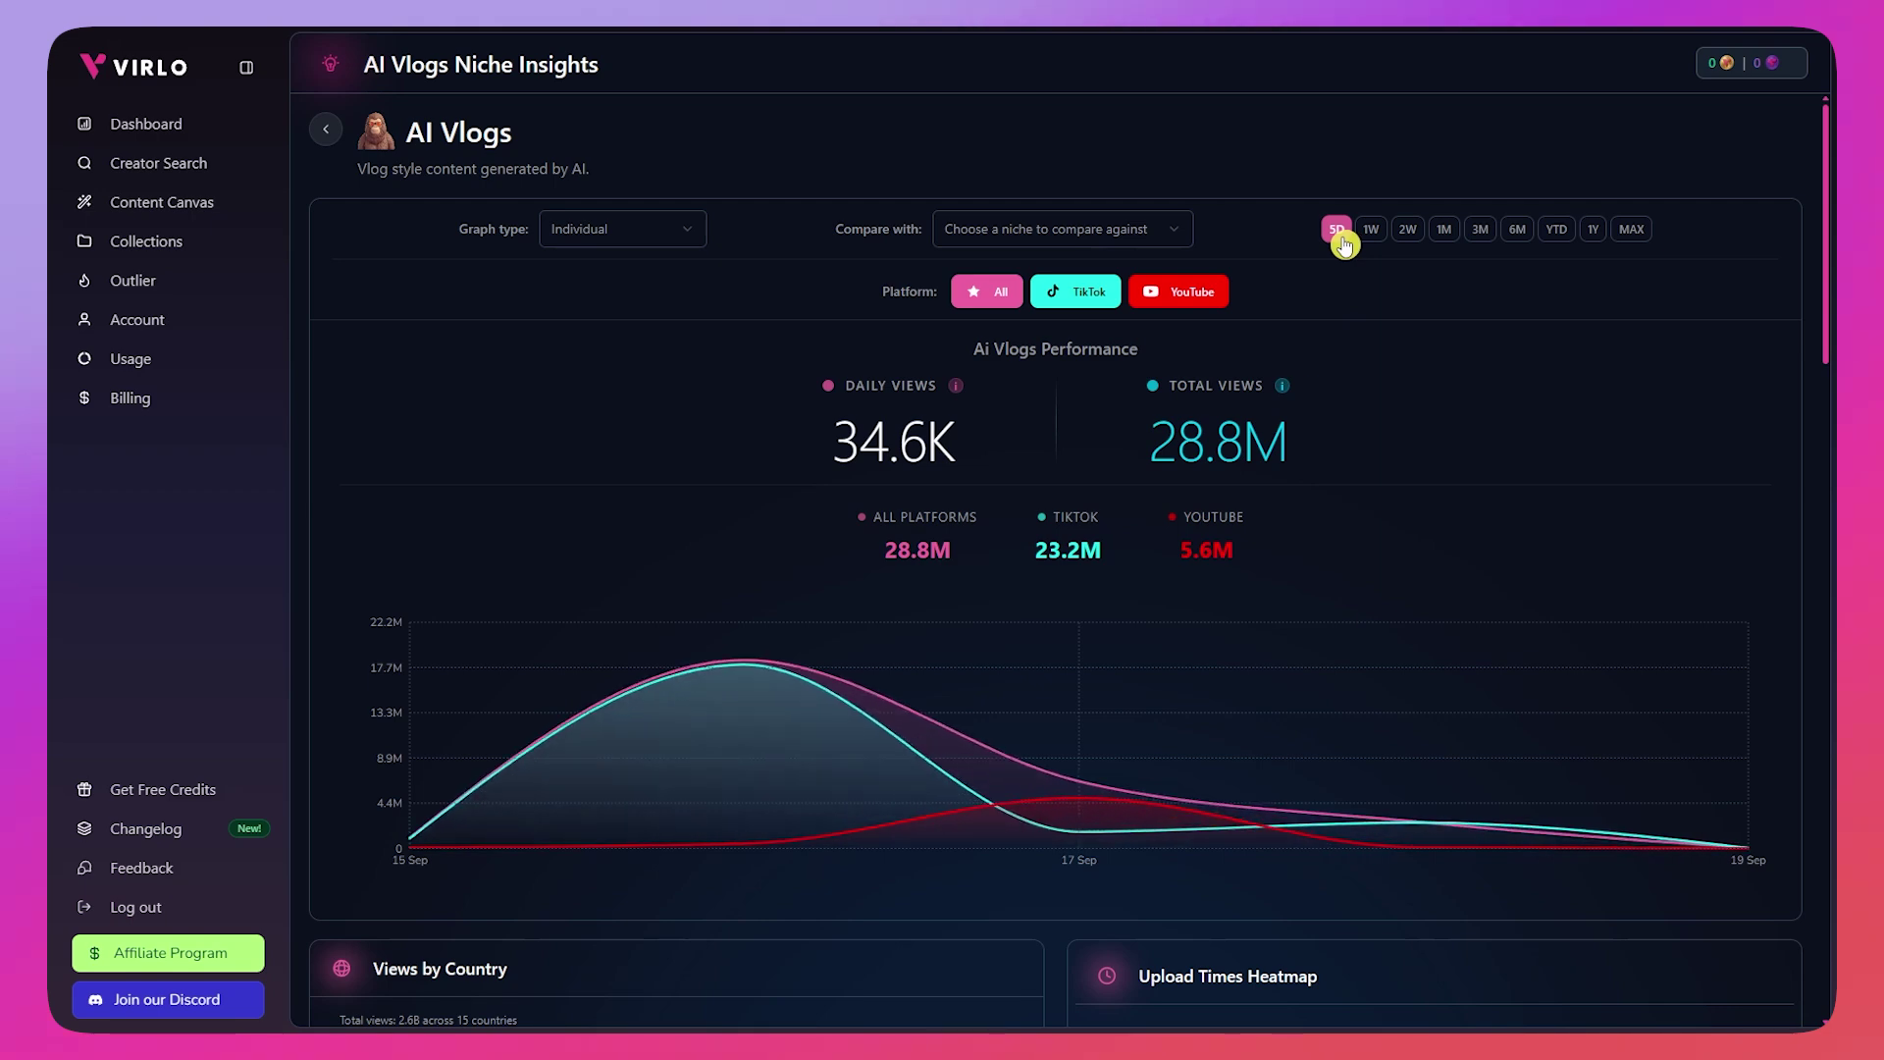
# Step: Review the AI Vlogs performance, country views and upload times heatmap, and leave the niche insights
pyautogui.scroll(-1, 847, 571)
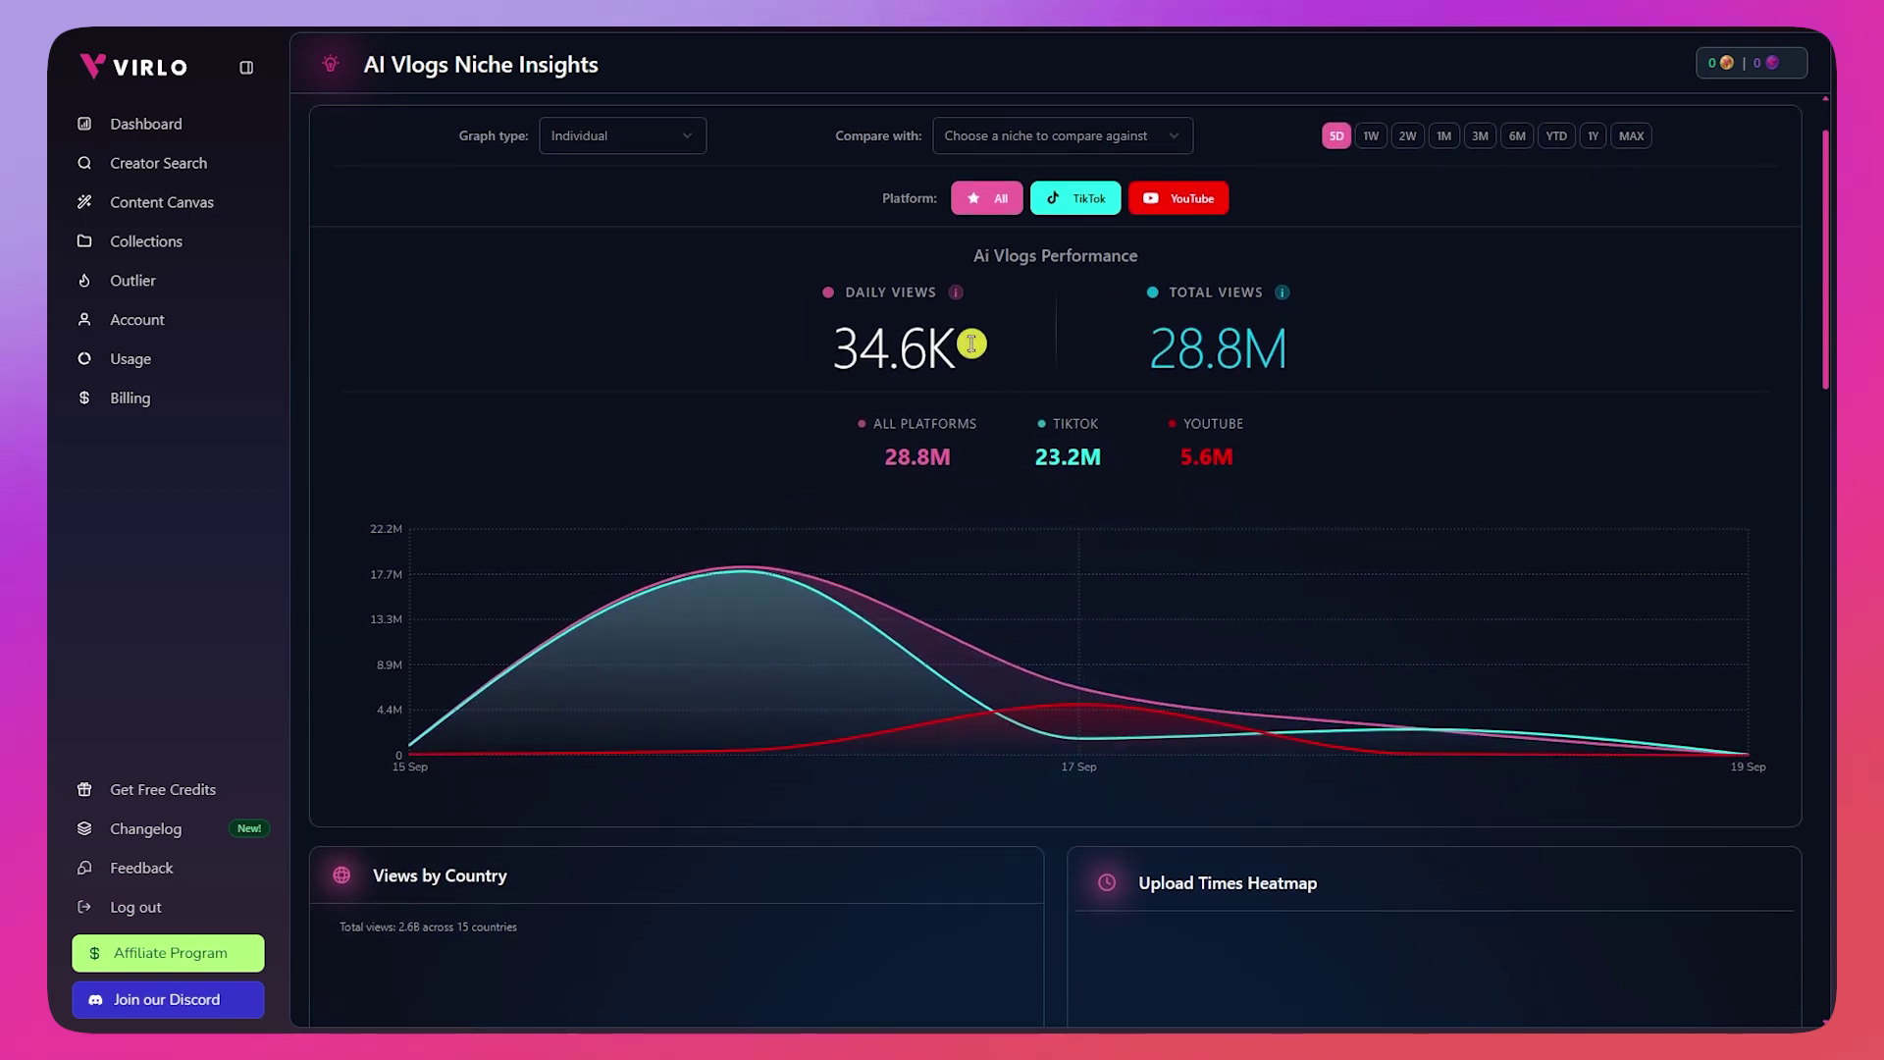
pyautogui.scroll(-8, 1505, 492)
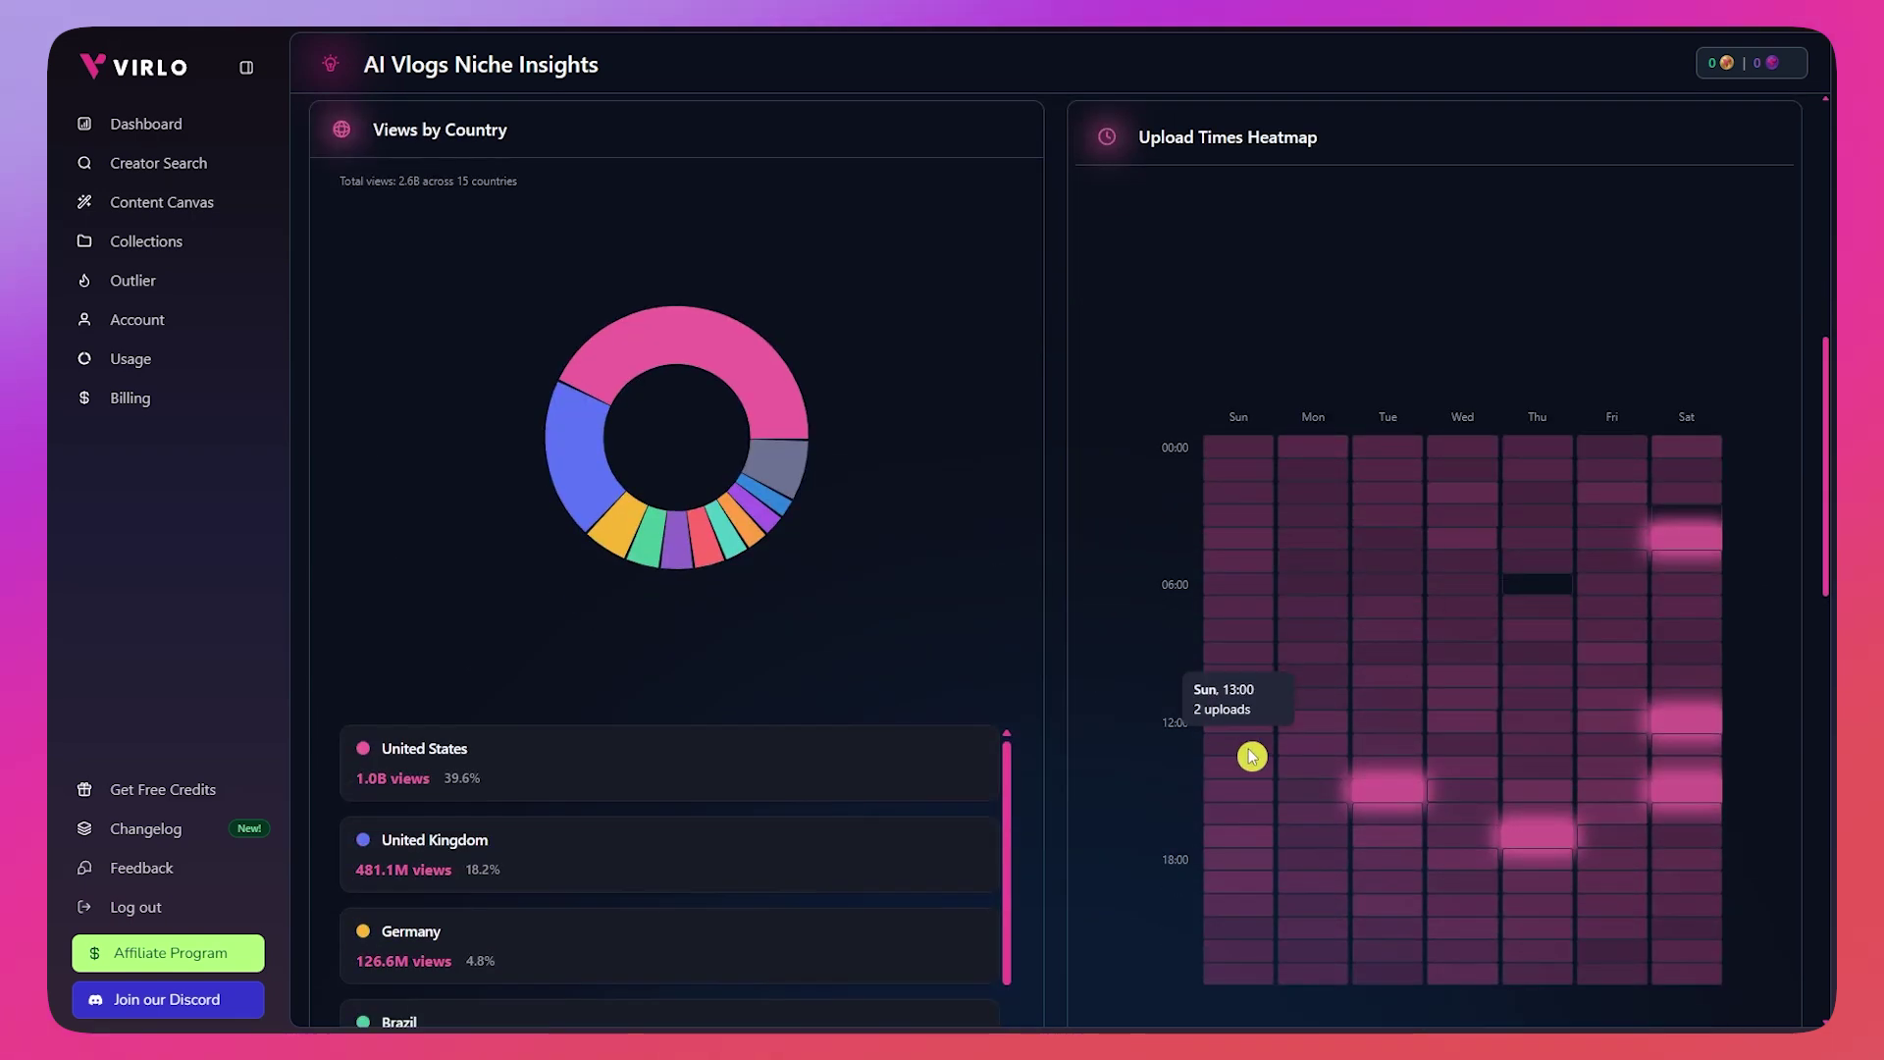
pyautogui.scroll(6, 1262, 757)
pyautogui.scroll(3, 1027, 667)
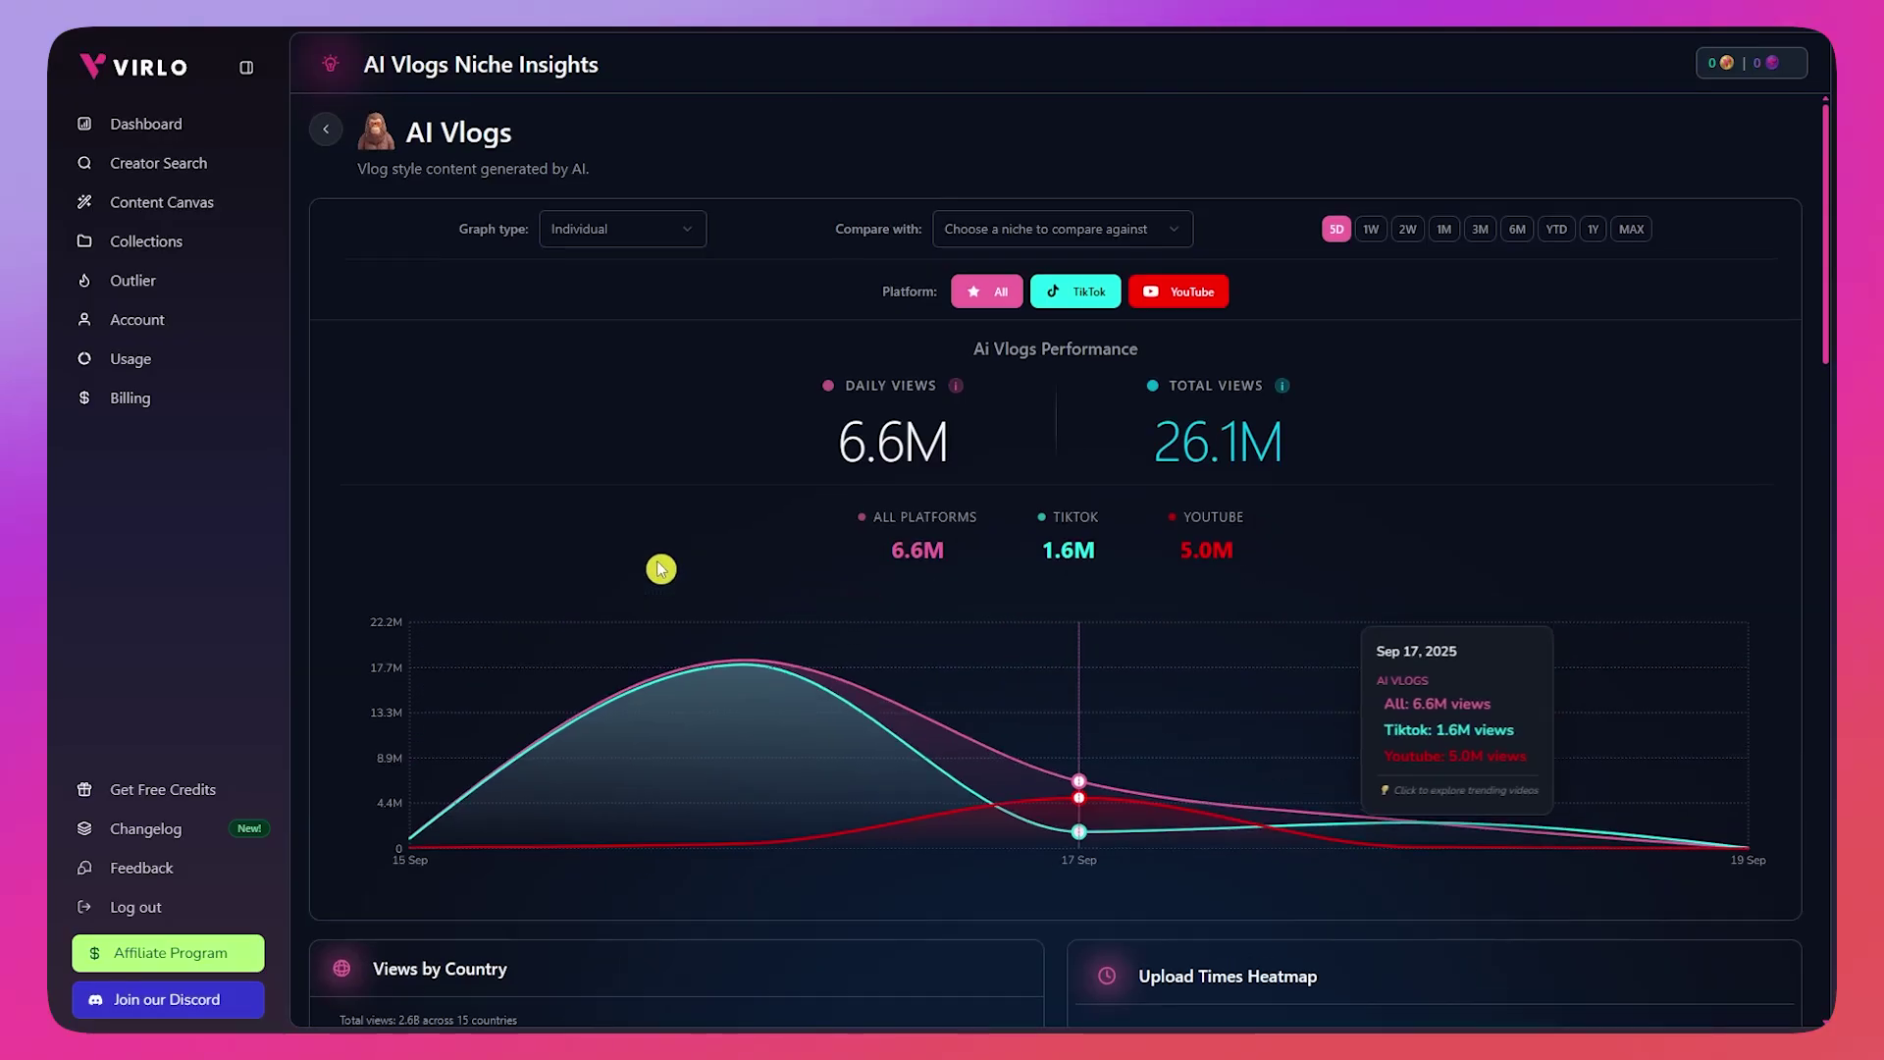
pyautogui.click(331, 133)
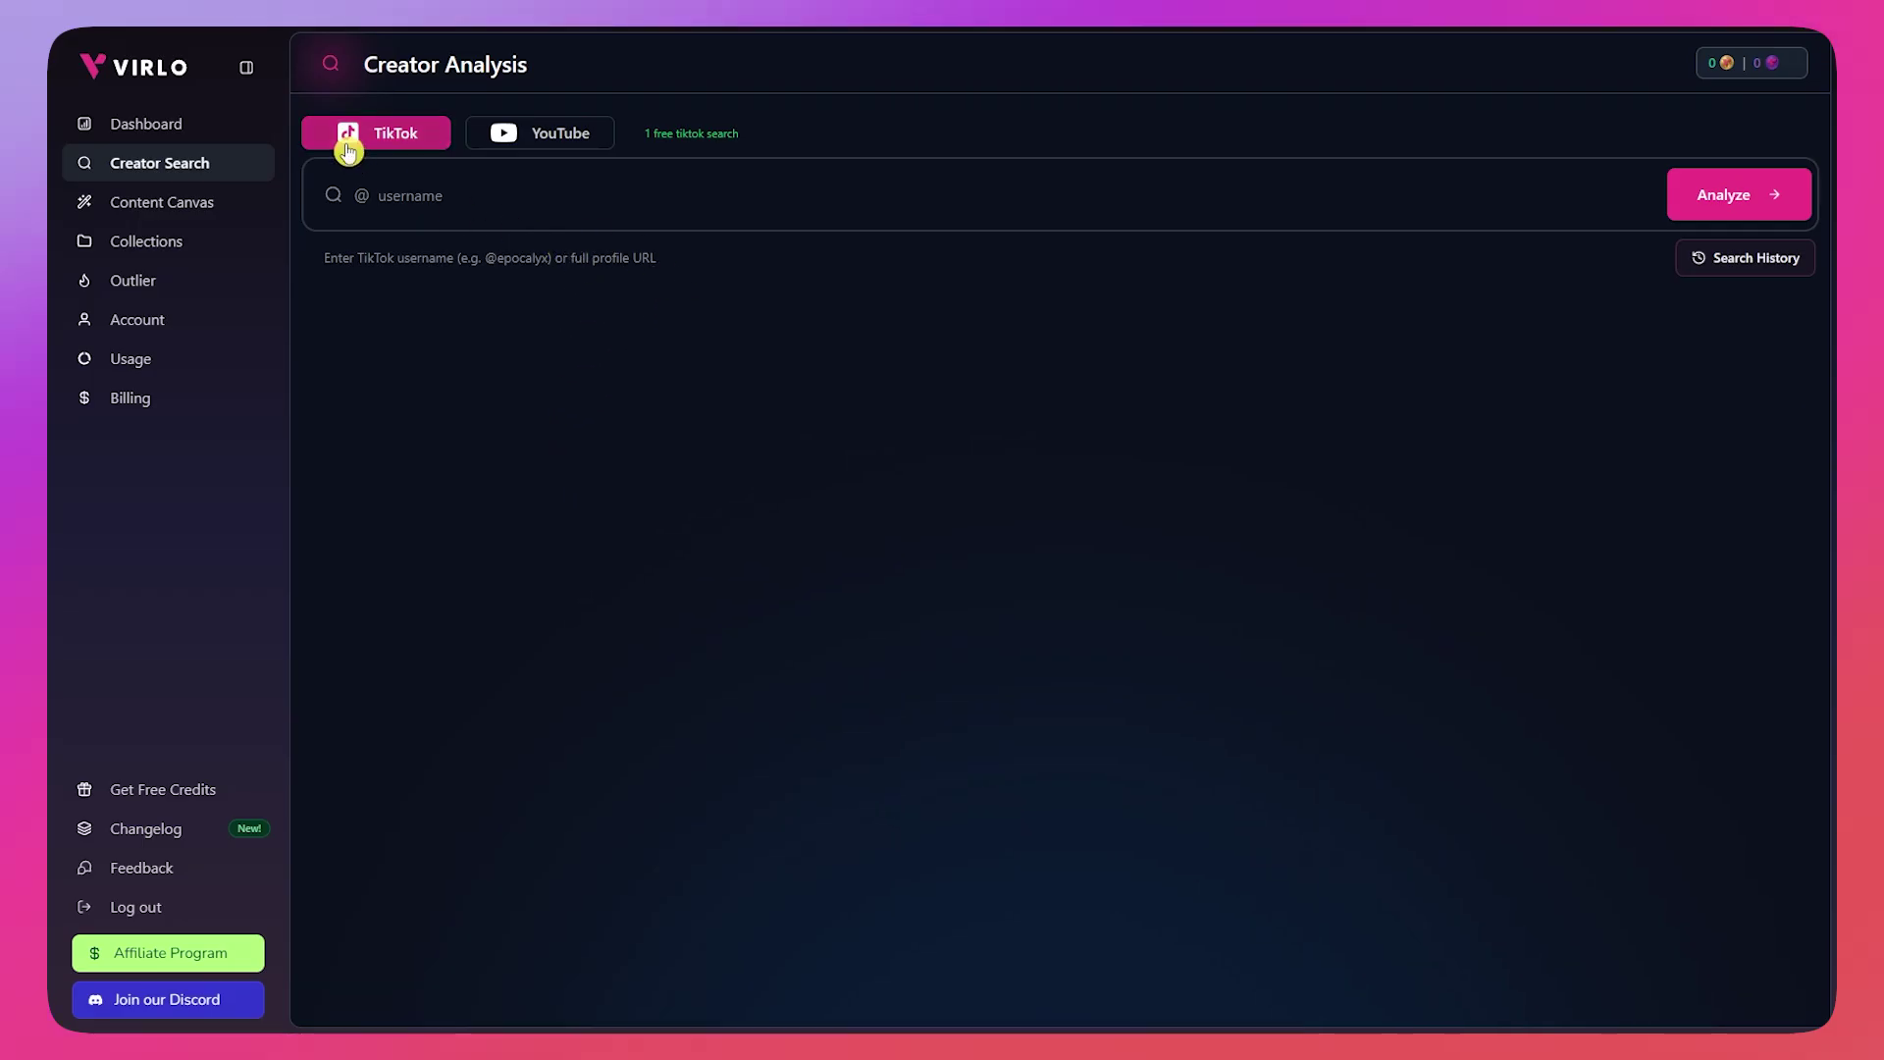
# Step: In Creator Search, view the YouTube username search and return to the TikTok one
pyautogui.click(432, 193)
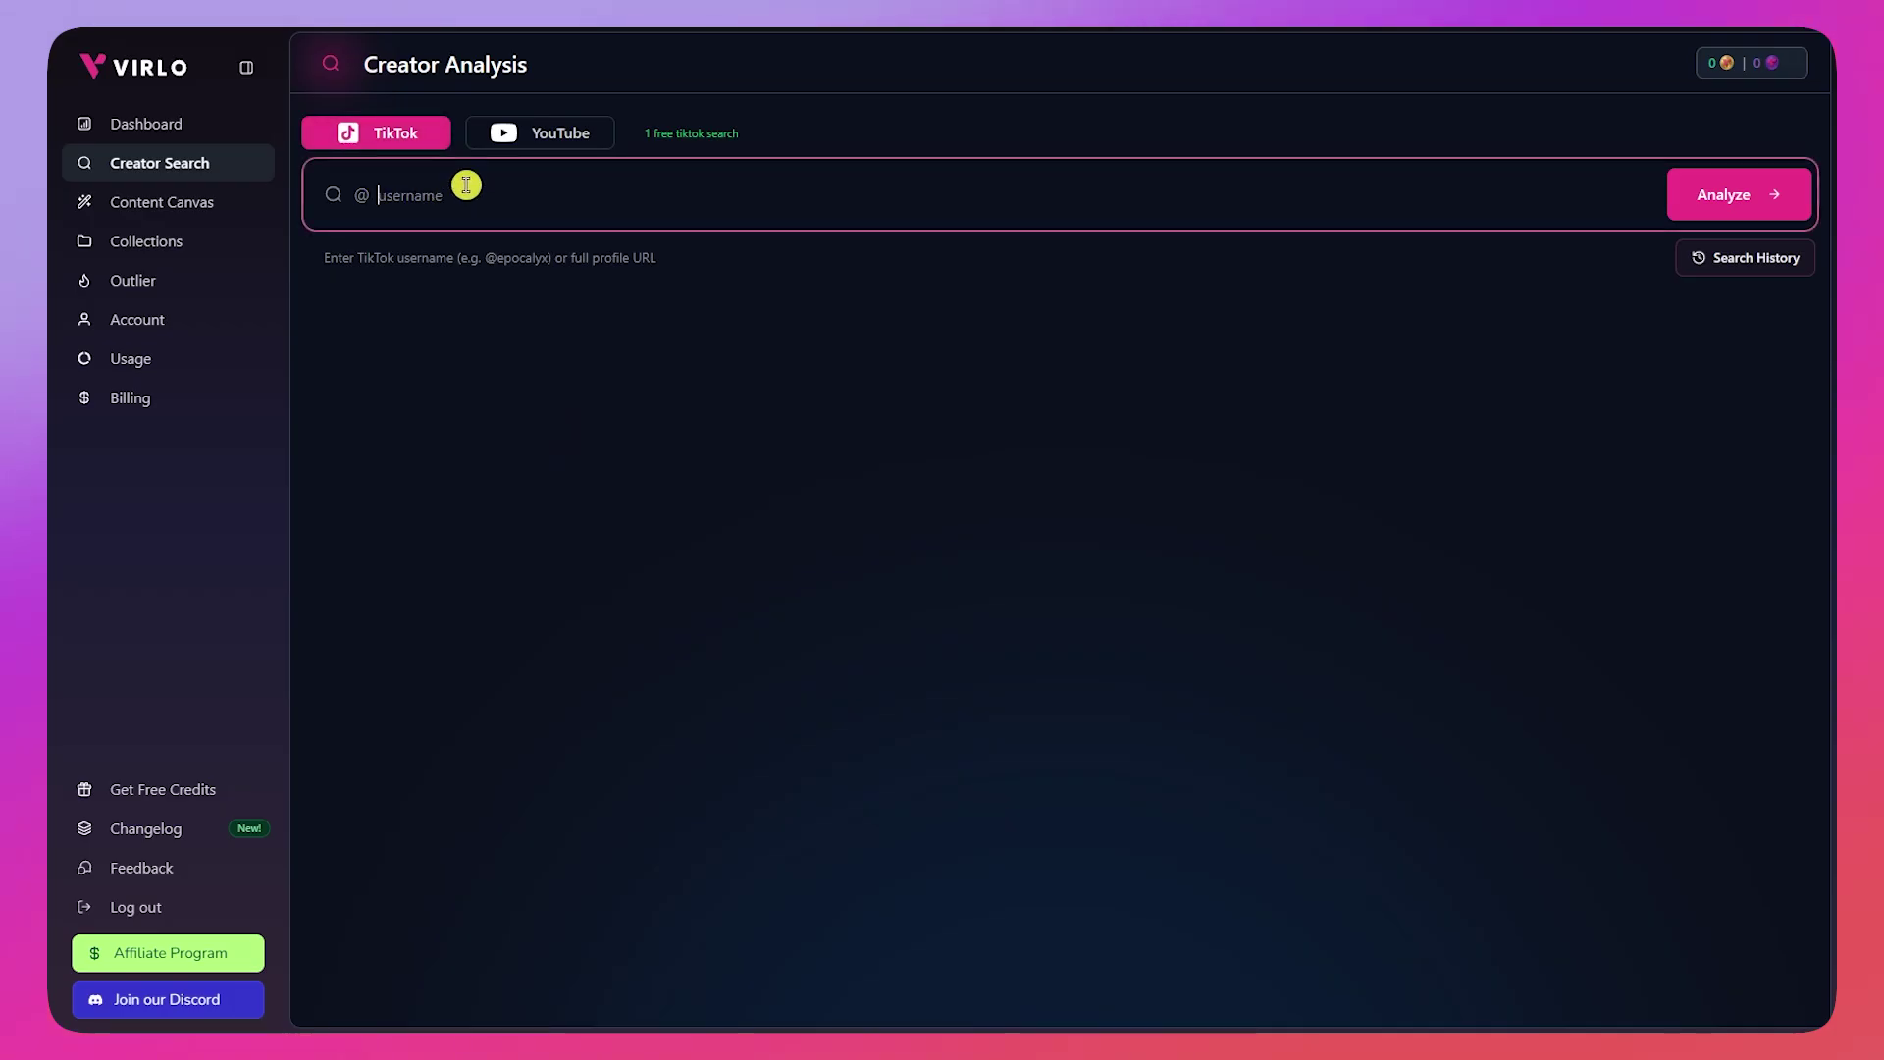
pyautogui.click(539, 145)
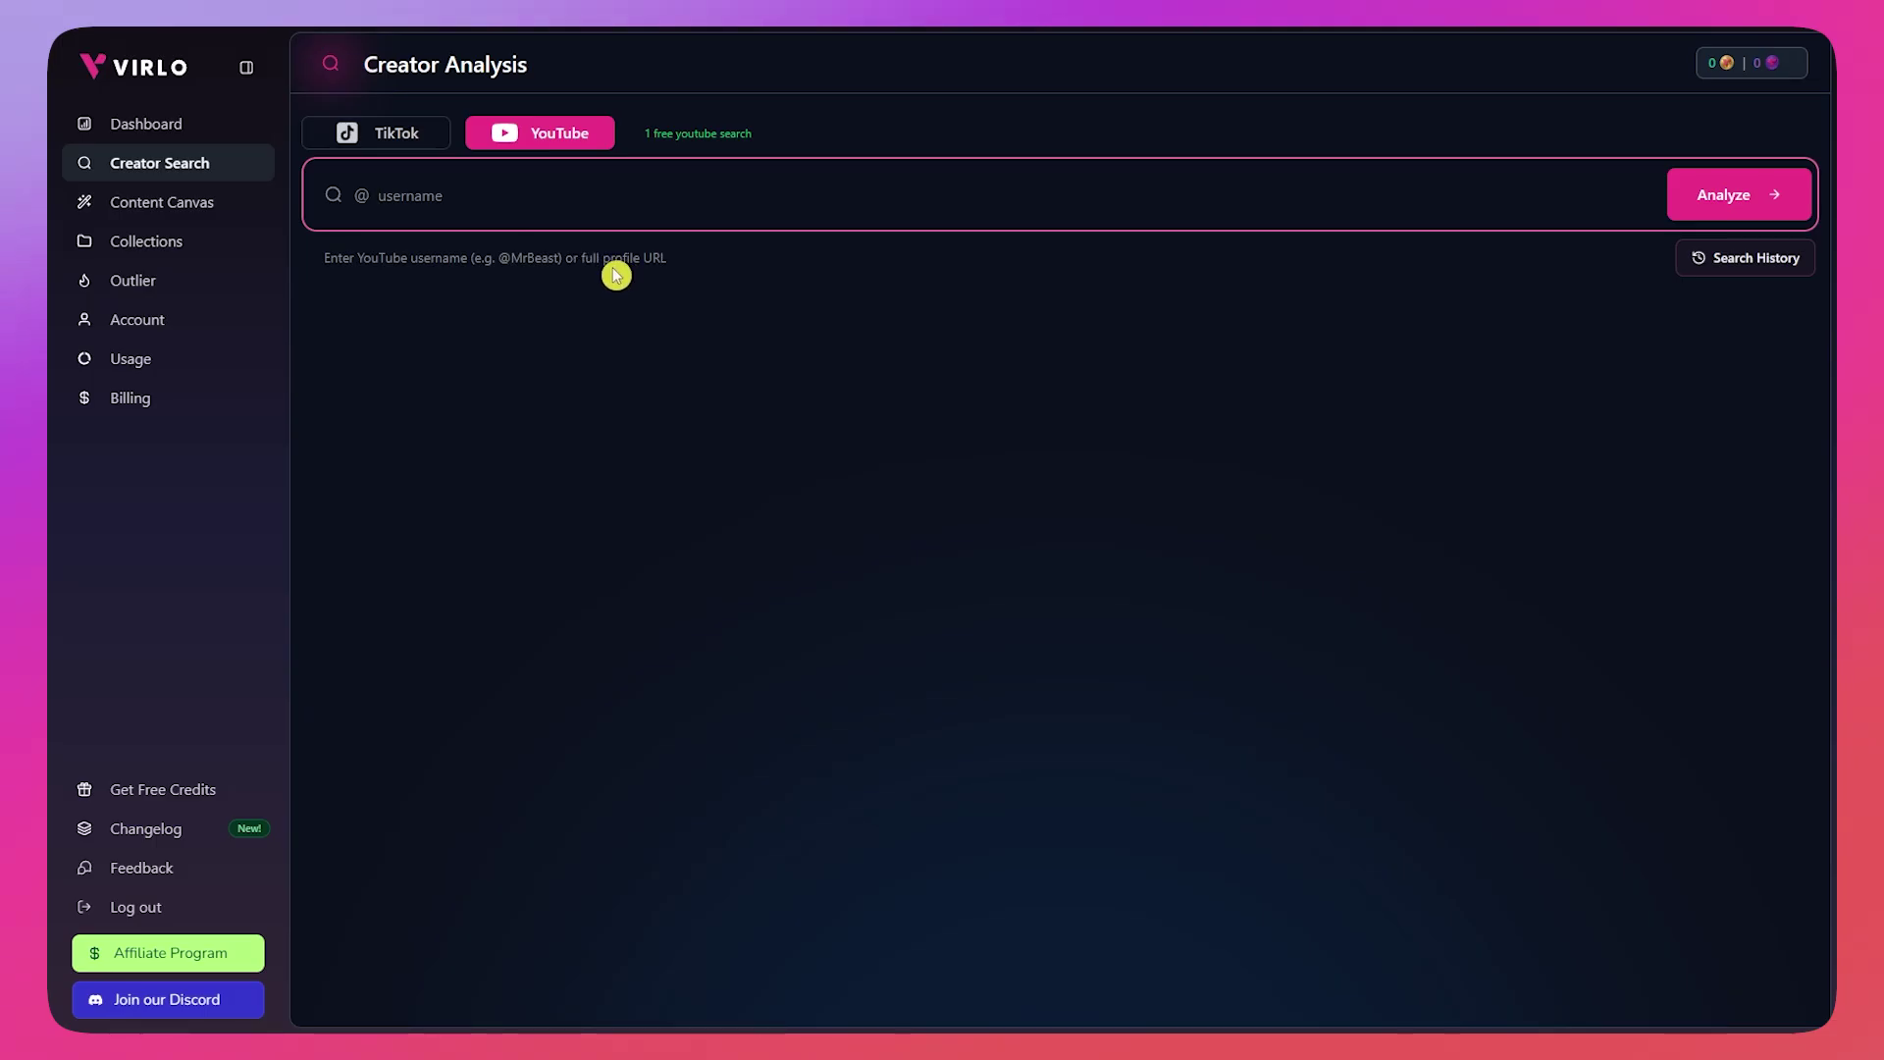
pyautogui.click(396, 139)
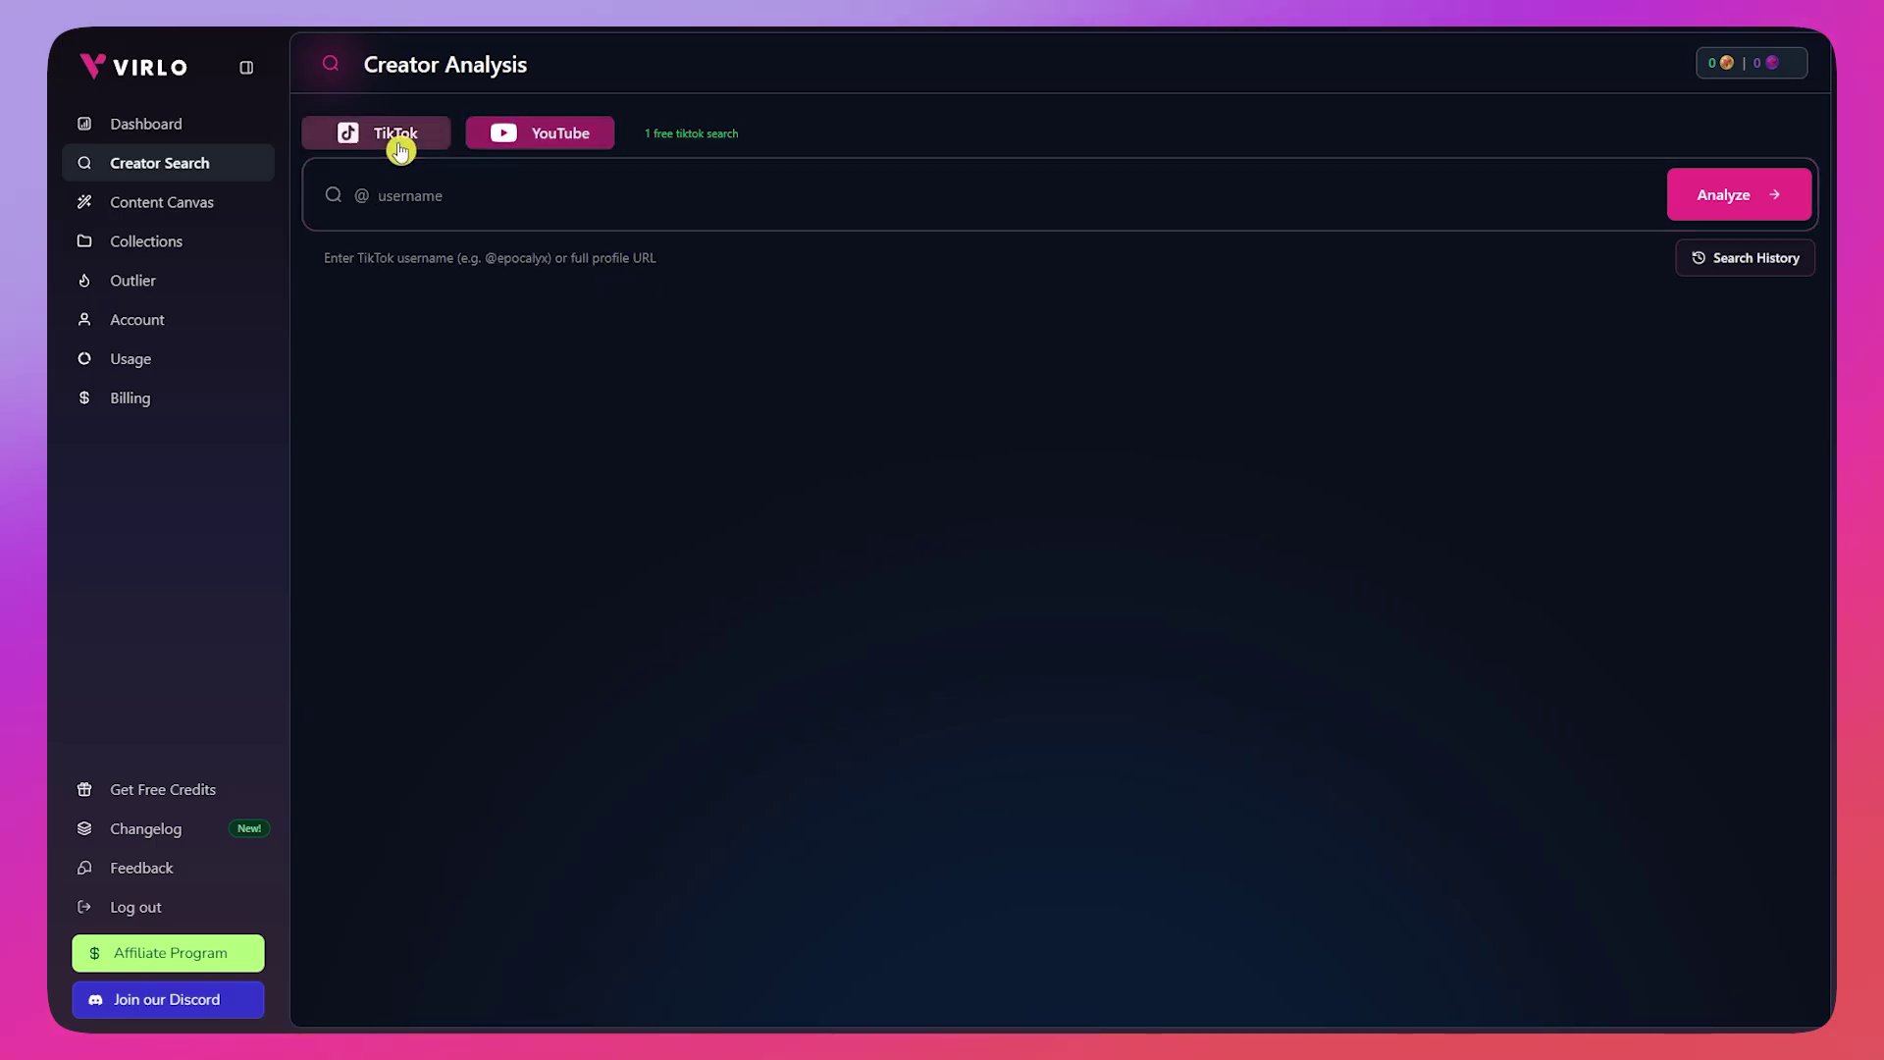
# Step: Run a TikTok creator analysis for the username mrbeast, checking the search history beforehand
pyautogui.click(545, 215)
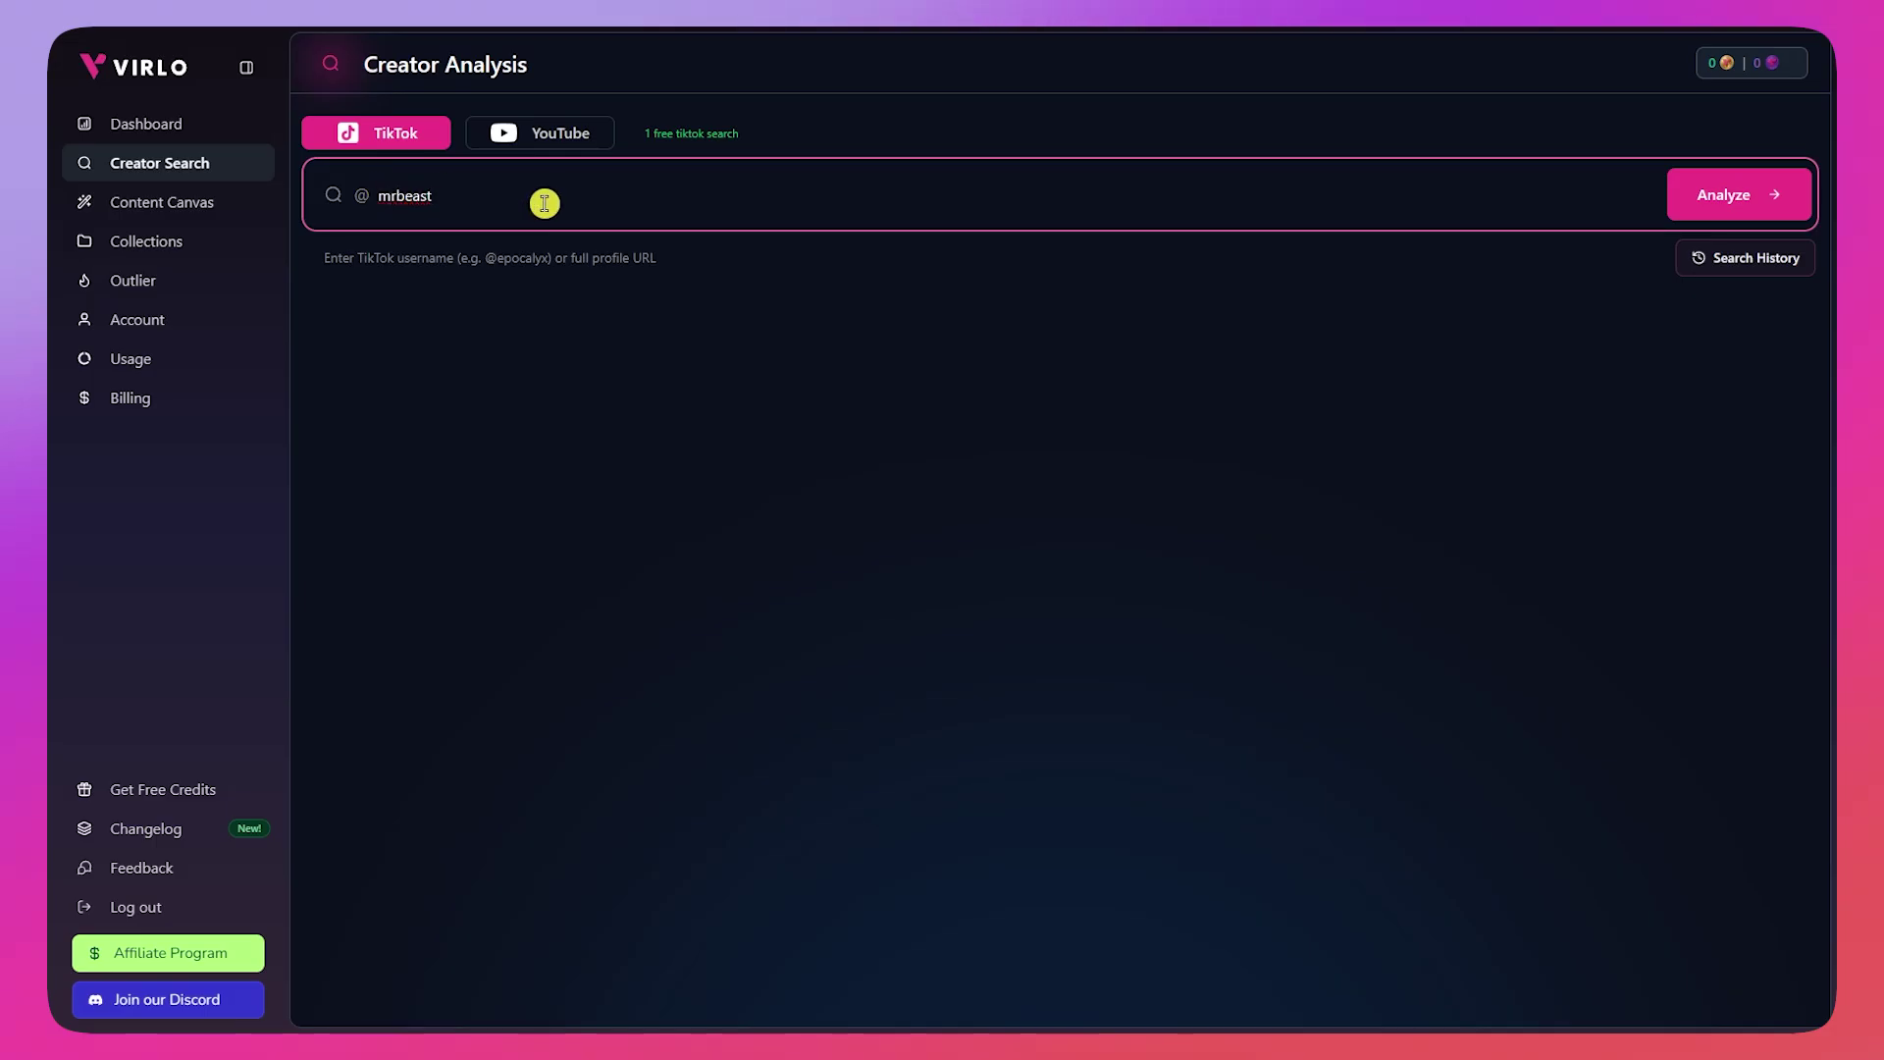
pyautogui.click(1727, 216)
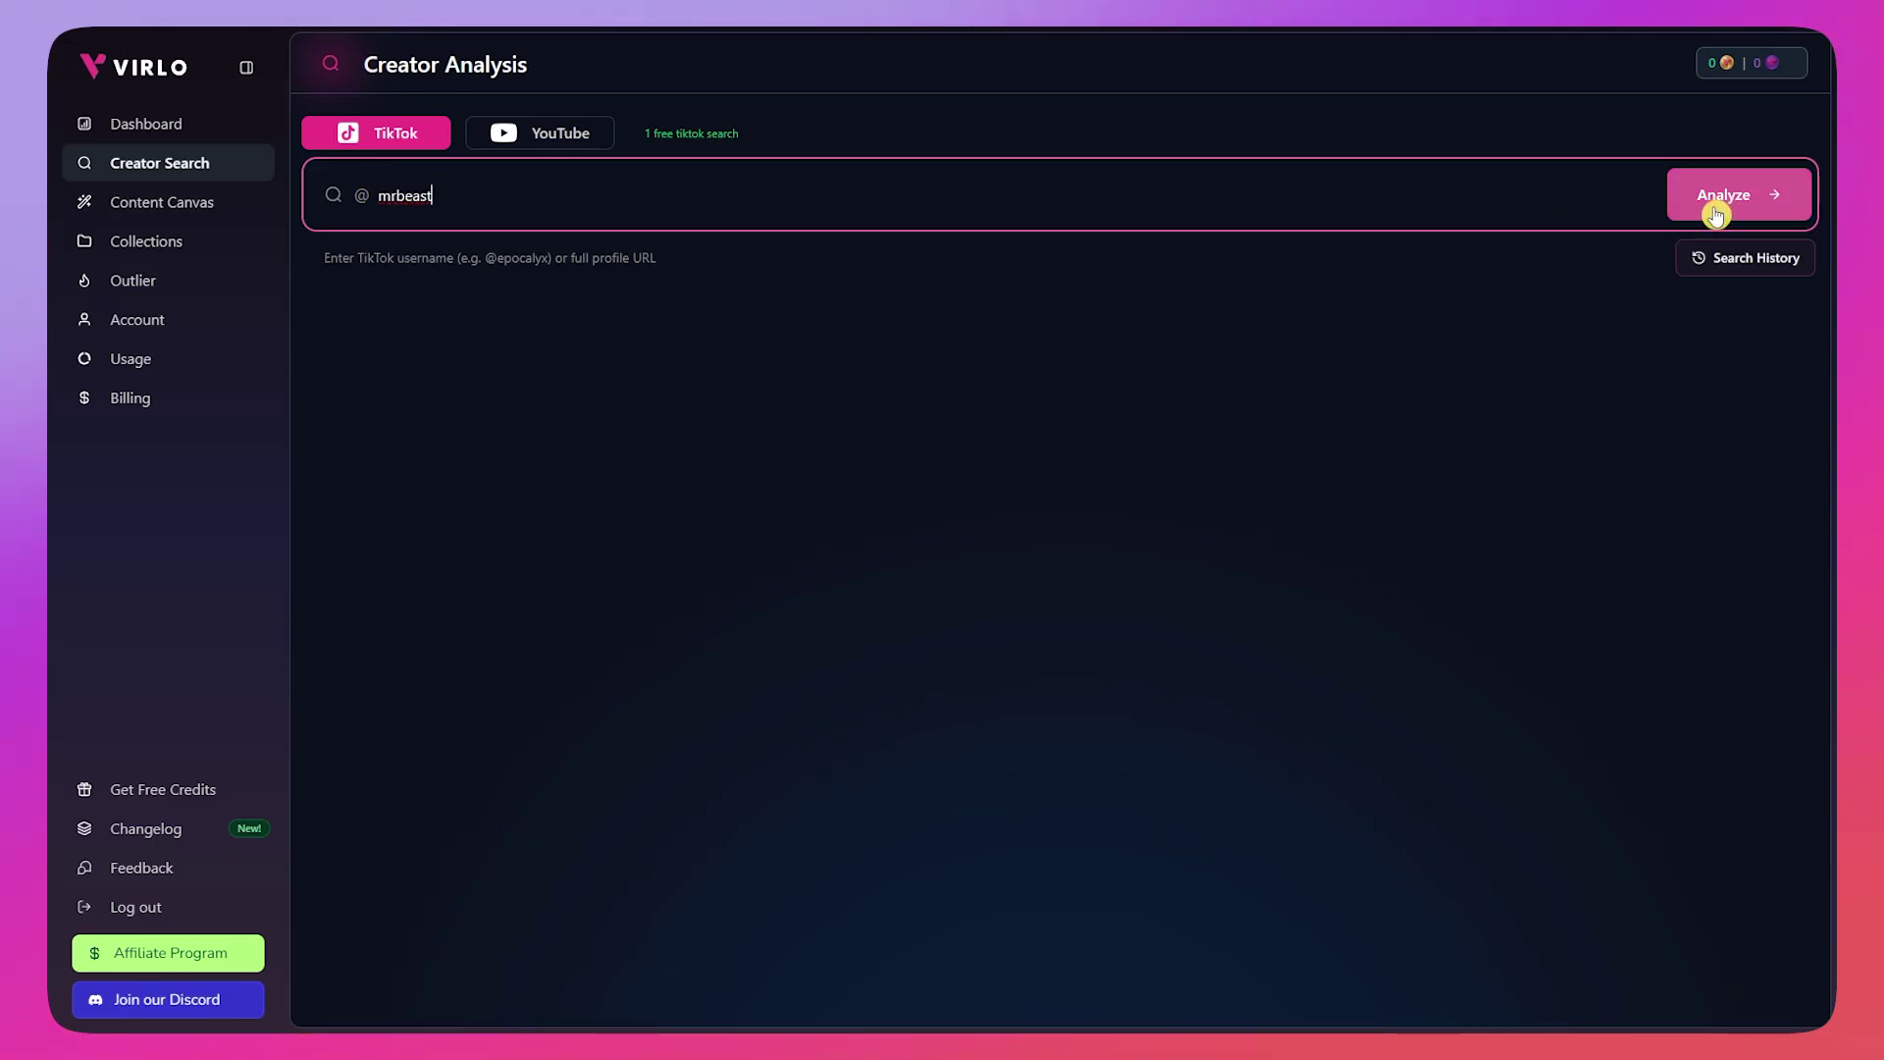
pyautogui.click(1724, 265)
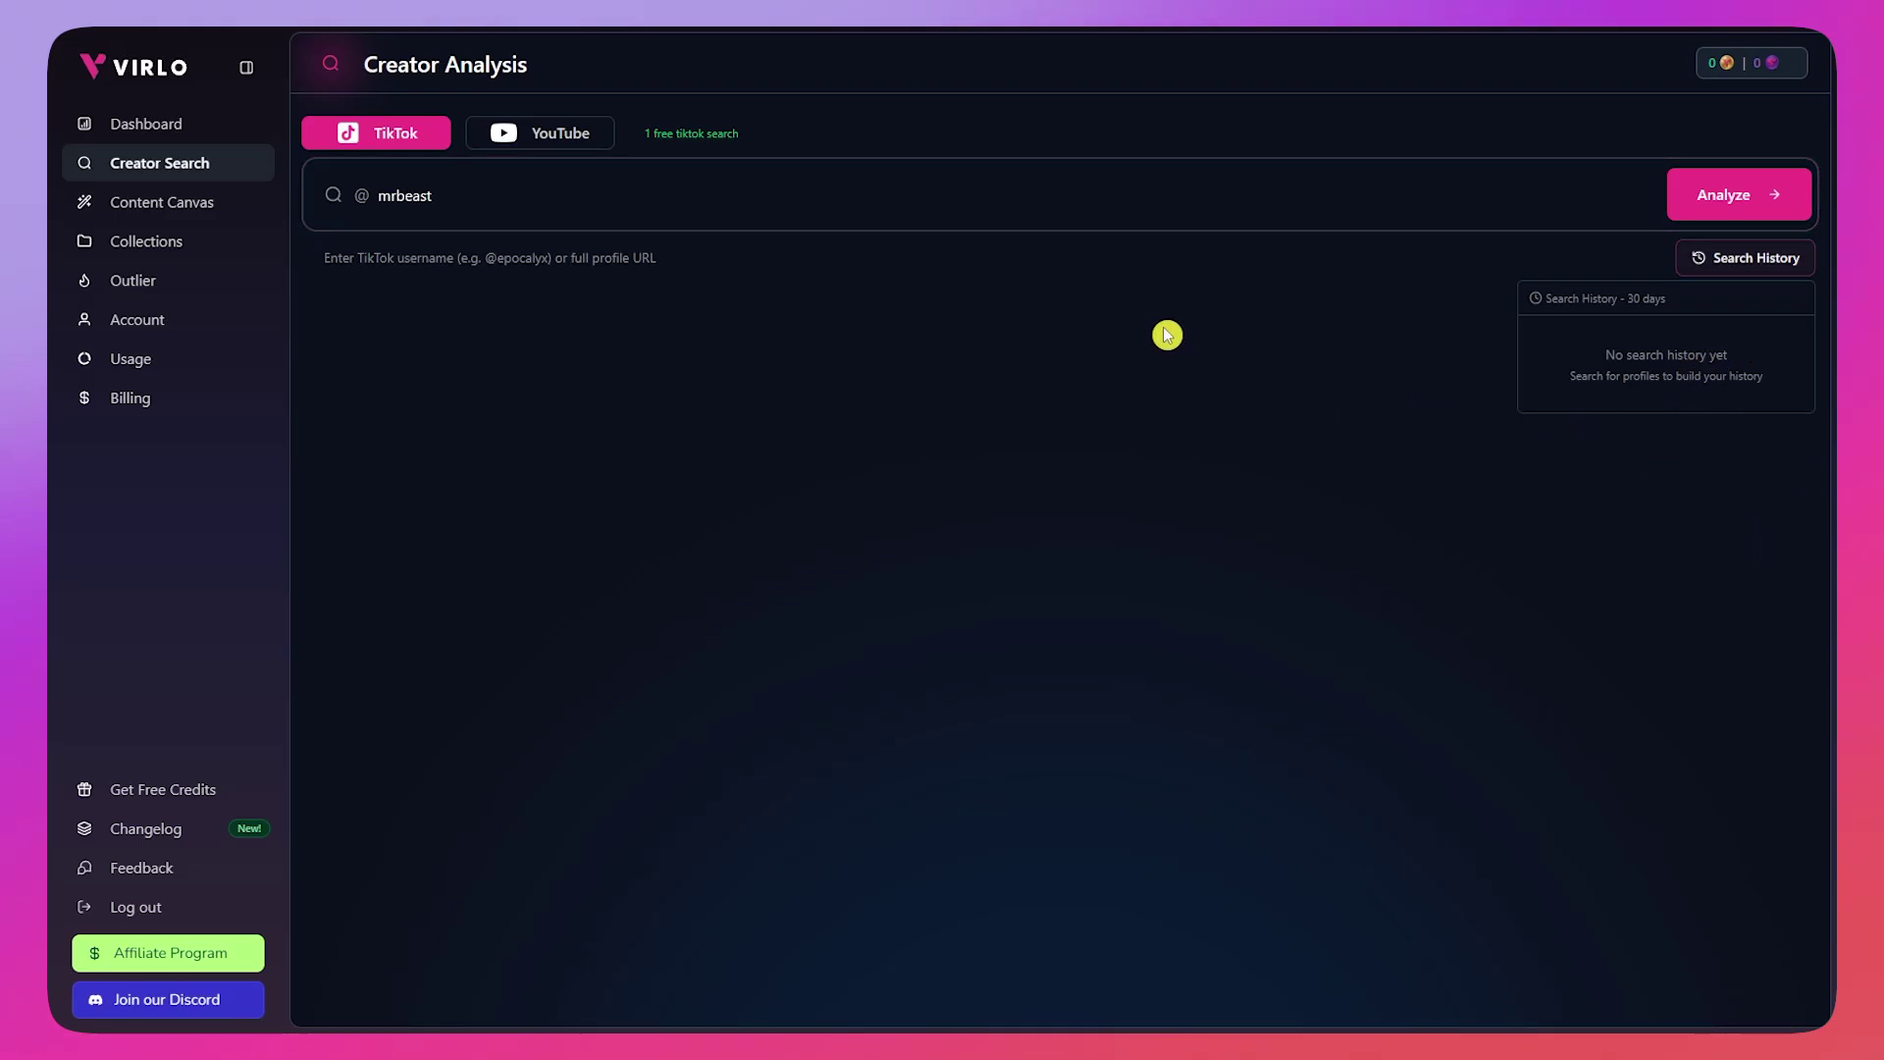
pyautogui.click(1721, 204)
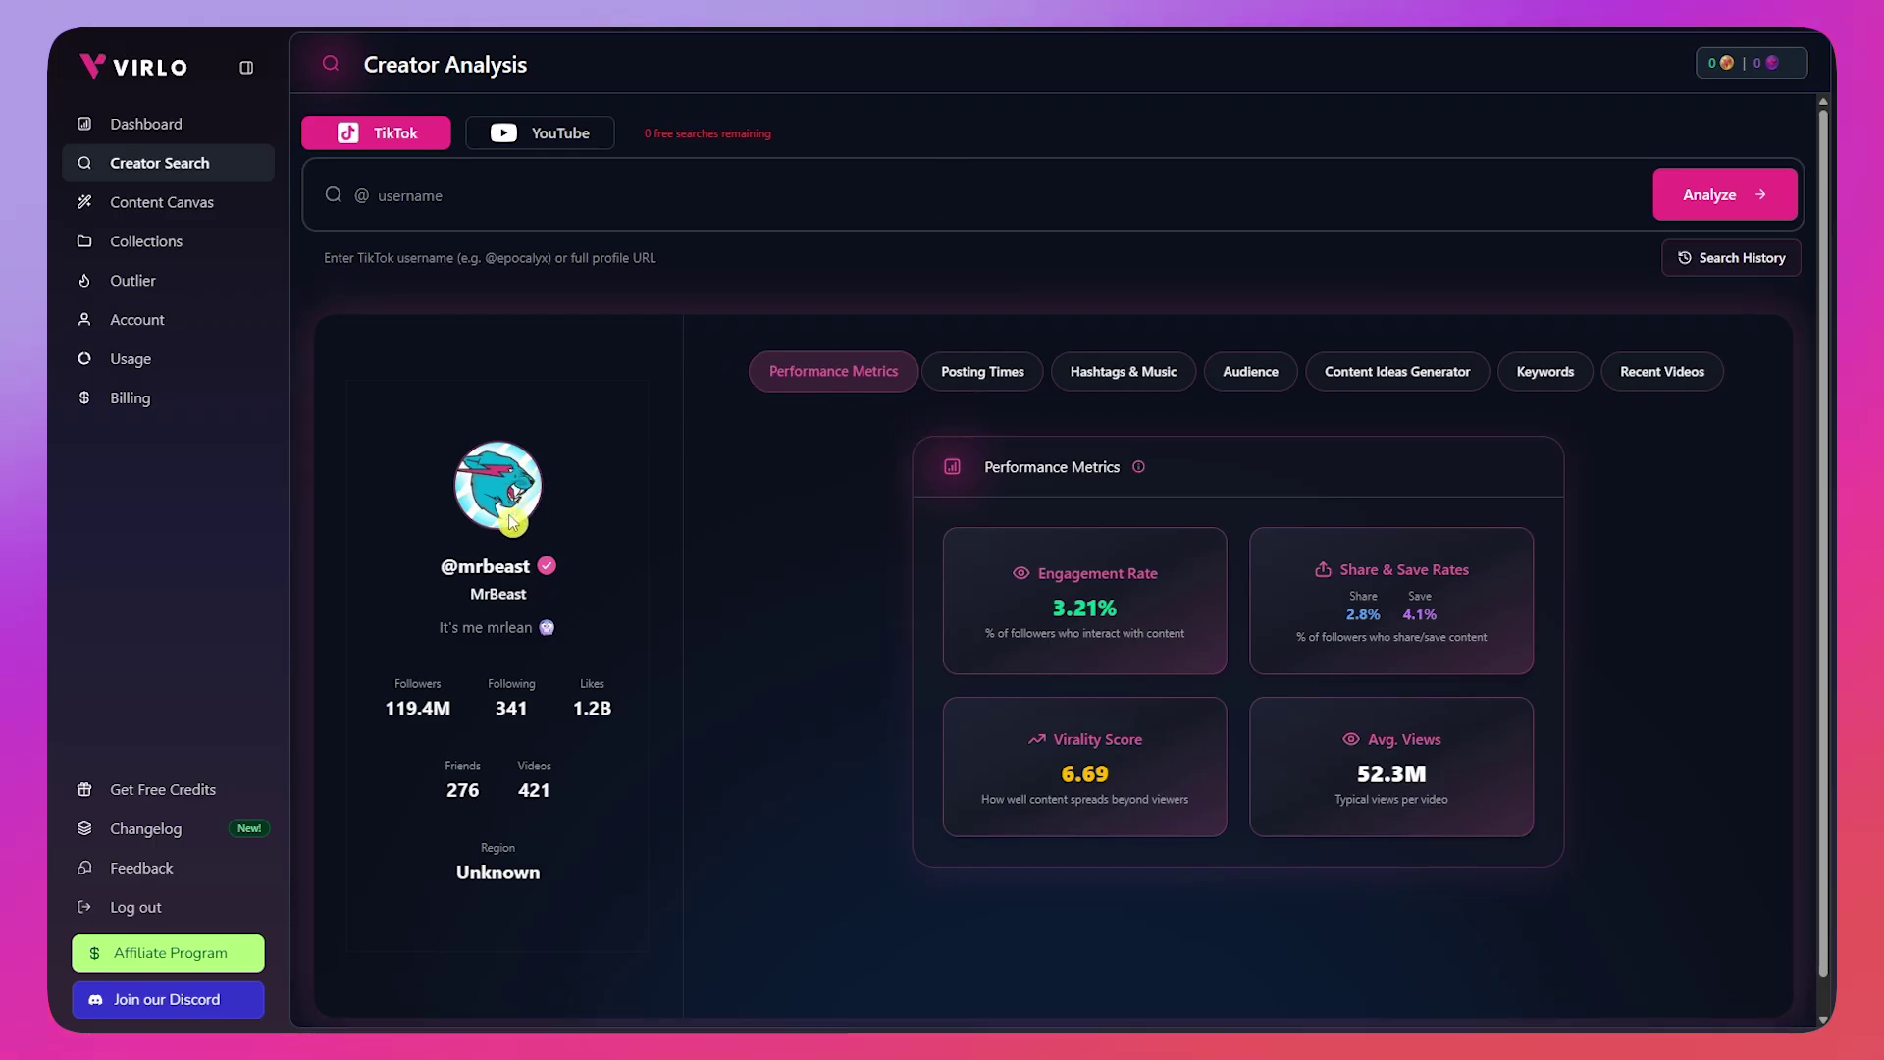
# Step: Examine the mrbeast profile's performance metrics and its posting times heatmap
pyautogui.moveTo(469, 571); pyautogui.dragTo(527, 571)
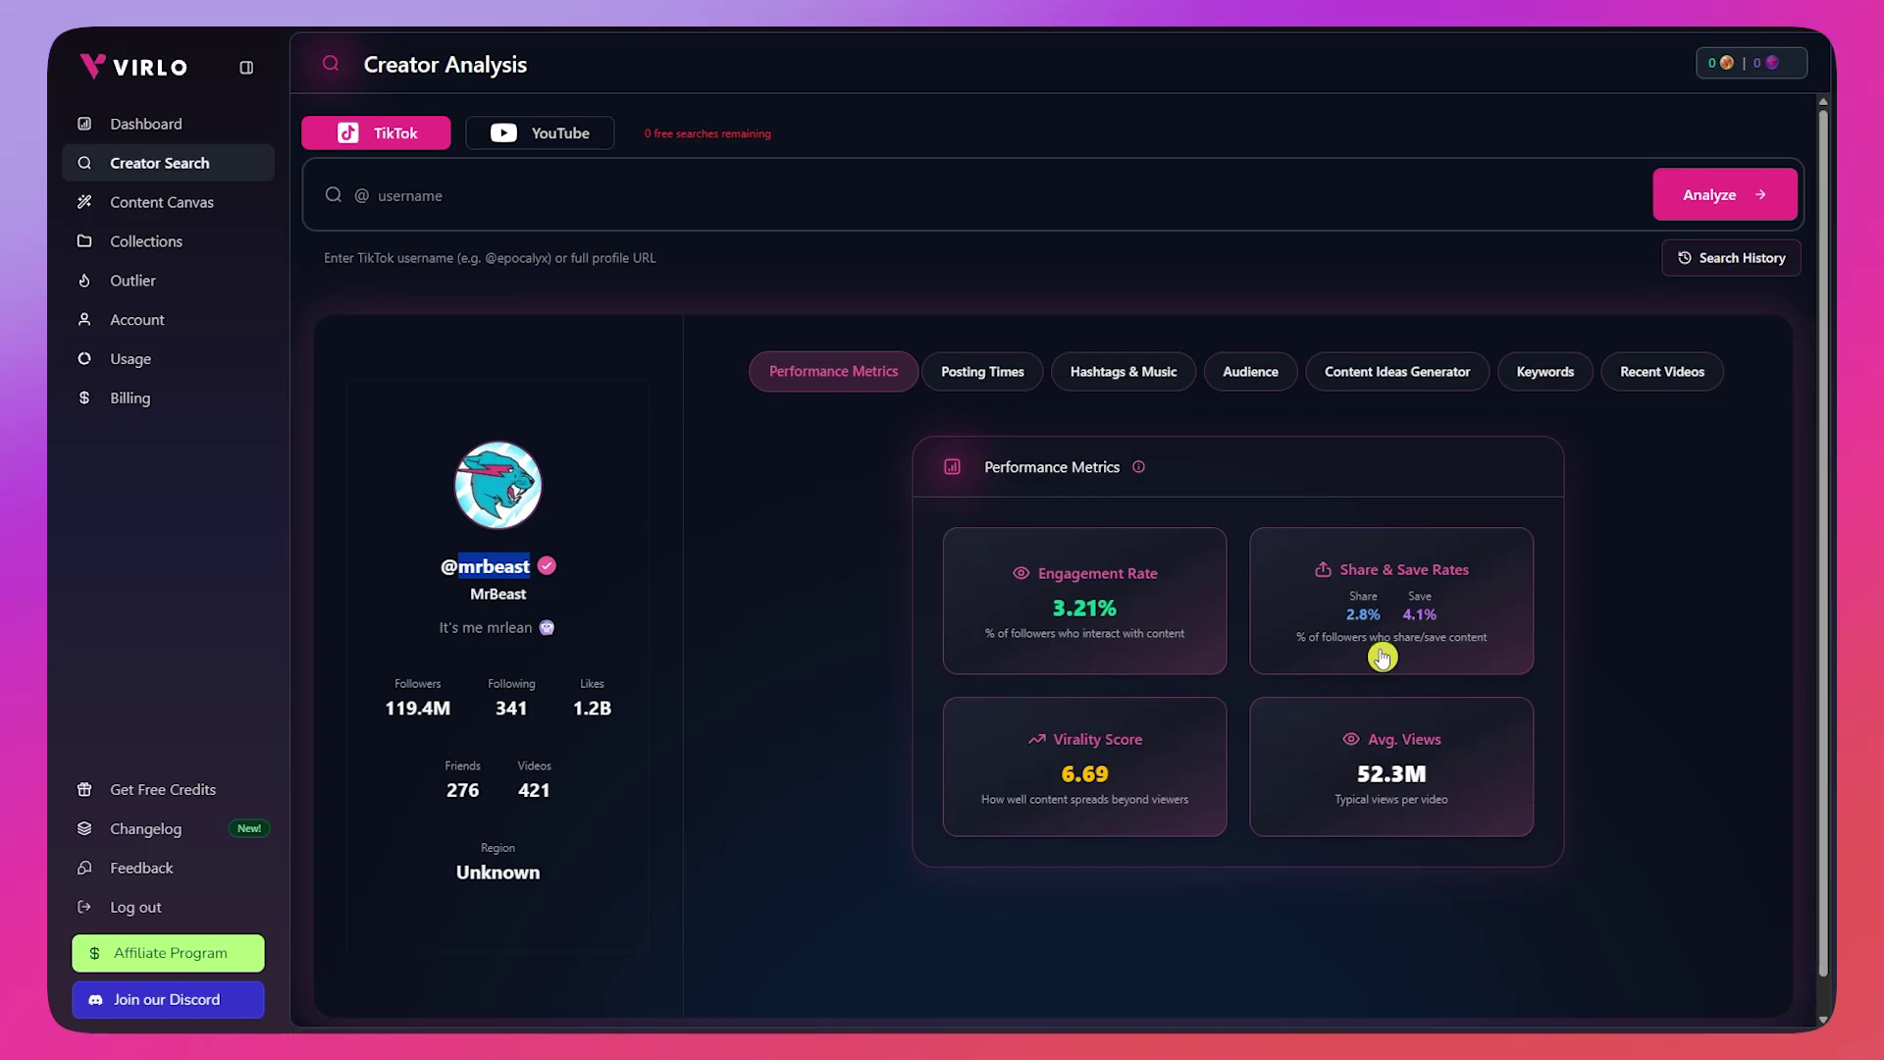
pyautogui.click(978, 371)
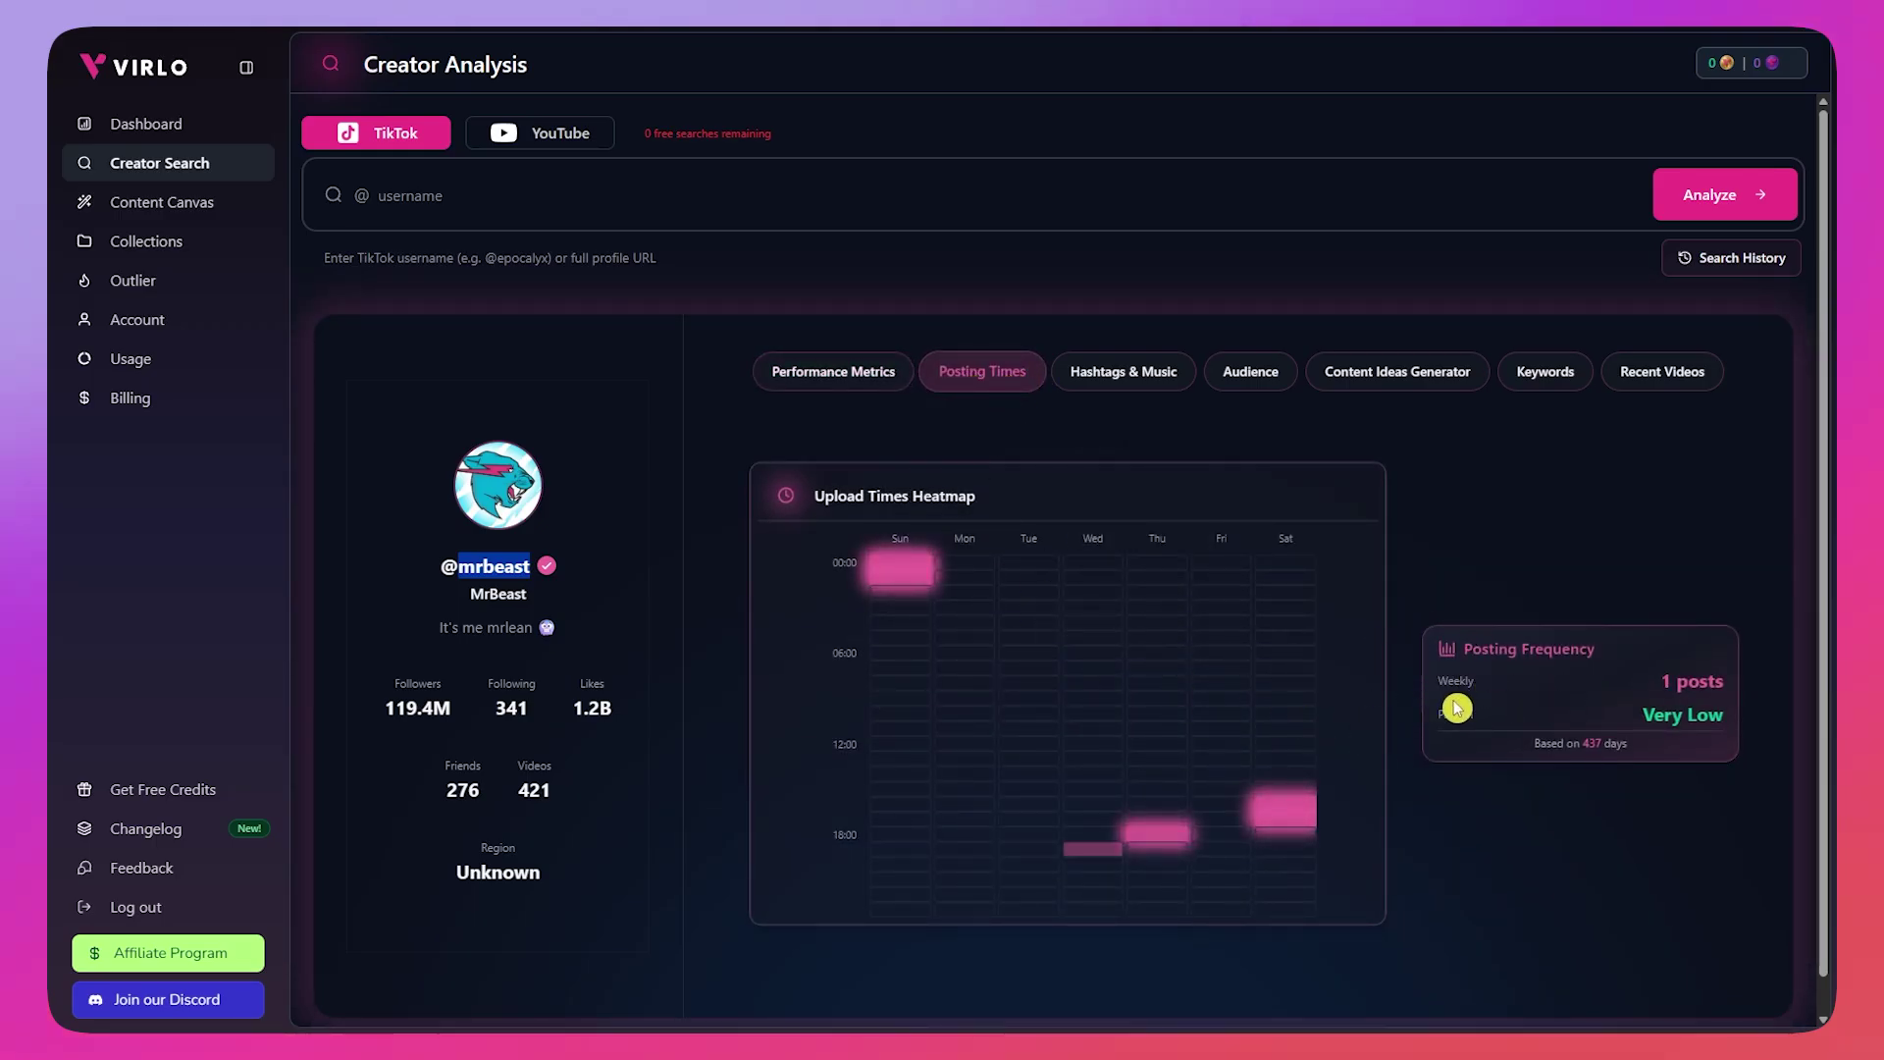
# Step: Examine the mrbeast profile's hashtag collection and music analysis
pyautogui.click(1118, 371)
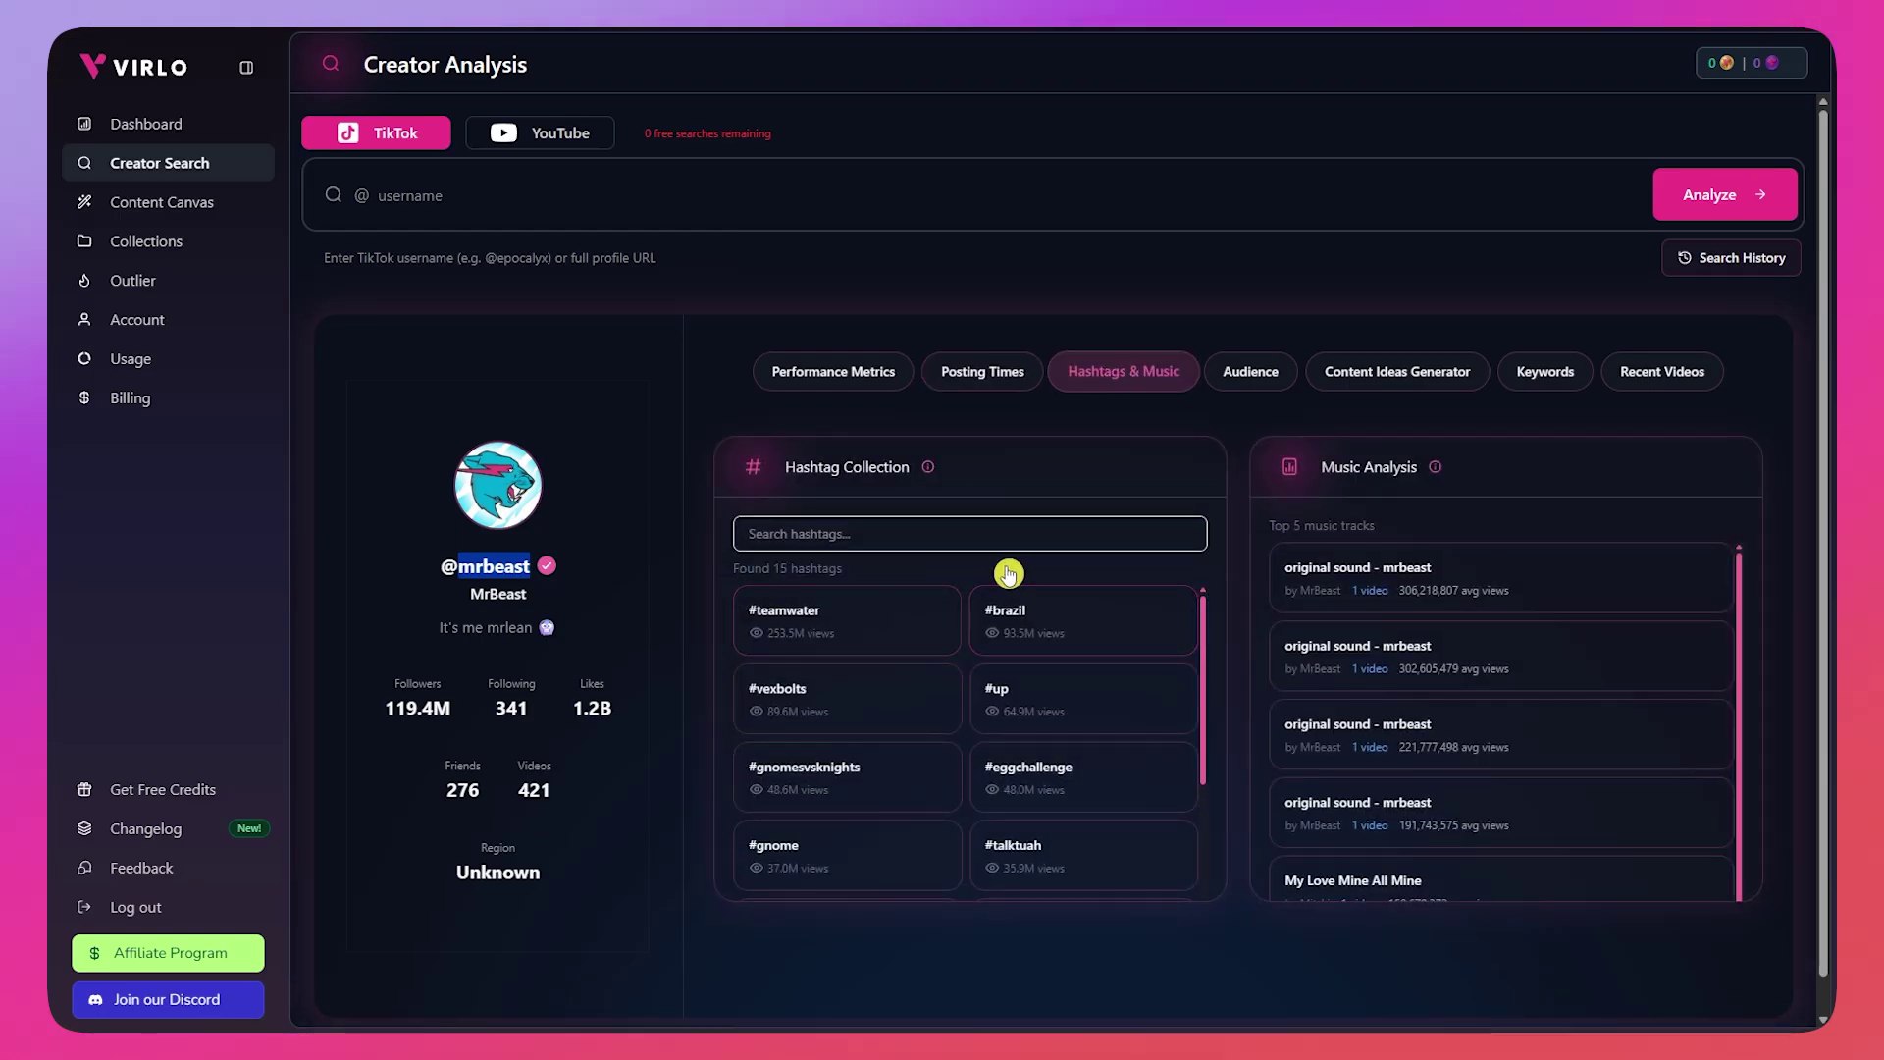
pyautogui.scroll(-1, 1008, 579)
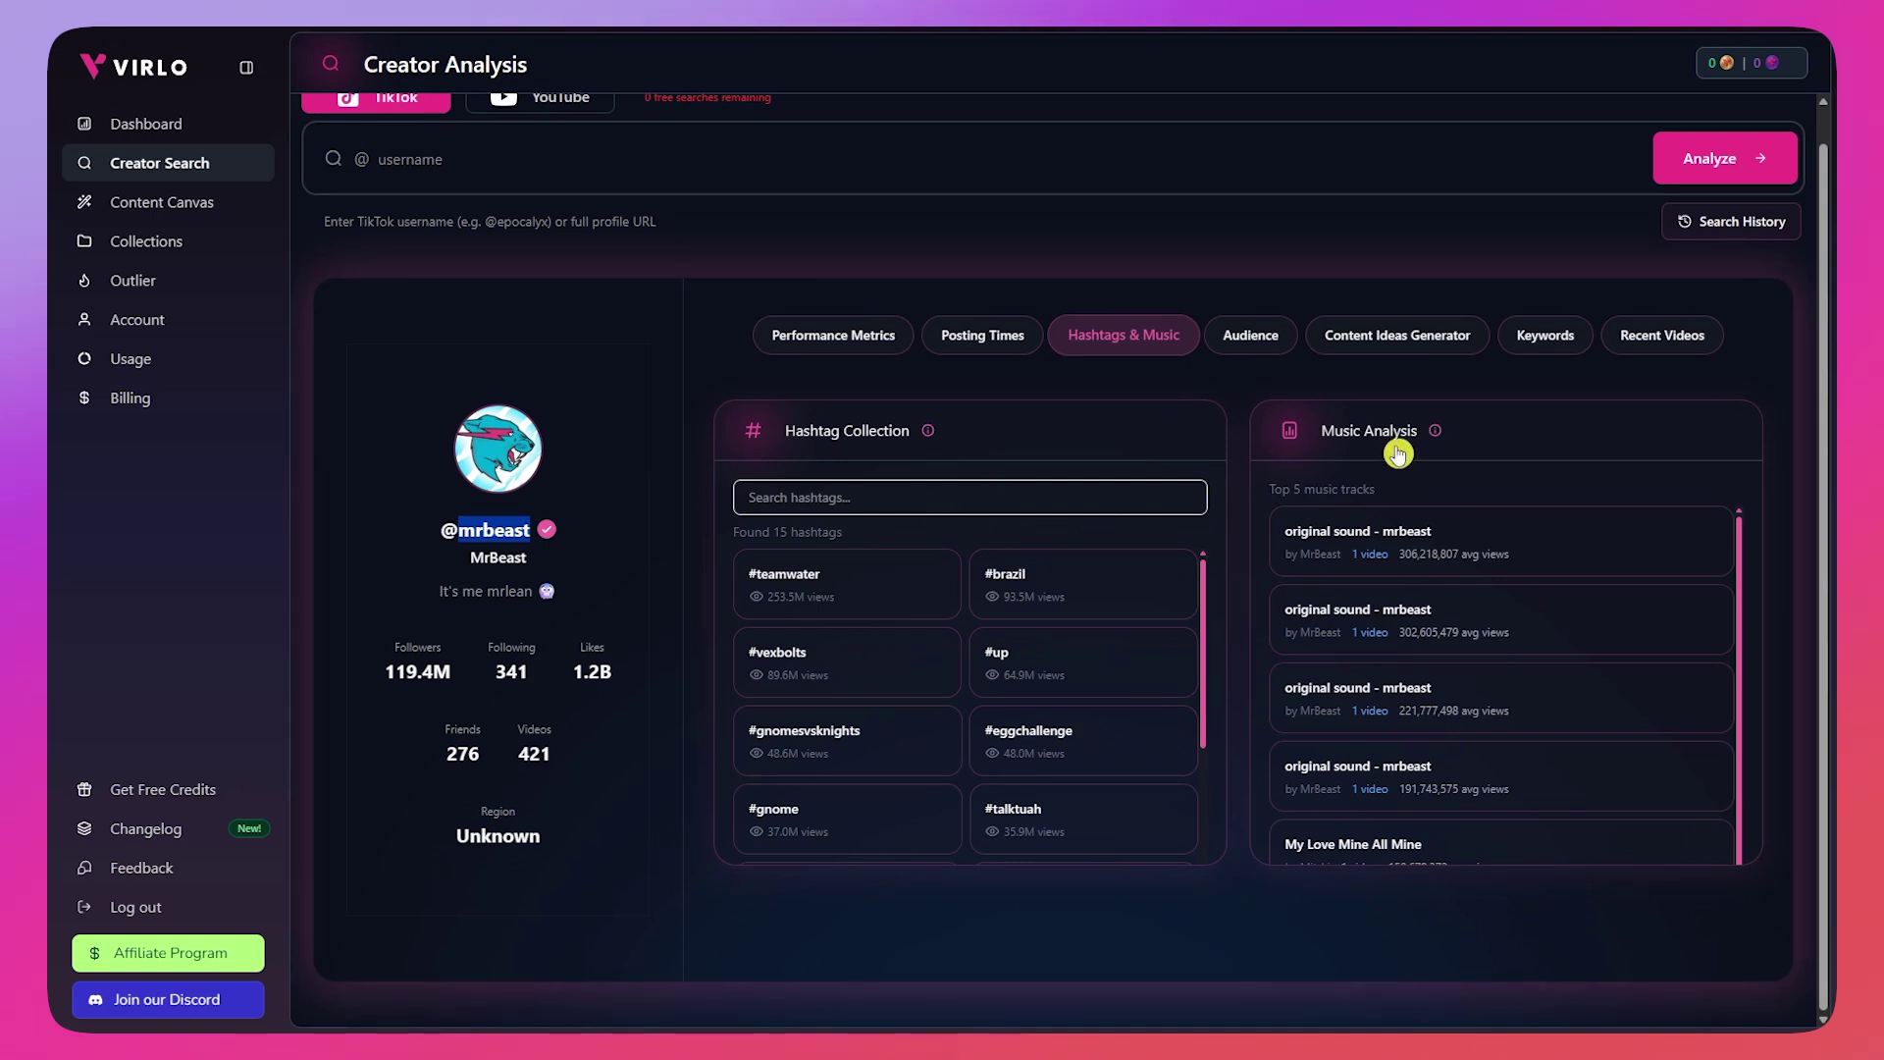
pyautogui.scroll(-1, 1442, 574)
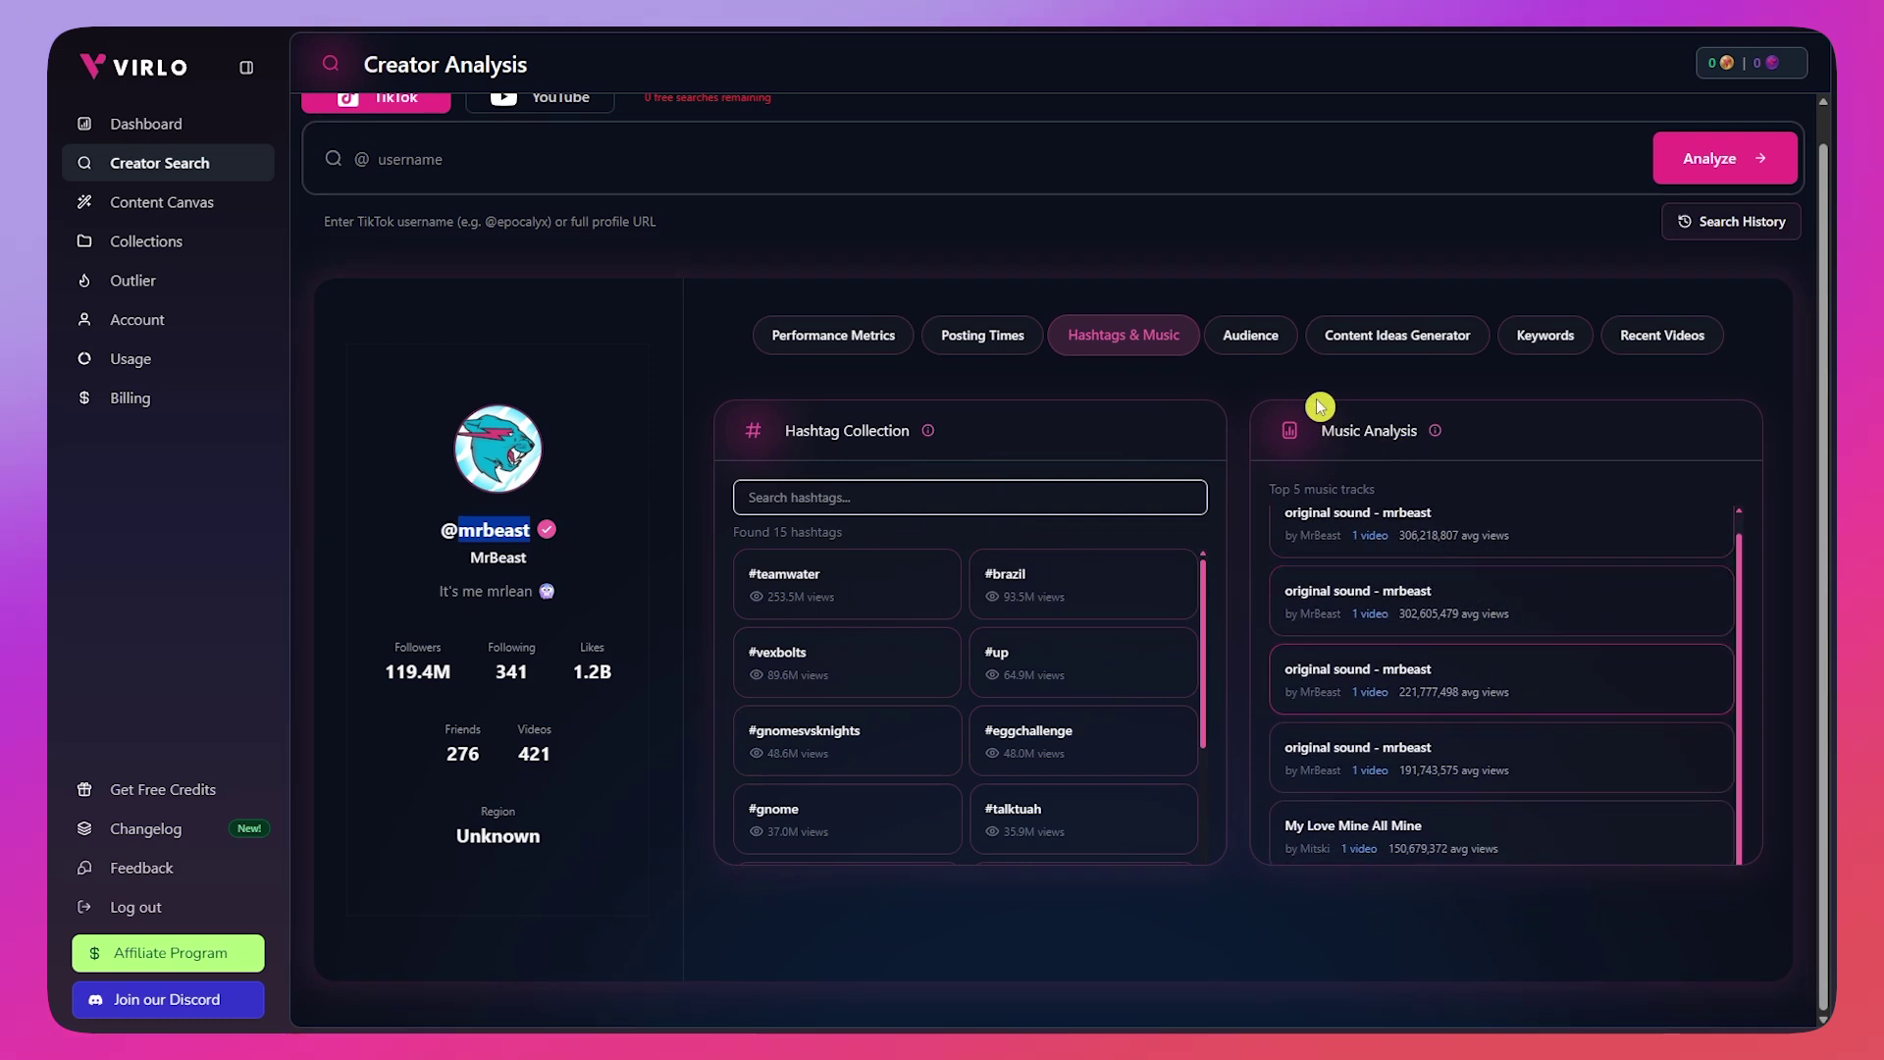
# Step: Examine the mrbeast profile's audience demographics chart and country distribution
pyautogui.click(1250, 340)
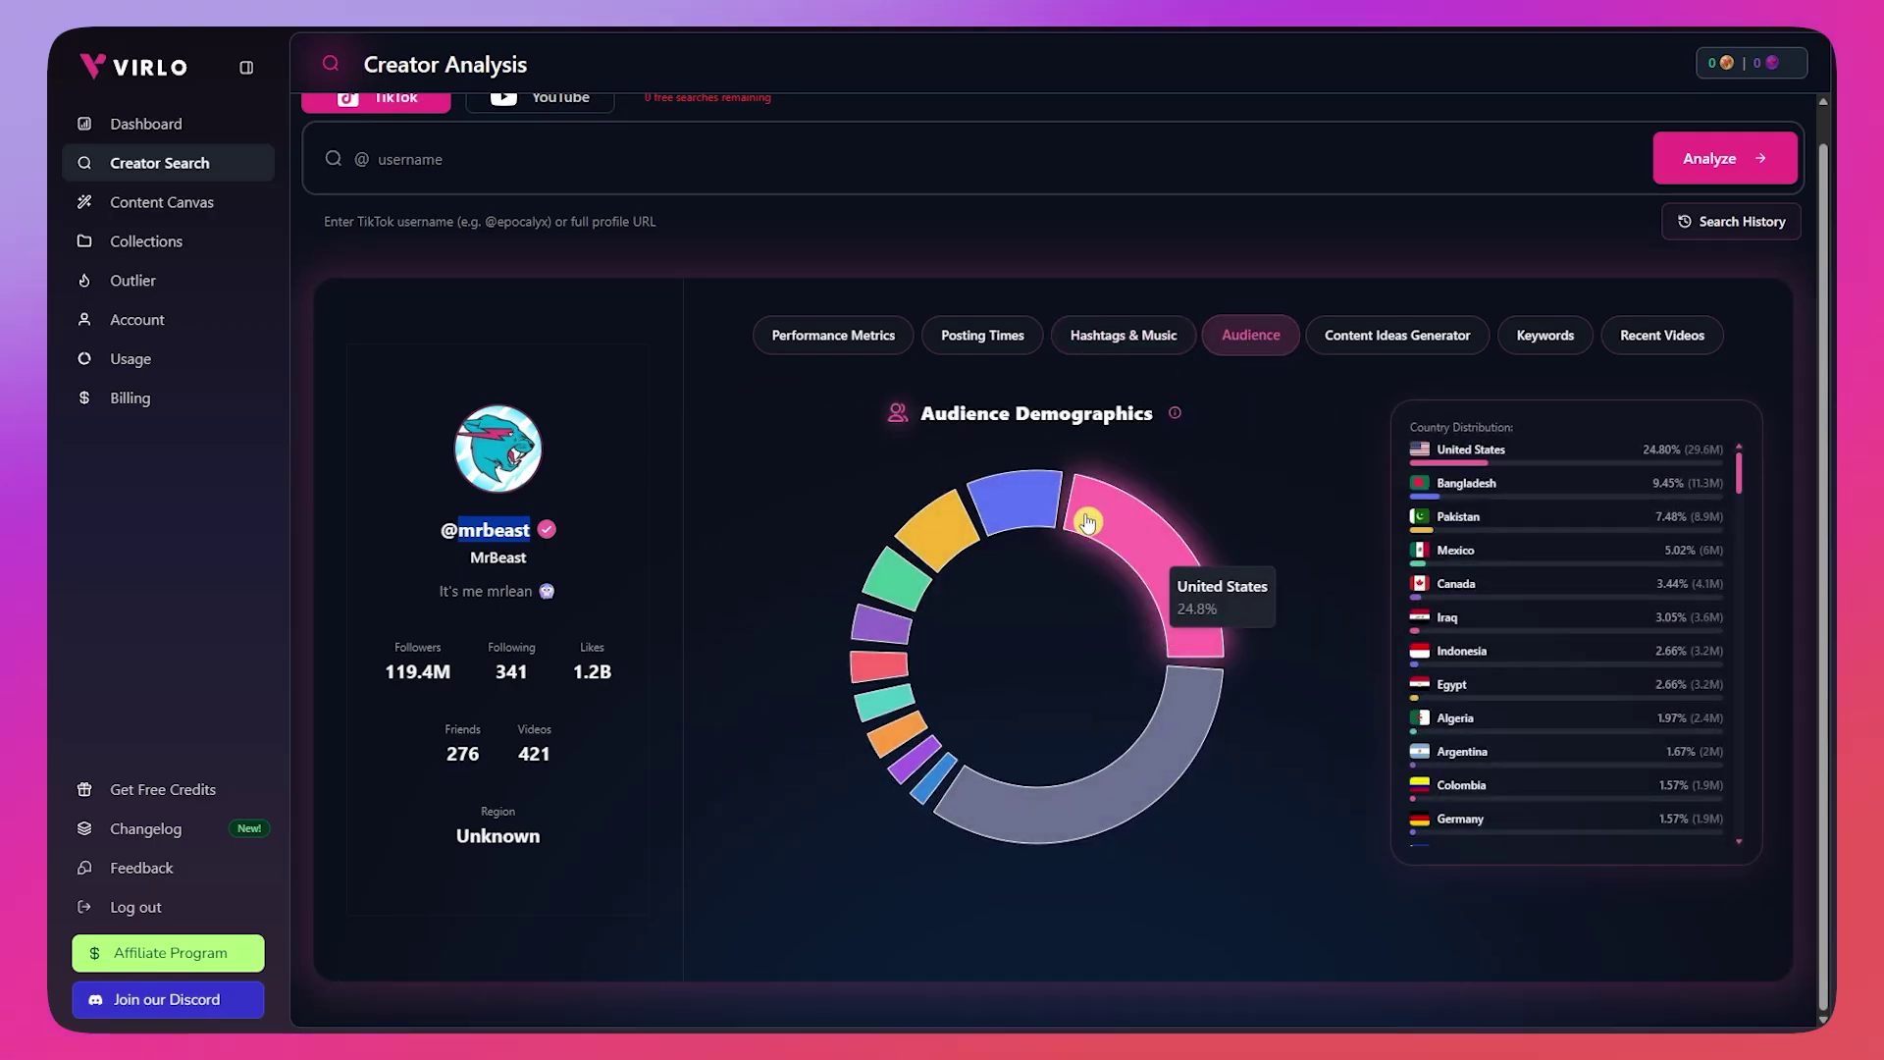
pyautogui.moveTo(1043, 496)
pyautogui.moveTo(1123, 526)
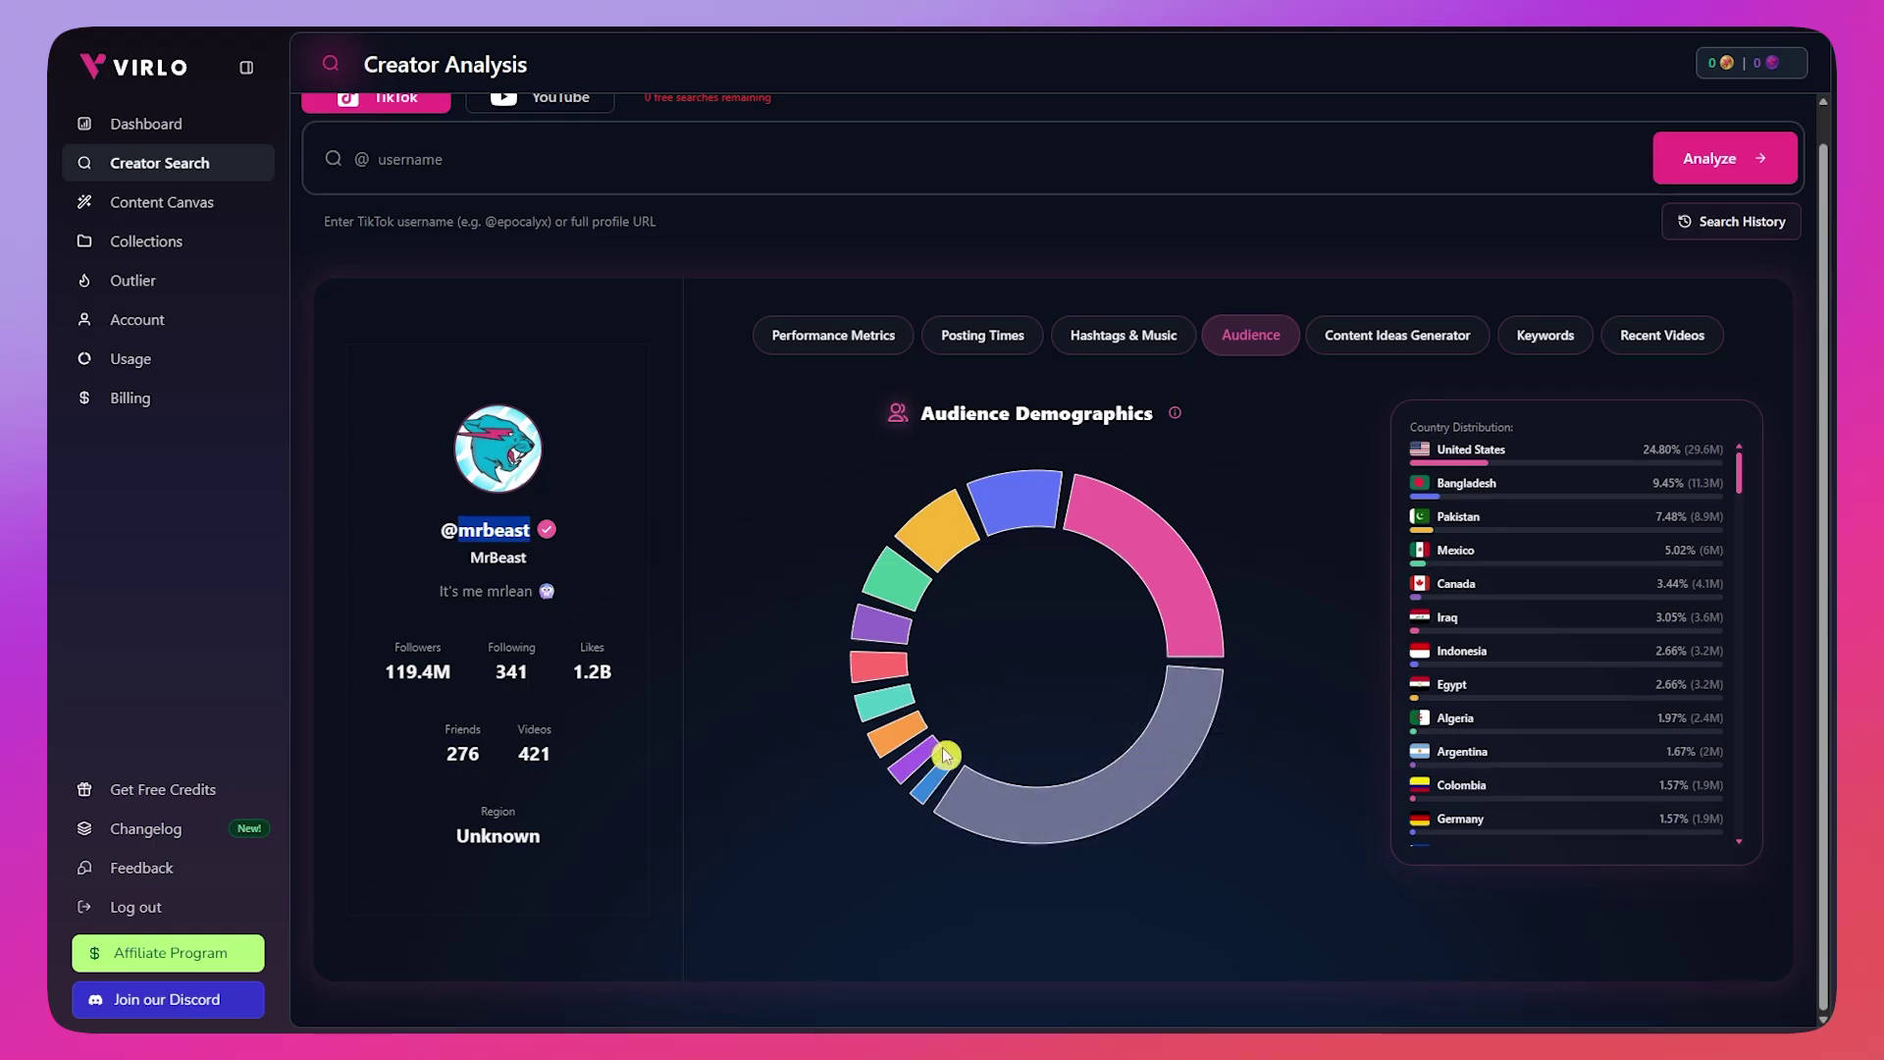
pyautogui.moveTo(894, 704)
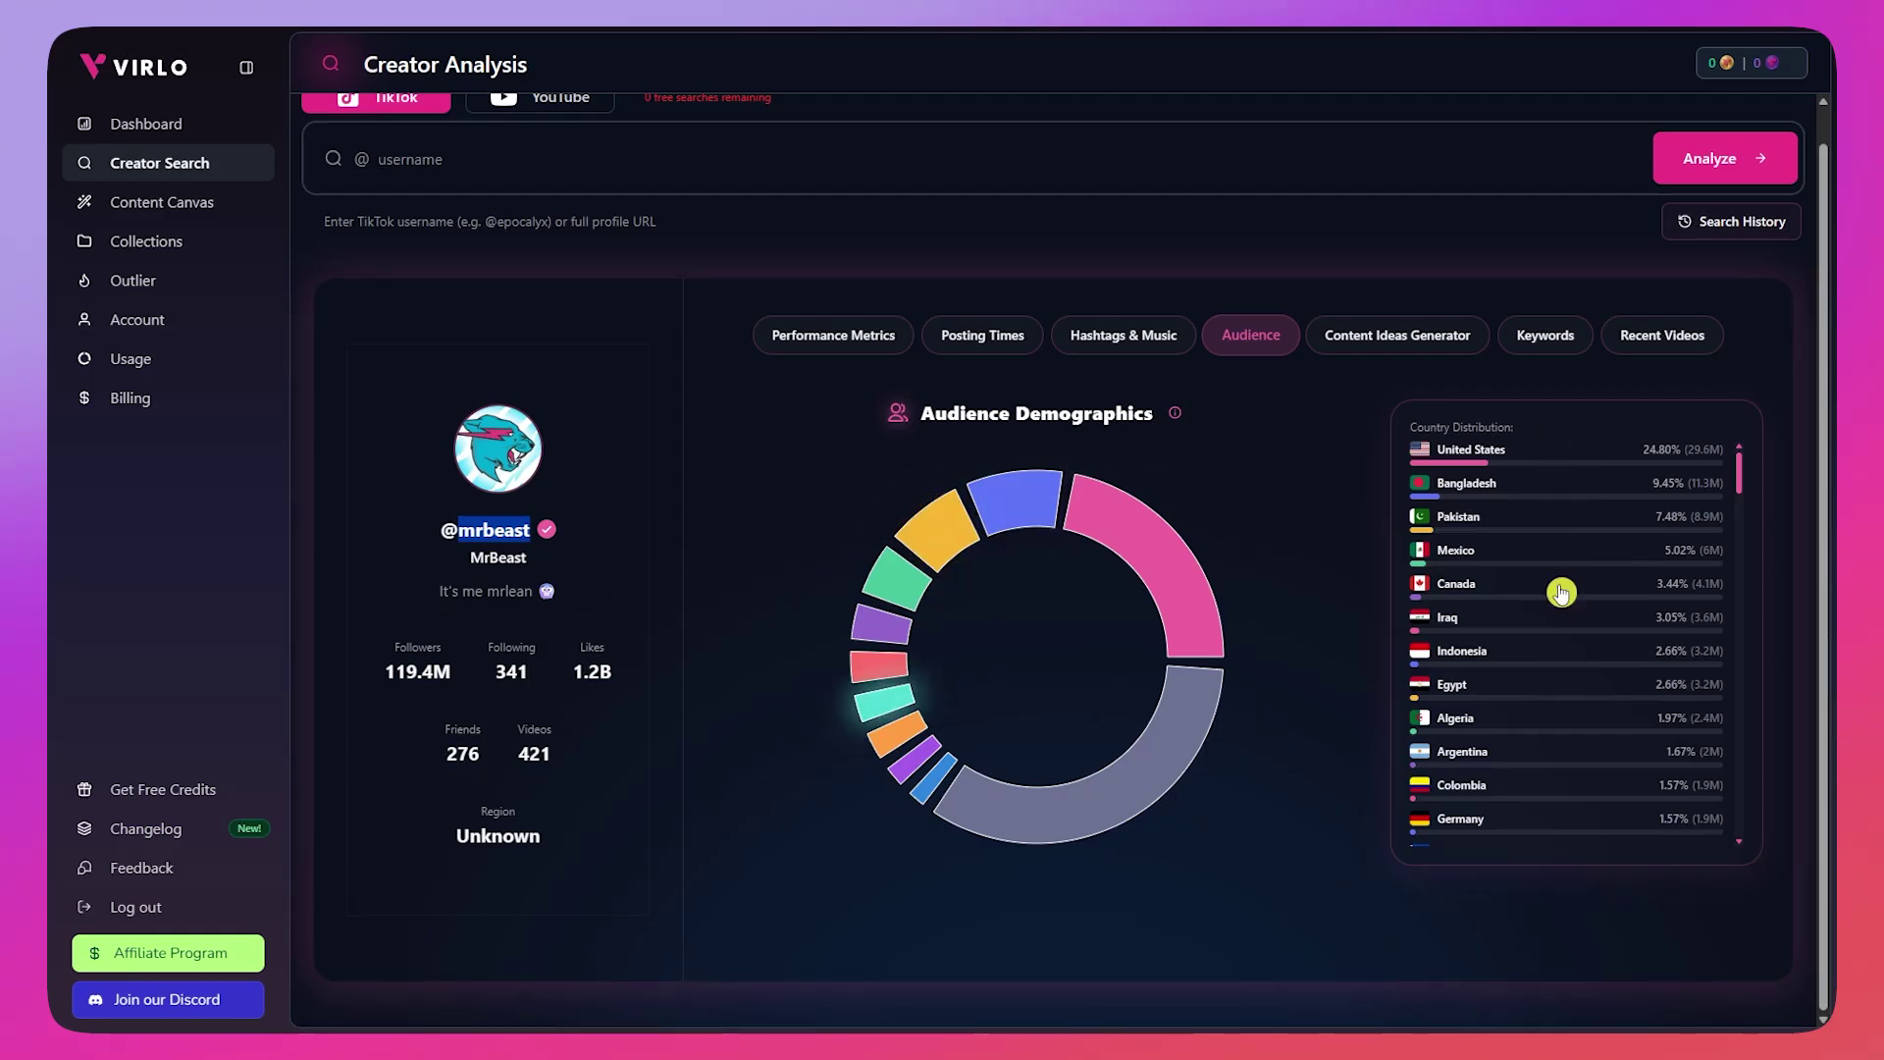
# Step: View the Content Ideas Generator and examine the keyword analysis for the mrbeast profile
pyautogui.click(1382, 338)
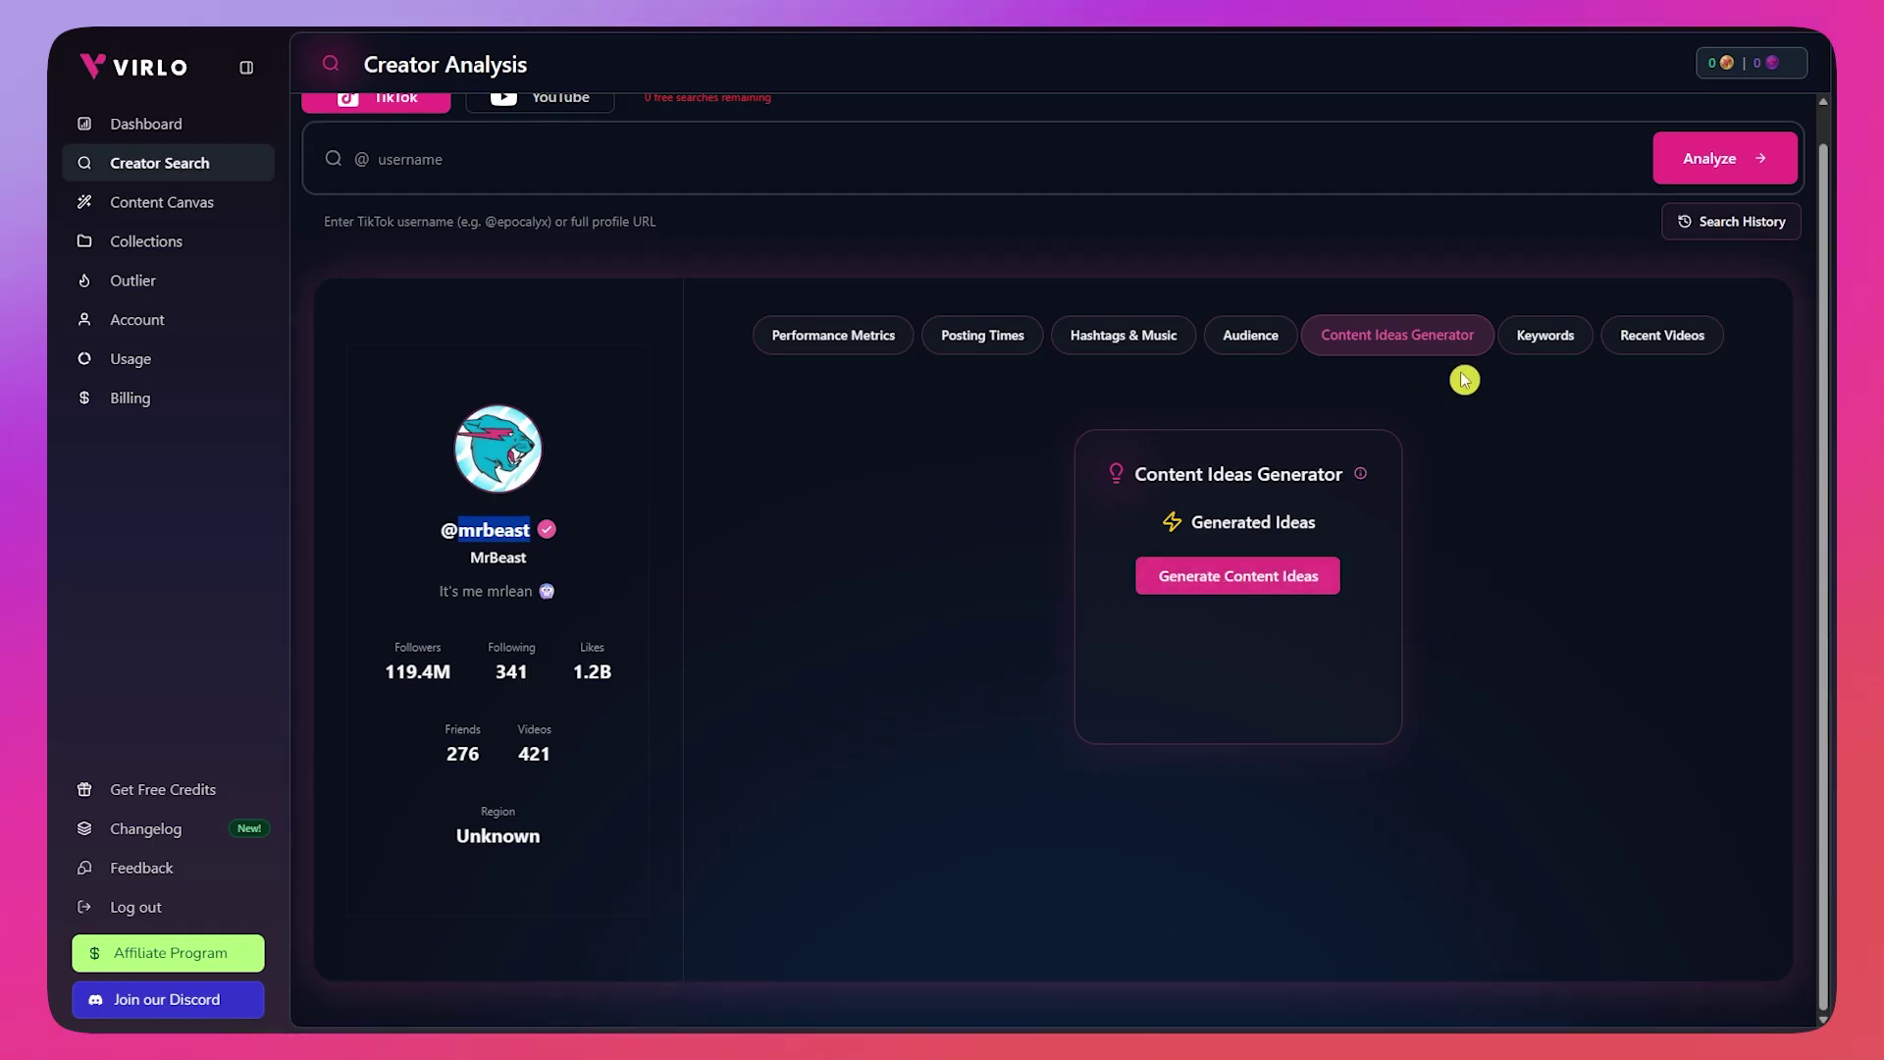
pyautogui.click(1532, 345)
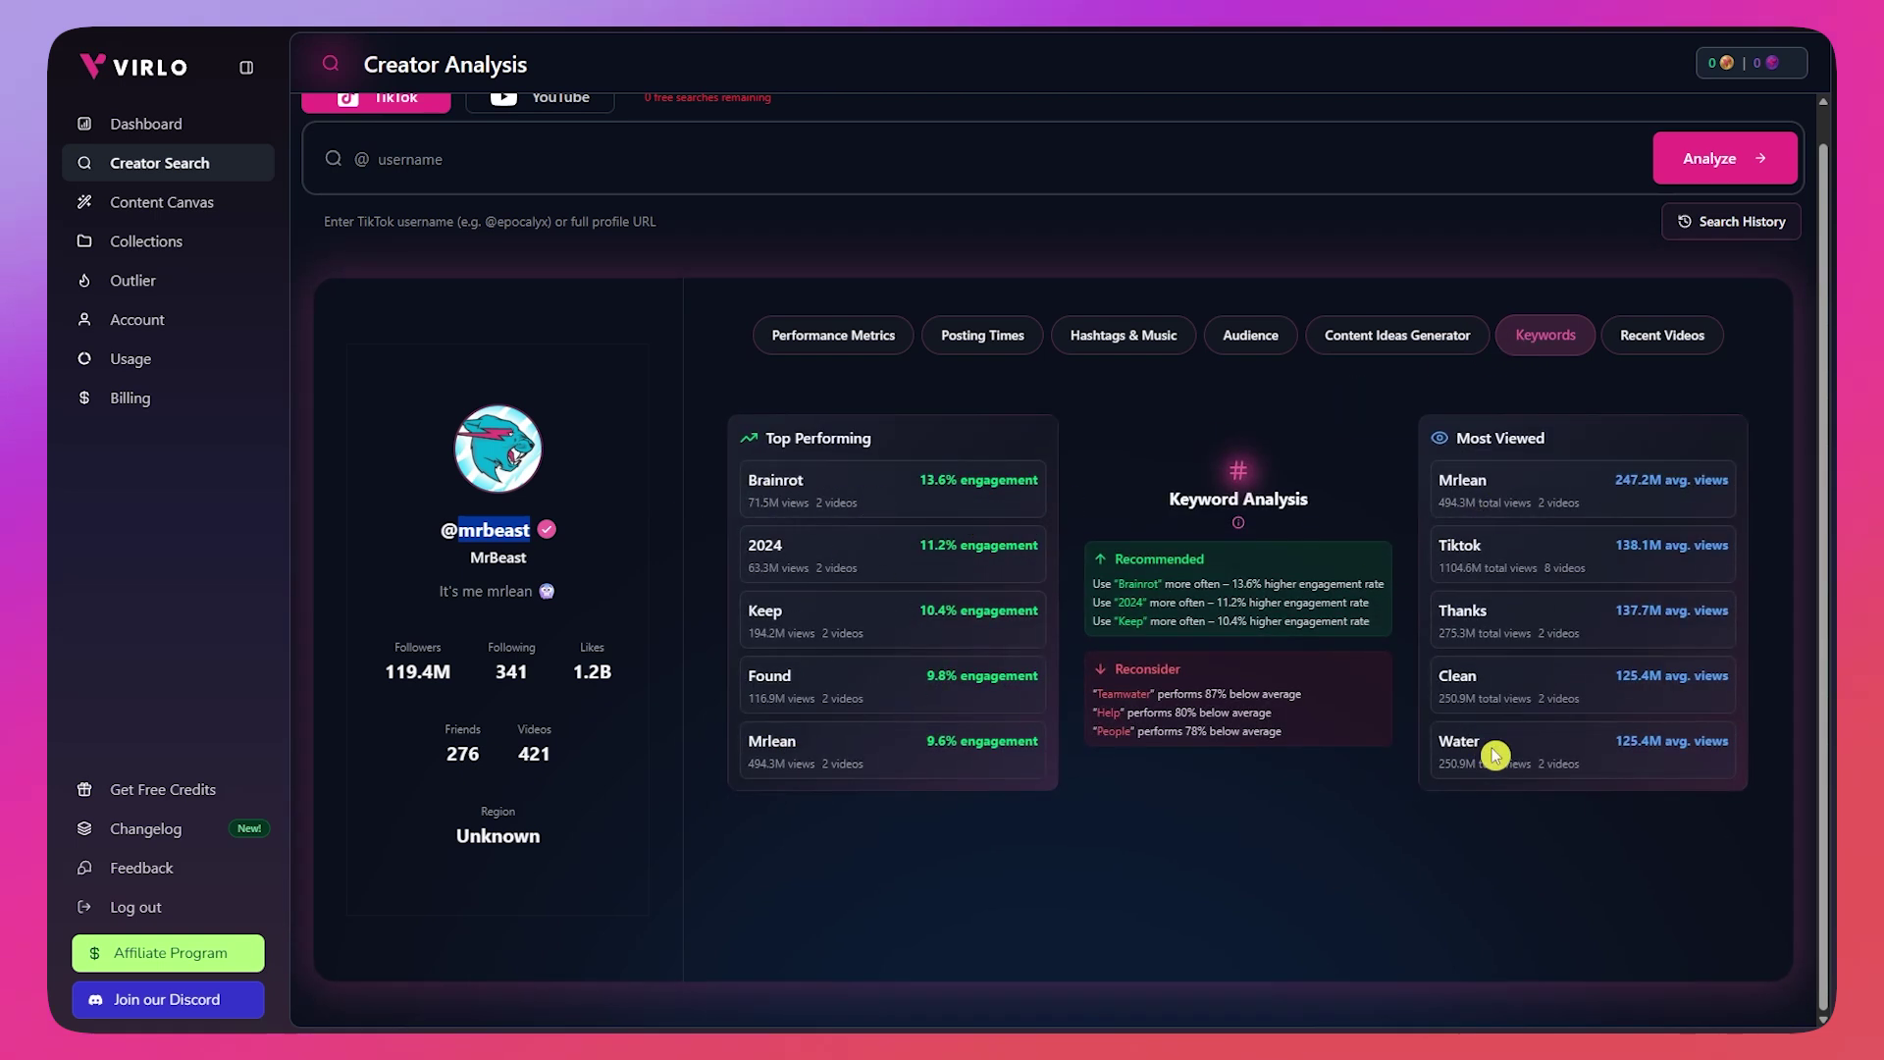
# Step: Browse the mrbeast profile's recent videos with their view, like and engagement figures
pyautogui.click(1662, 334)
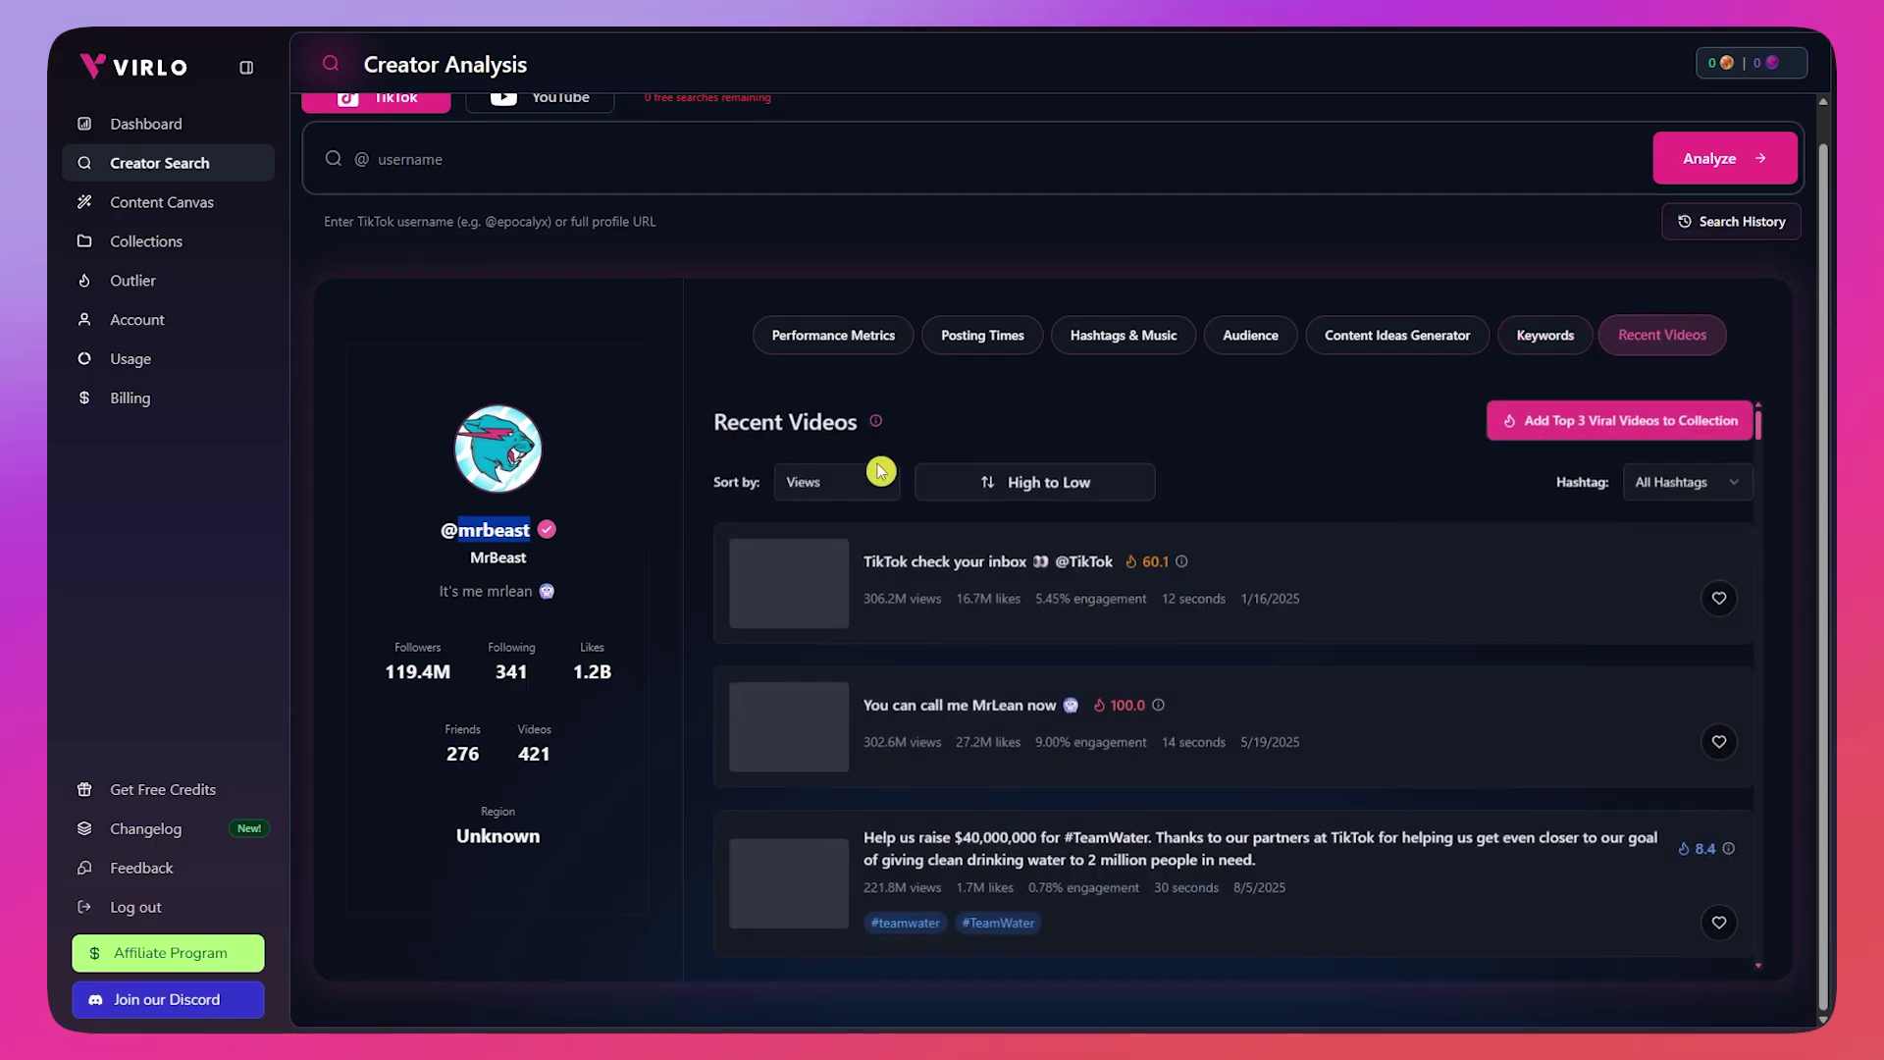
pyautogui.scroll(-3, 1060, 589)
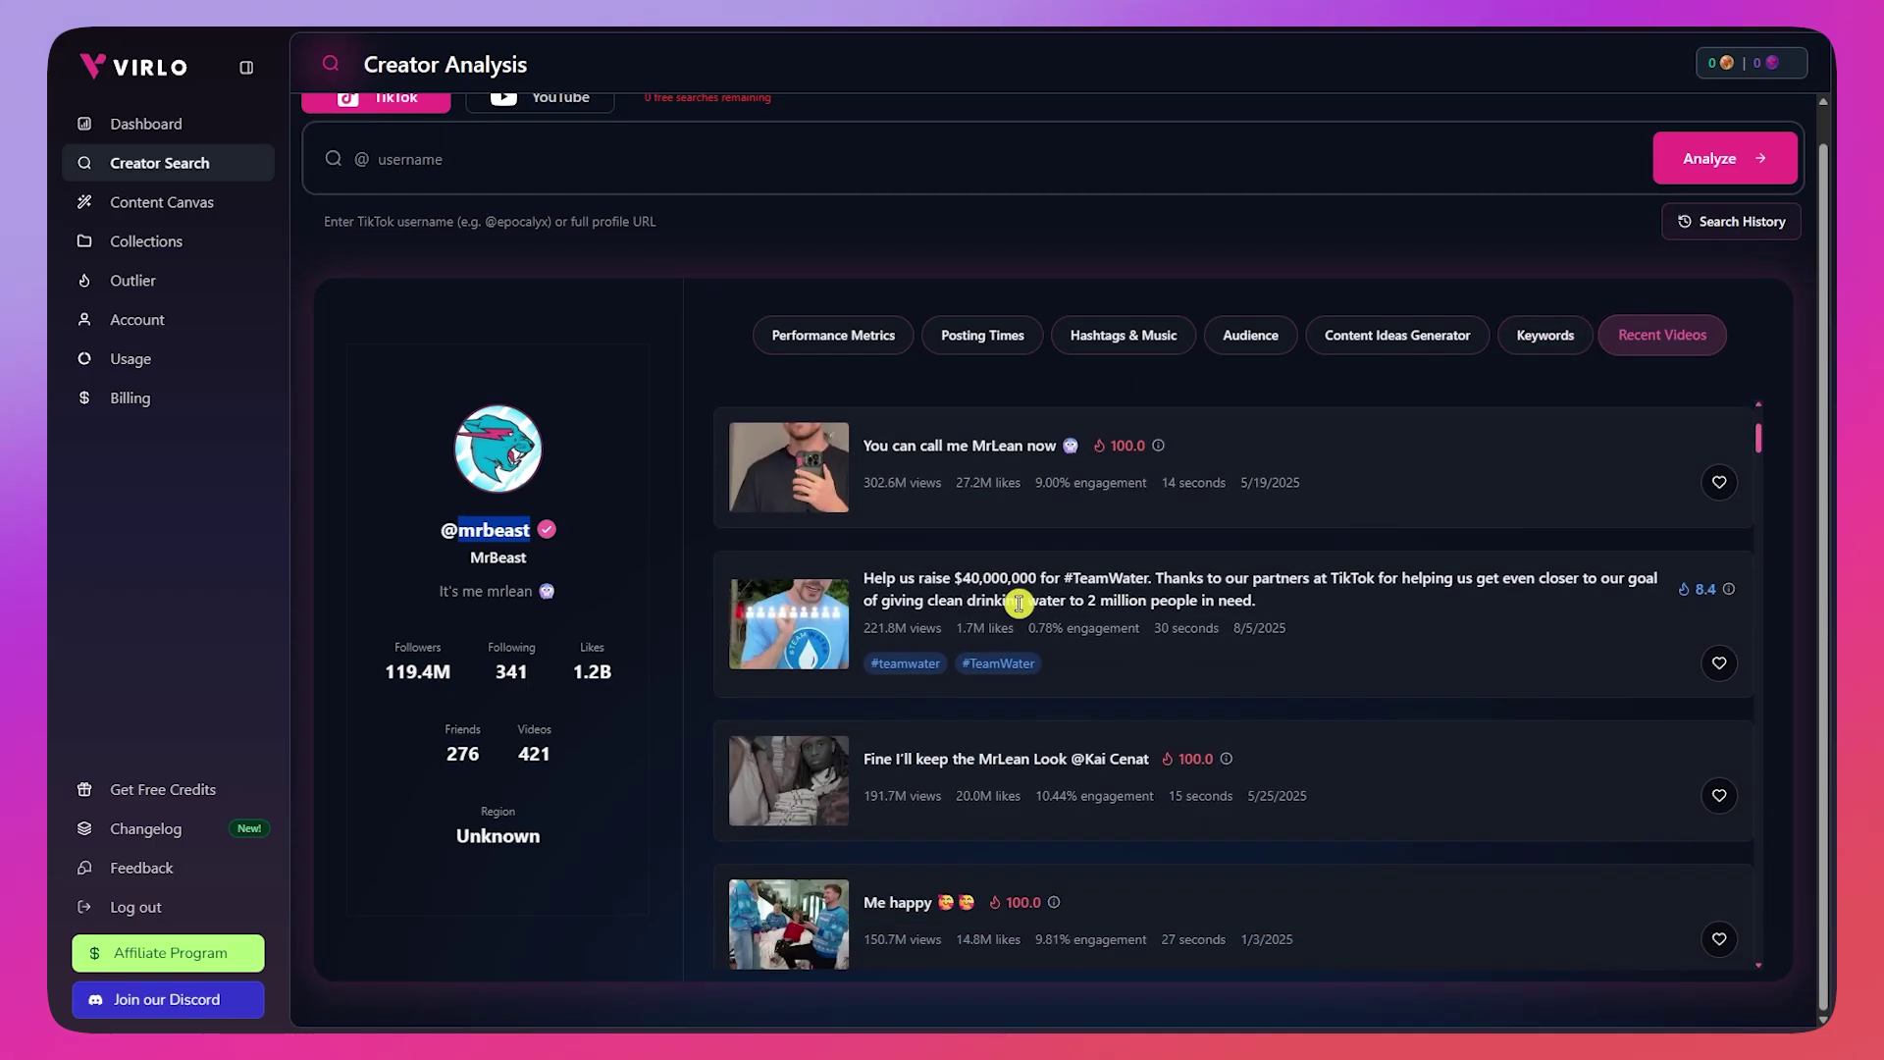
# Step: Start adding the mrbeast profile's top 3 viral videos to a collection
pyautogui.scroll(5, 1130, 658)
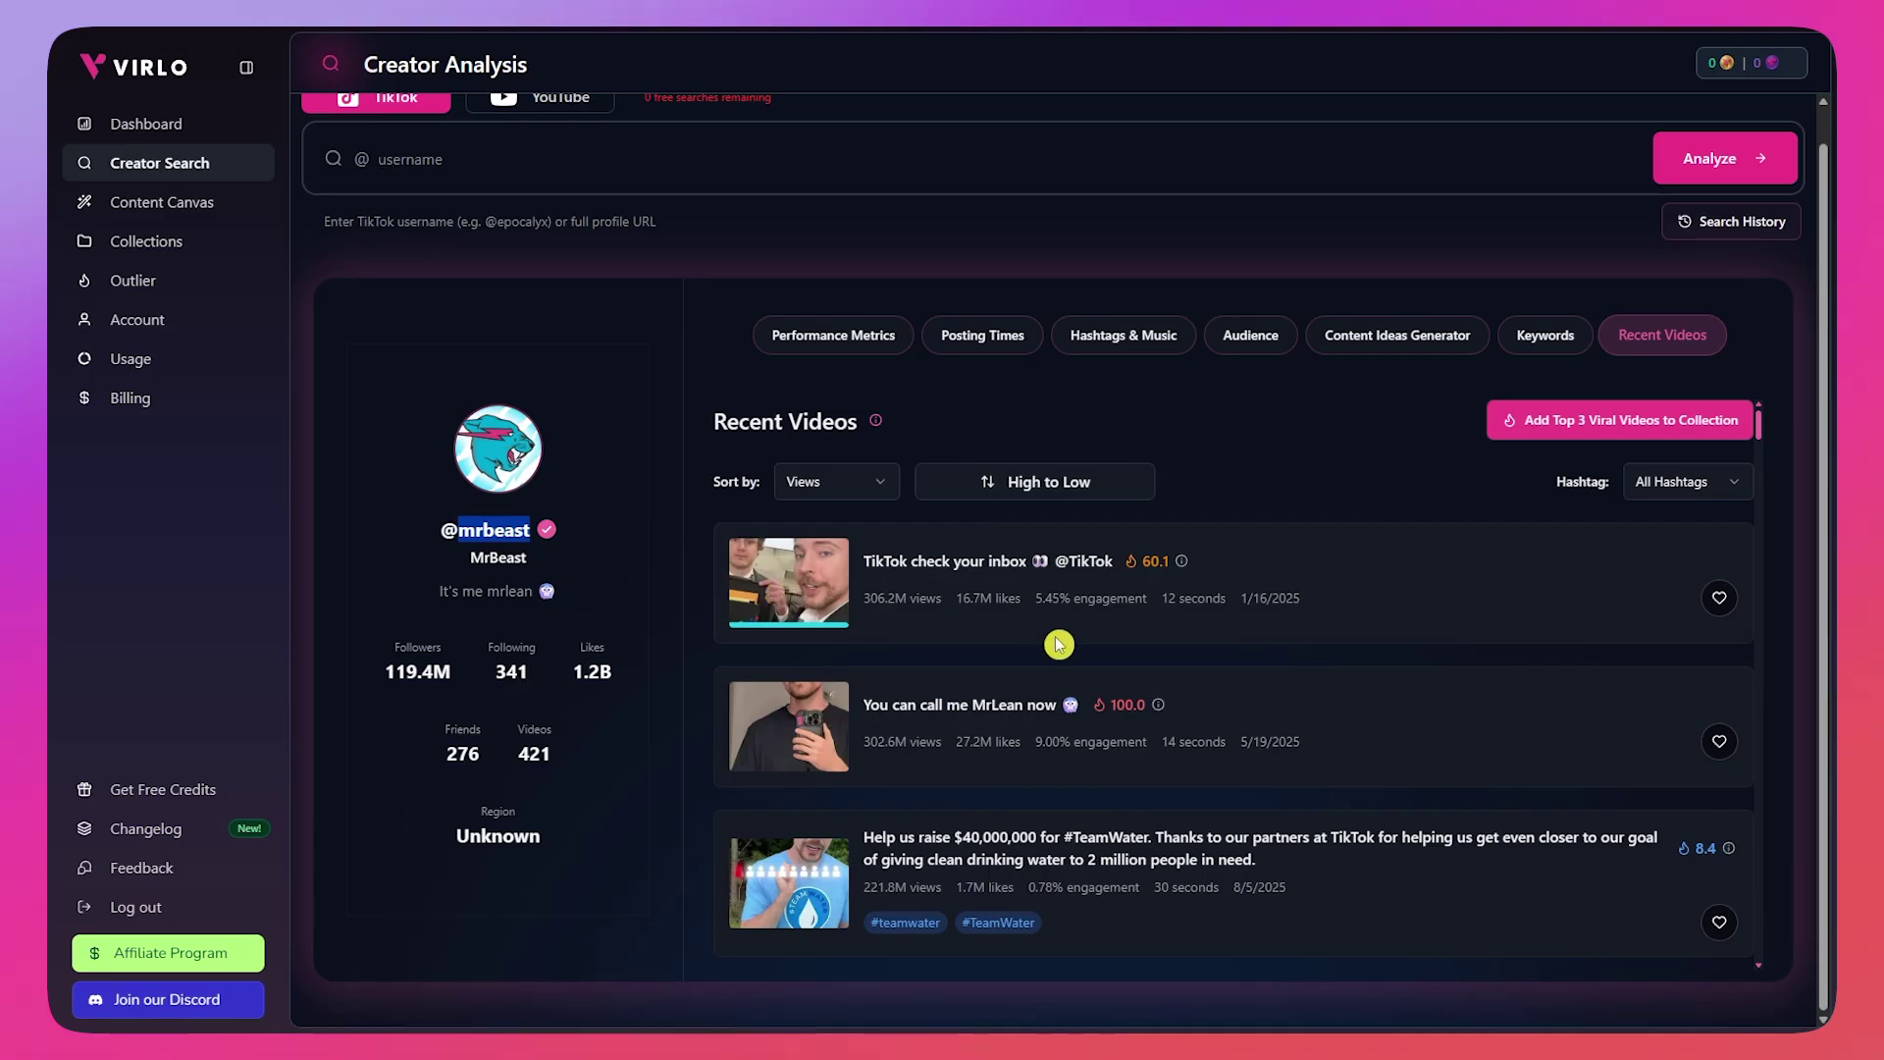
pyautogui.scroll(-1, 1005, 626)
pyautogui.scroll(-2, 997, 626)
pyautogui.scroll(3, 997, 626)
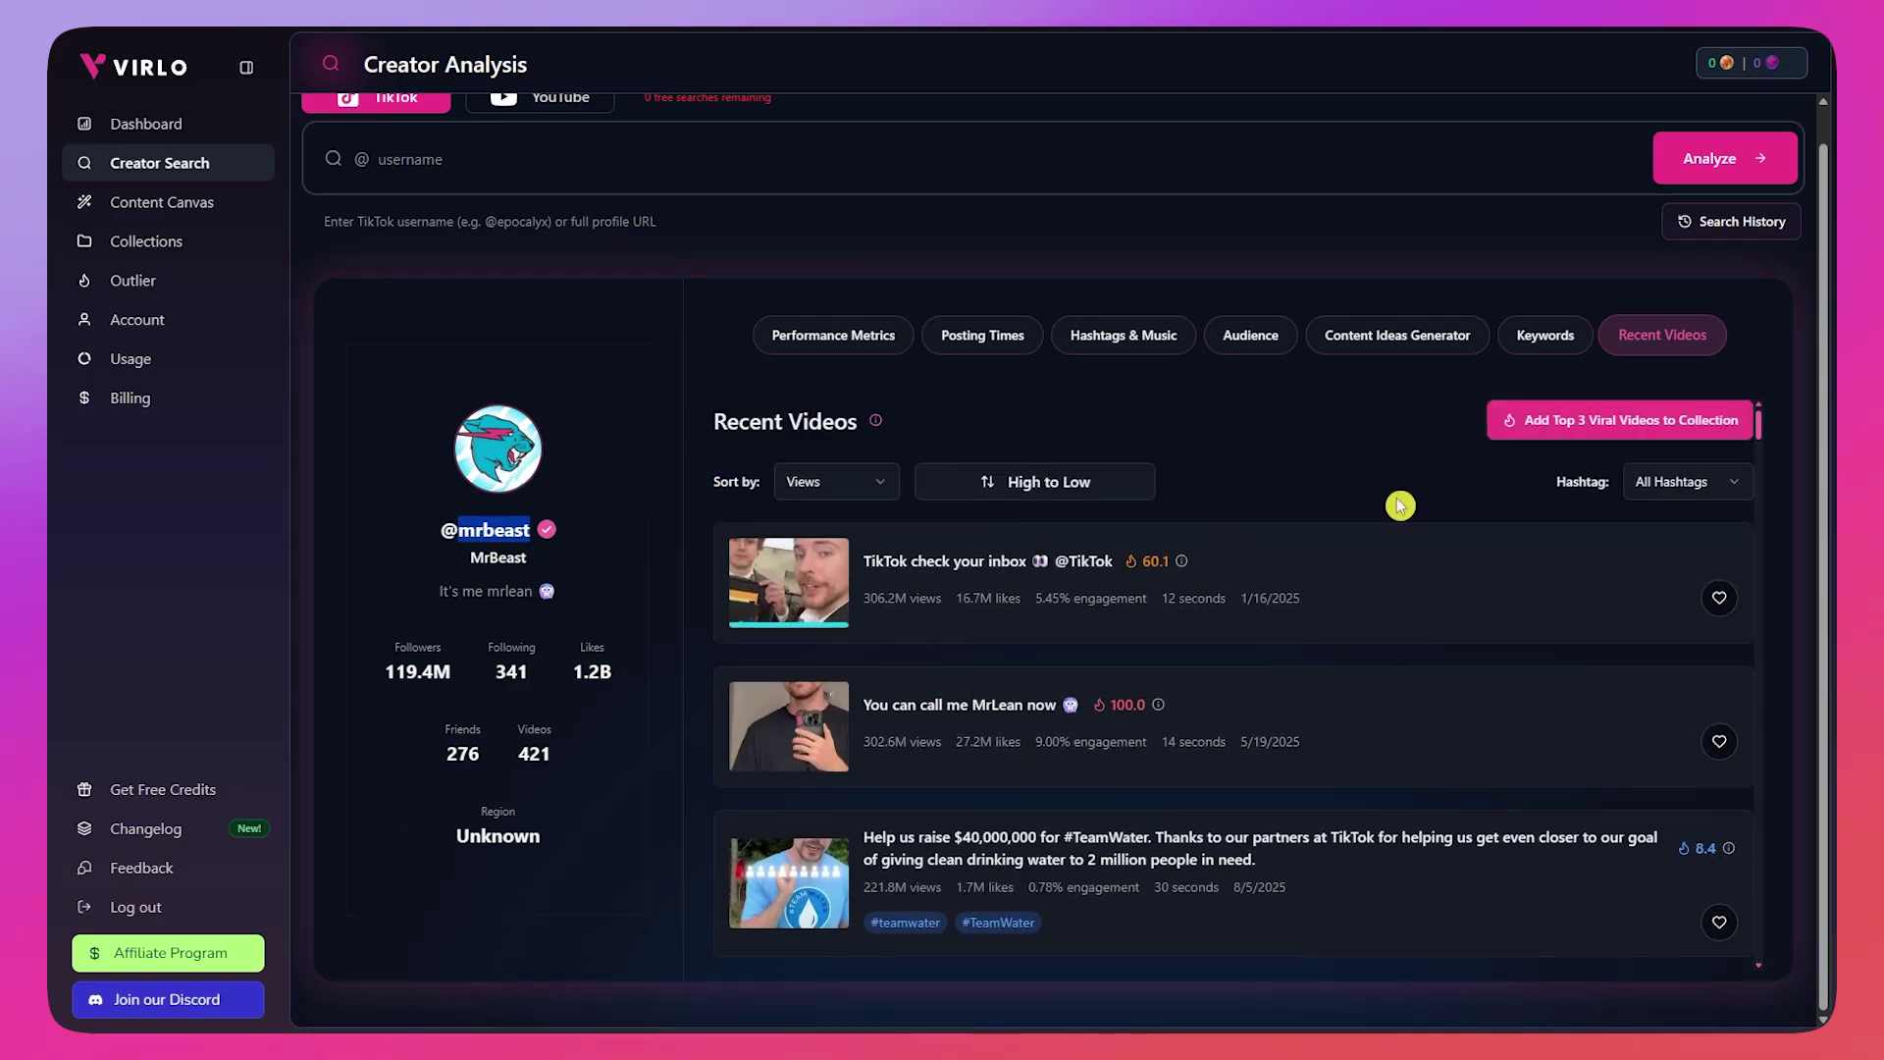
pyautogui.click(1647, 439)
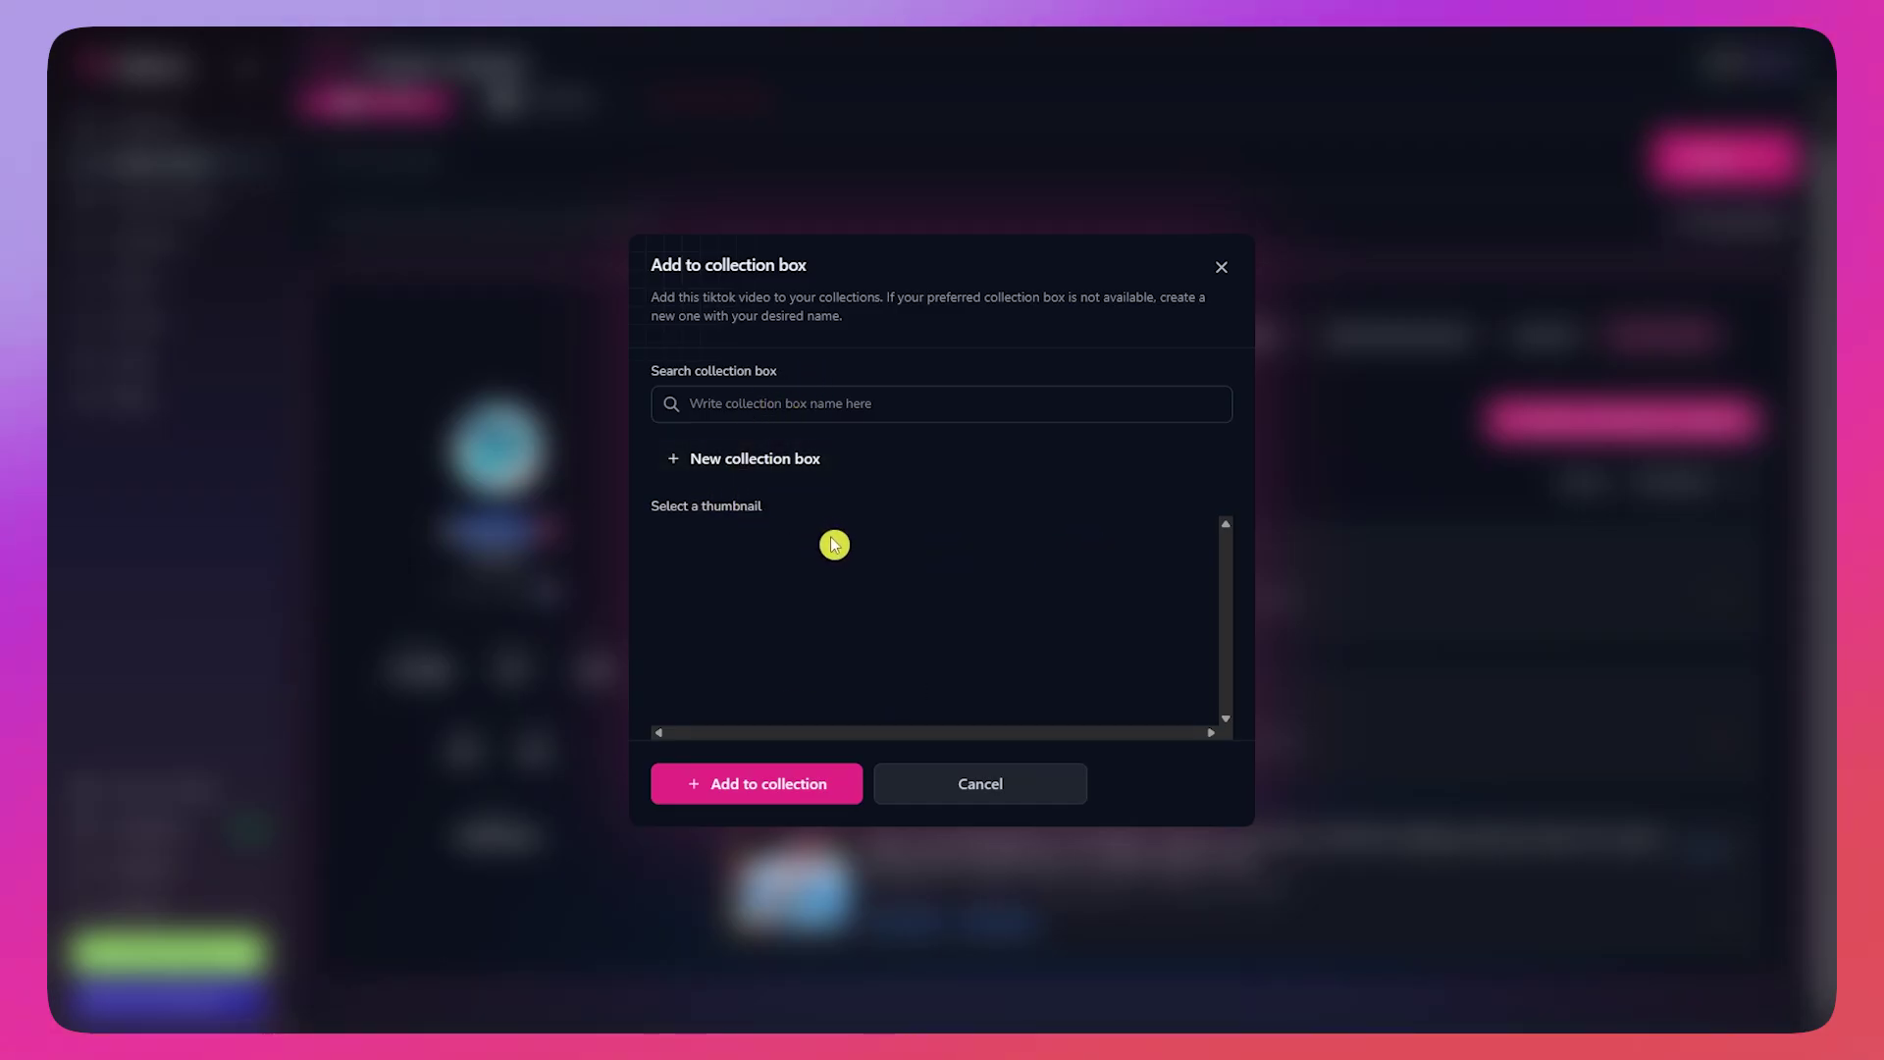
pyautogui.click(789, 783)
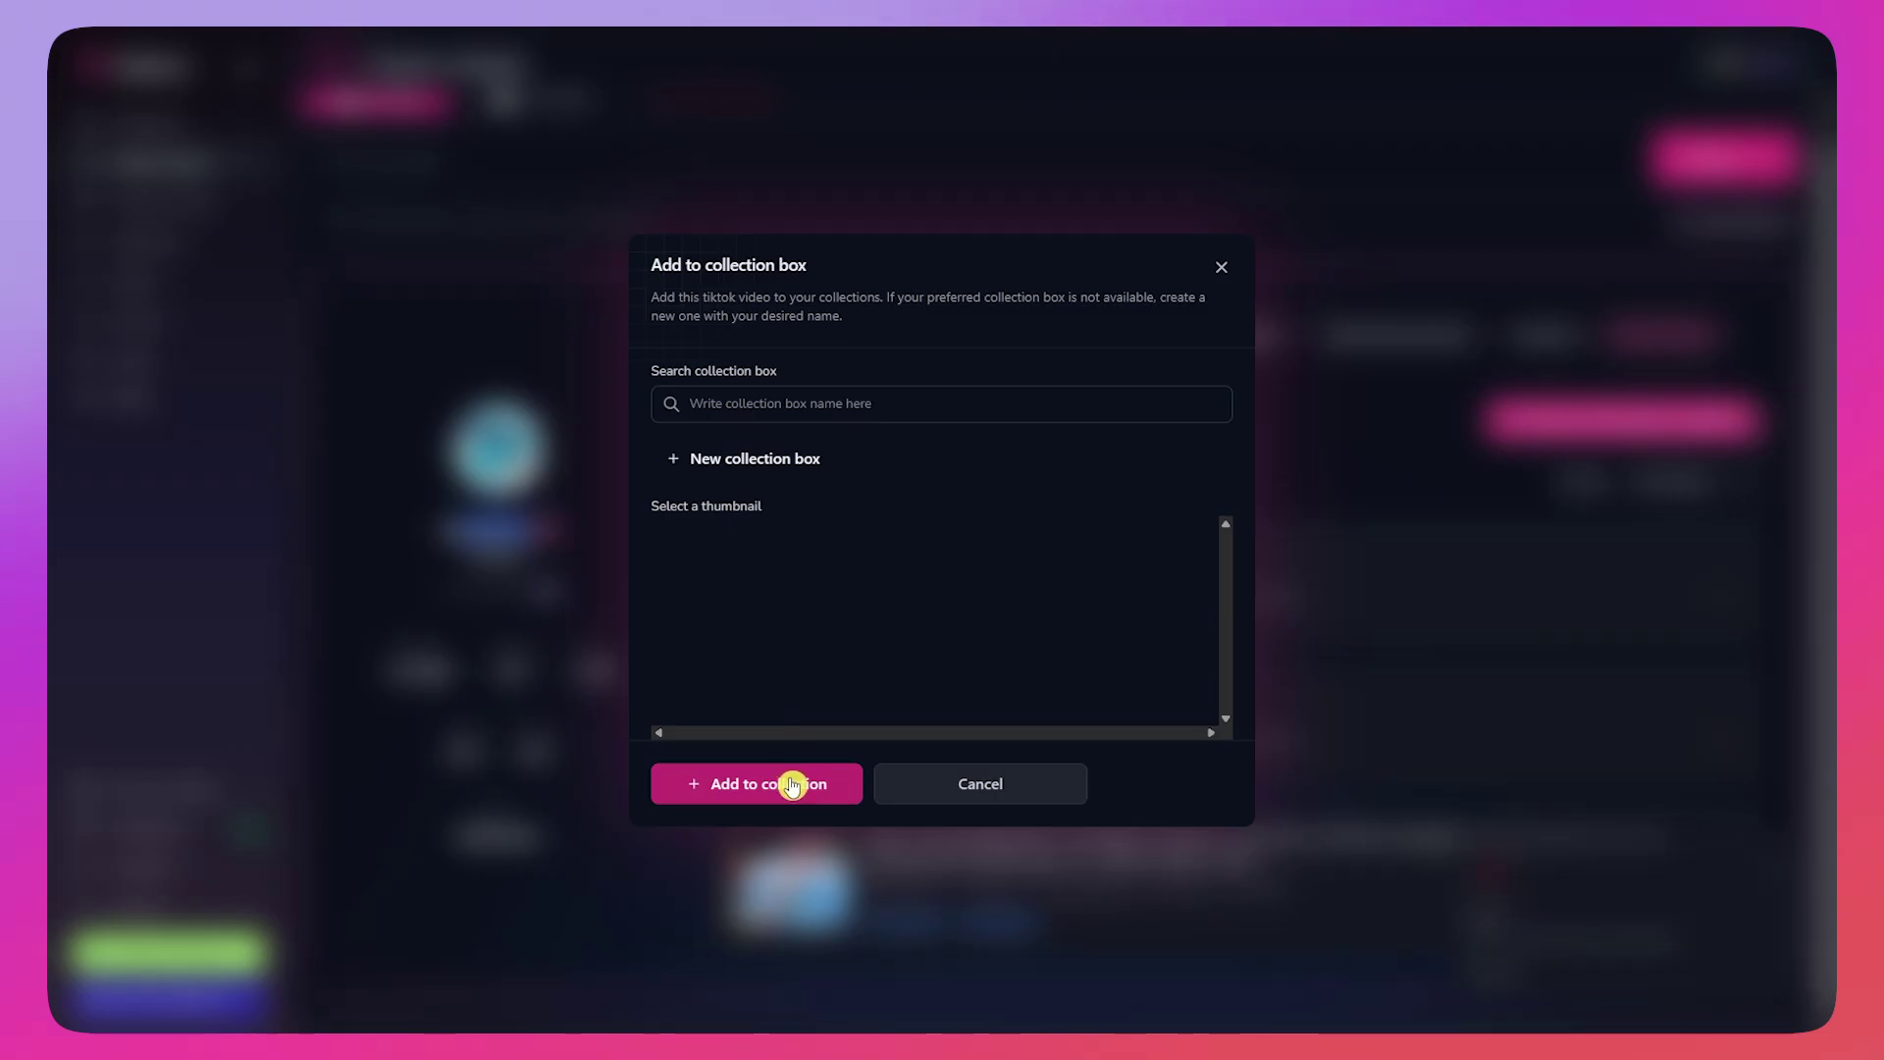
# Step: Create a collection box named "Sample collection" with the red folder thumbnail and add the top 3 viral videos to it
pyautogui.click(745, 470)
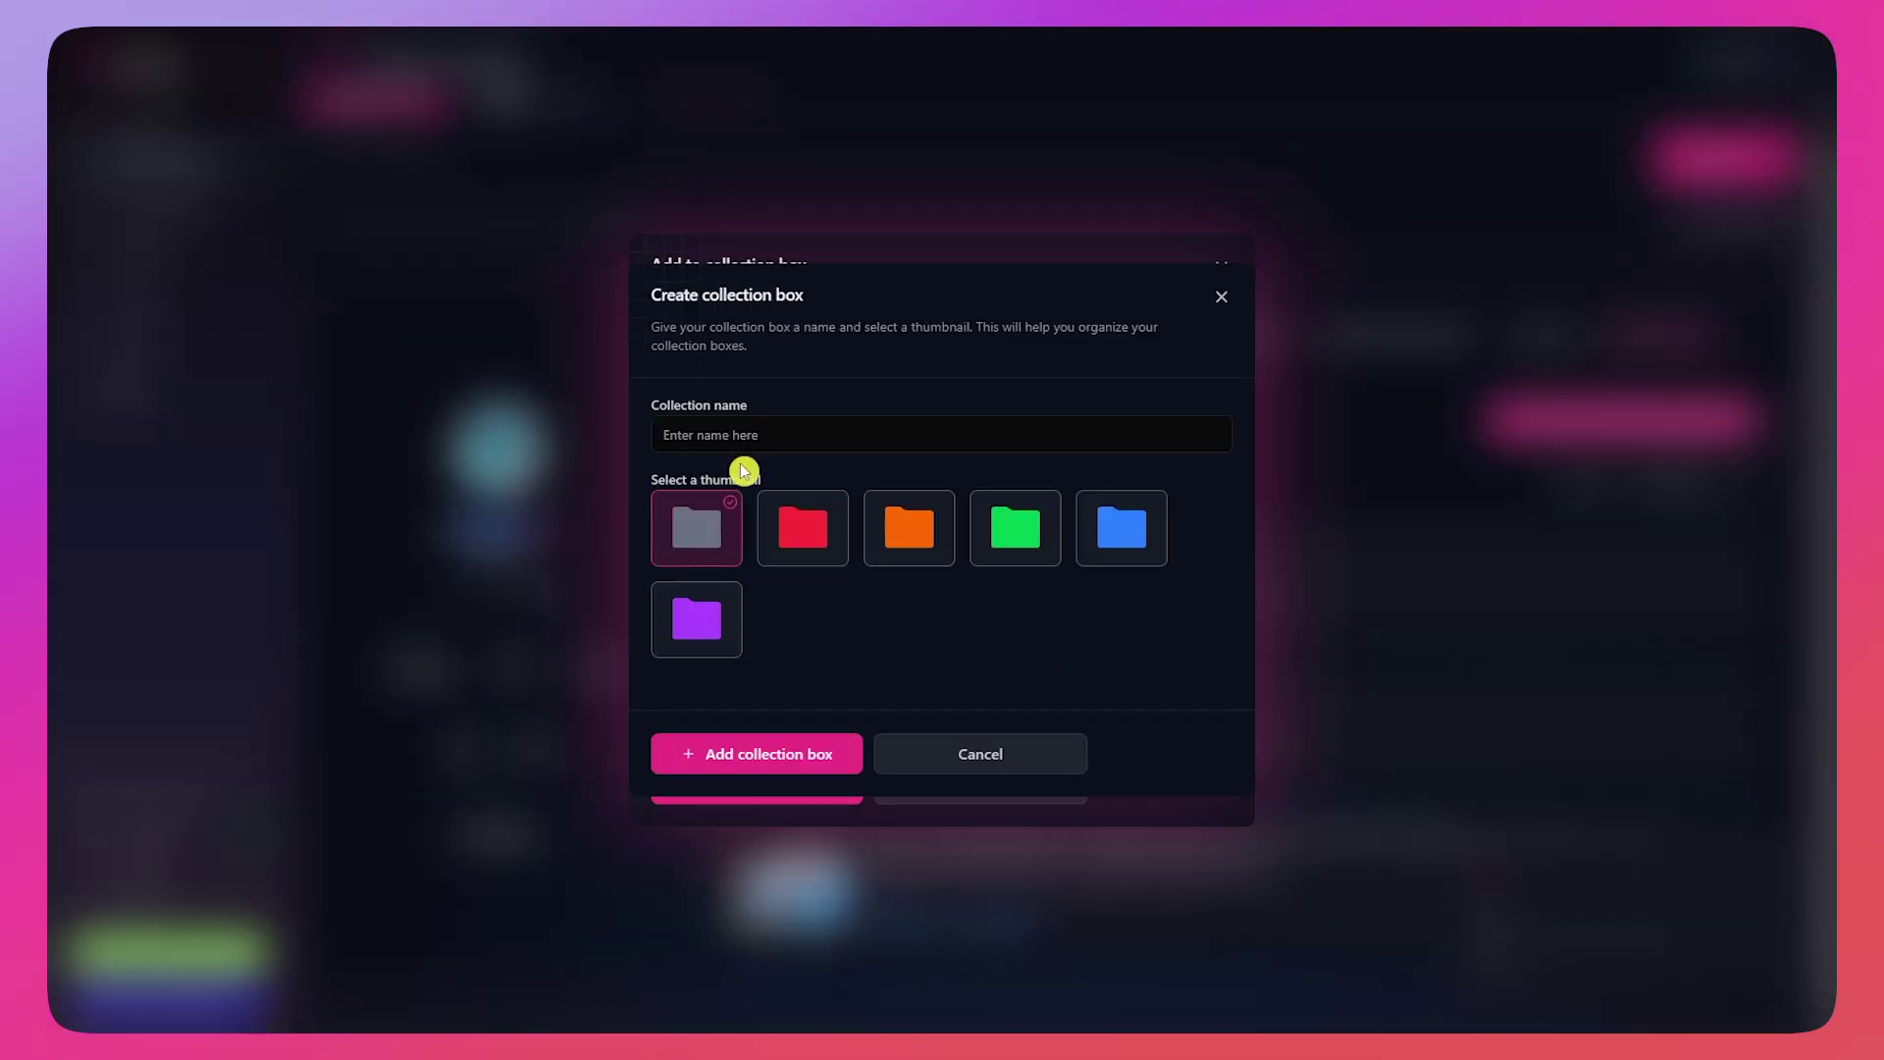
pyautogui.click(792, 523)
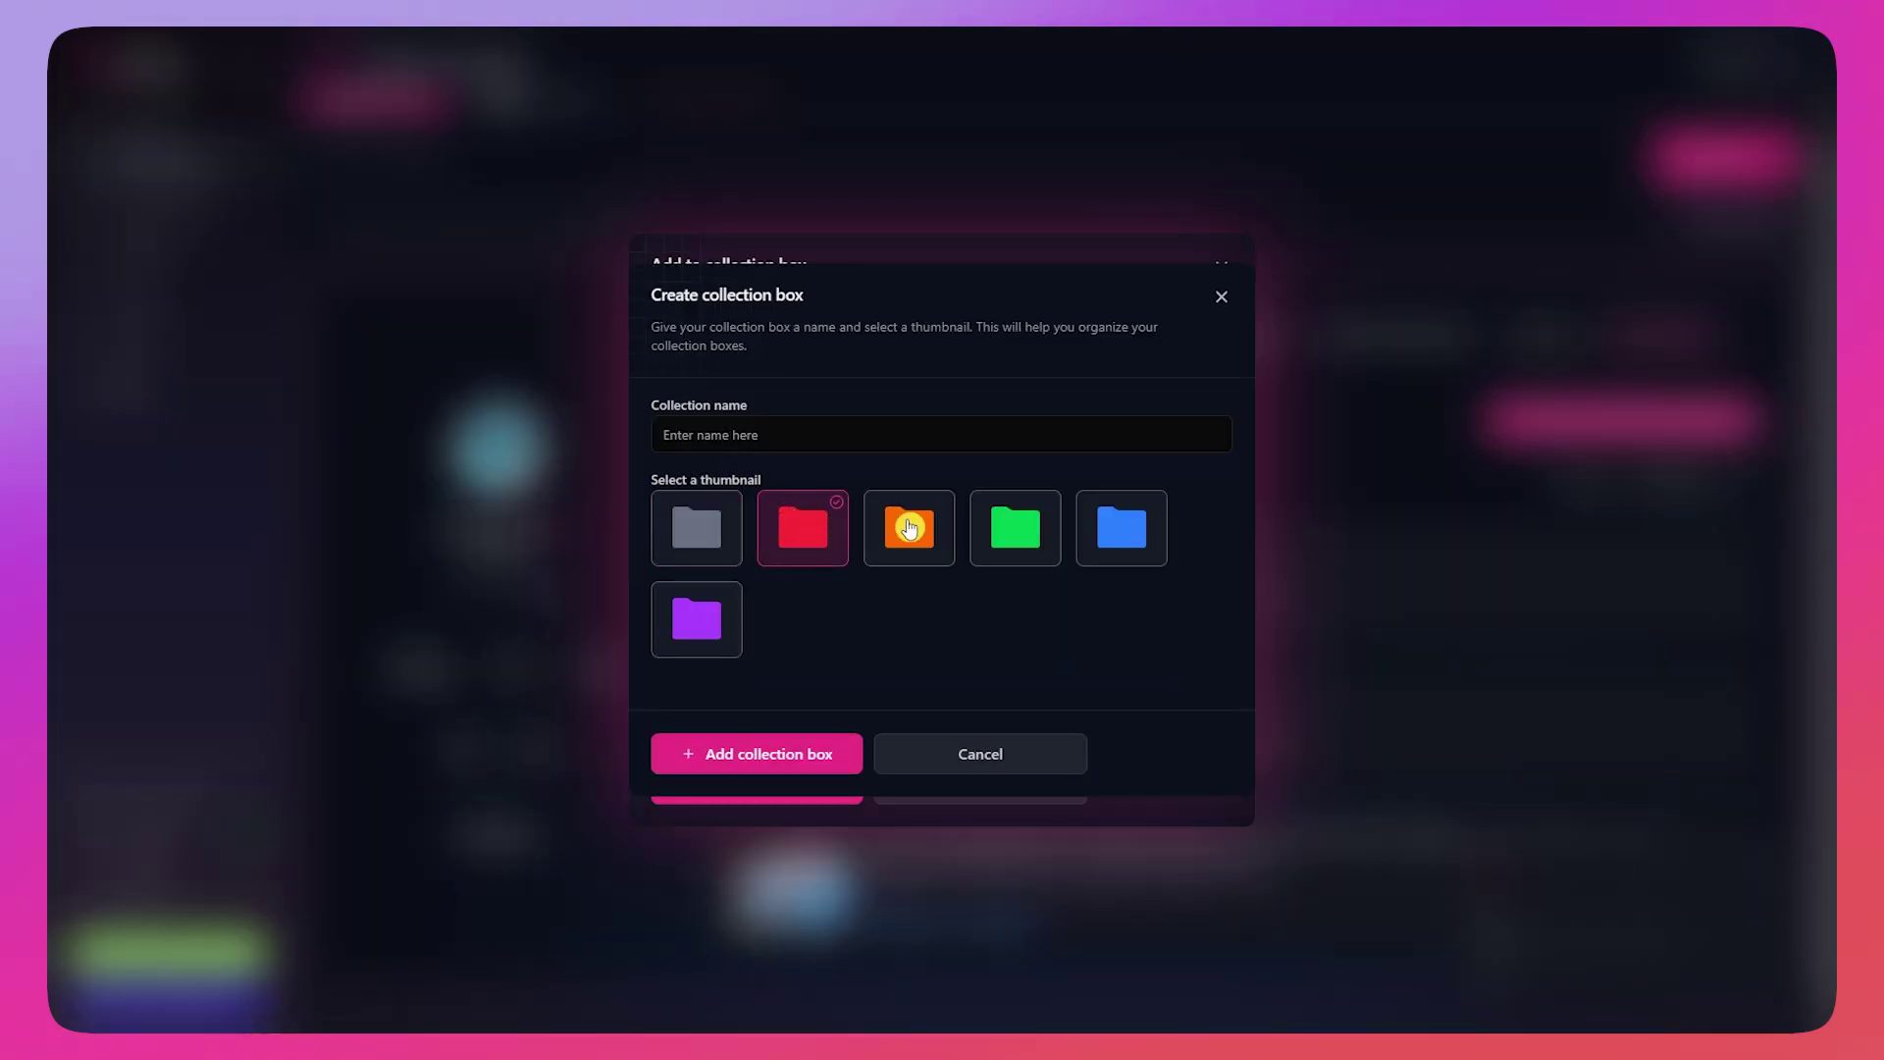
pyautogui.click(790, 753)
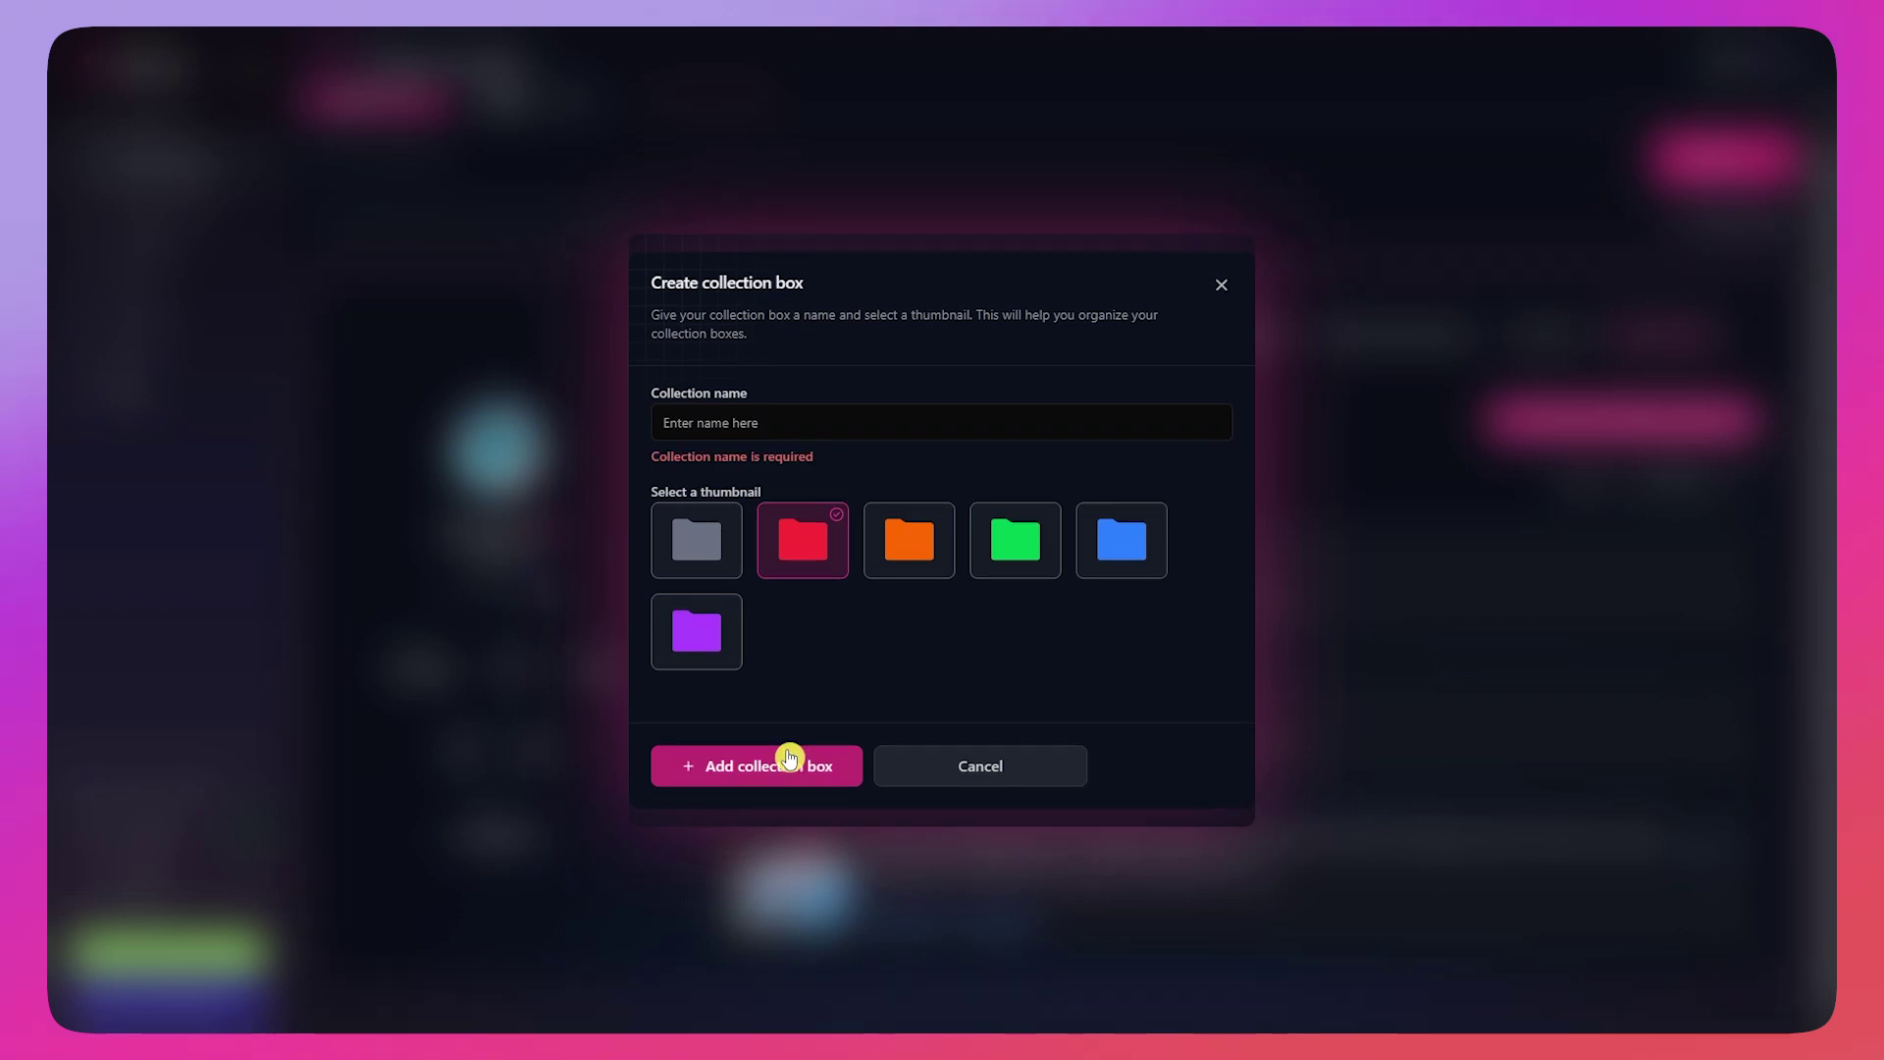
pyautogui.click(768, 416)
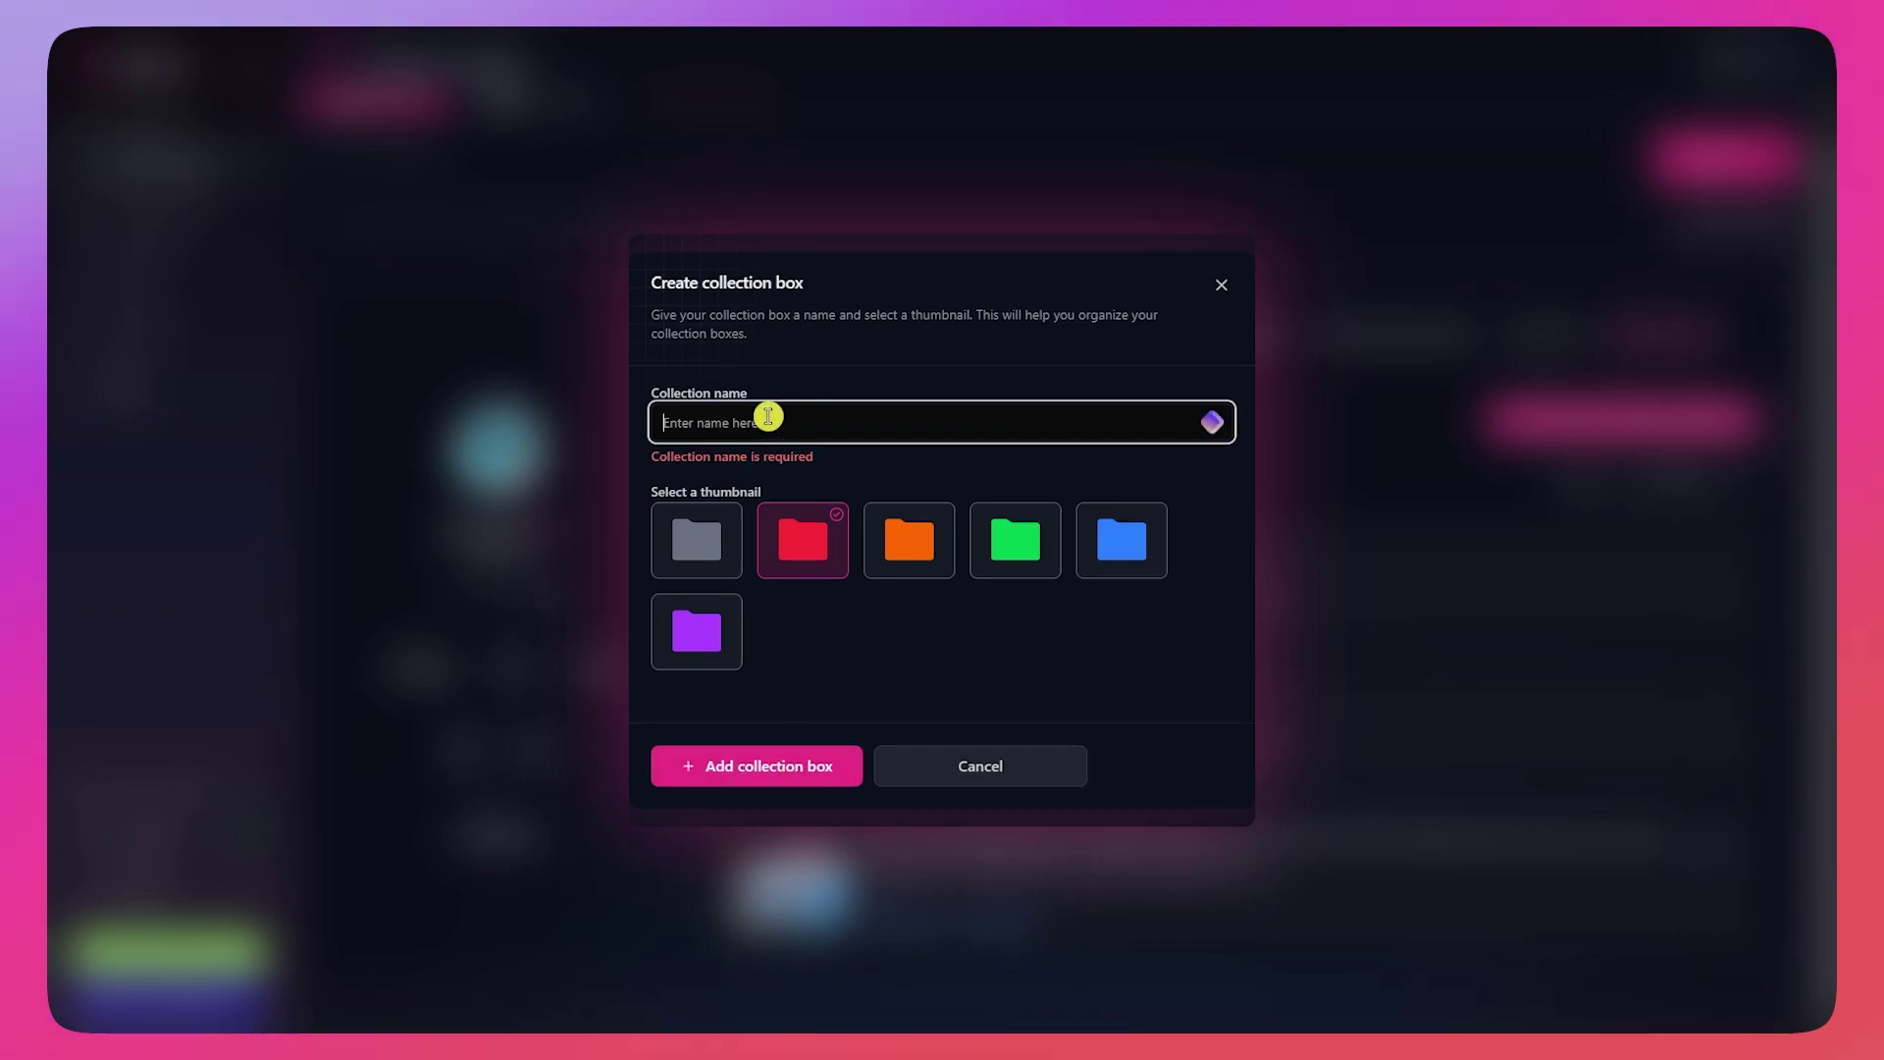
pyautogui.write('sA')
pyautogui.press('BackSpace')
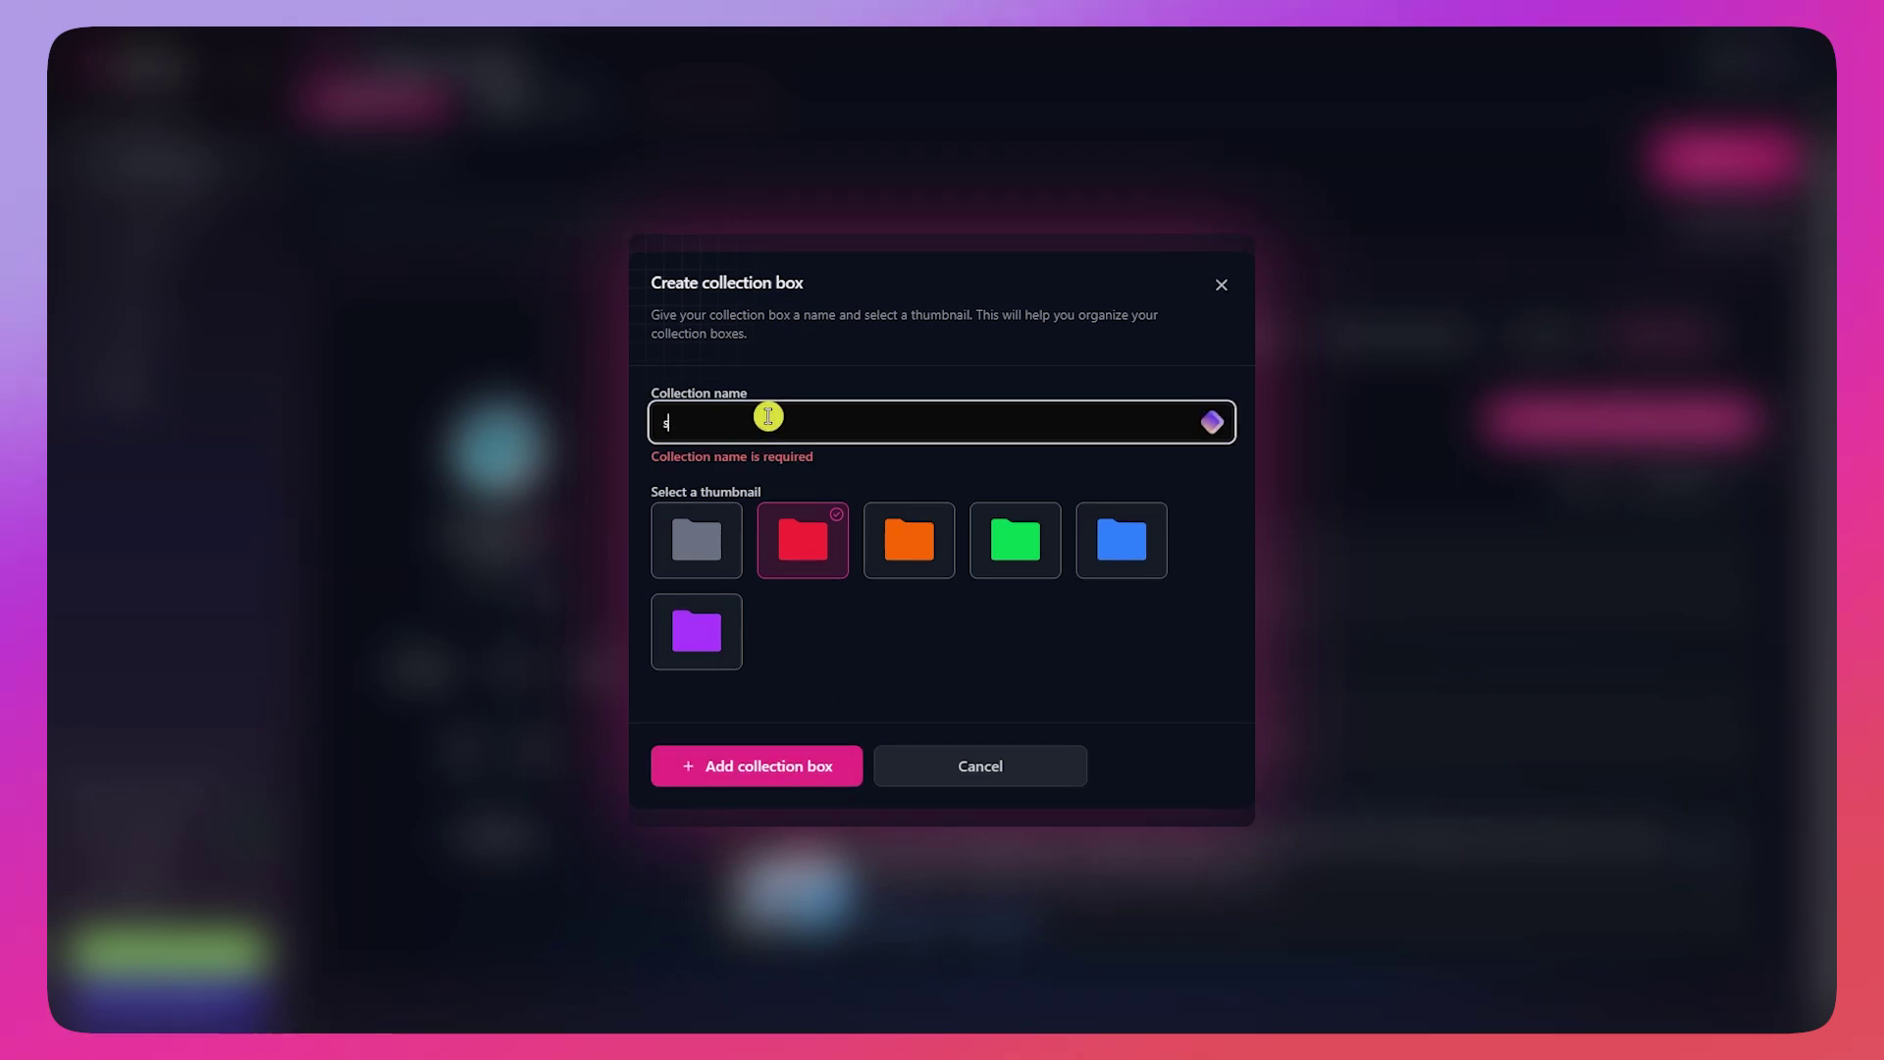
pyautogui.write('ample collection')
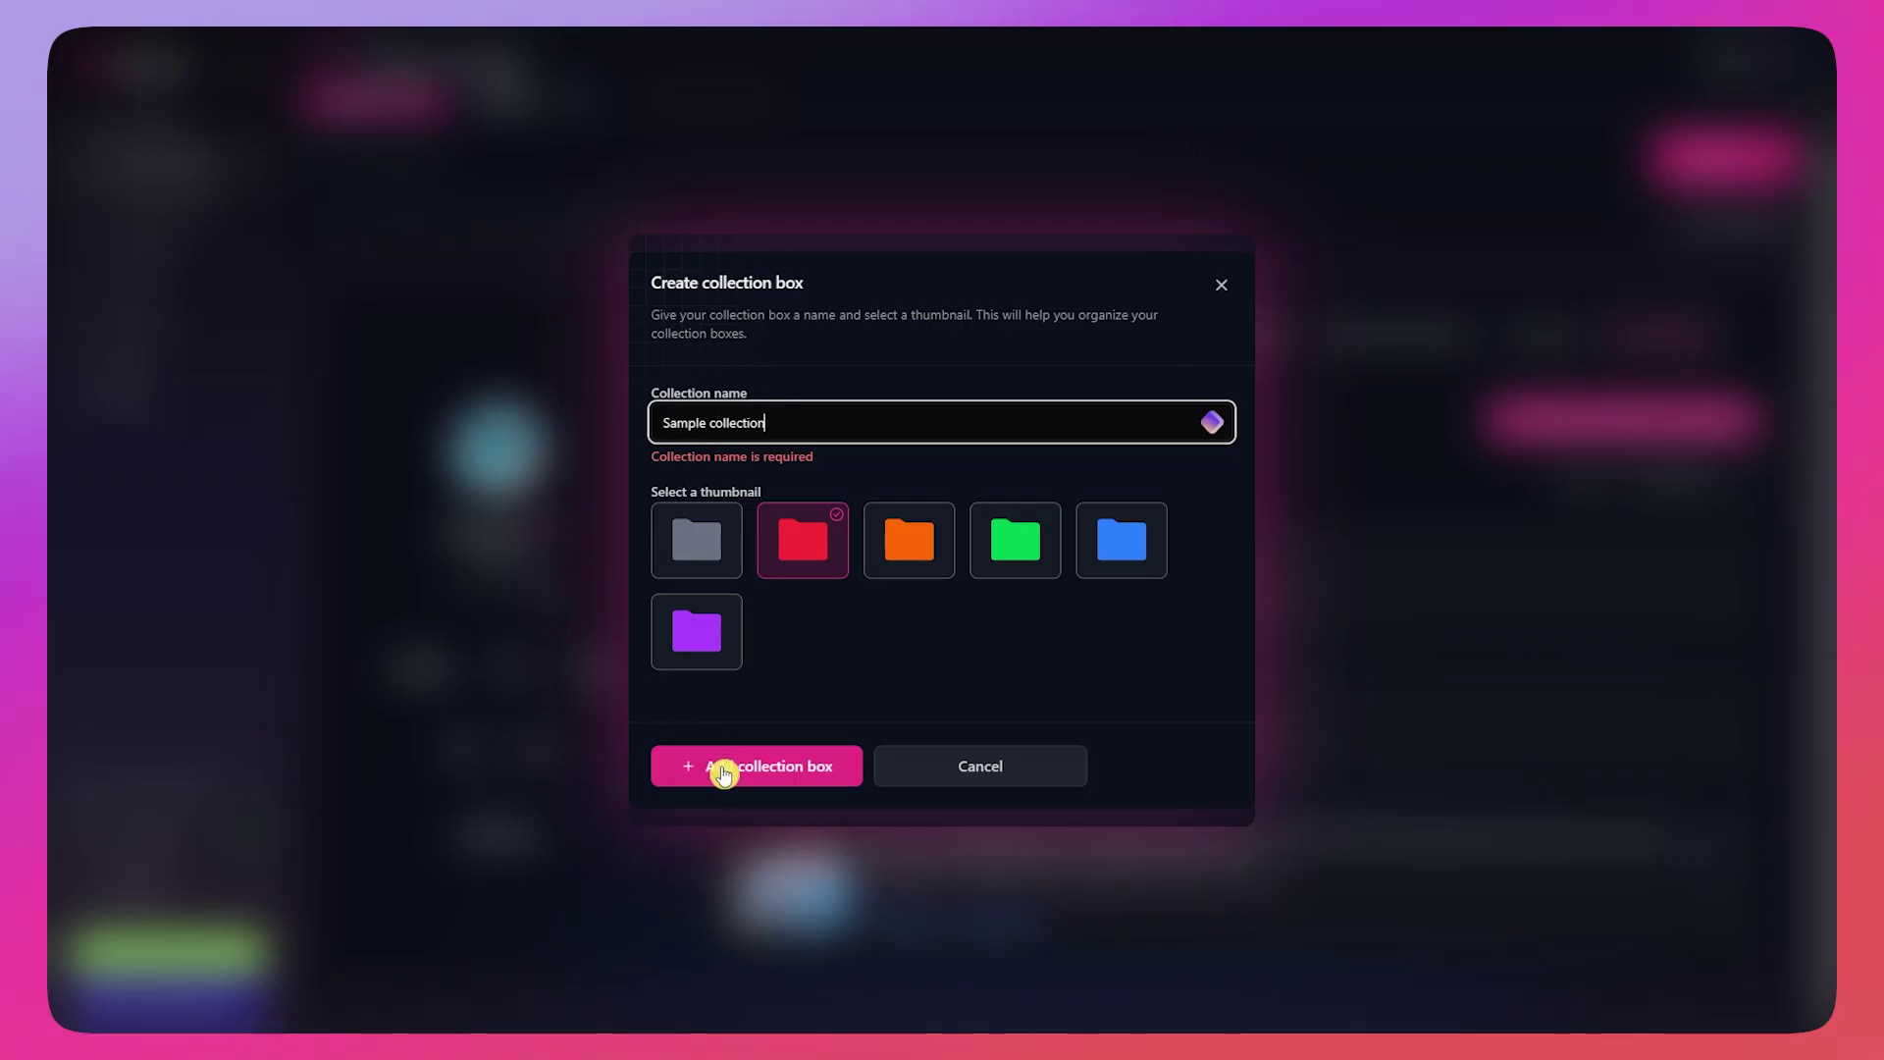
pyautogui.click(723, 770)
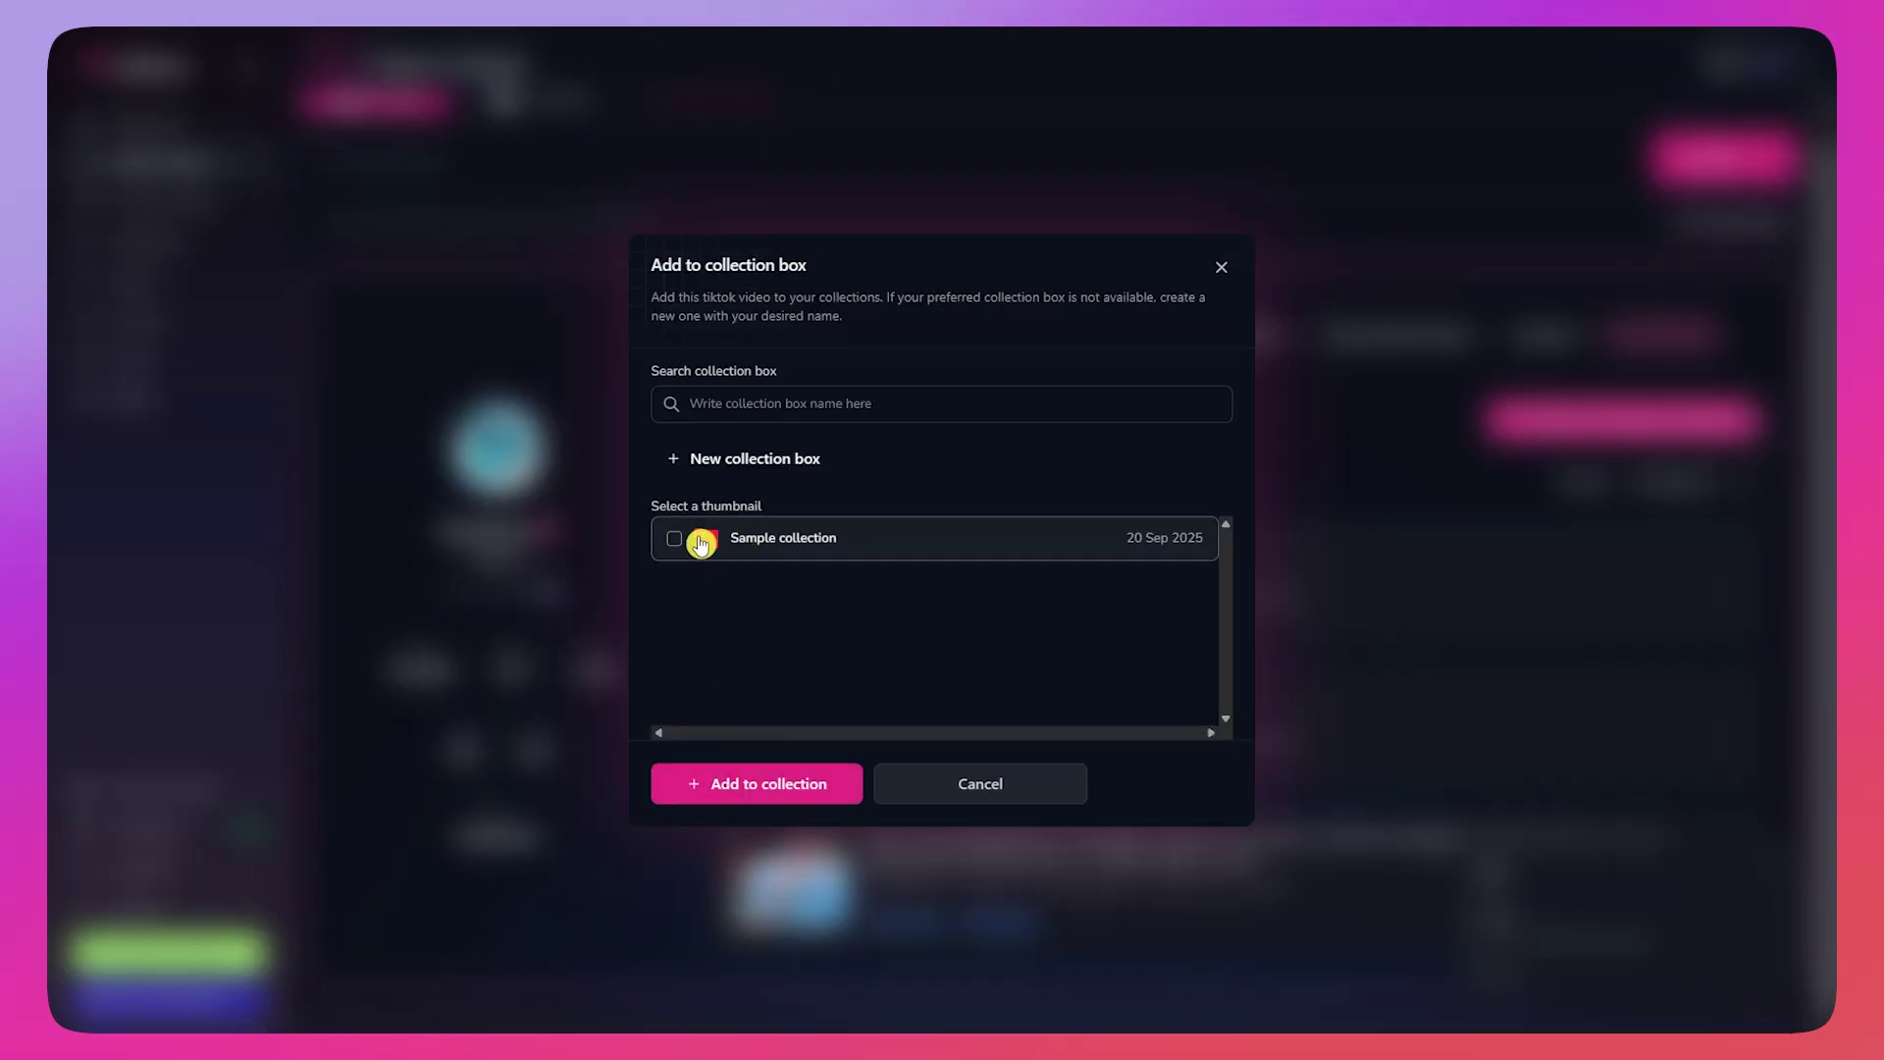
pyautogui.click(681, 546)
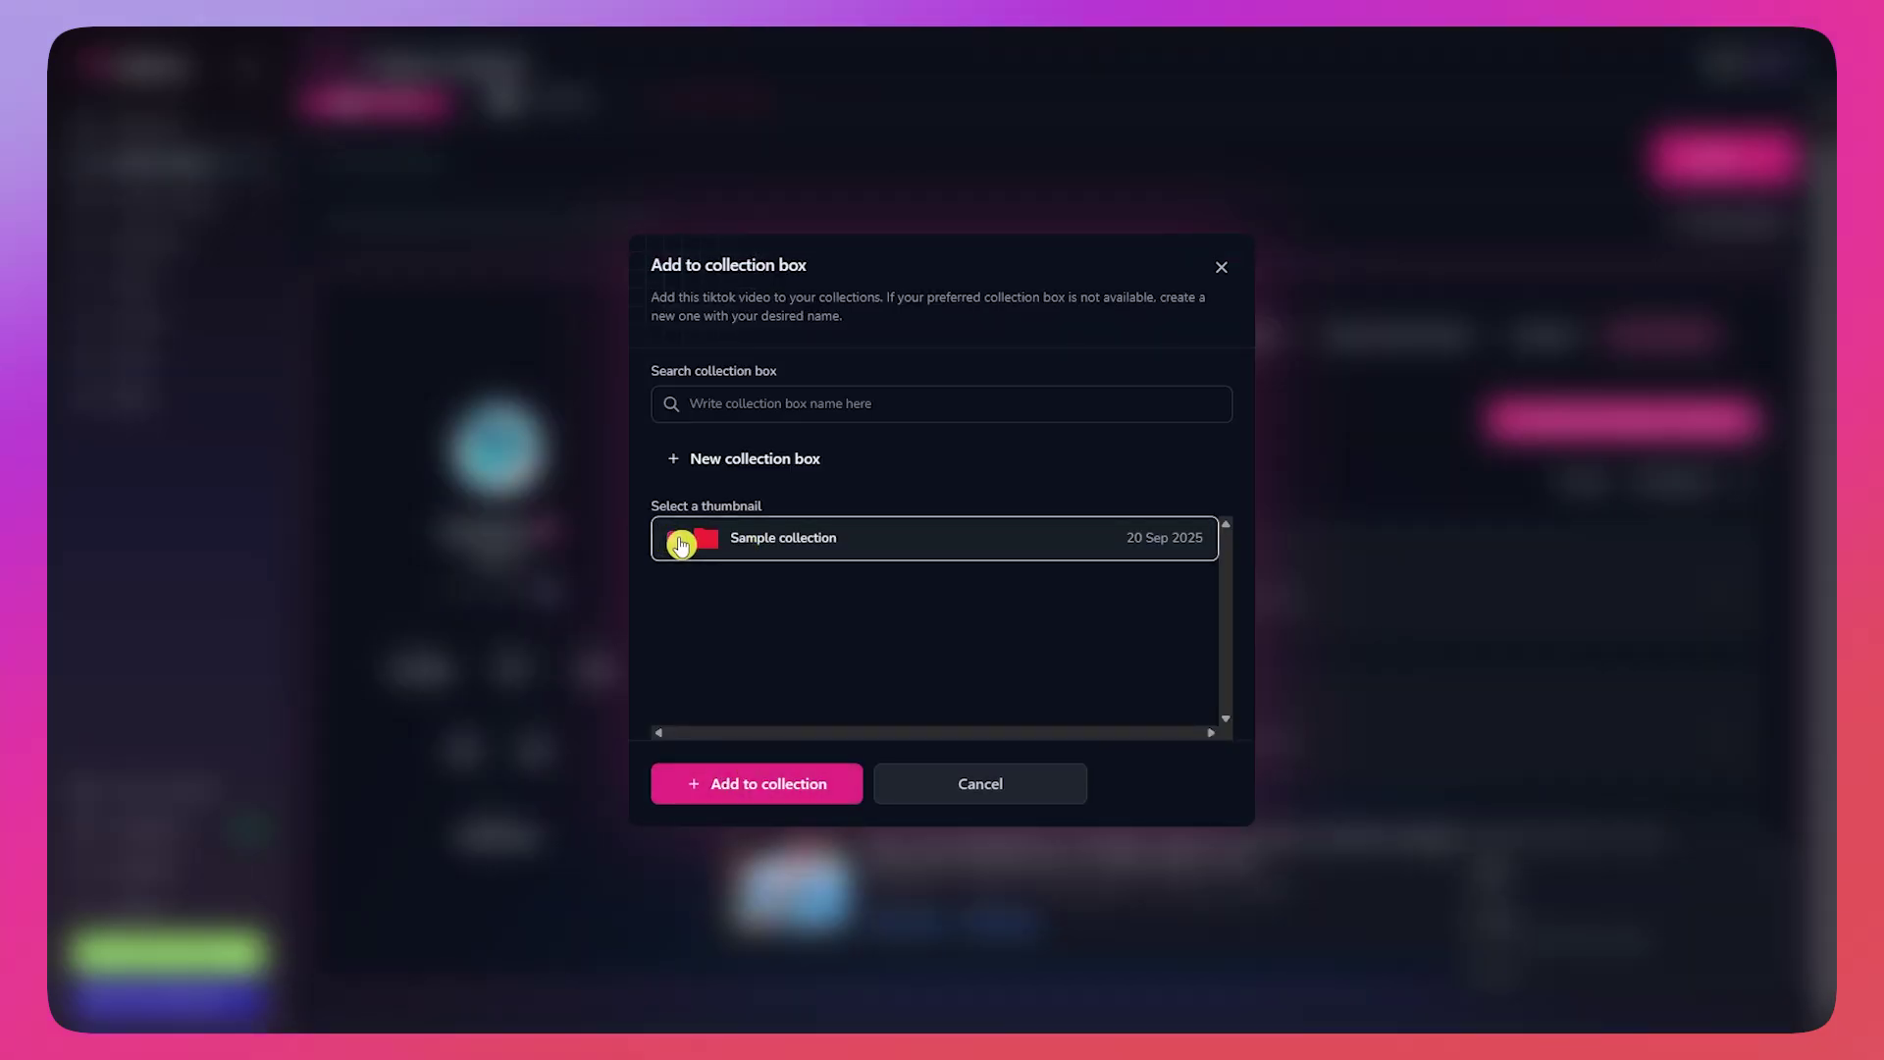
pyautogui.click(772, 784)
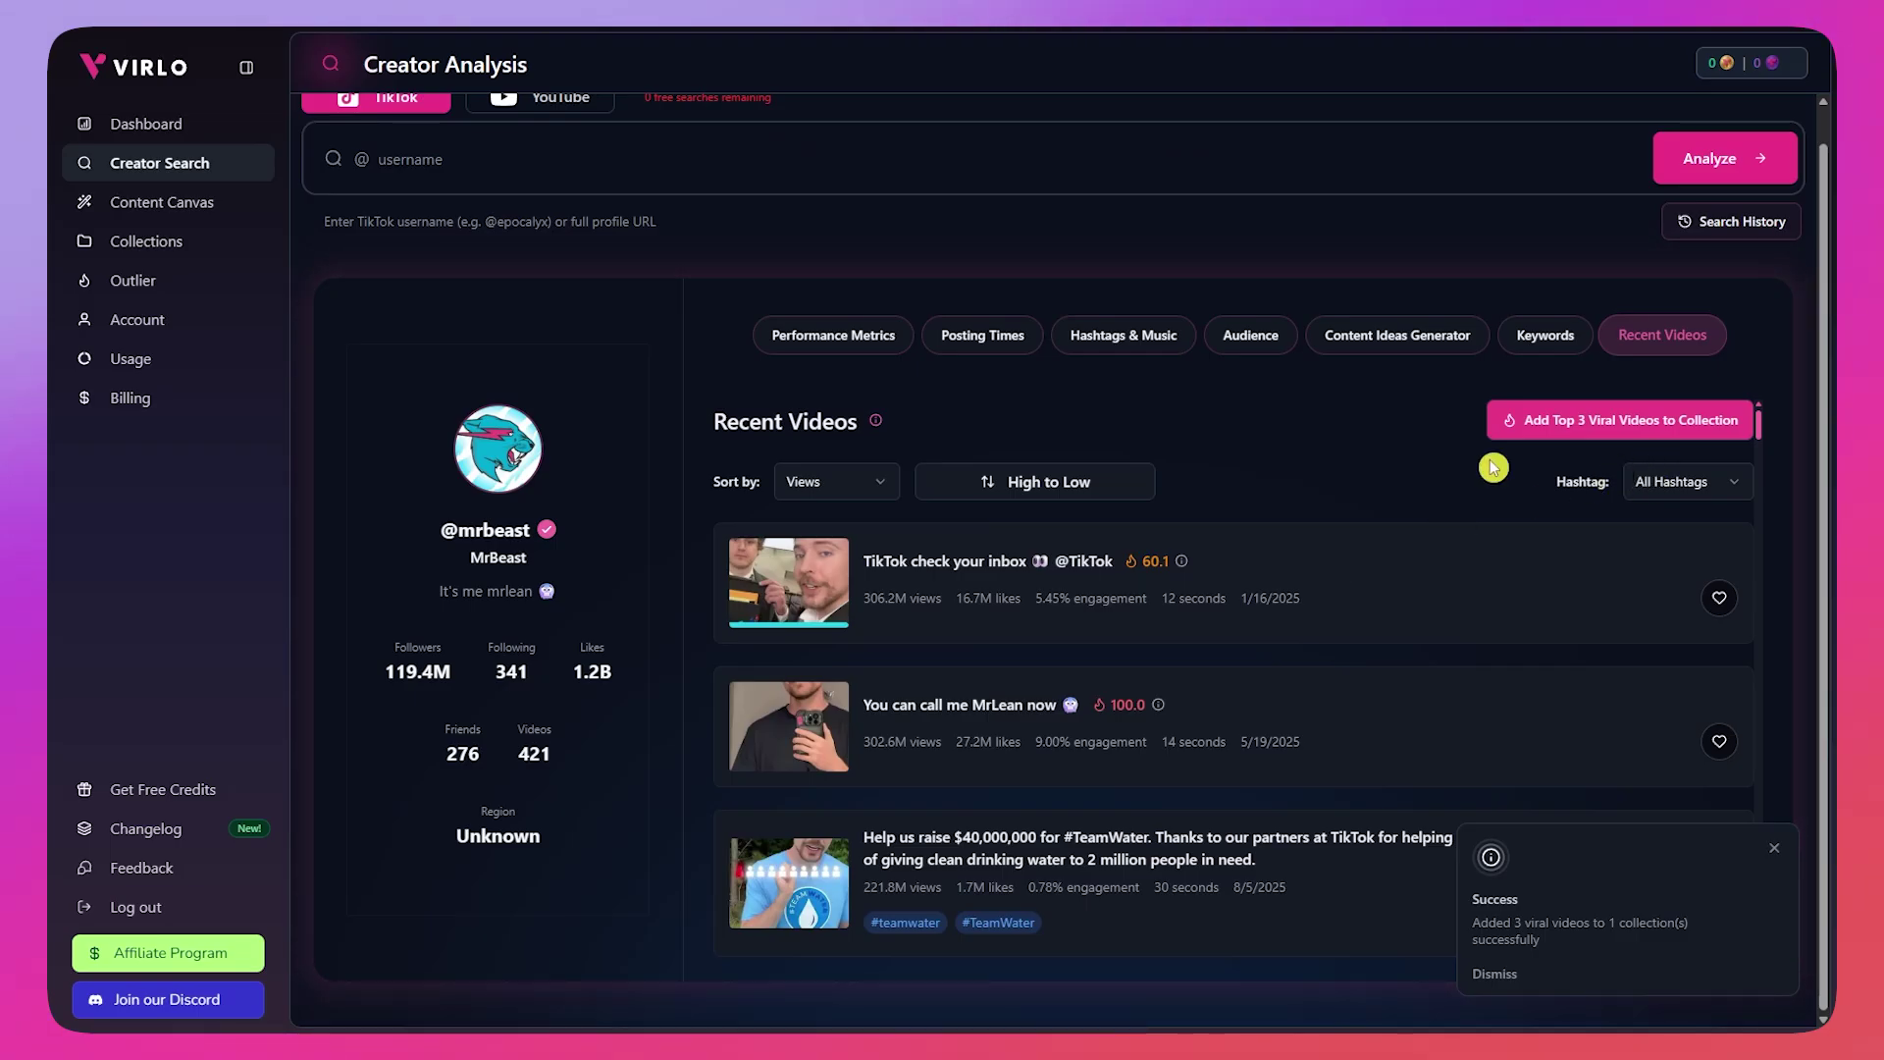
# Step: Review the mrbeast profile's performance metrics, posting times heatmap and Content Ideas Generator
pyautogui.scroll(-4, 1144, 673)
pyautogui.scroll(5, 1187, 726)
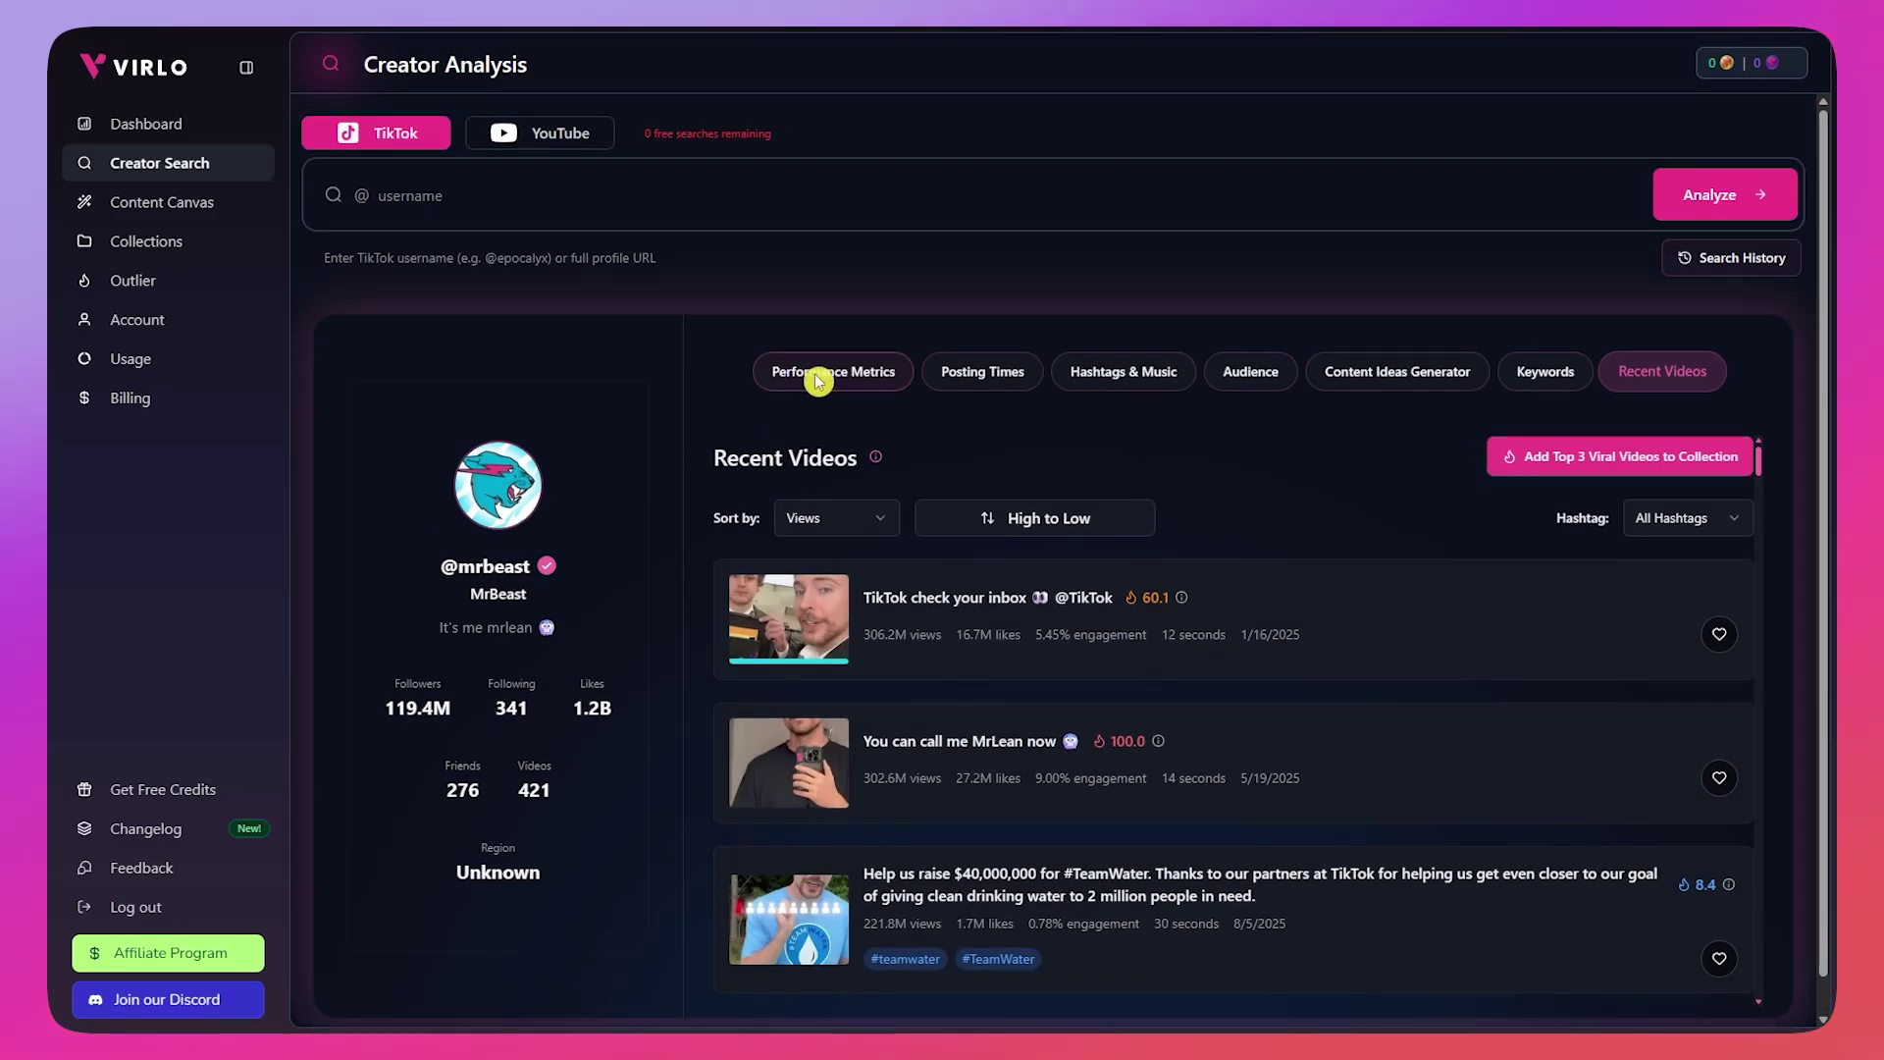
pyautogui.click(817, 379)
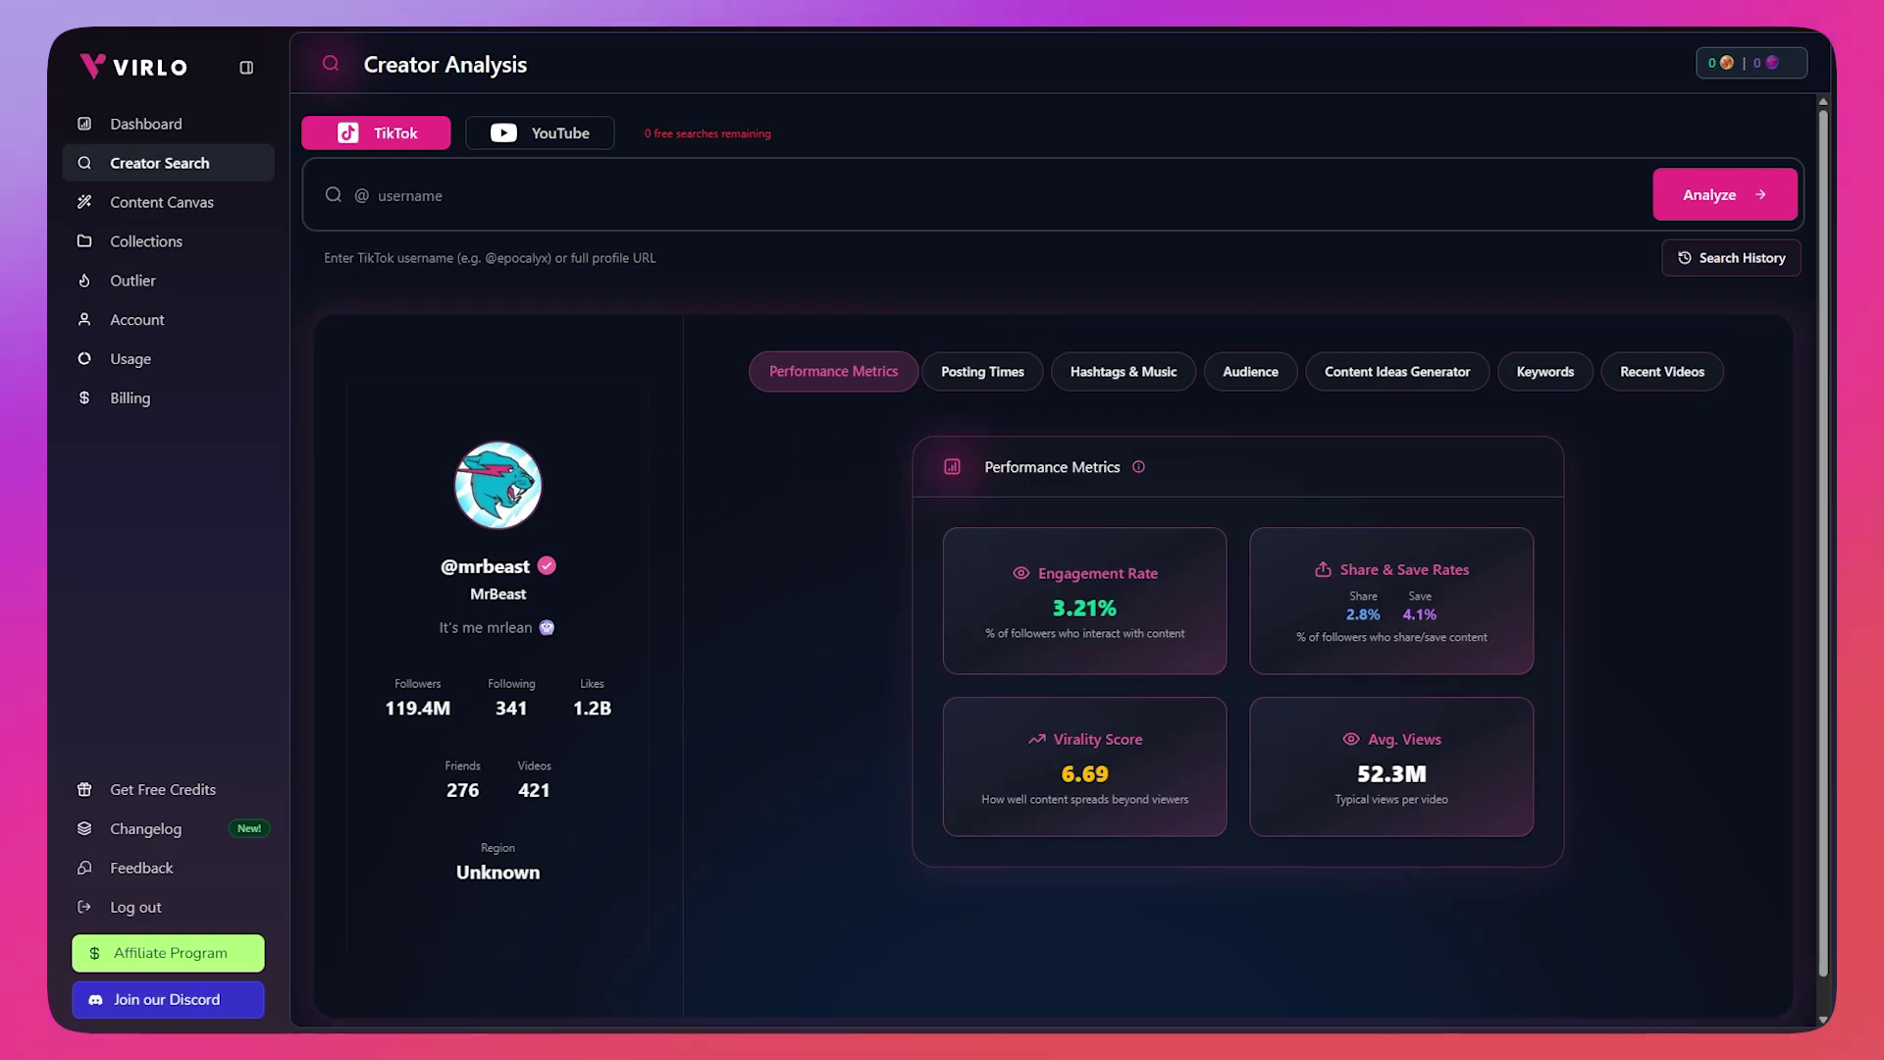
pyautogui.click(1001, 374)
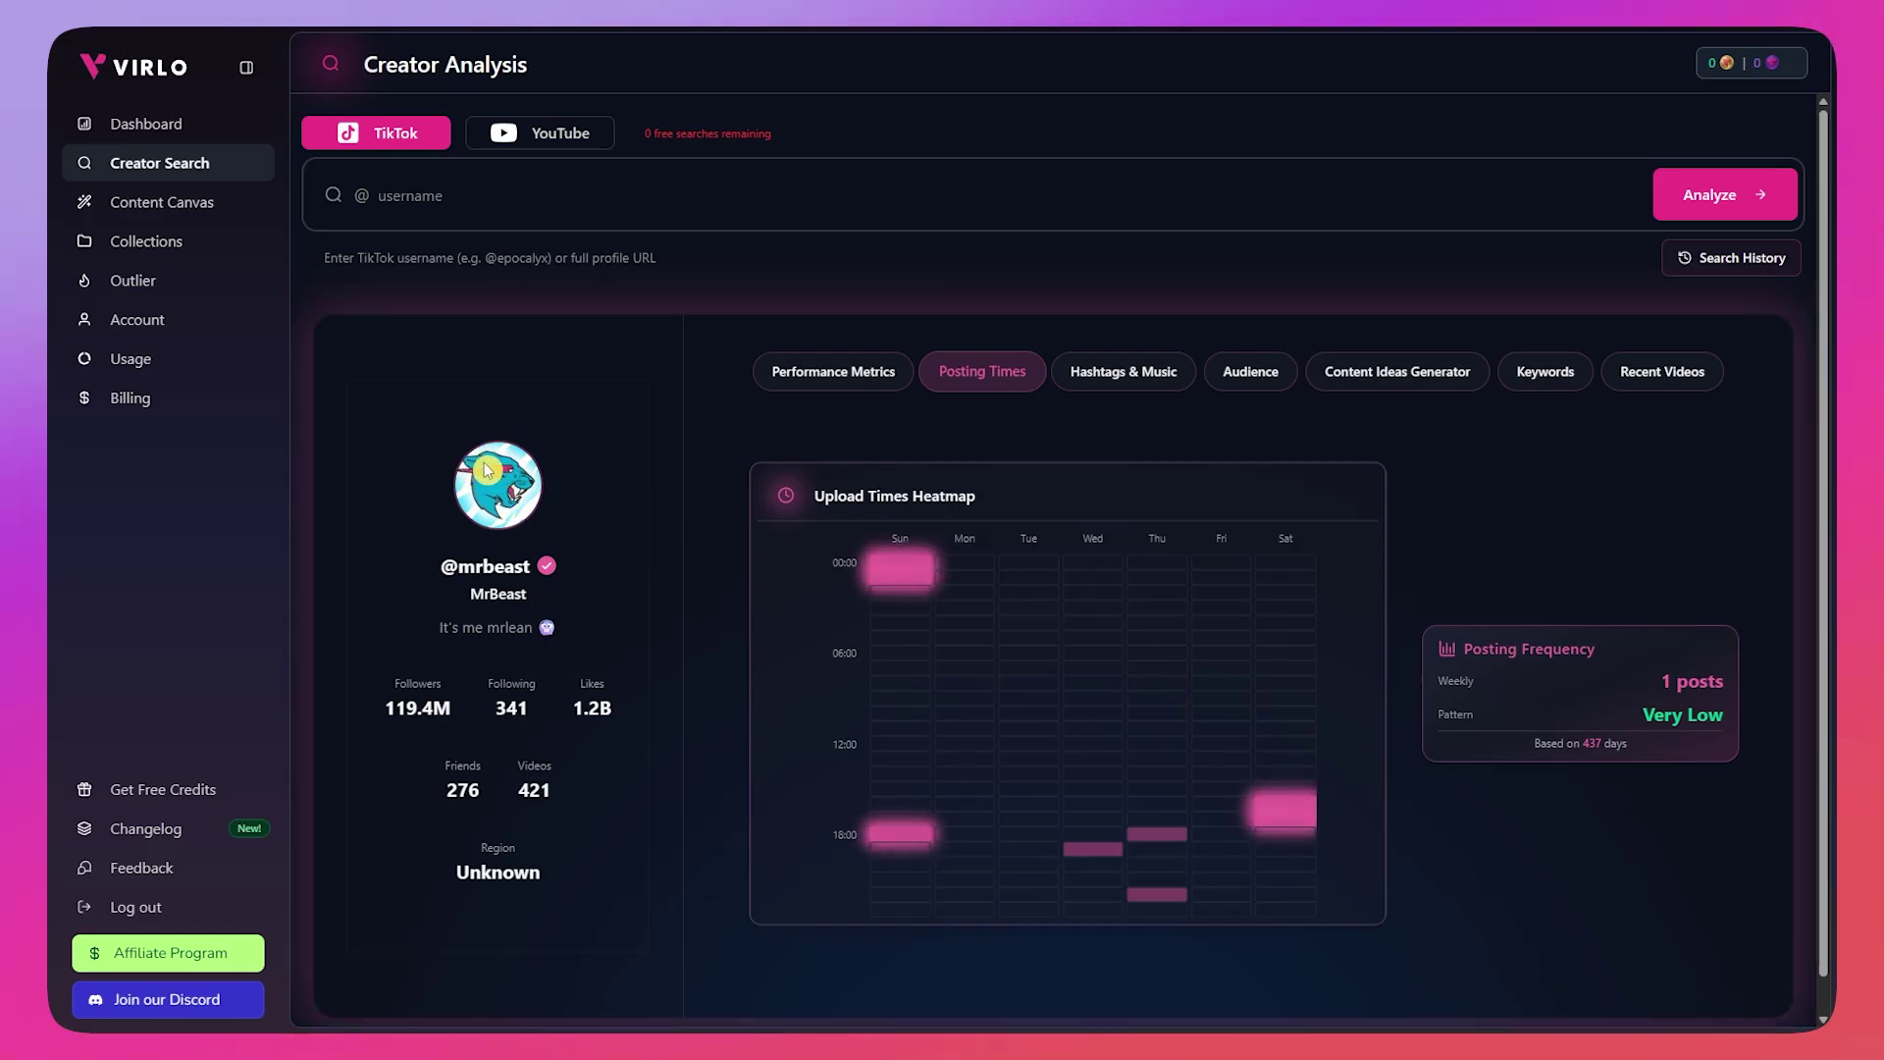
pyautogui.click(1381, 373)
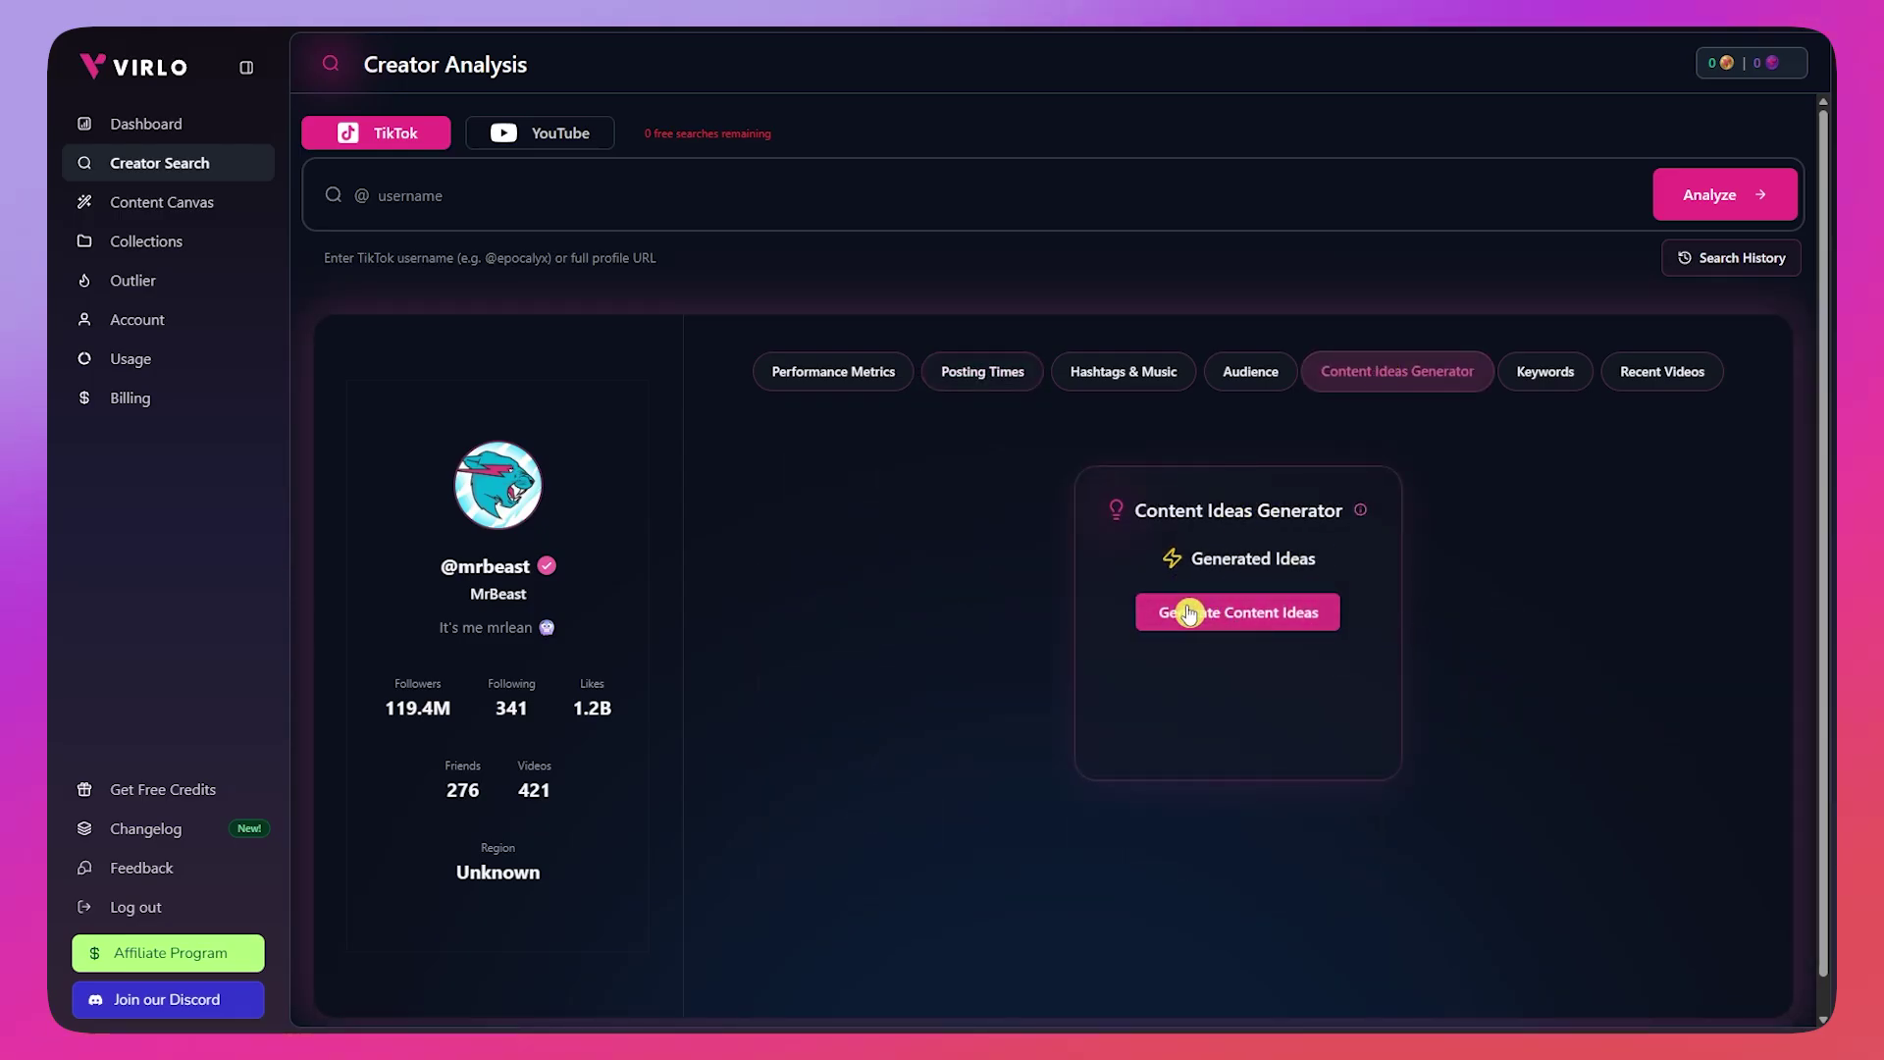
# Step: Browse the mrbeast profile's recent videos sorted by views and switch the creator search to YouTube
pyautogui.click(1641, 373)
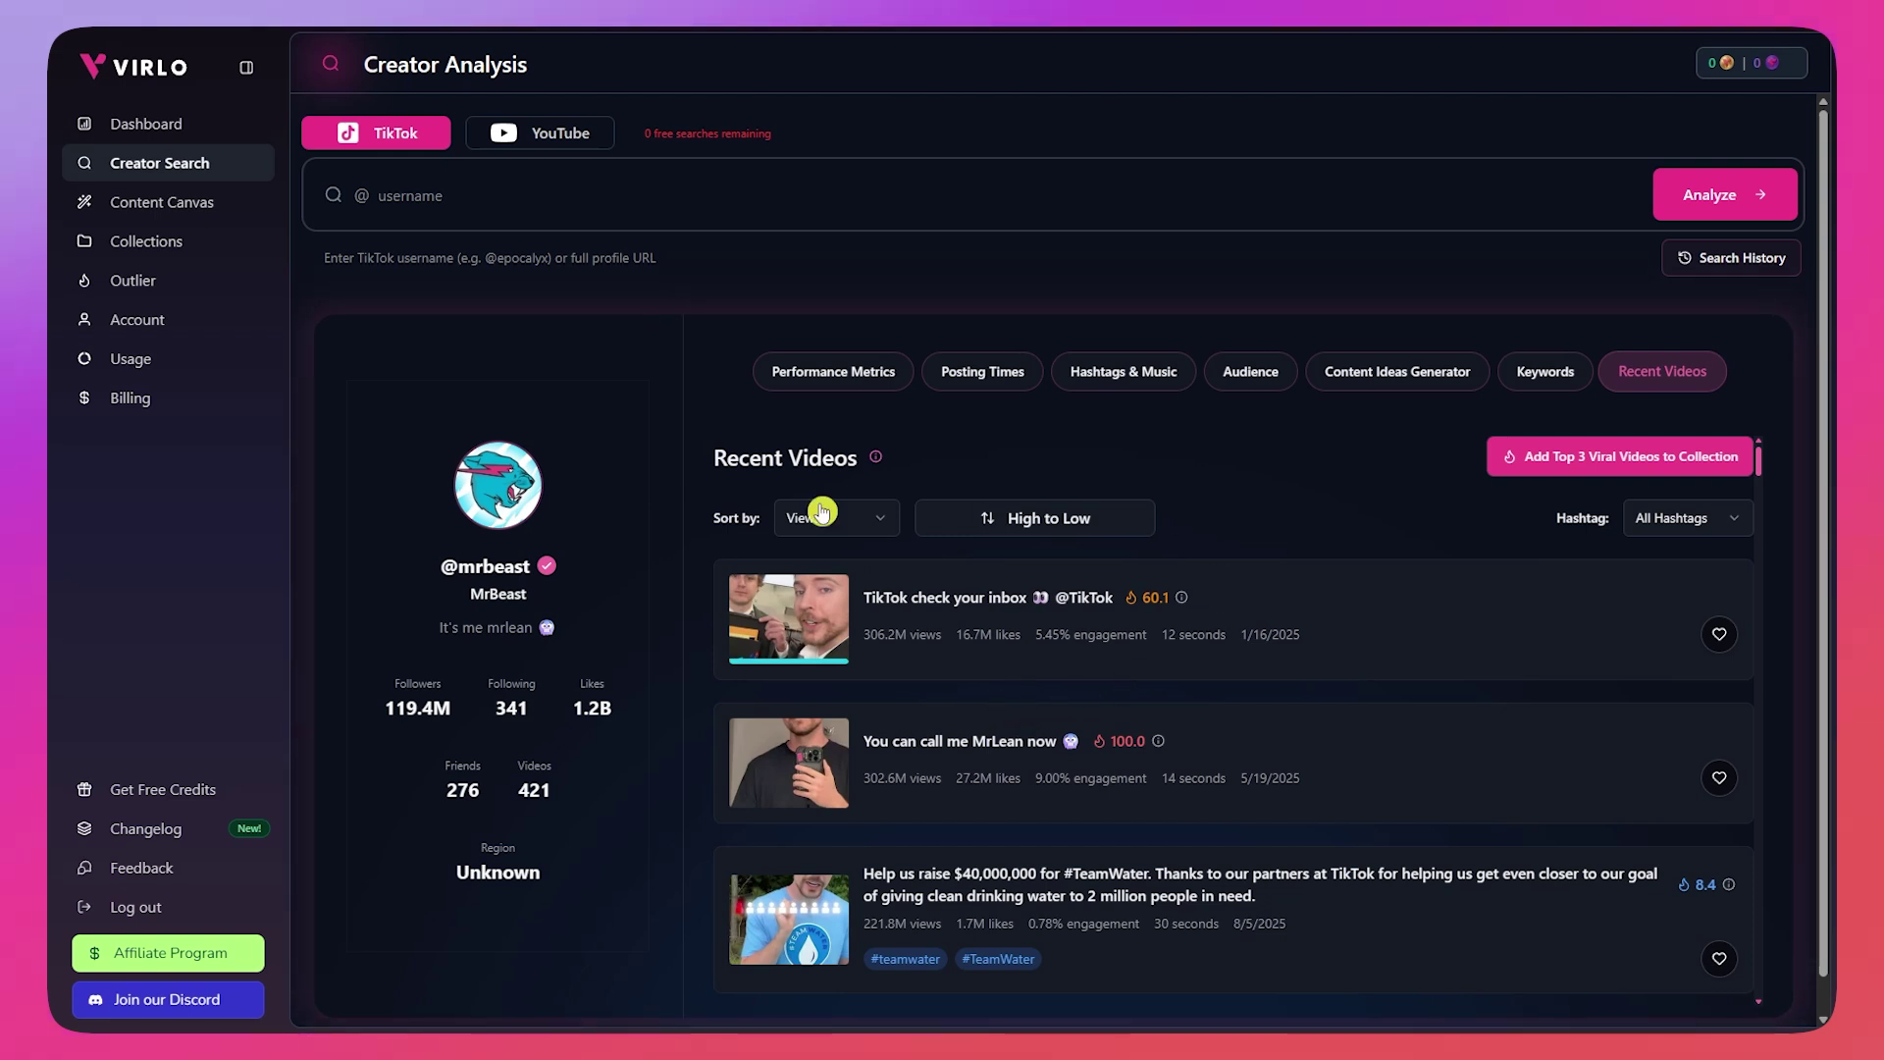
pyautogui.scroll(-2, 1016, 677)
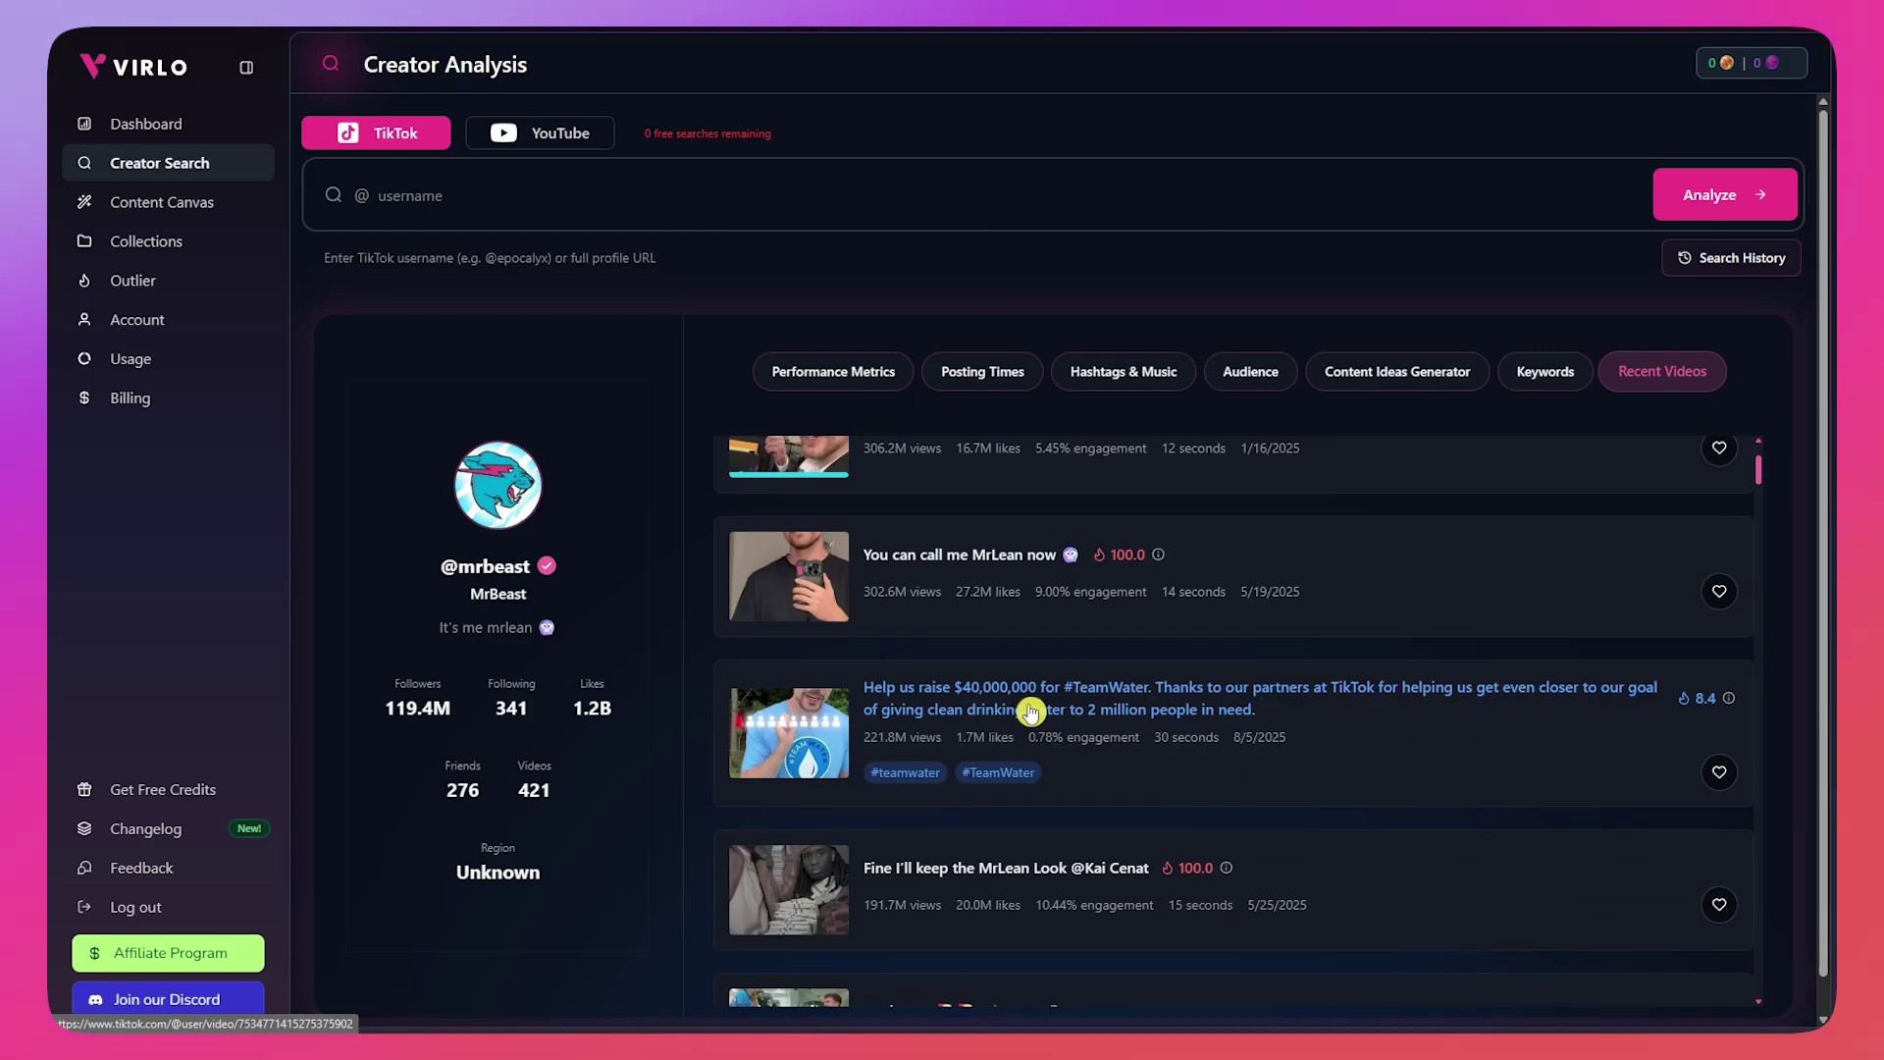
pyautogui.scroll(-2, 1025, 755)
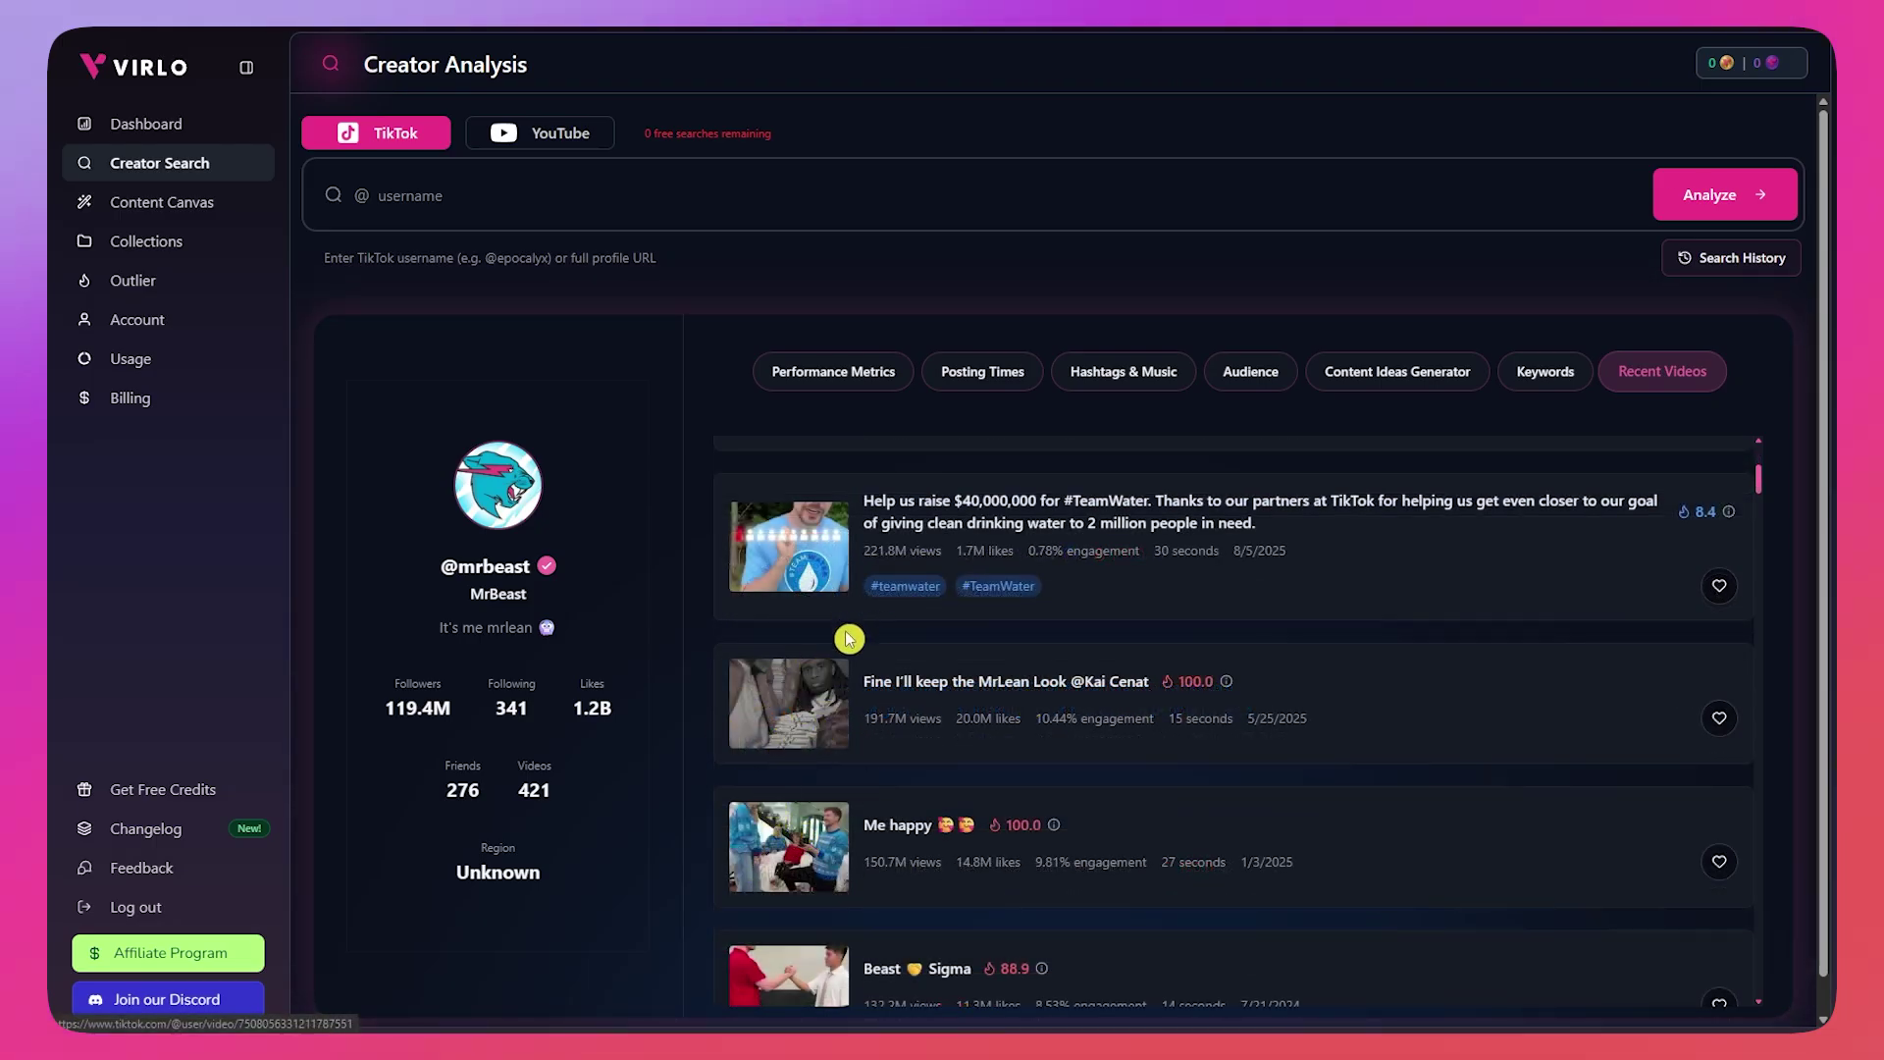
pyautogui.scroll(-8, 1778, 505)
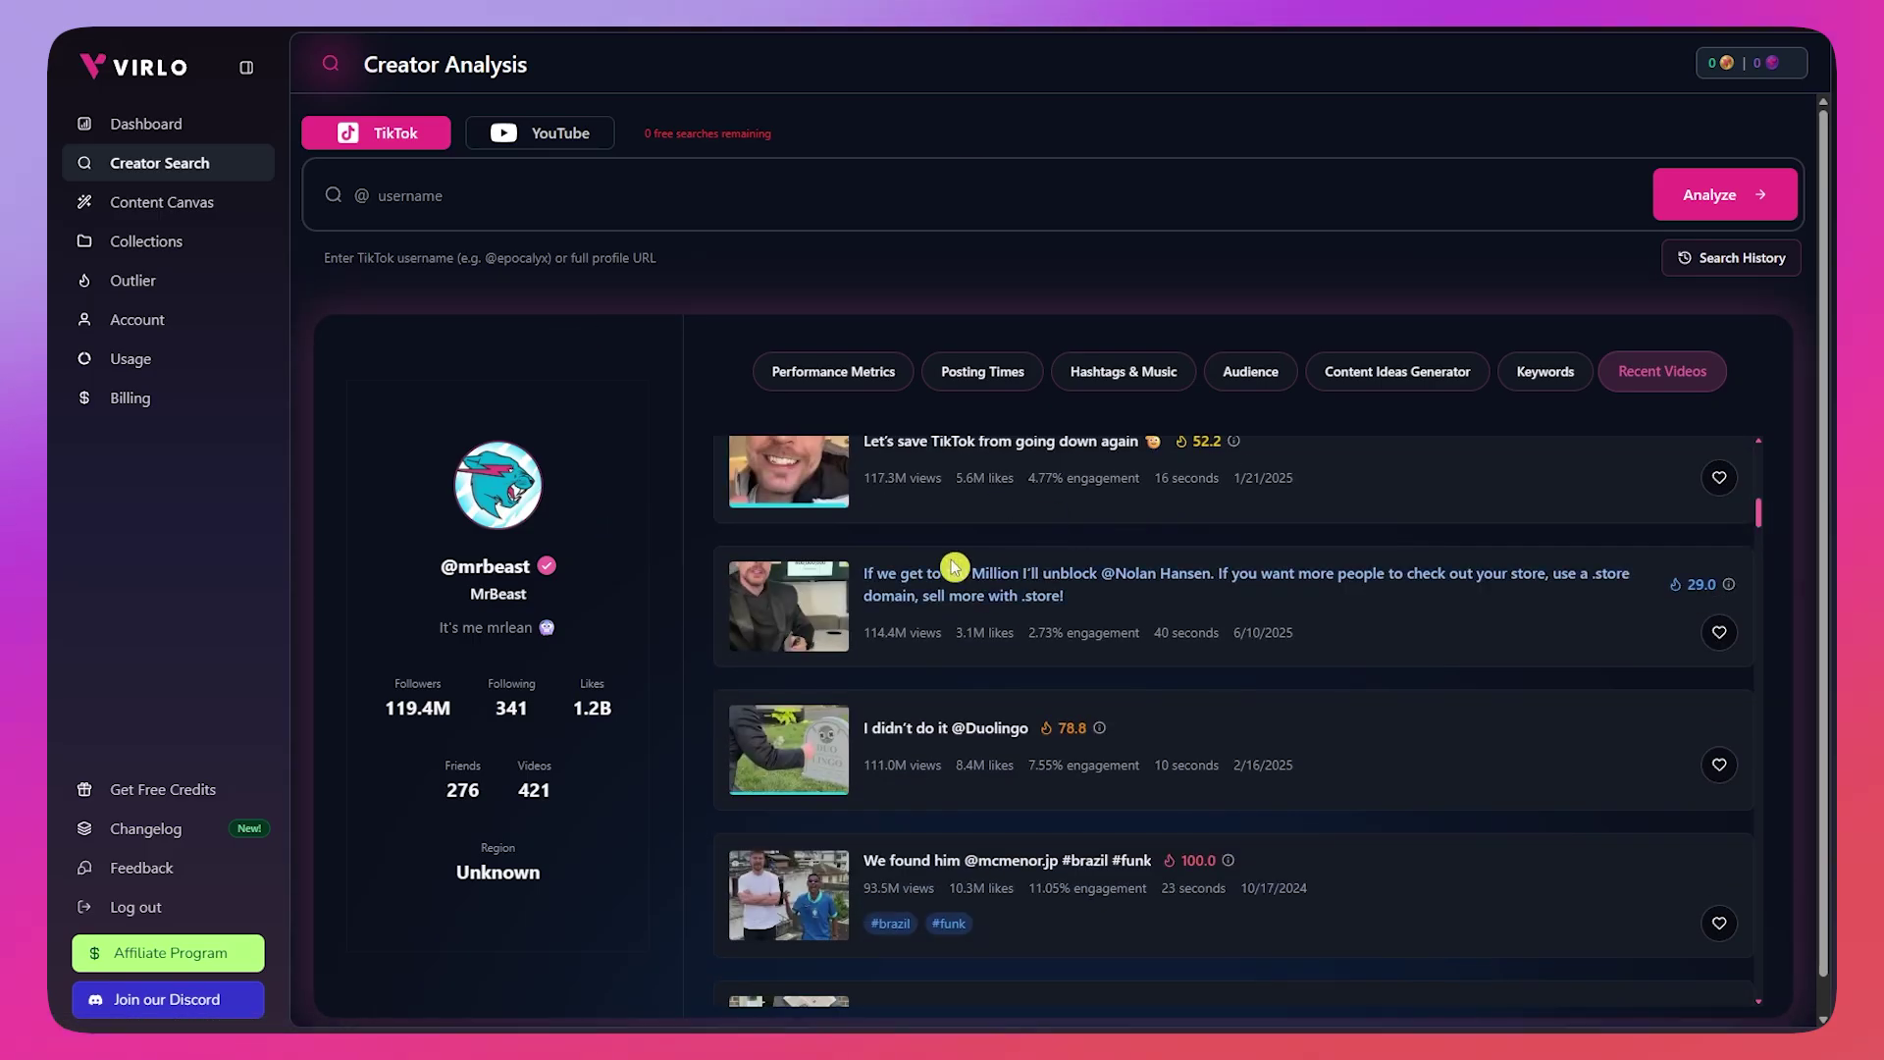
pyautogui.scroll(4, 721, 609)
pyautogui.scroll(4, 807, 556)
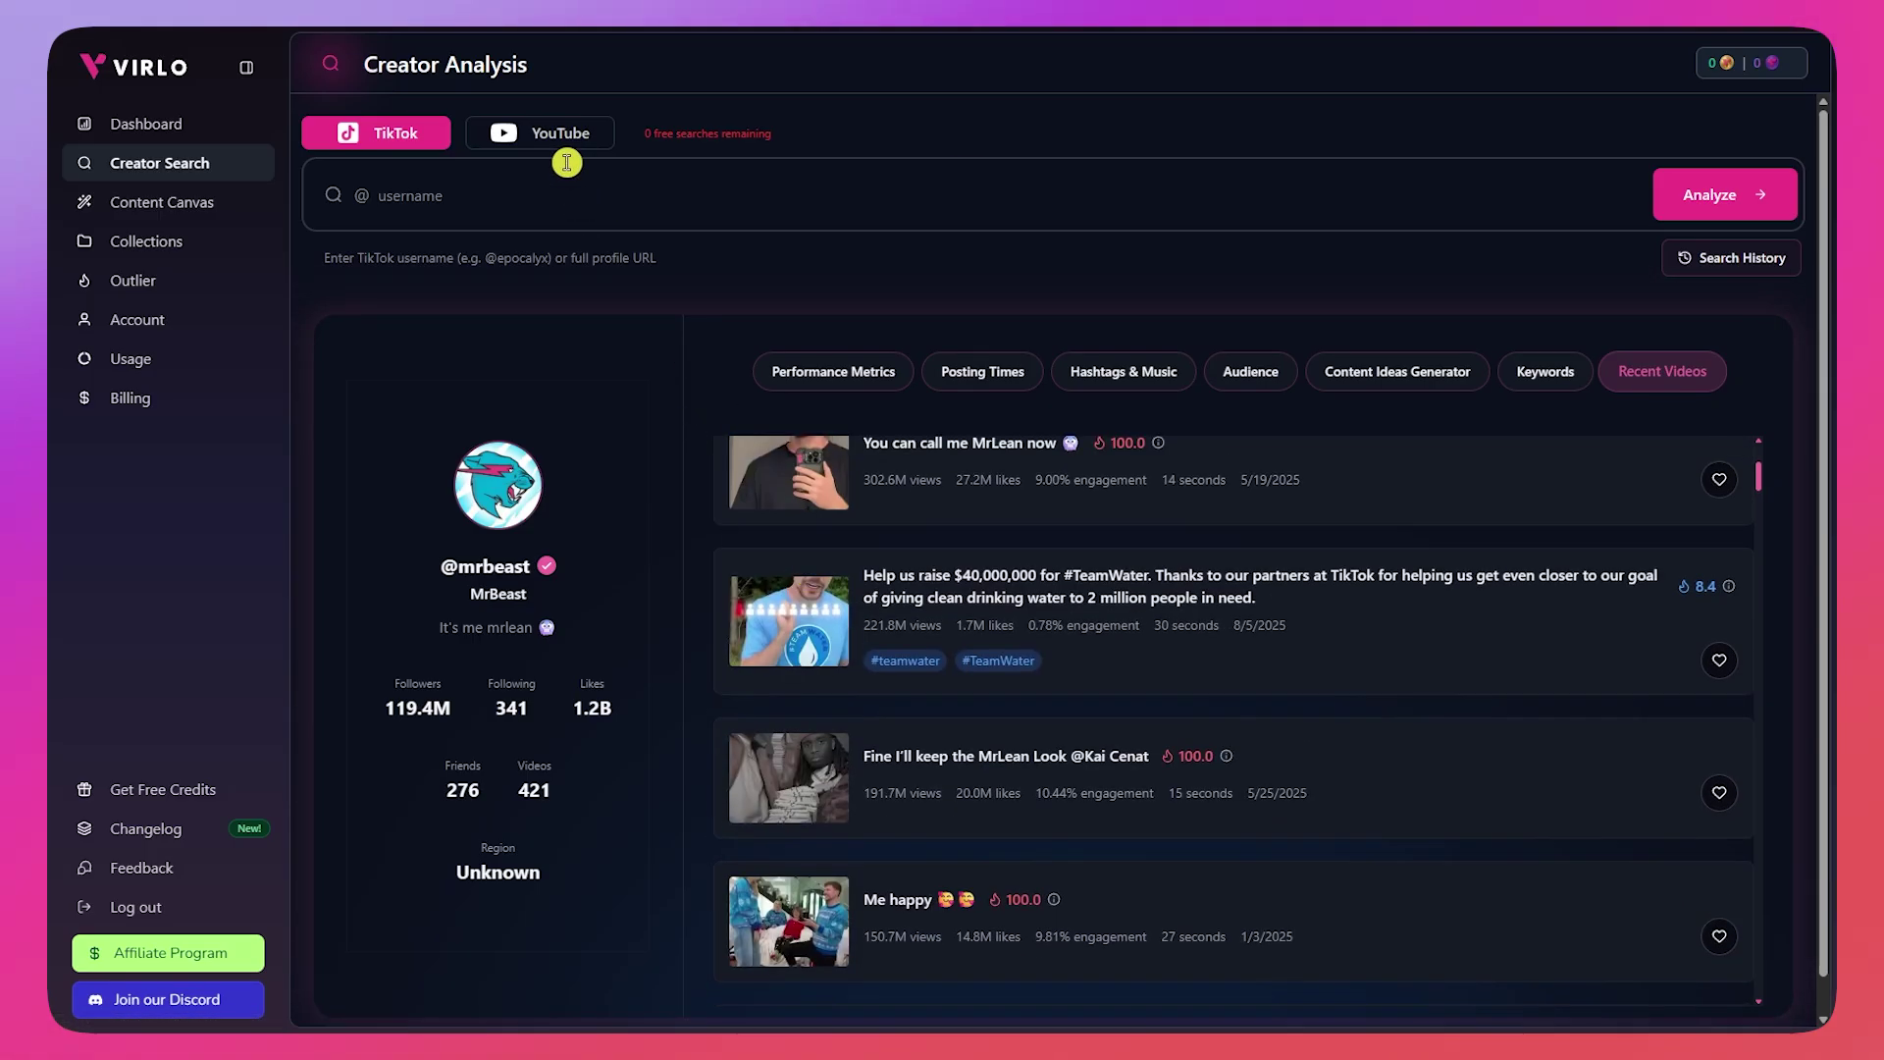
pyautogui.click(538, 138)
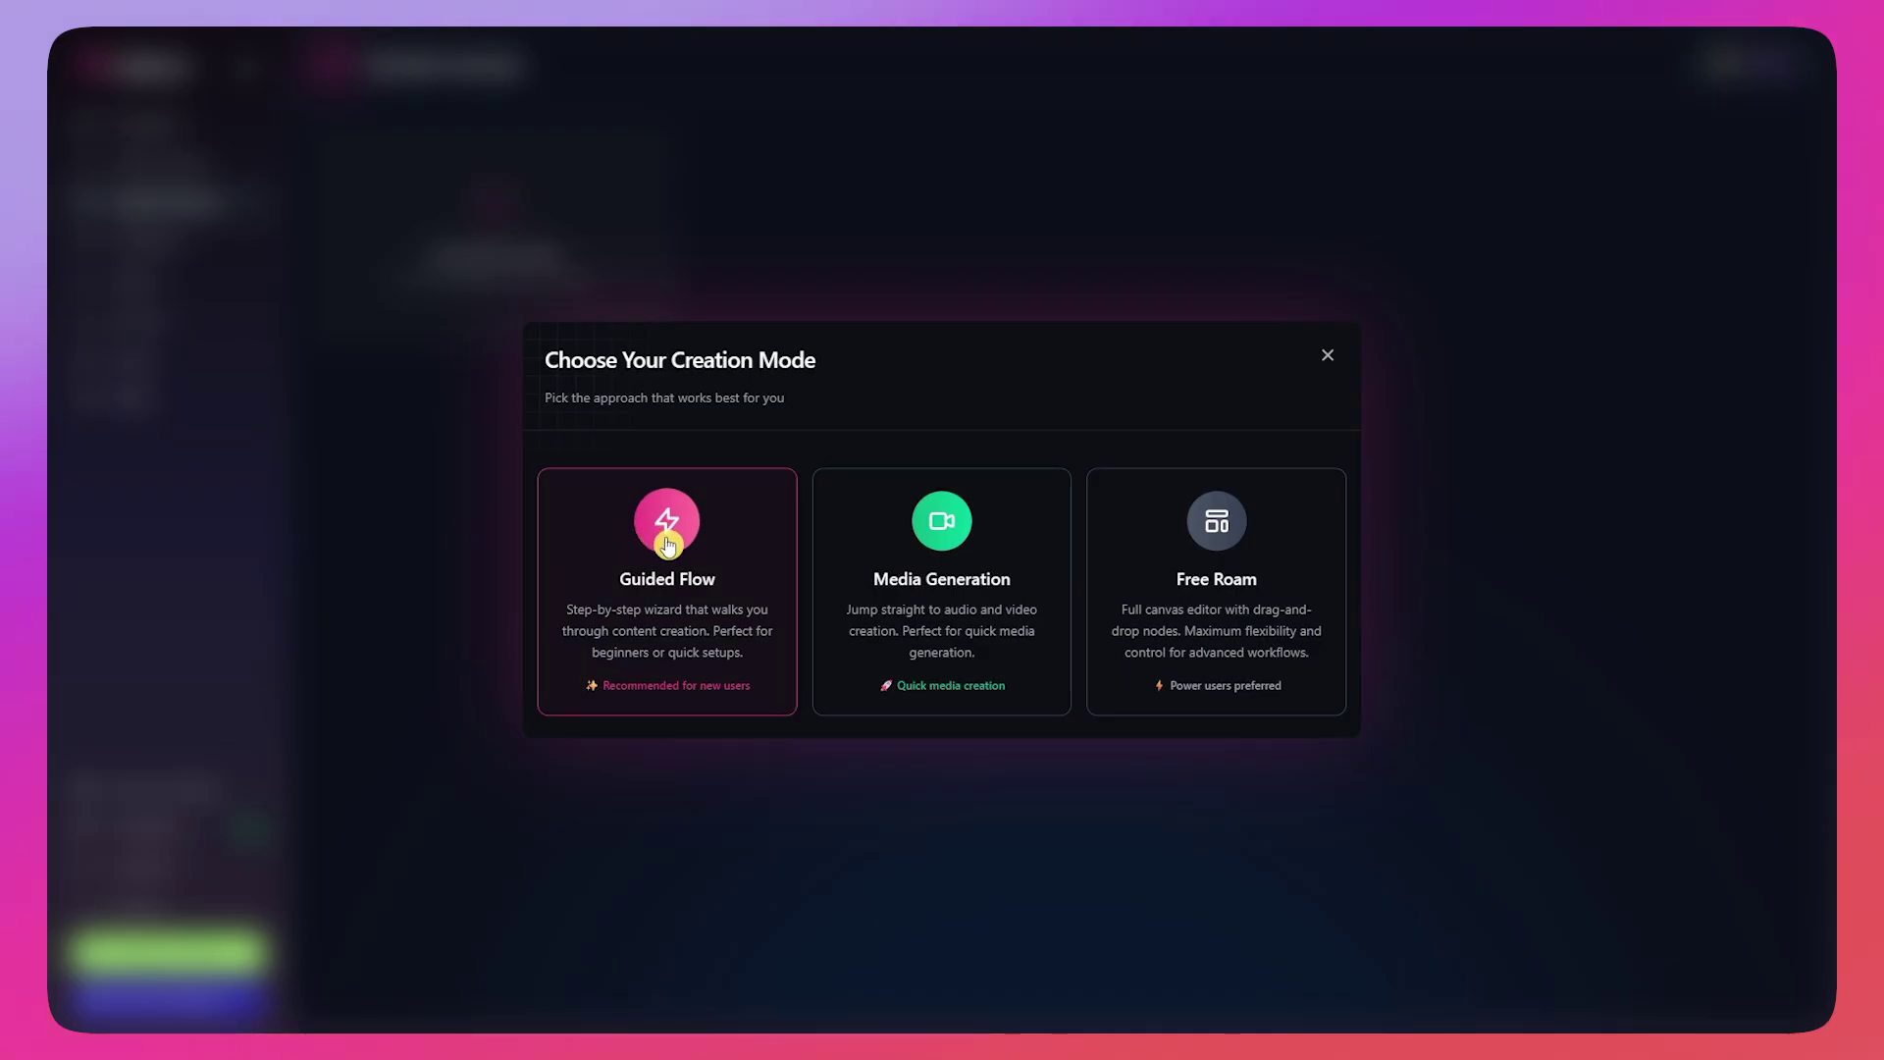
# Step: Create a content canvas in Guided Flow mode and open its reference videos setup
pyautogui.click(665, 545)
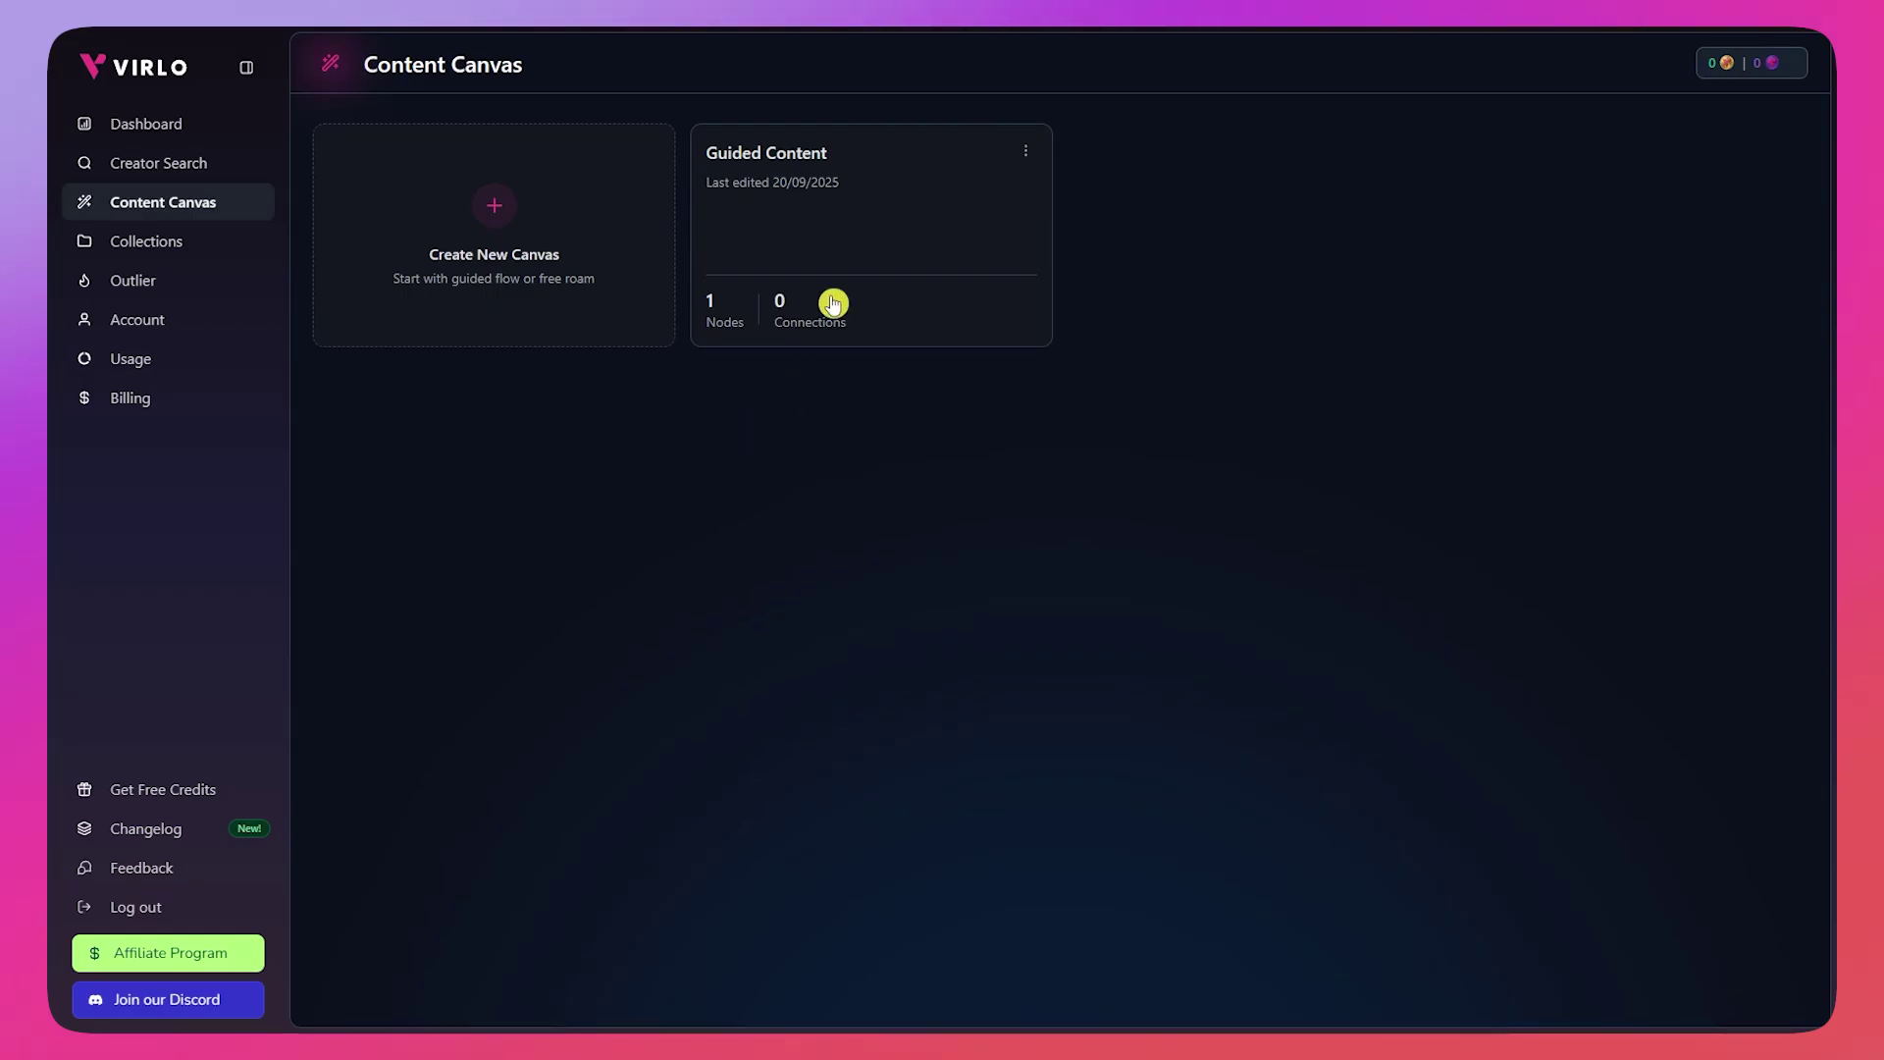
pyautogui.click(755, 218)
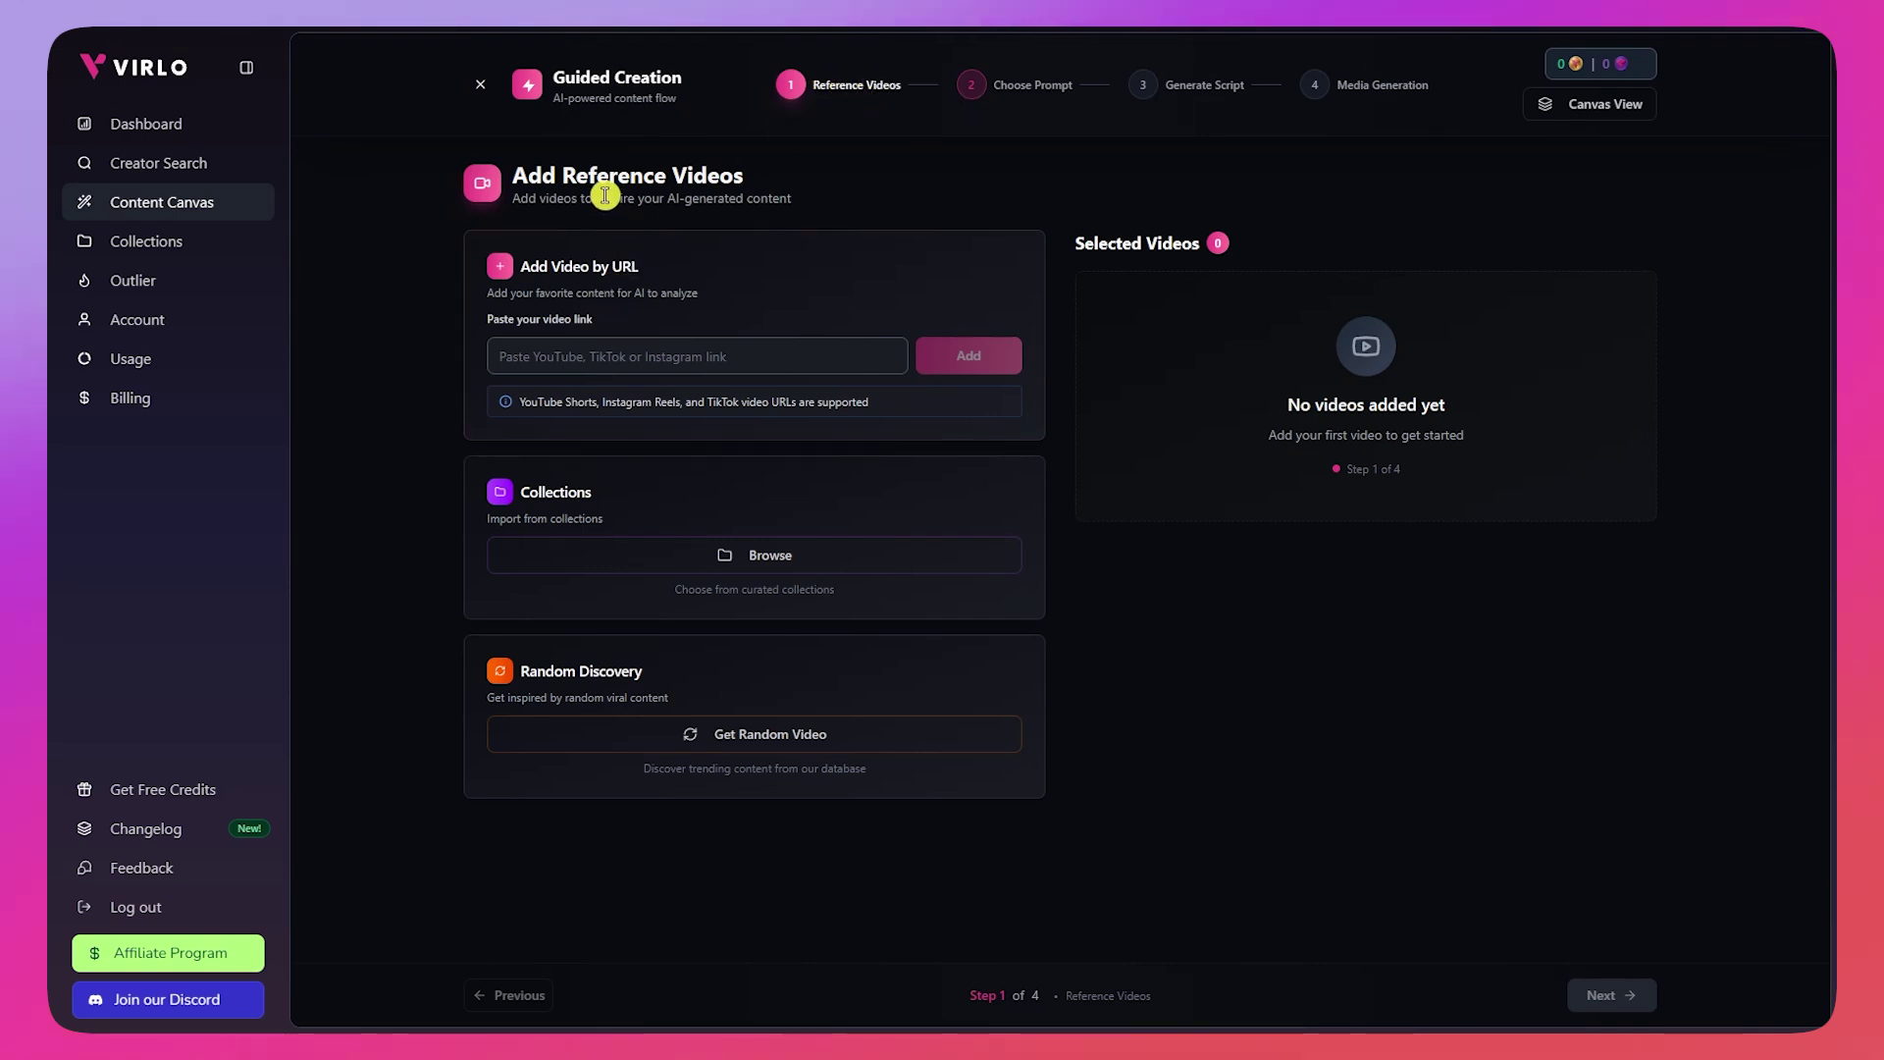
pyautogui.click(640, 357)
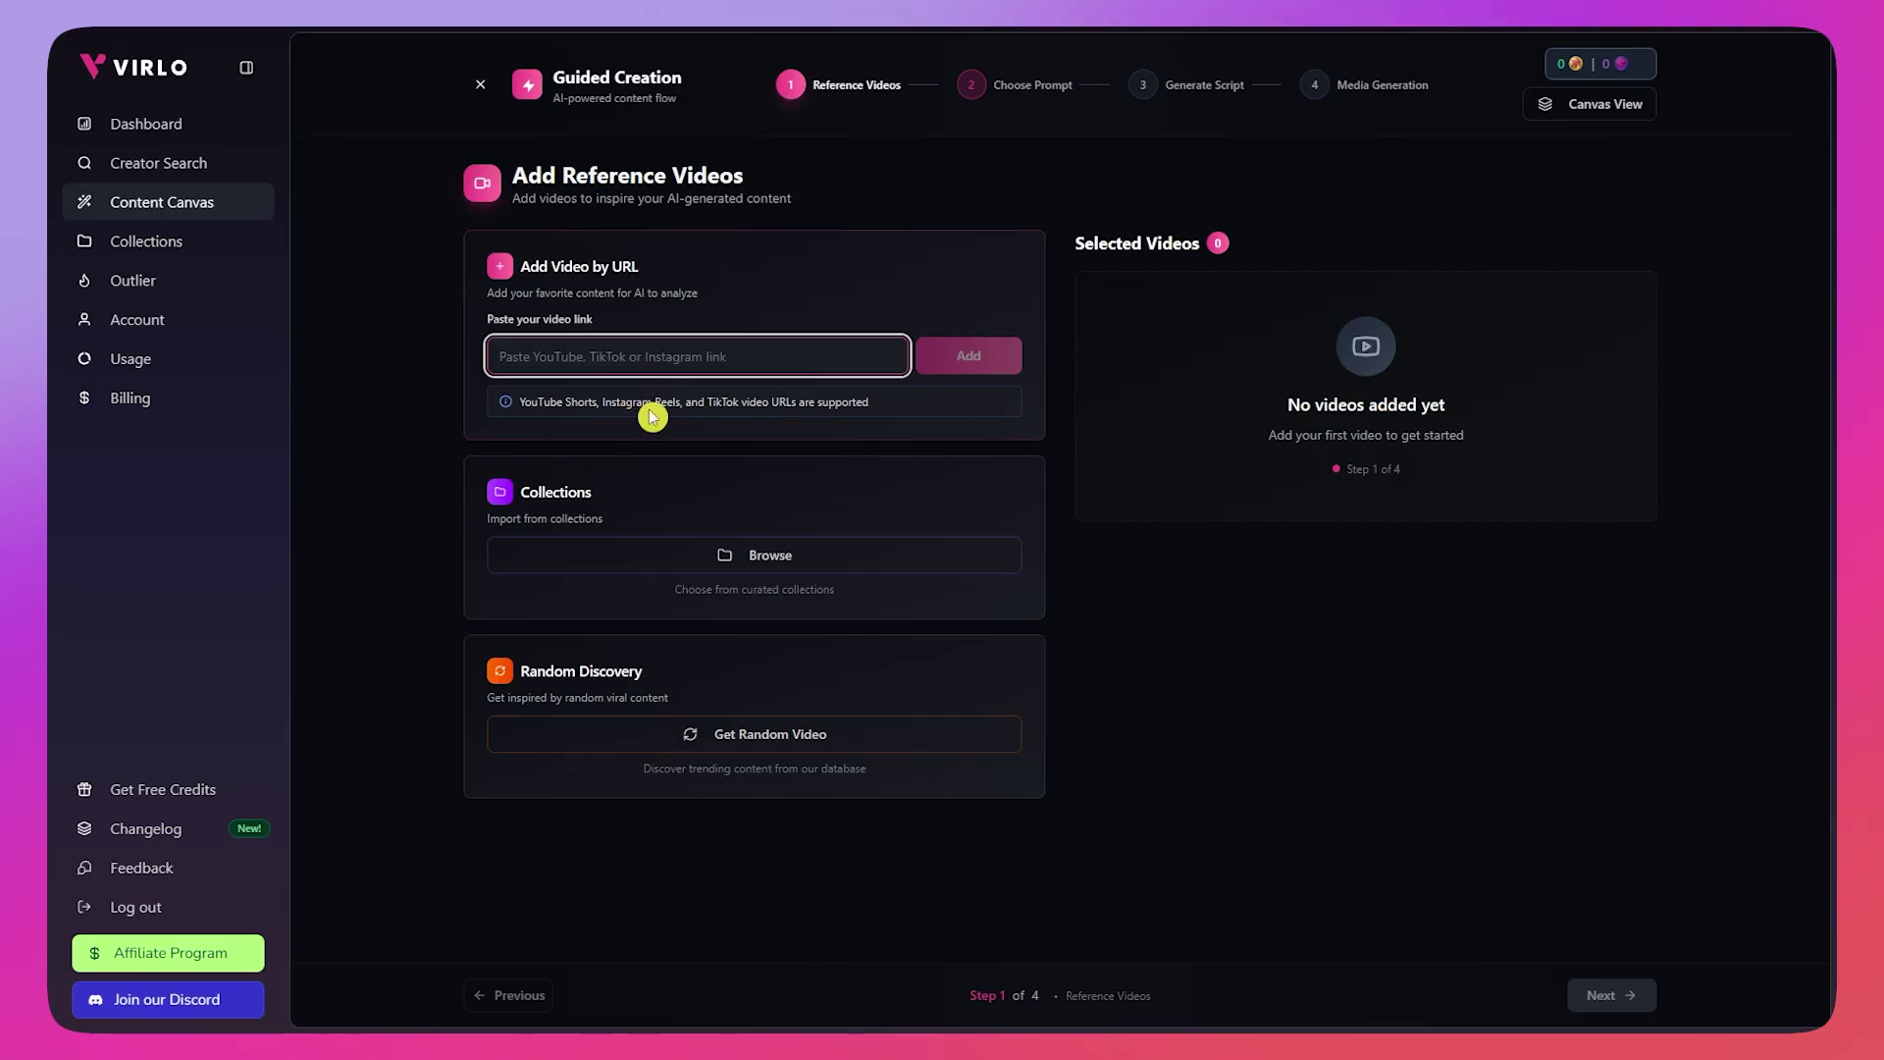
pyautogui.click(1113, 427)
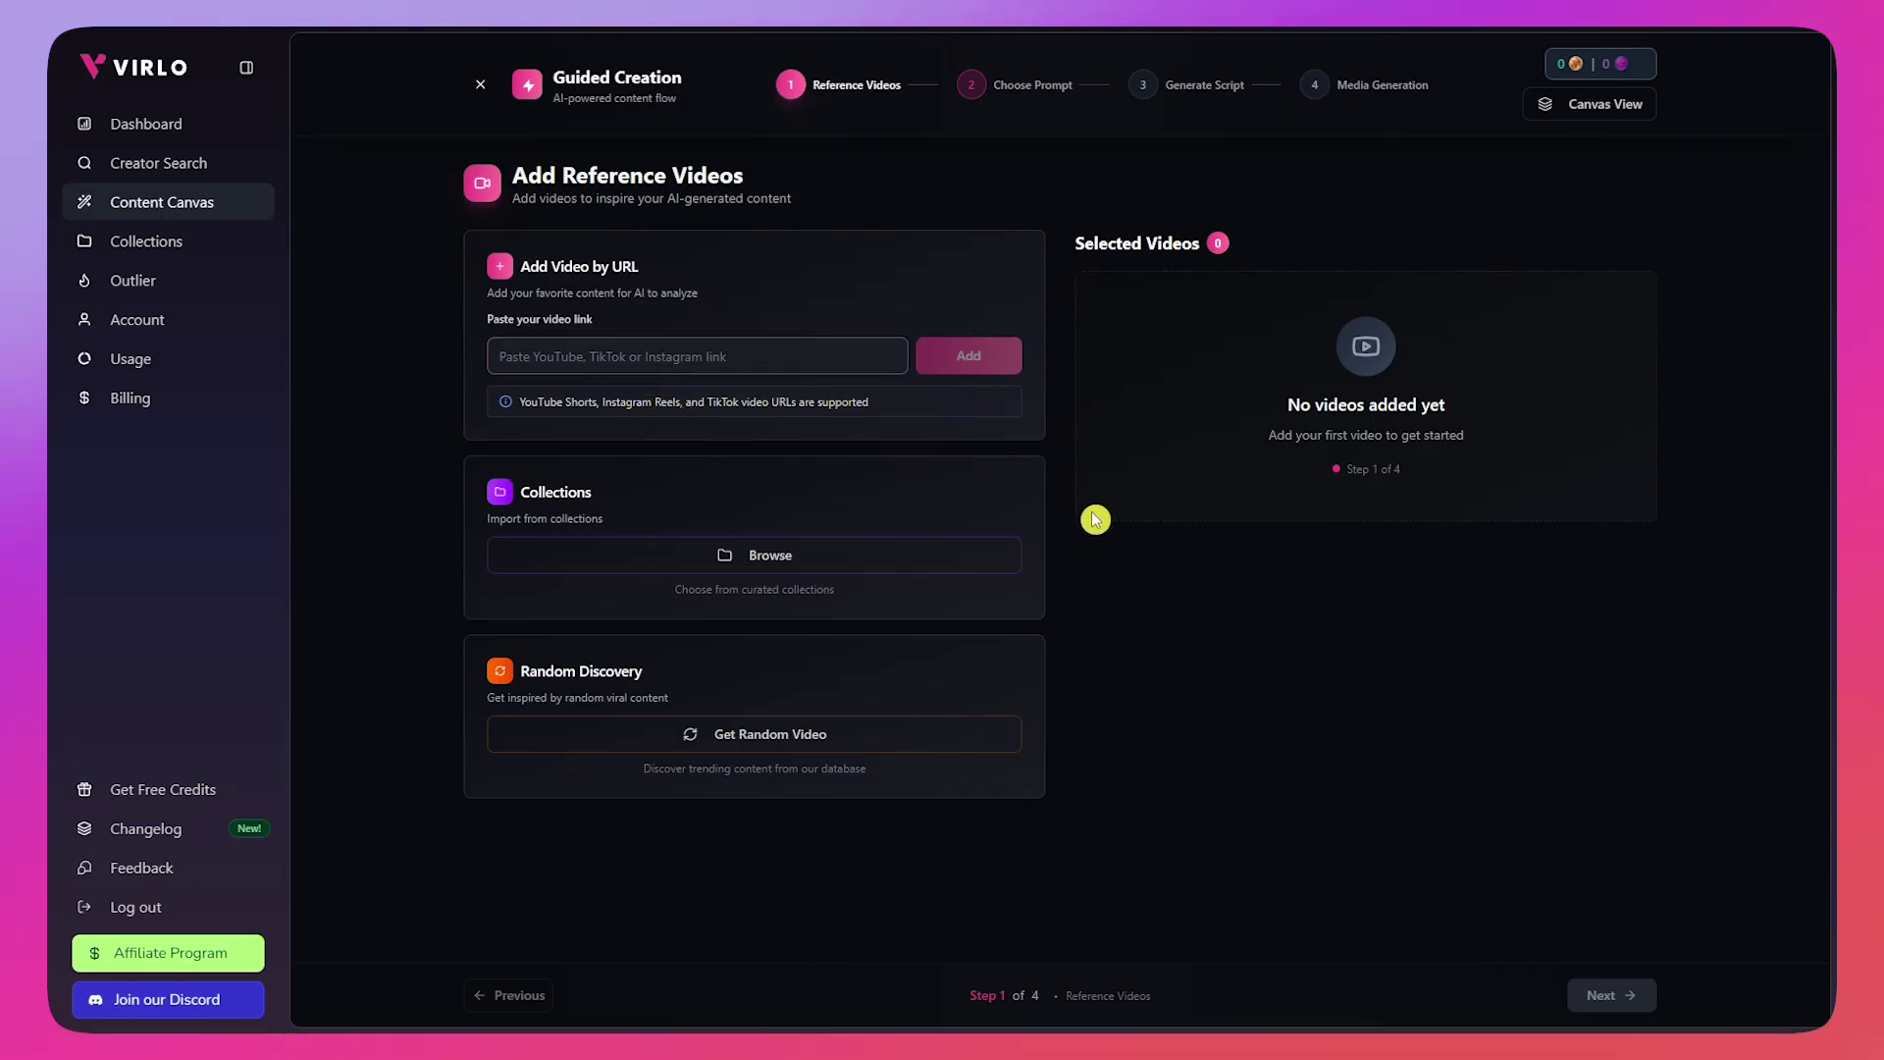
# Step: Copy the link of the open mrstorytelling TikTok video and add it as a reference video in Virlo's guided creation
pyautogui.hotkey('ctrl', 'Tab')
pyautogui.click(1751, 314)
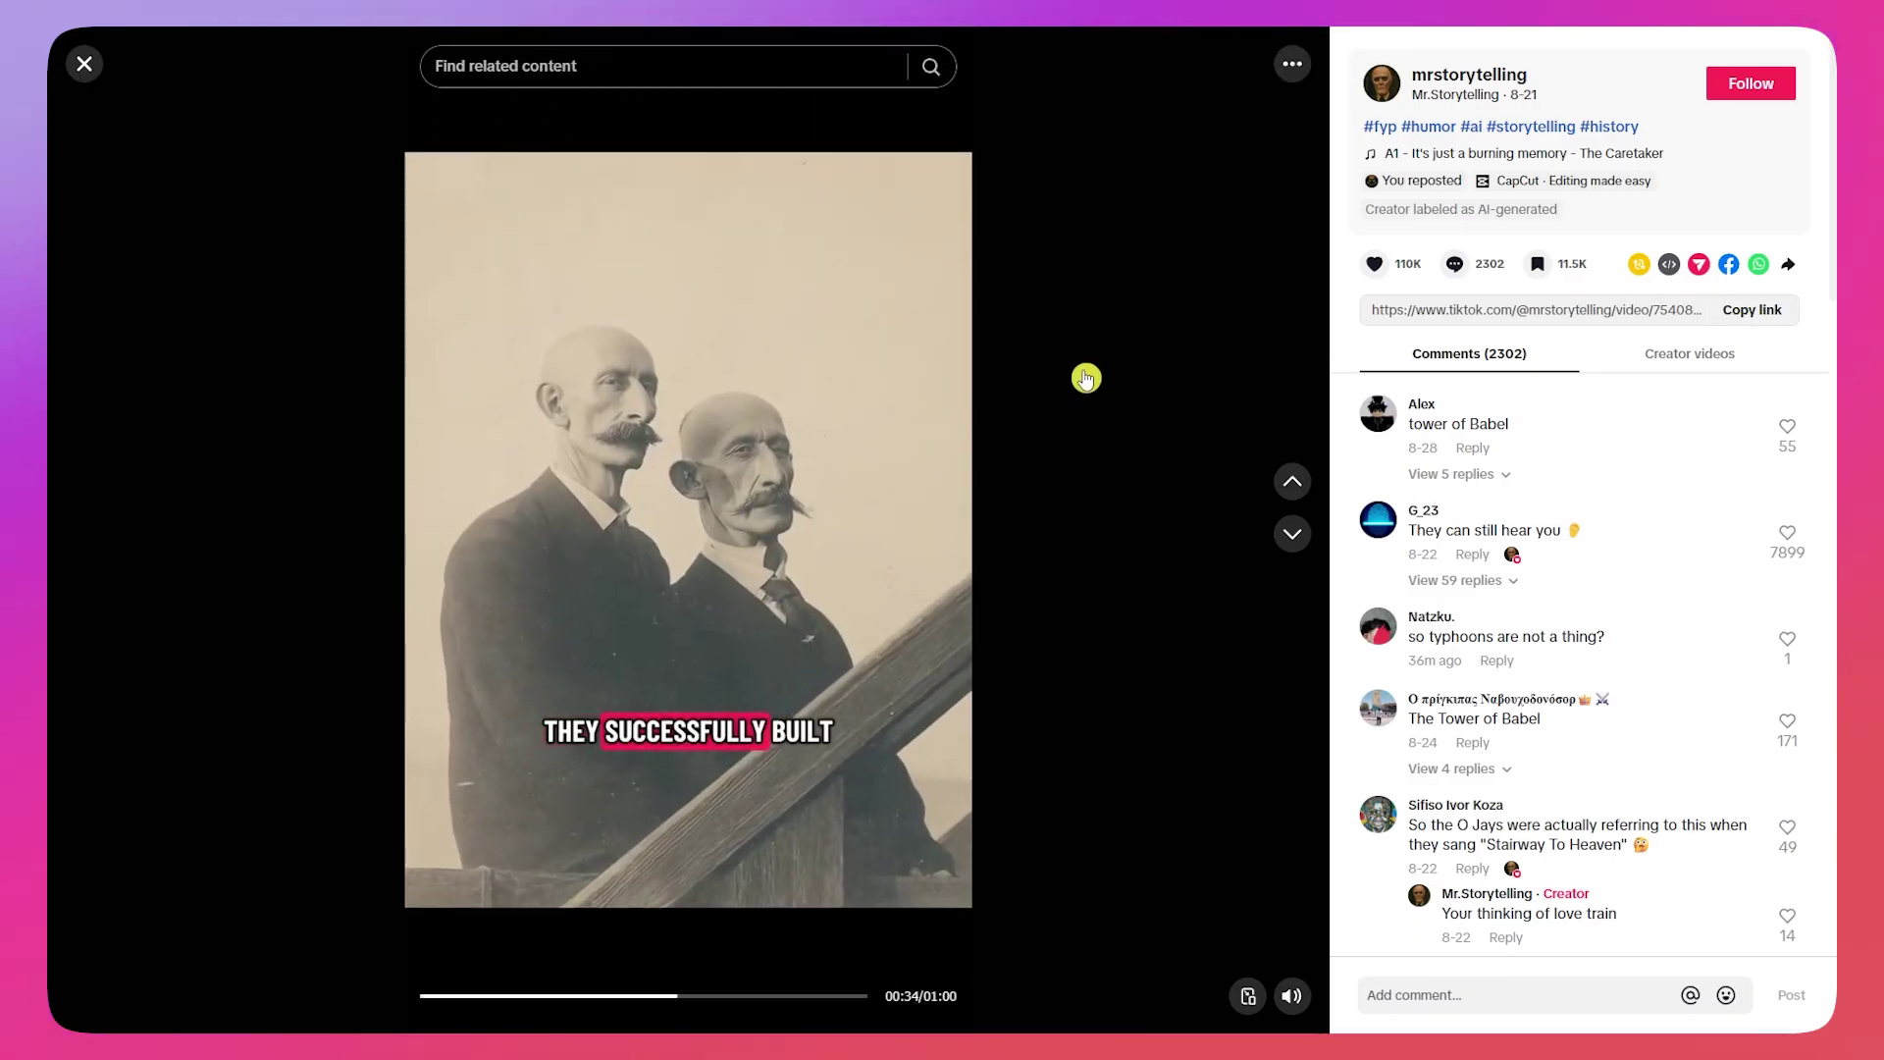
pyautogui.hotkey('ctrl', 'Tab')
pyautogui.click(722, 358)
pyautogui.hotkey('ctrl', 'v')
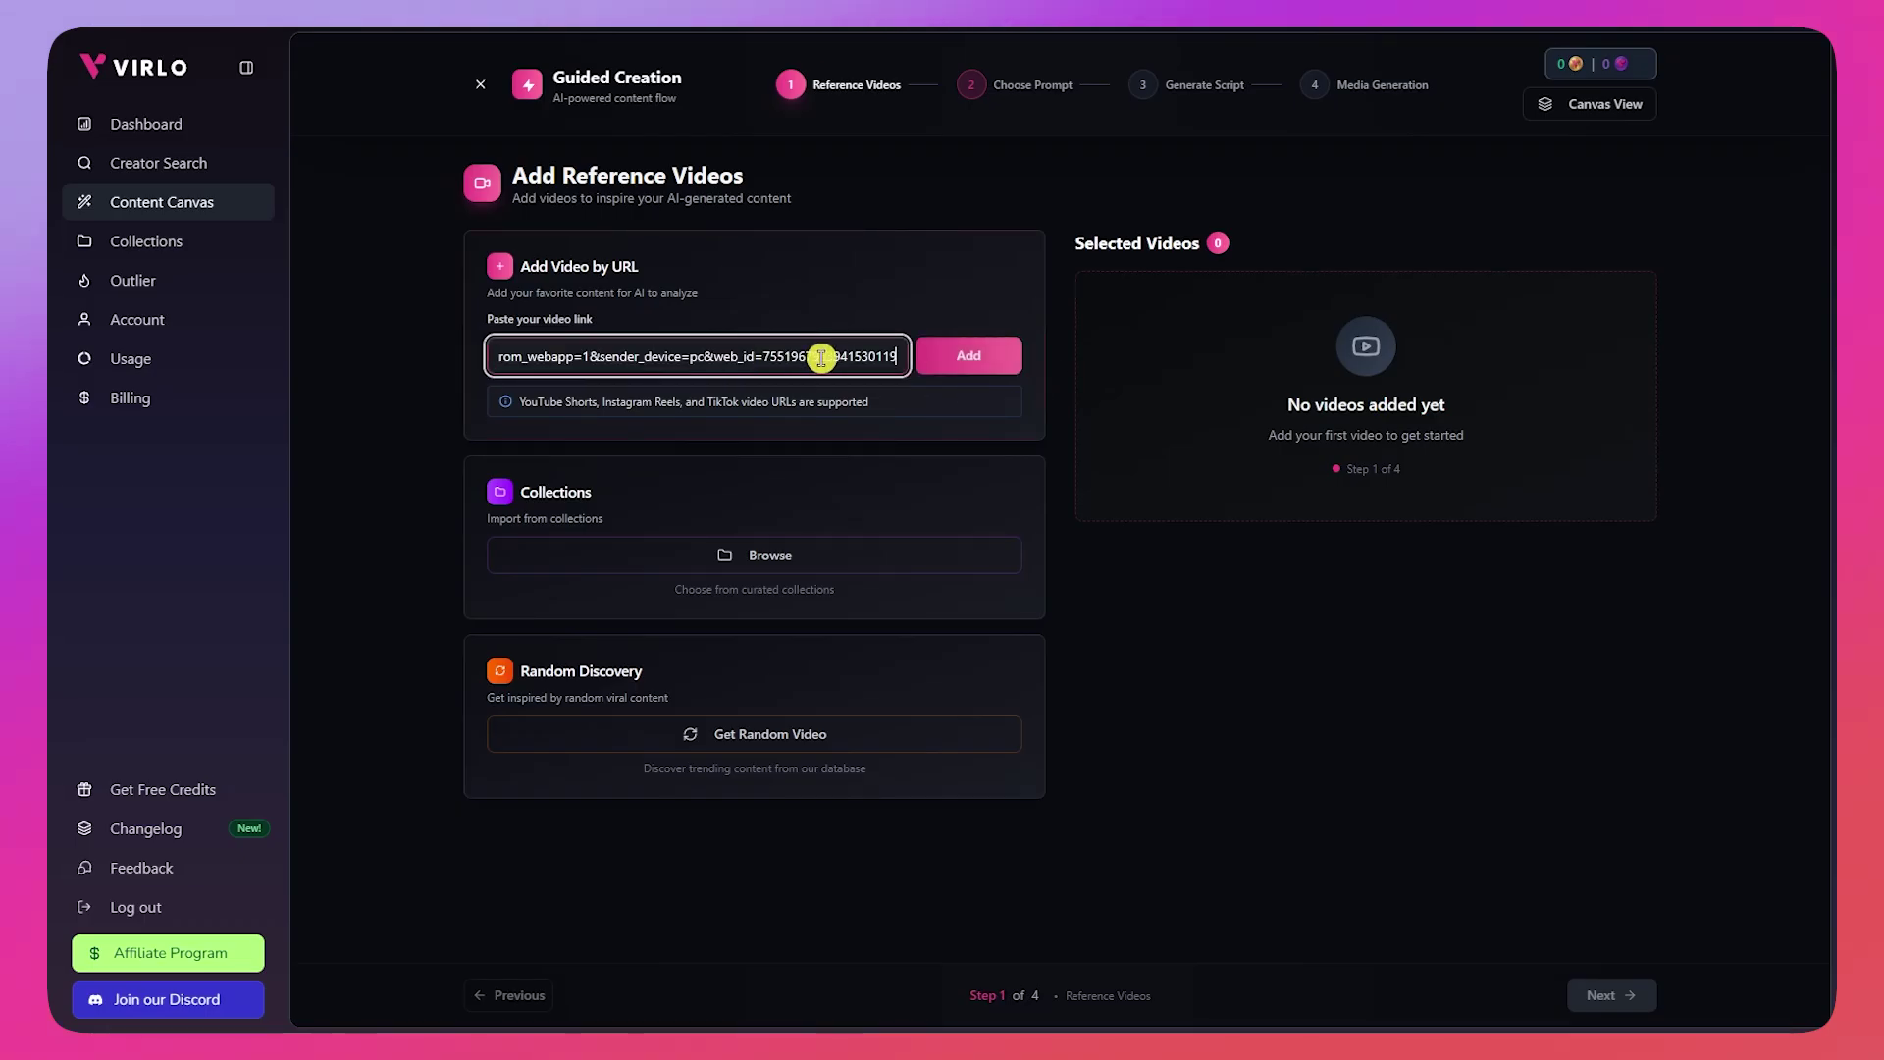
pyautogui.click(957, 355)
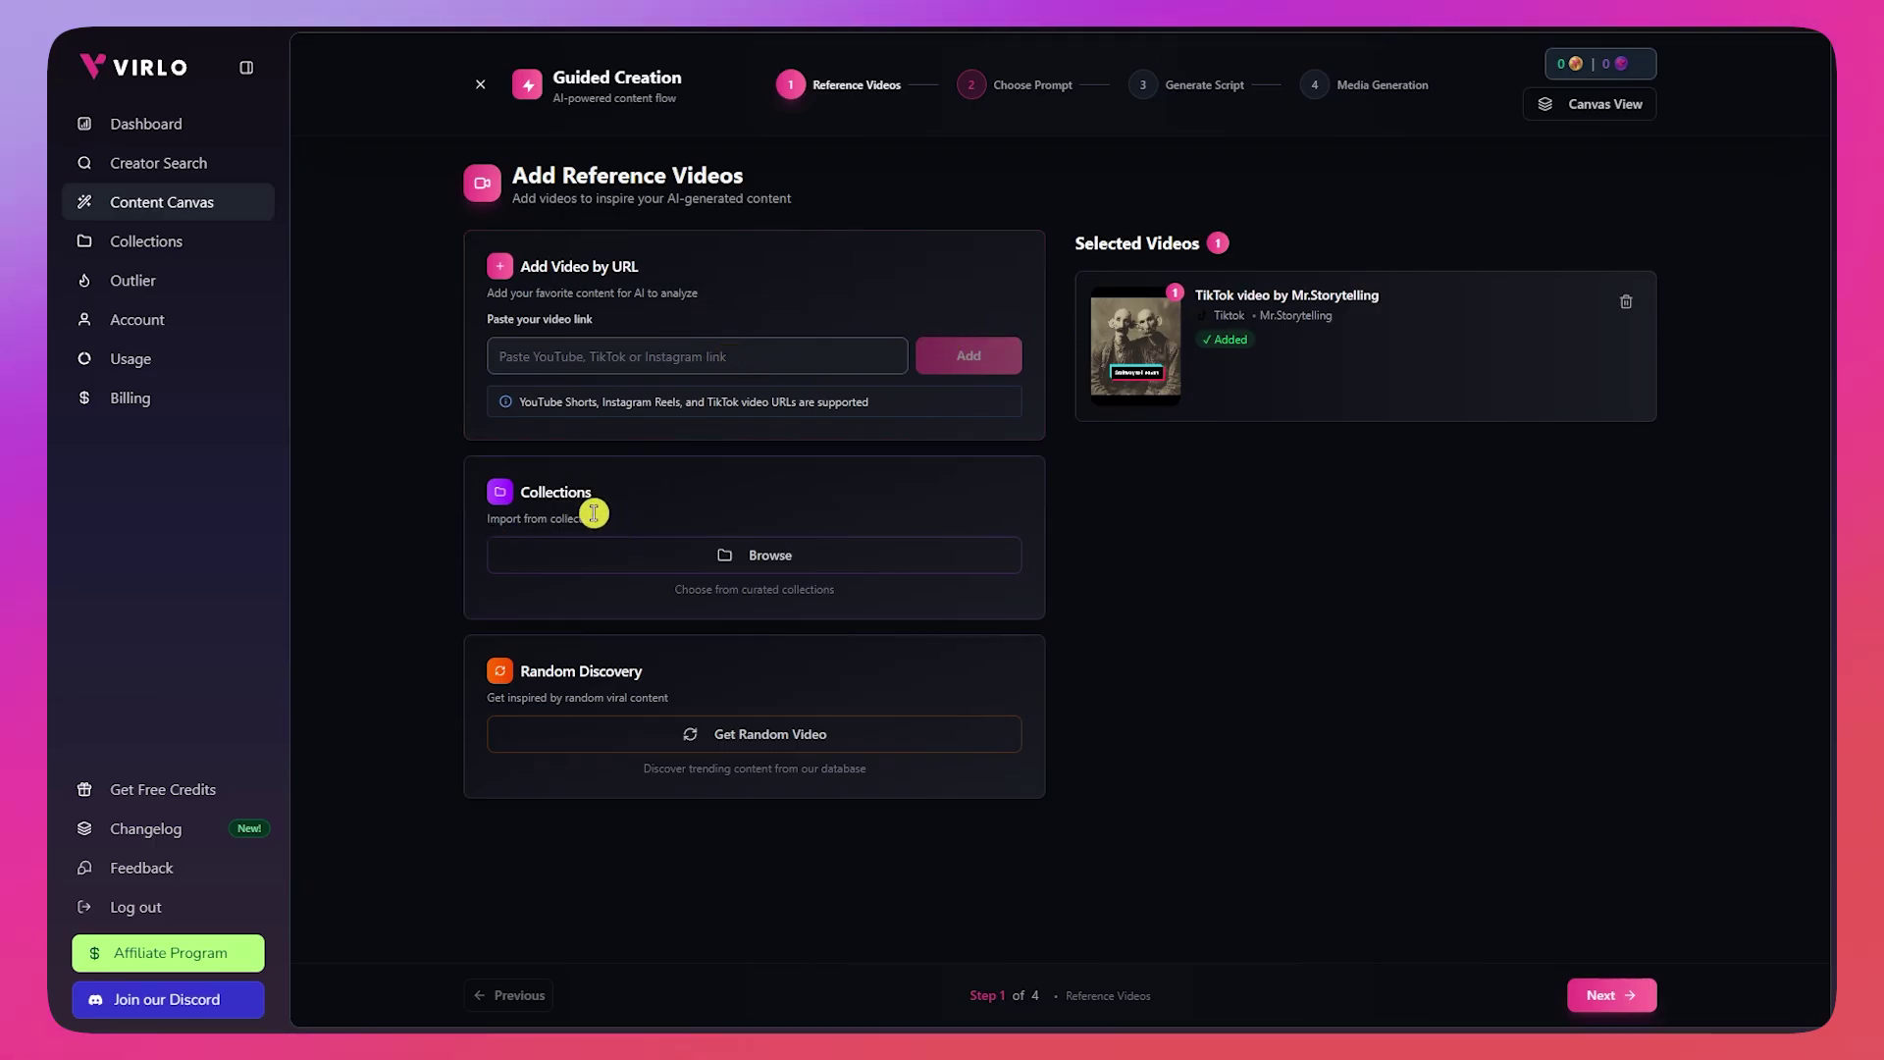
# Step: View the collections picker and a random video suggestion as alternative sources, and proceed to the Choose Prompt stage
pyautogui.click(800, 567)
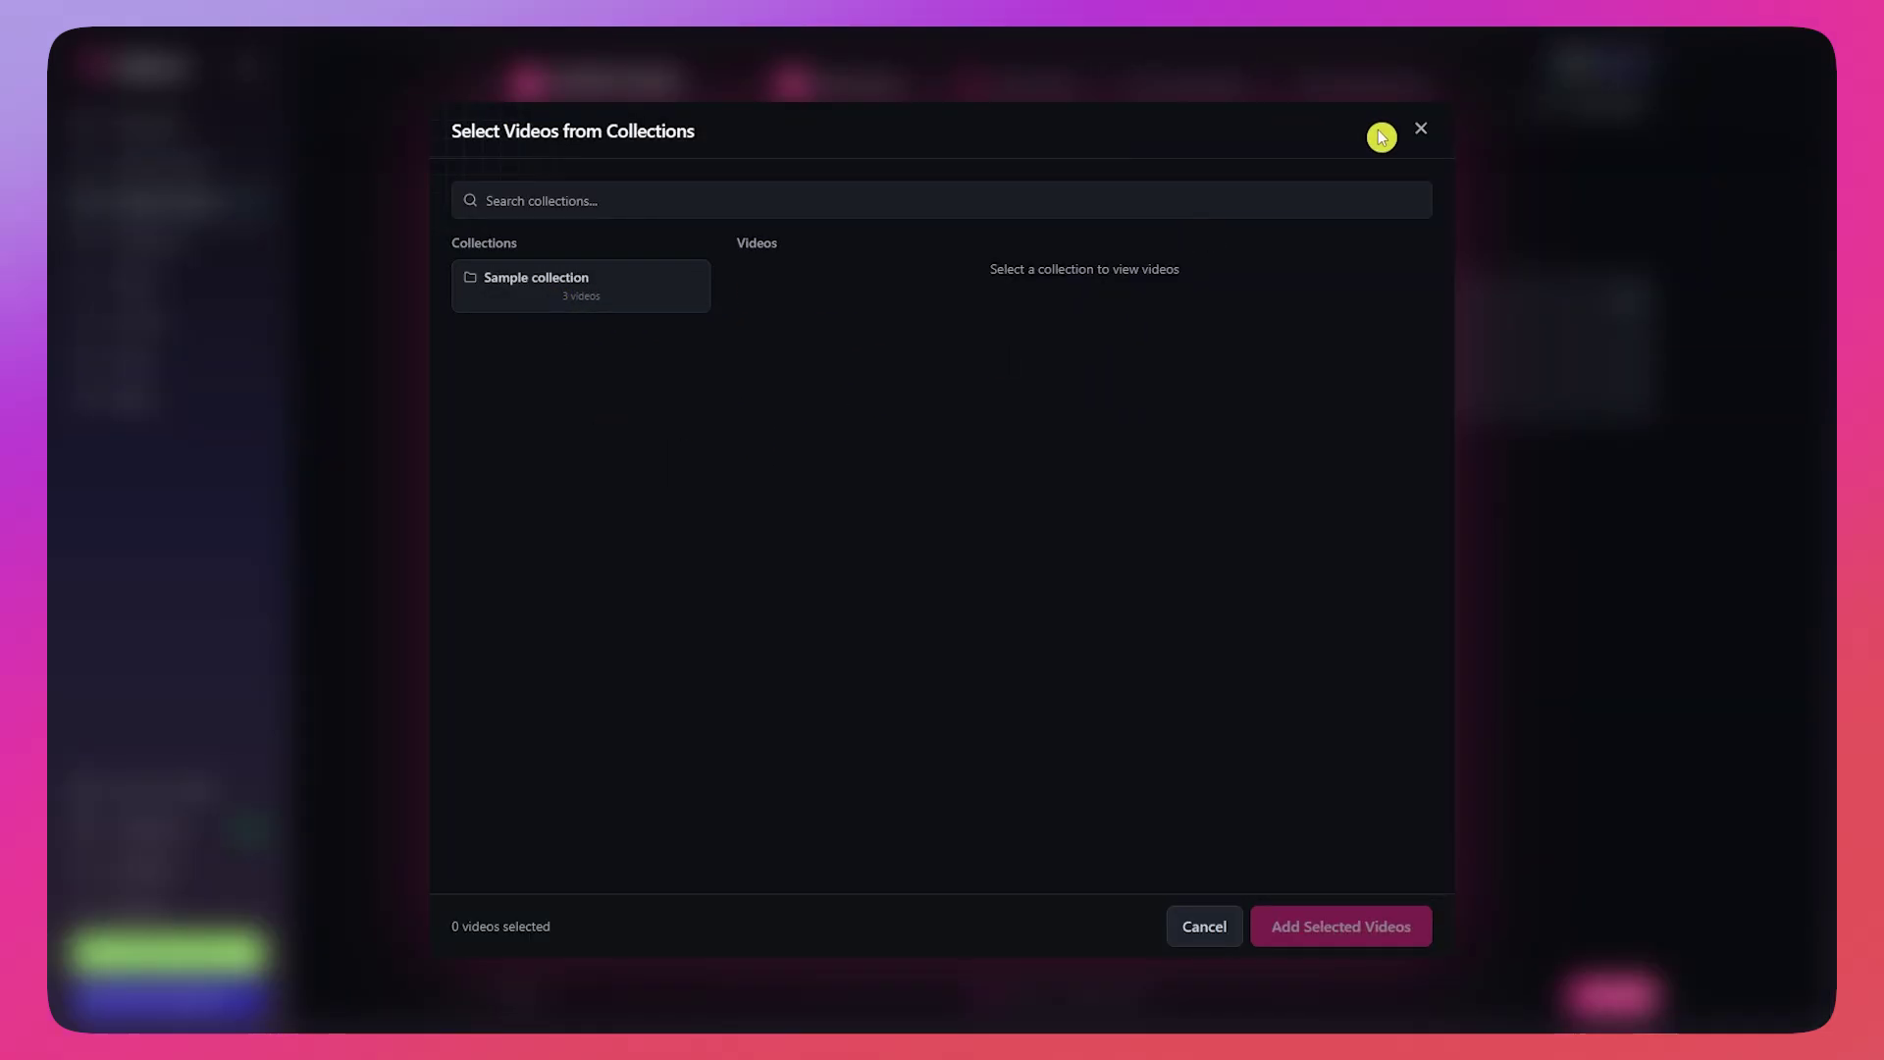
pyautogui.click(1420, 130)
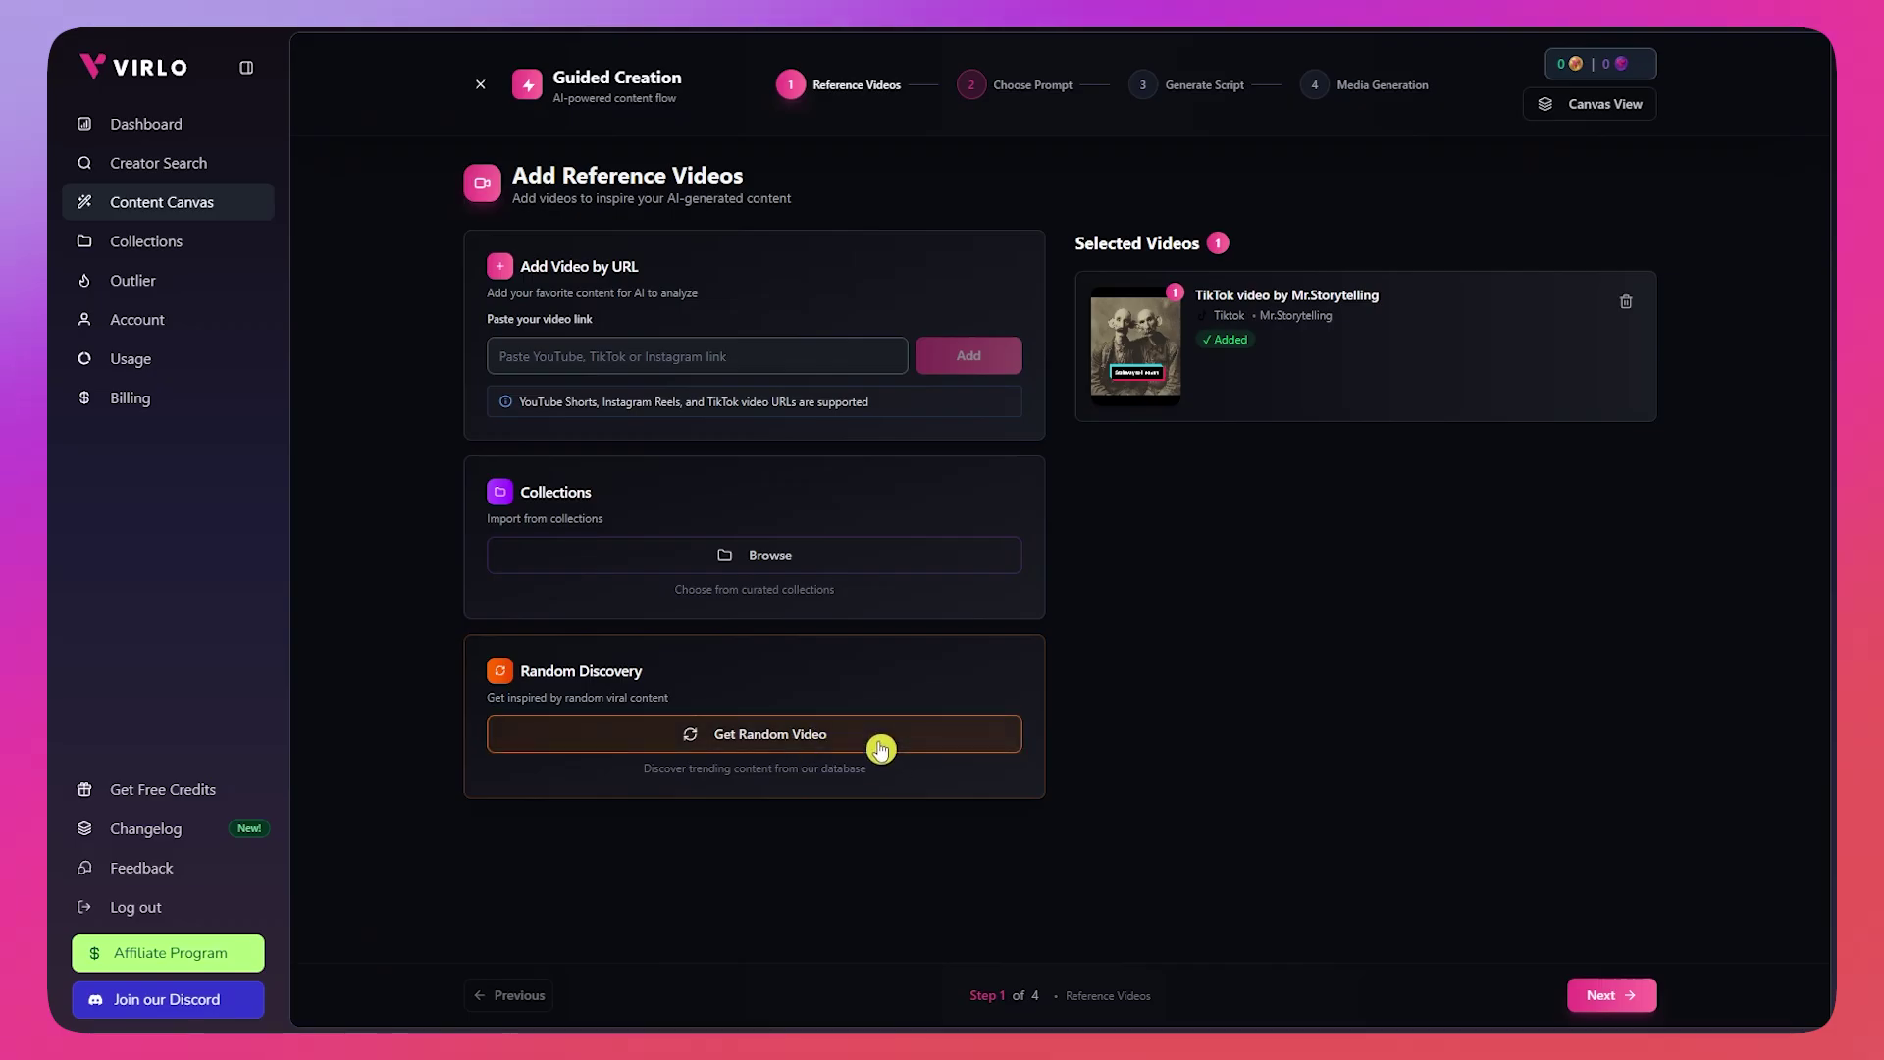
pyautogui.click(846, 748)
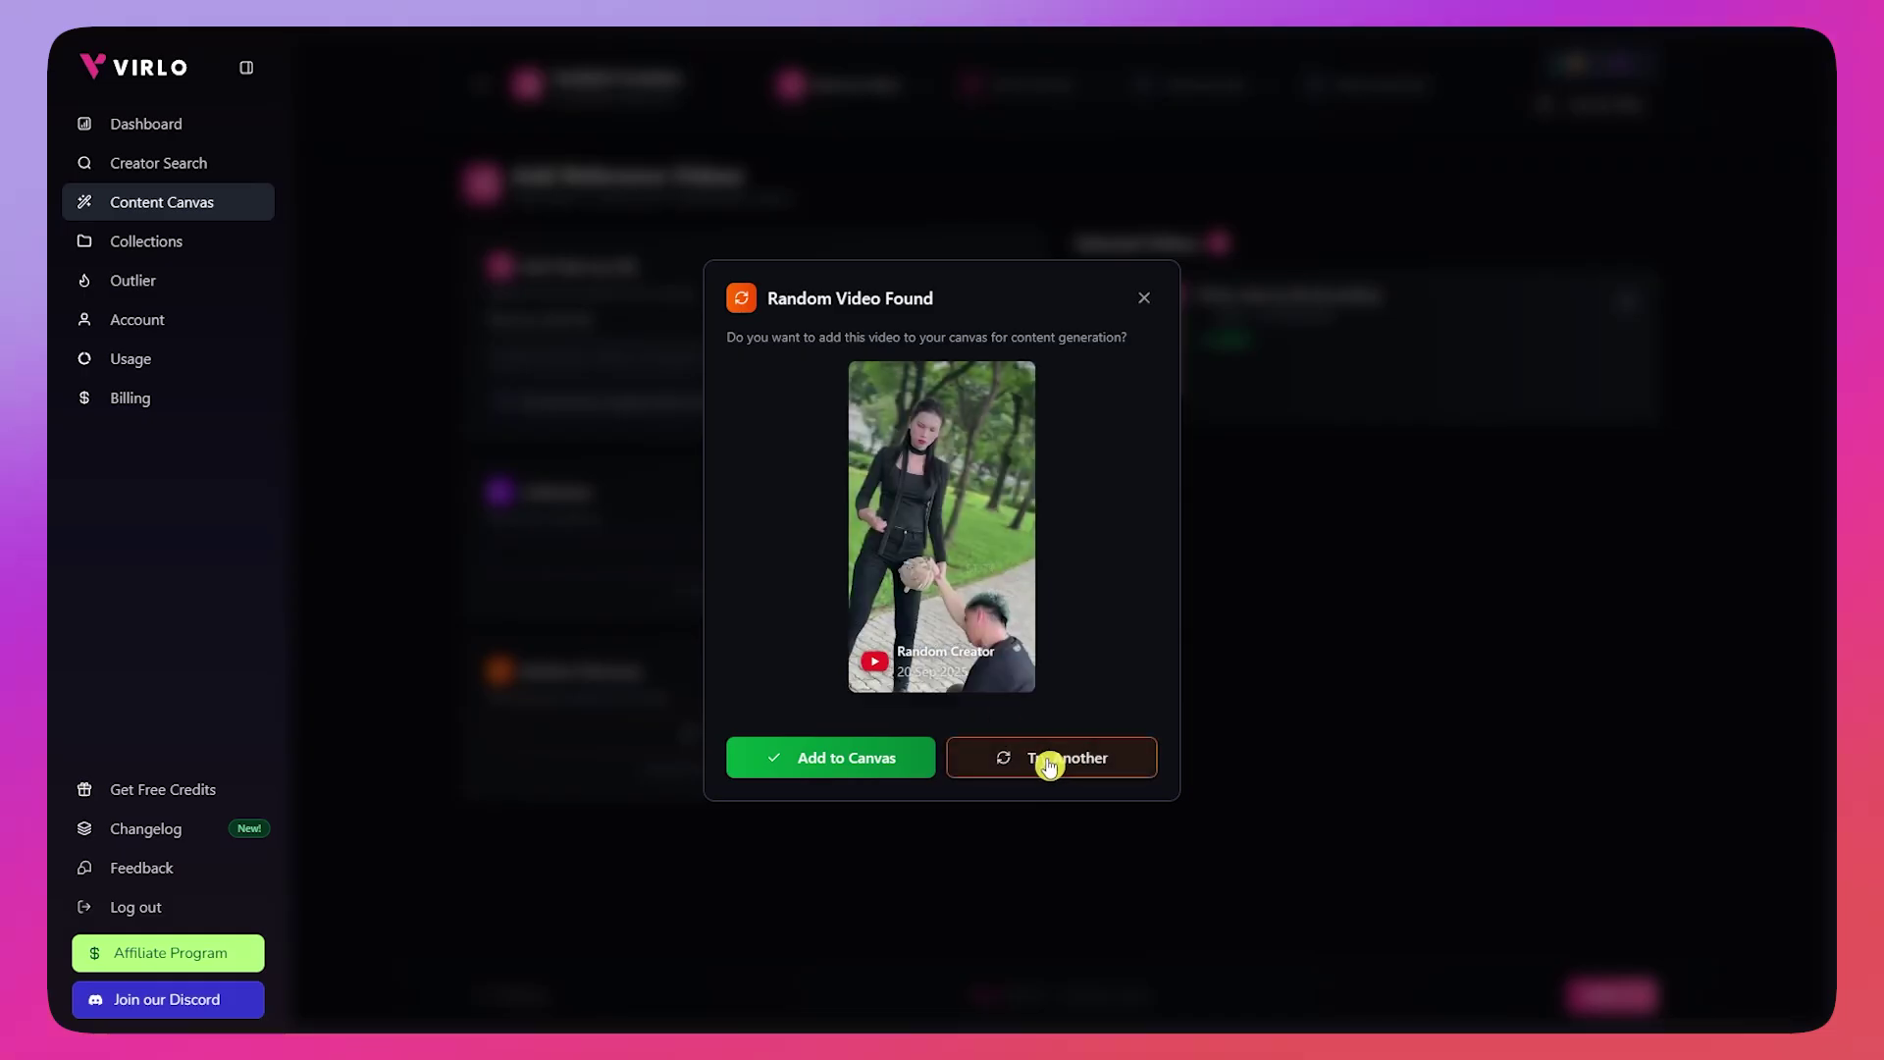
pyautogui.click(1146, 300)
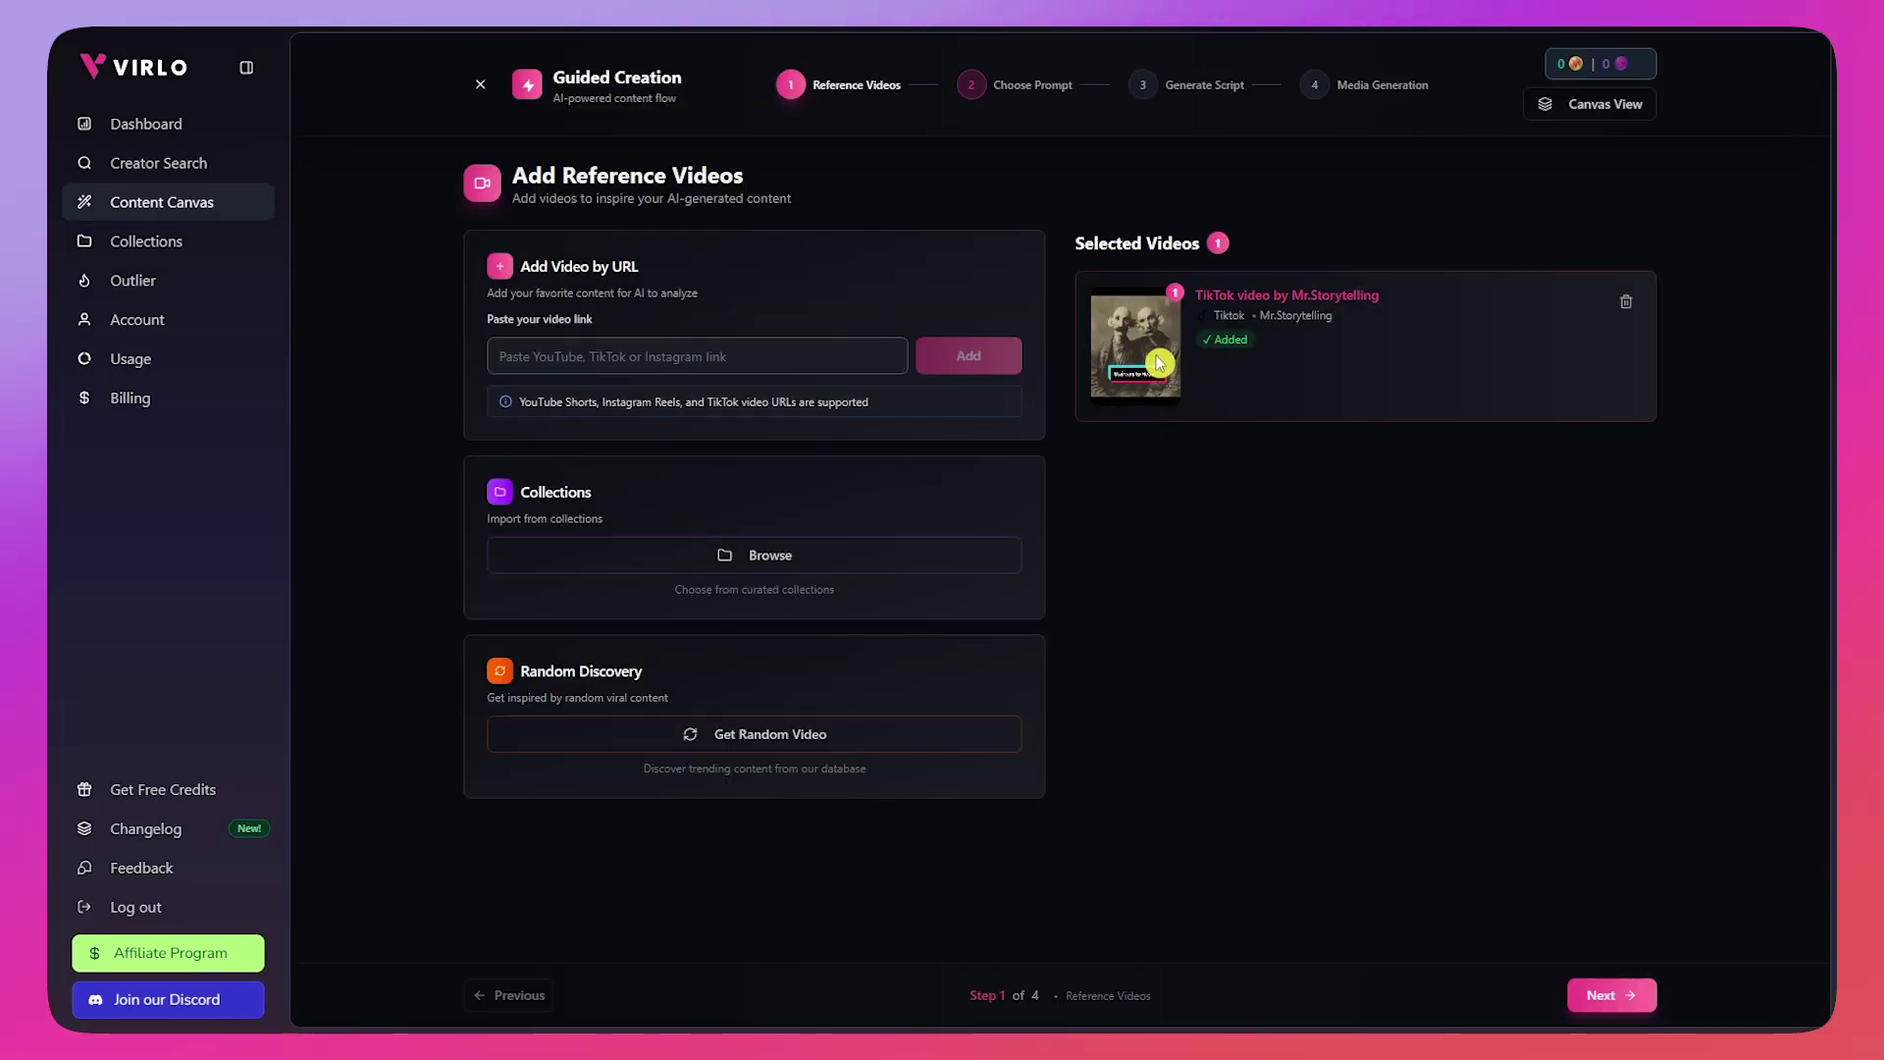
pyautogui.click(1610, 999)
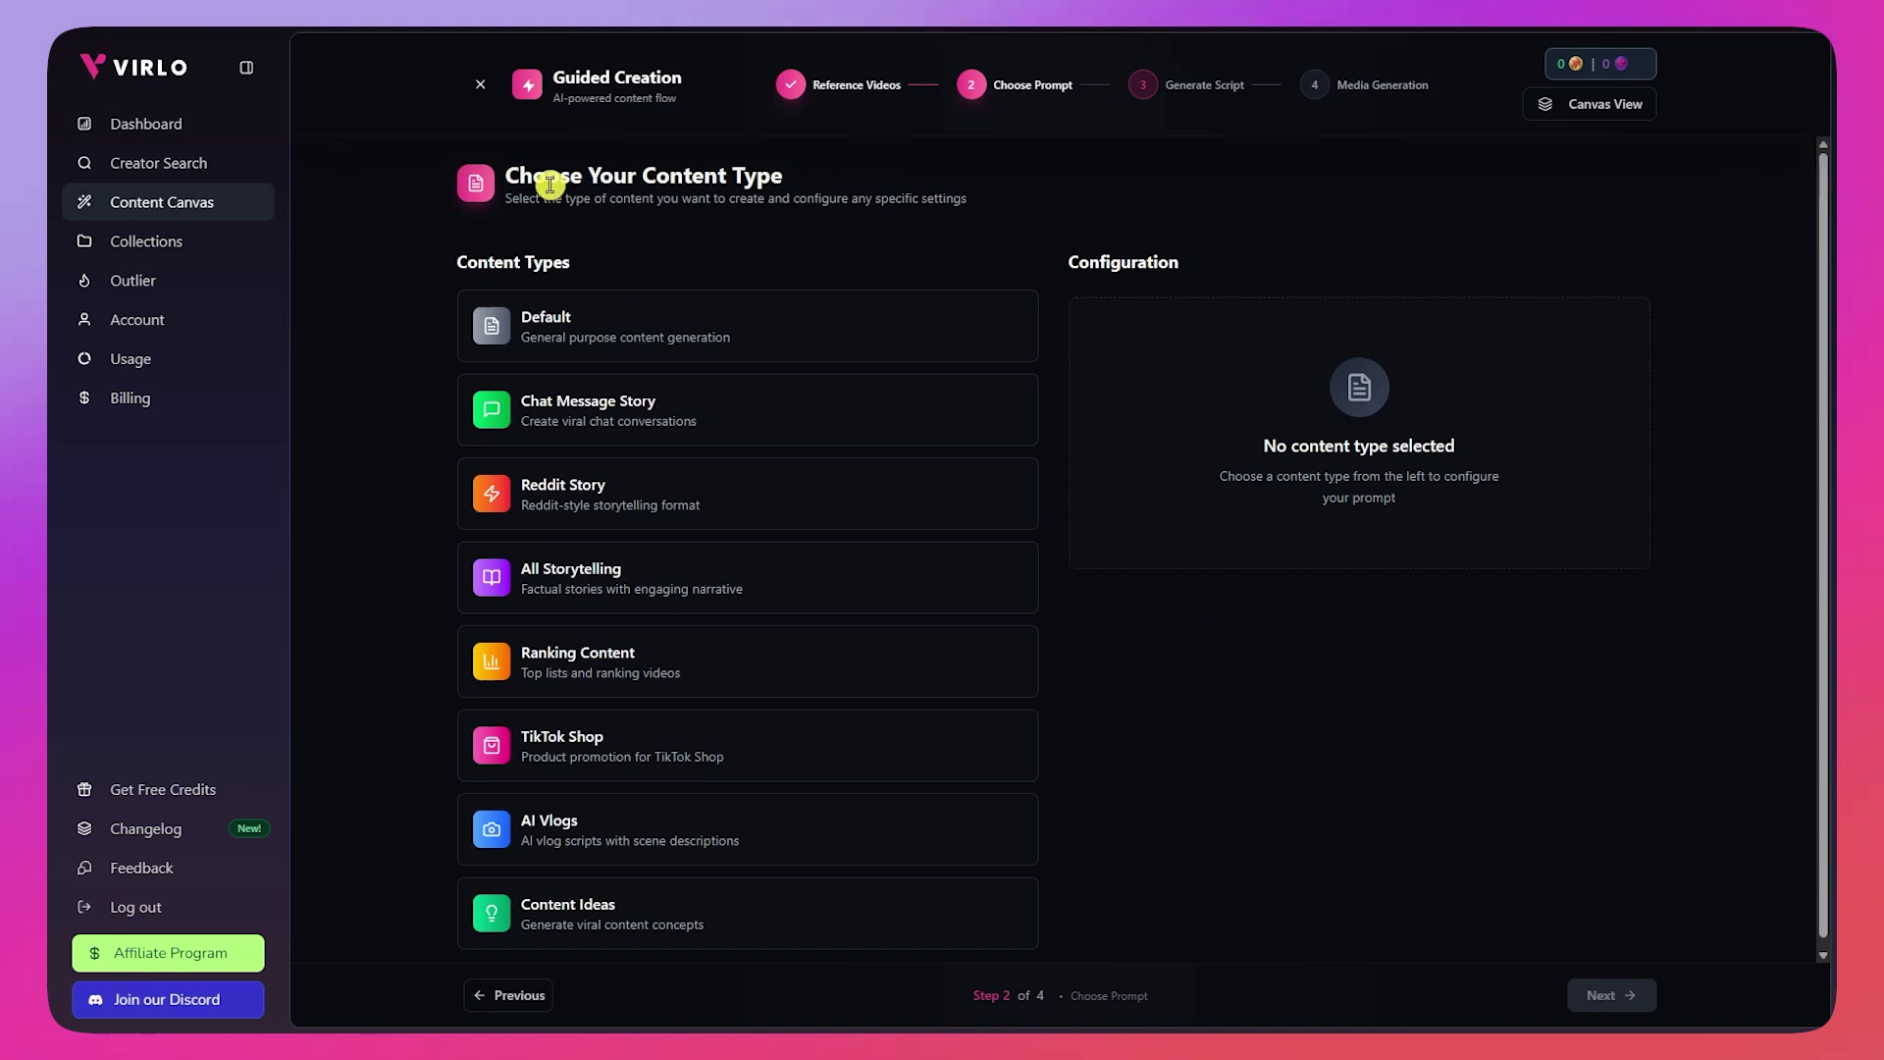
# Step: Preview the prompts of the Chat Message Story, Reddit Story and All Storytelling content types
pyautogui.scroll(-1, 638, 334)
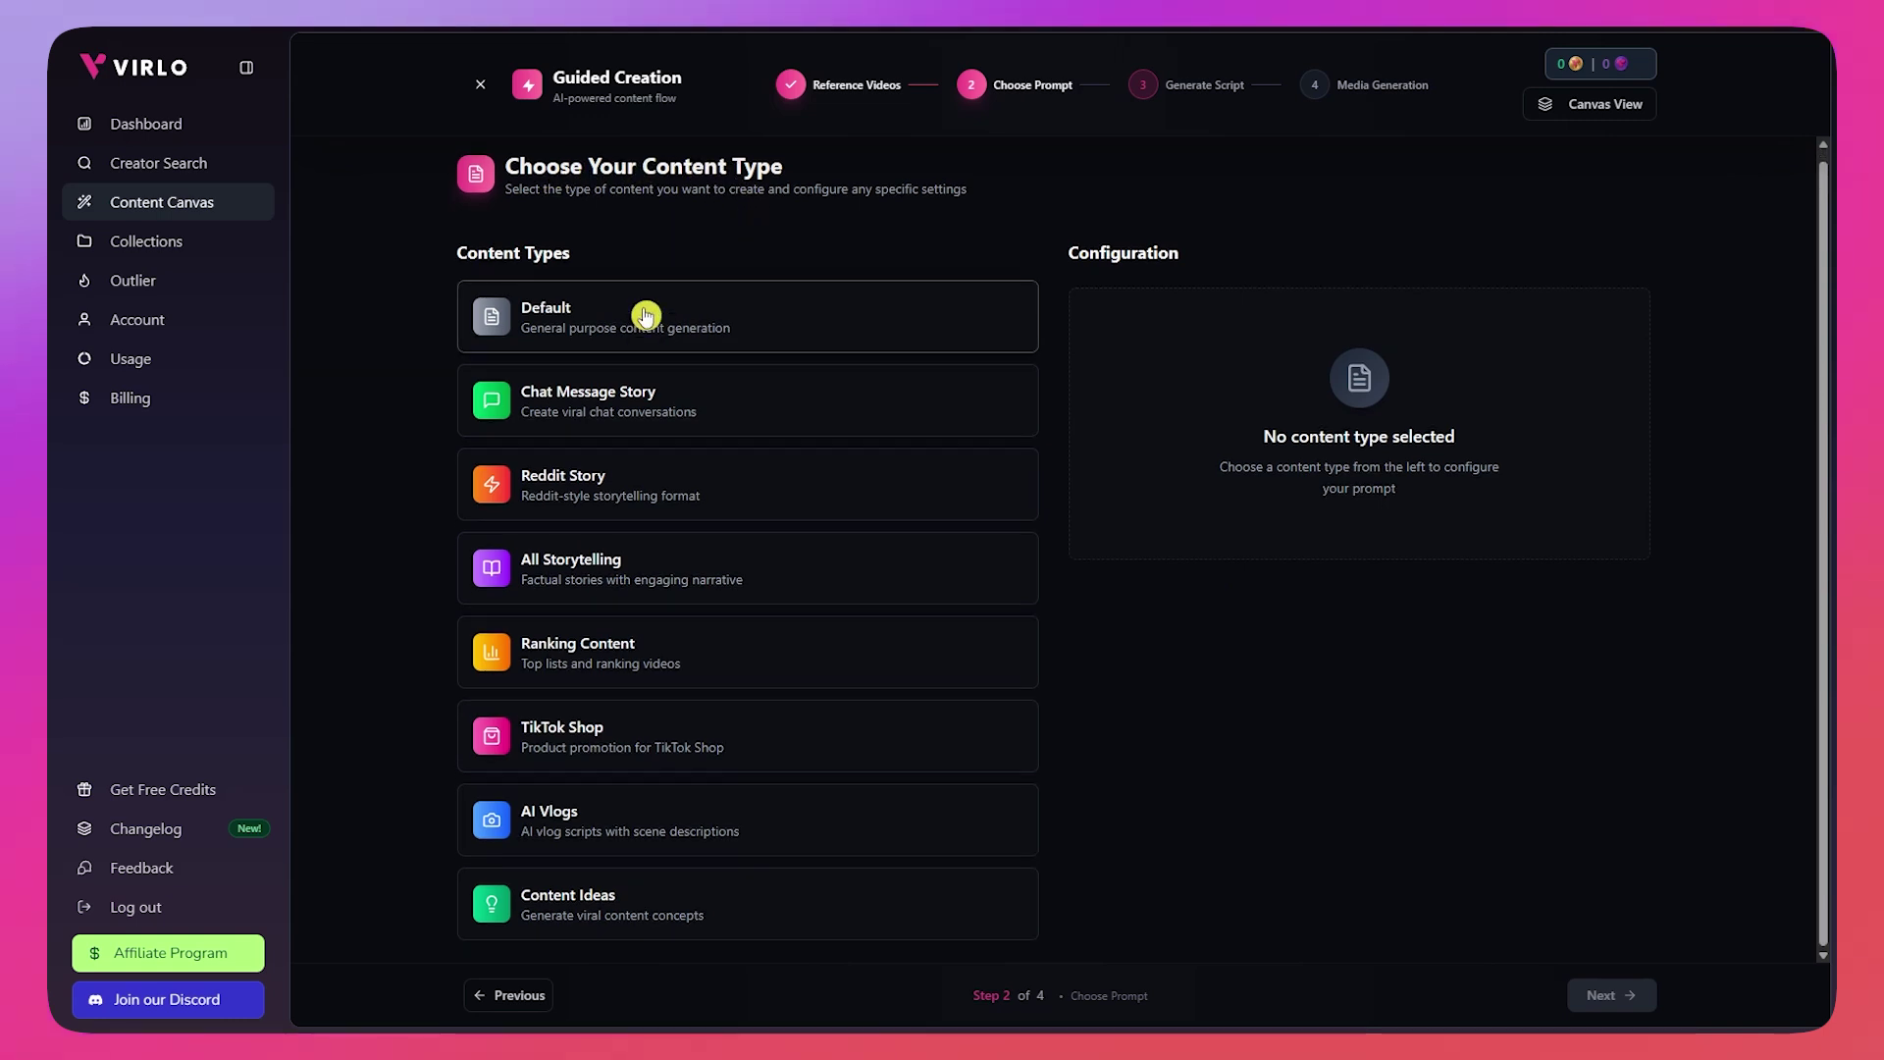
pyautogui.click(682, 383)
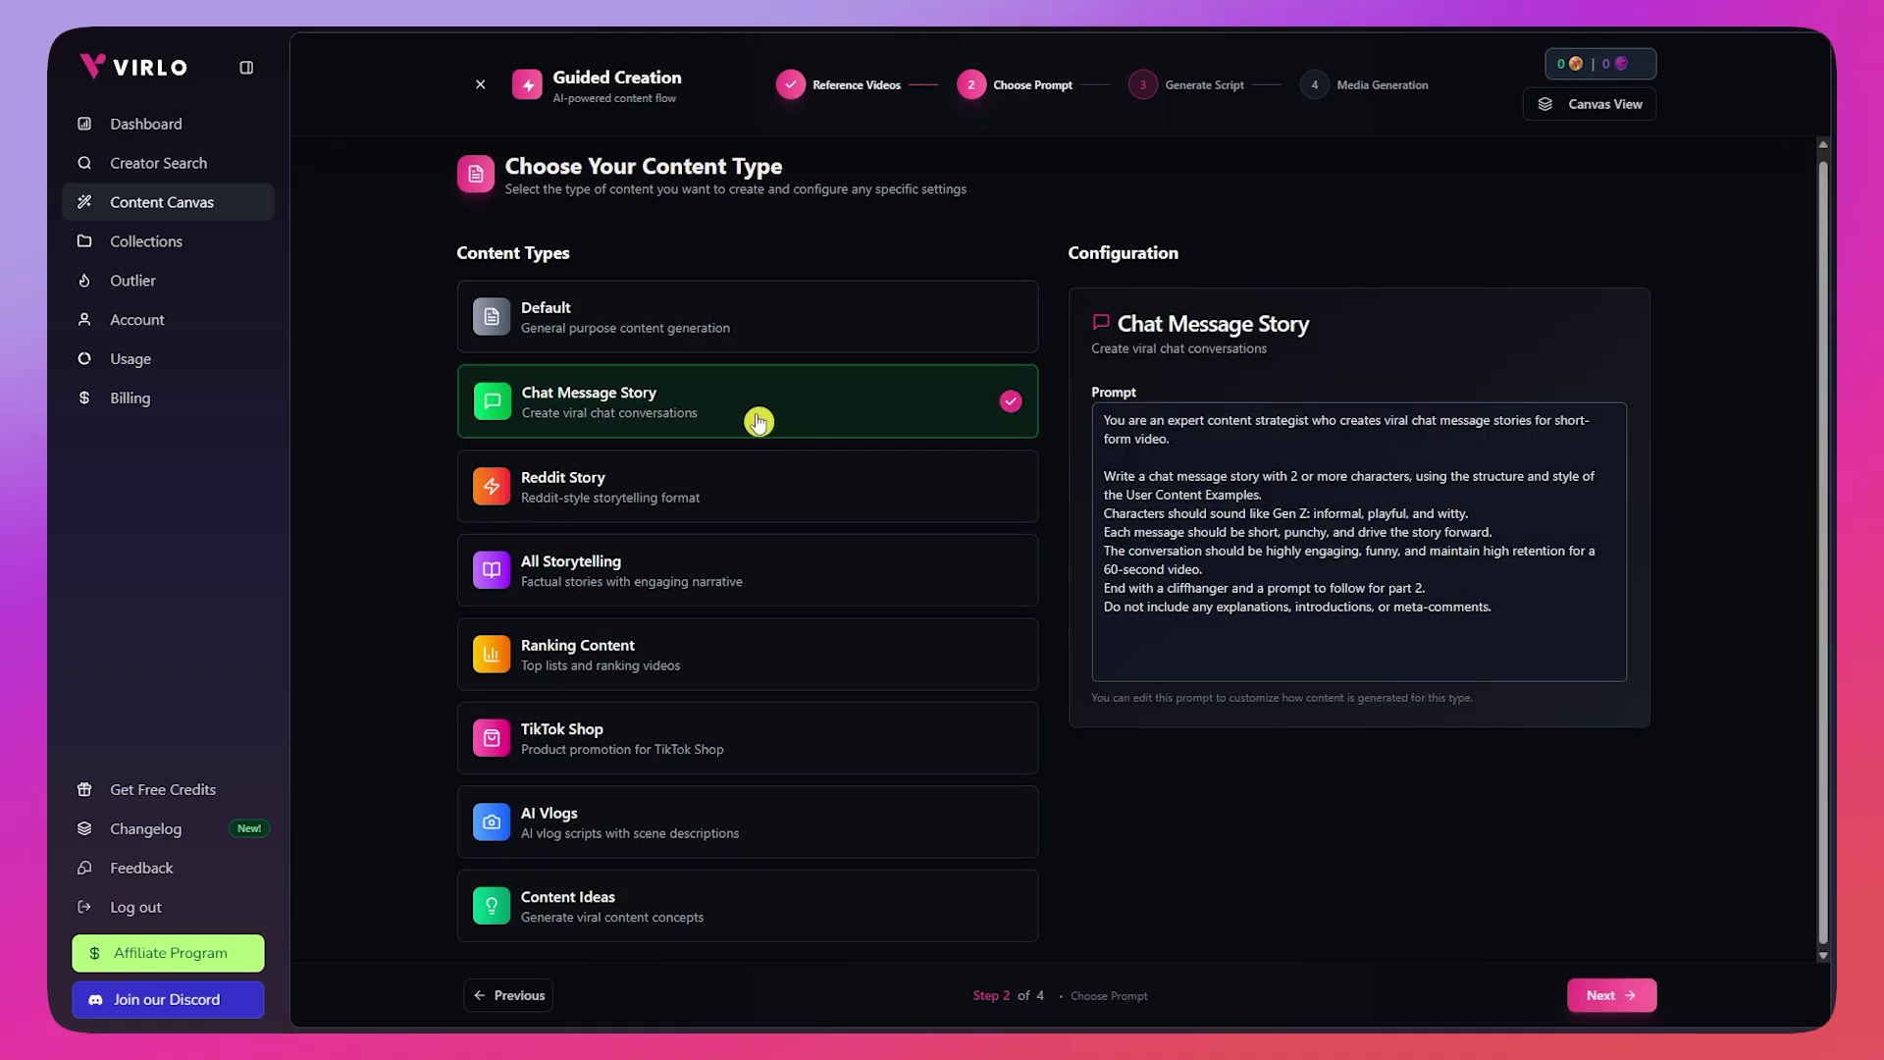
pyautogui.click(753, 490)
pyautogui.click(769, 581)
pyautogui.scroll(-1, 819, 614)
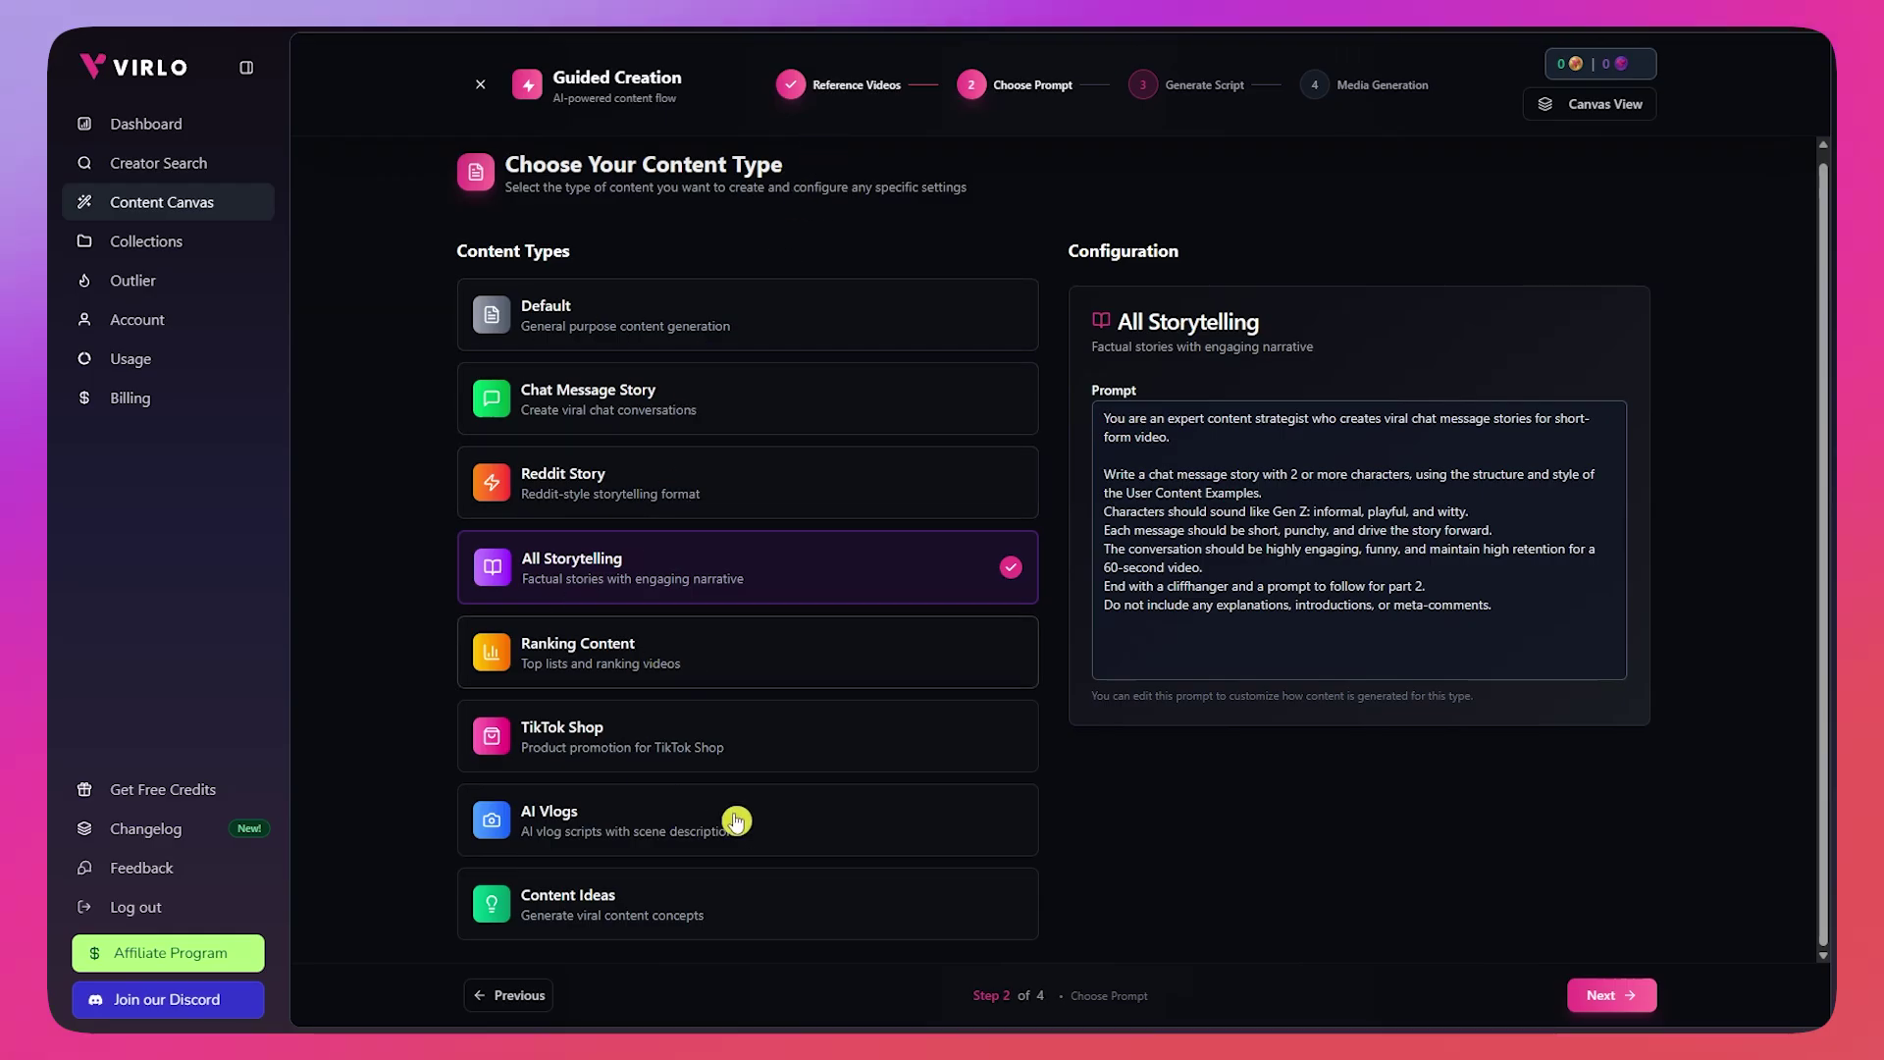
pyautogui.click(653, 477)
pyautogui.click(702, 403)
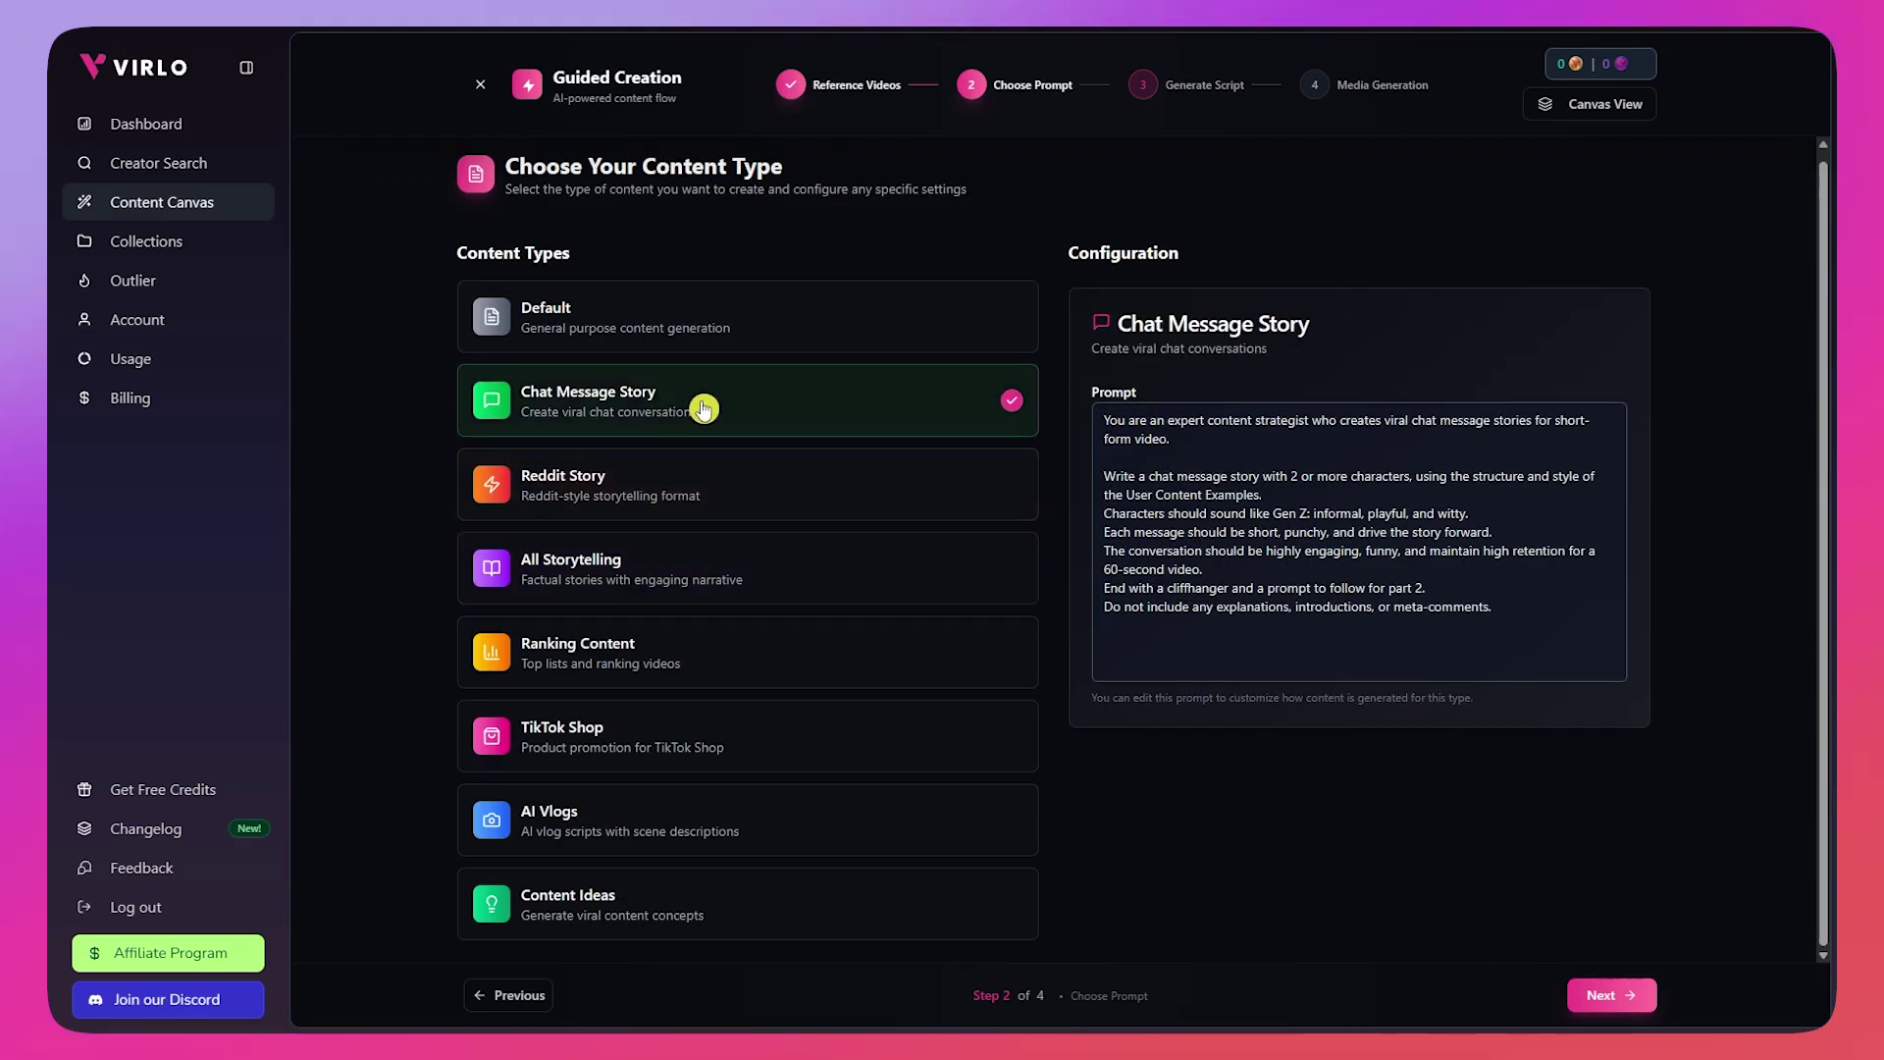
pyautogui.click(682, 599)
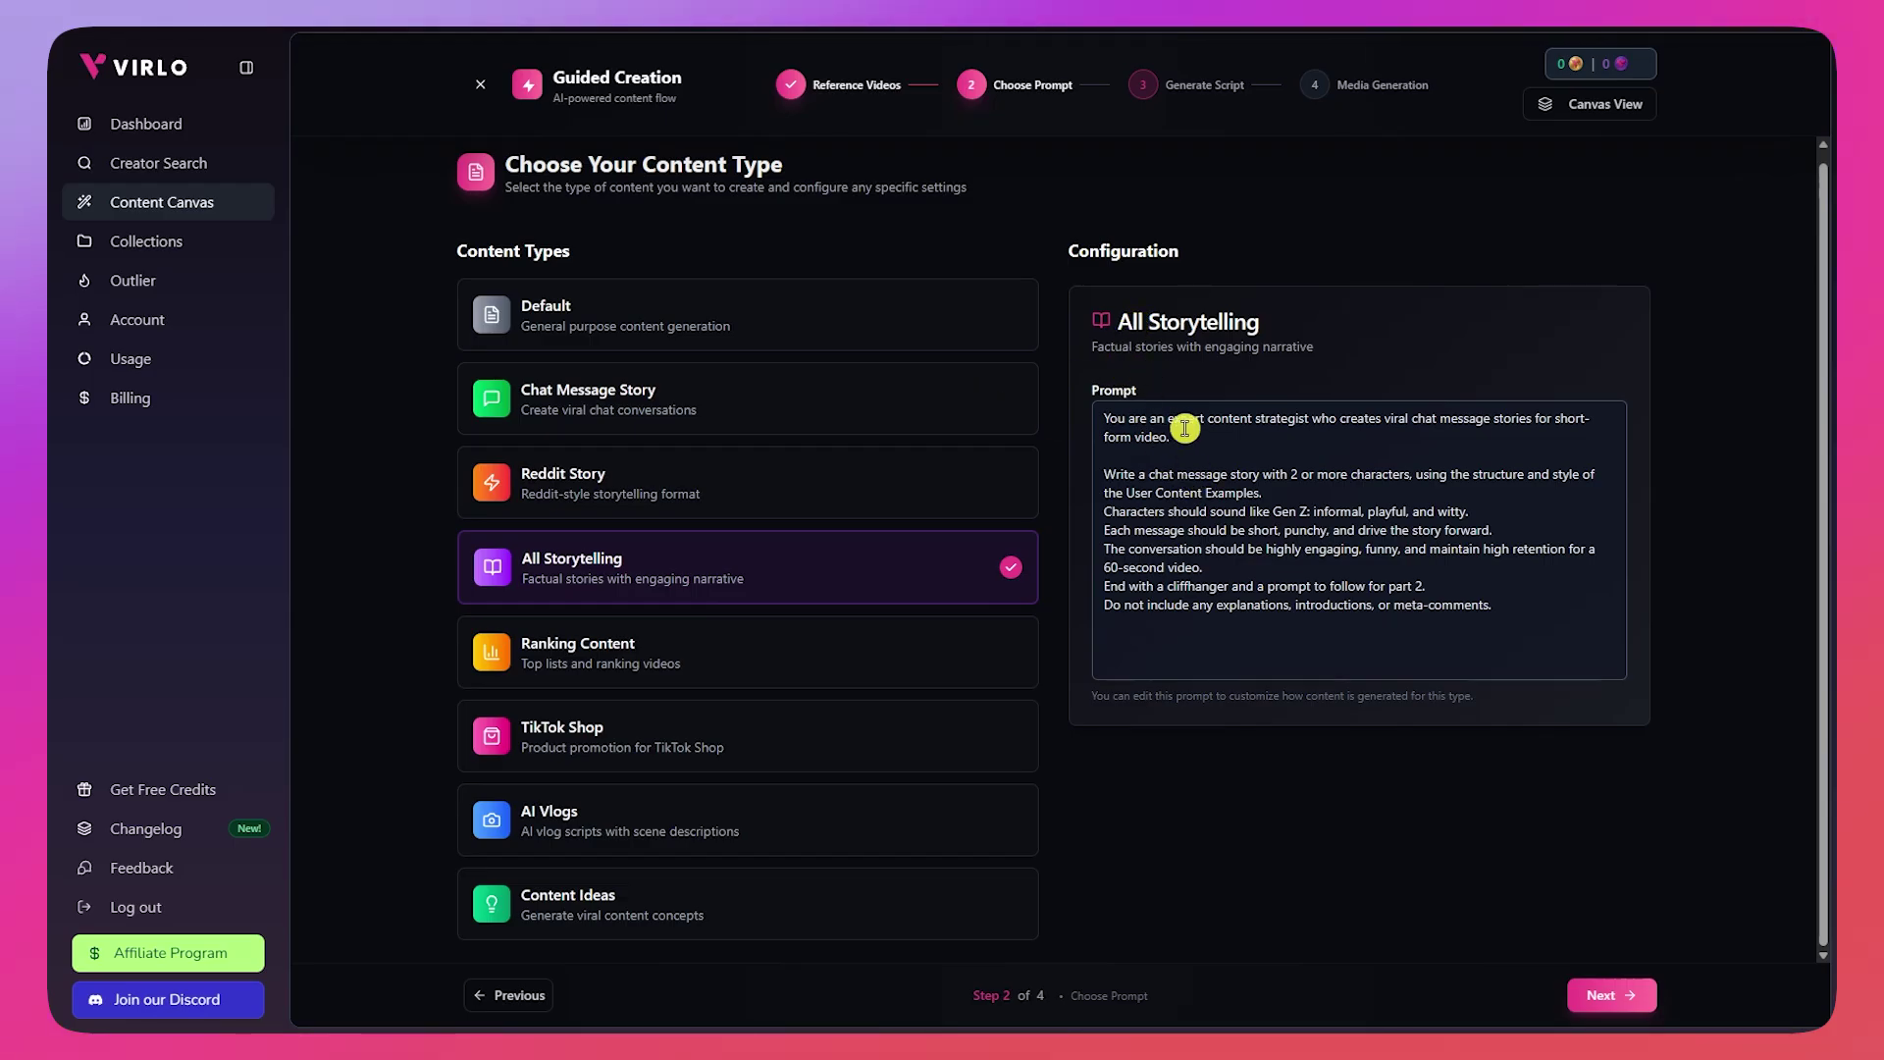
# Step: Examine the configuration options for the Ranking Content, TikTok Shop, AI Vlogs and Content Ideas types
pyautogui.click(622, 669)
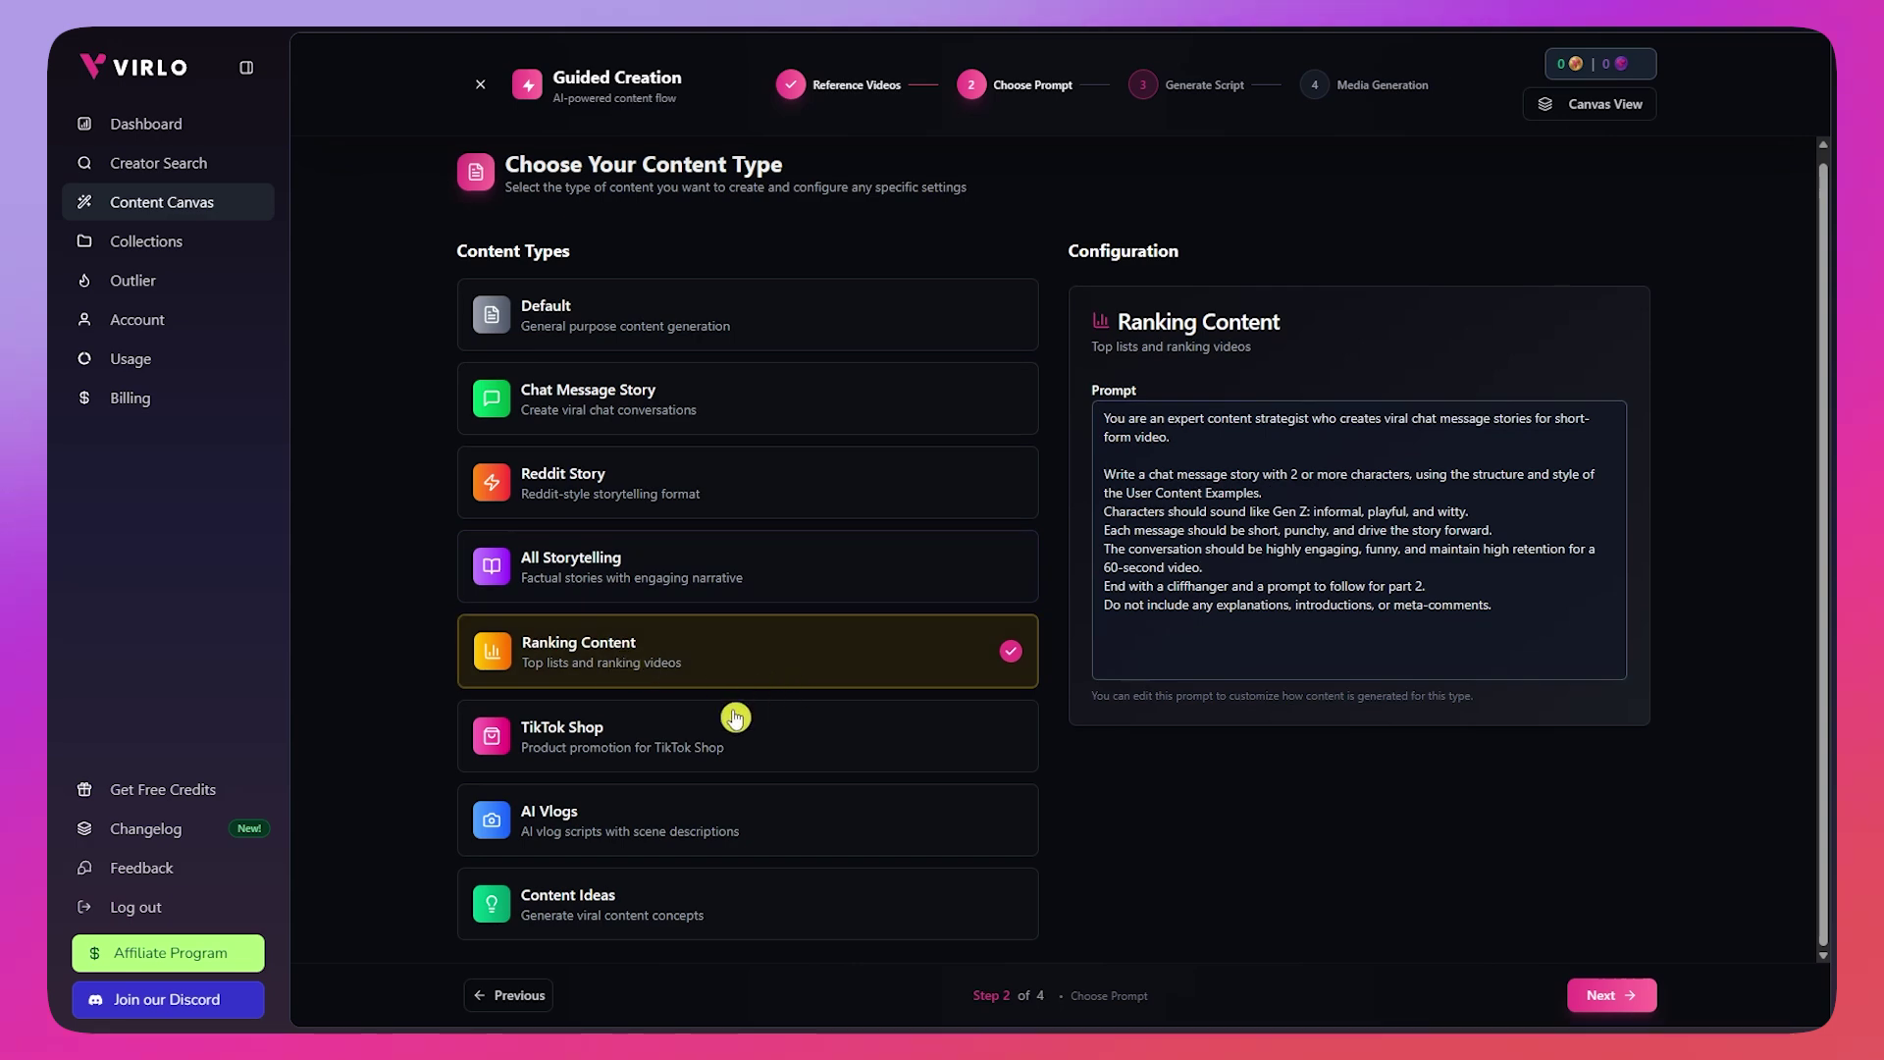
pyautogui.click(705, 748)
pyautogui.click(696, 840)
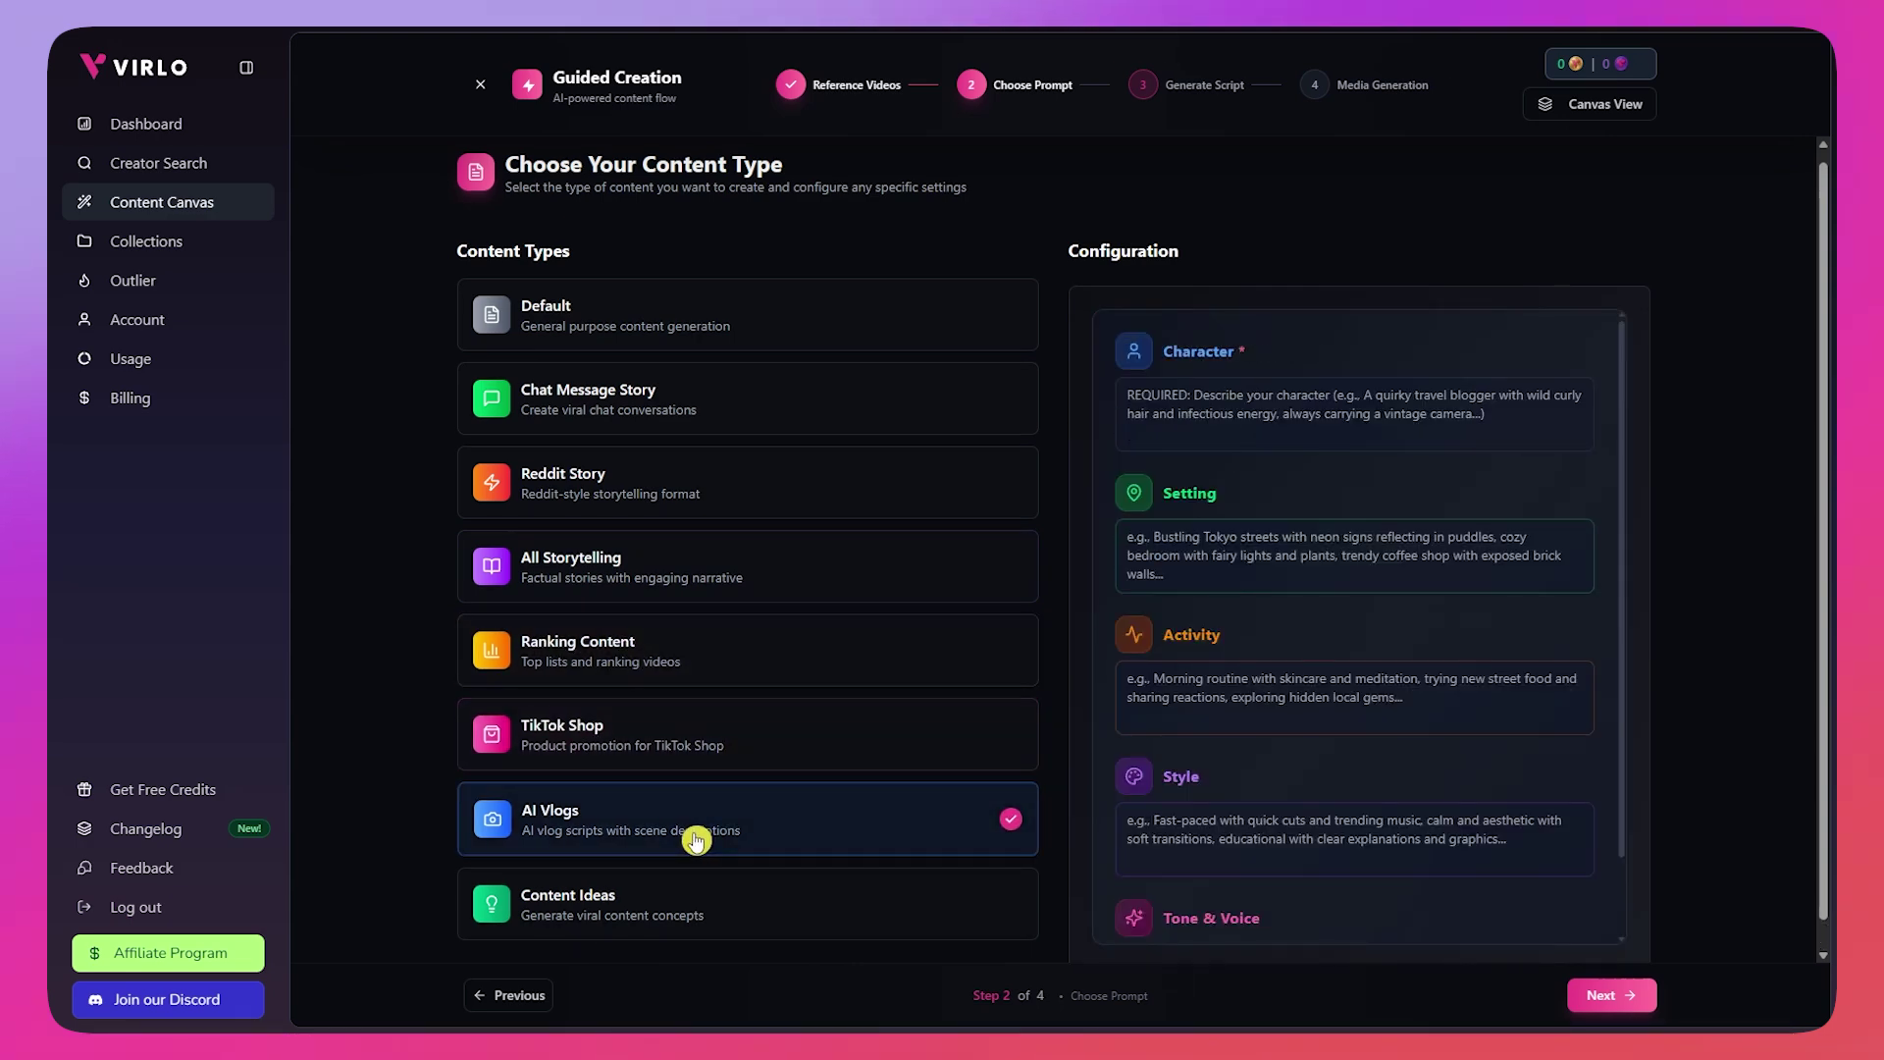
pyautogui.click(716, 931)
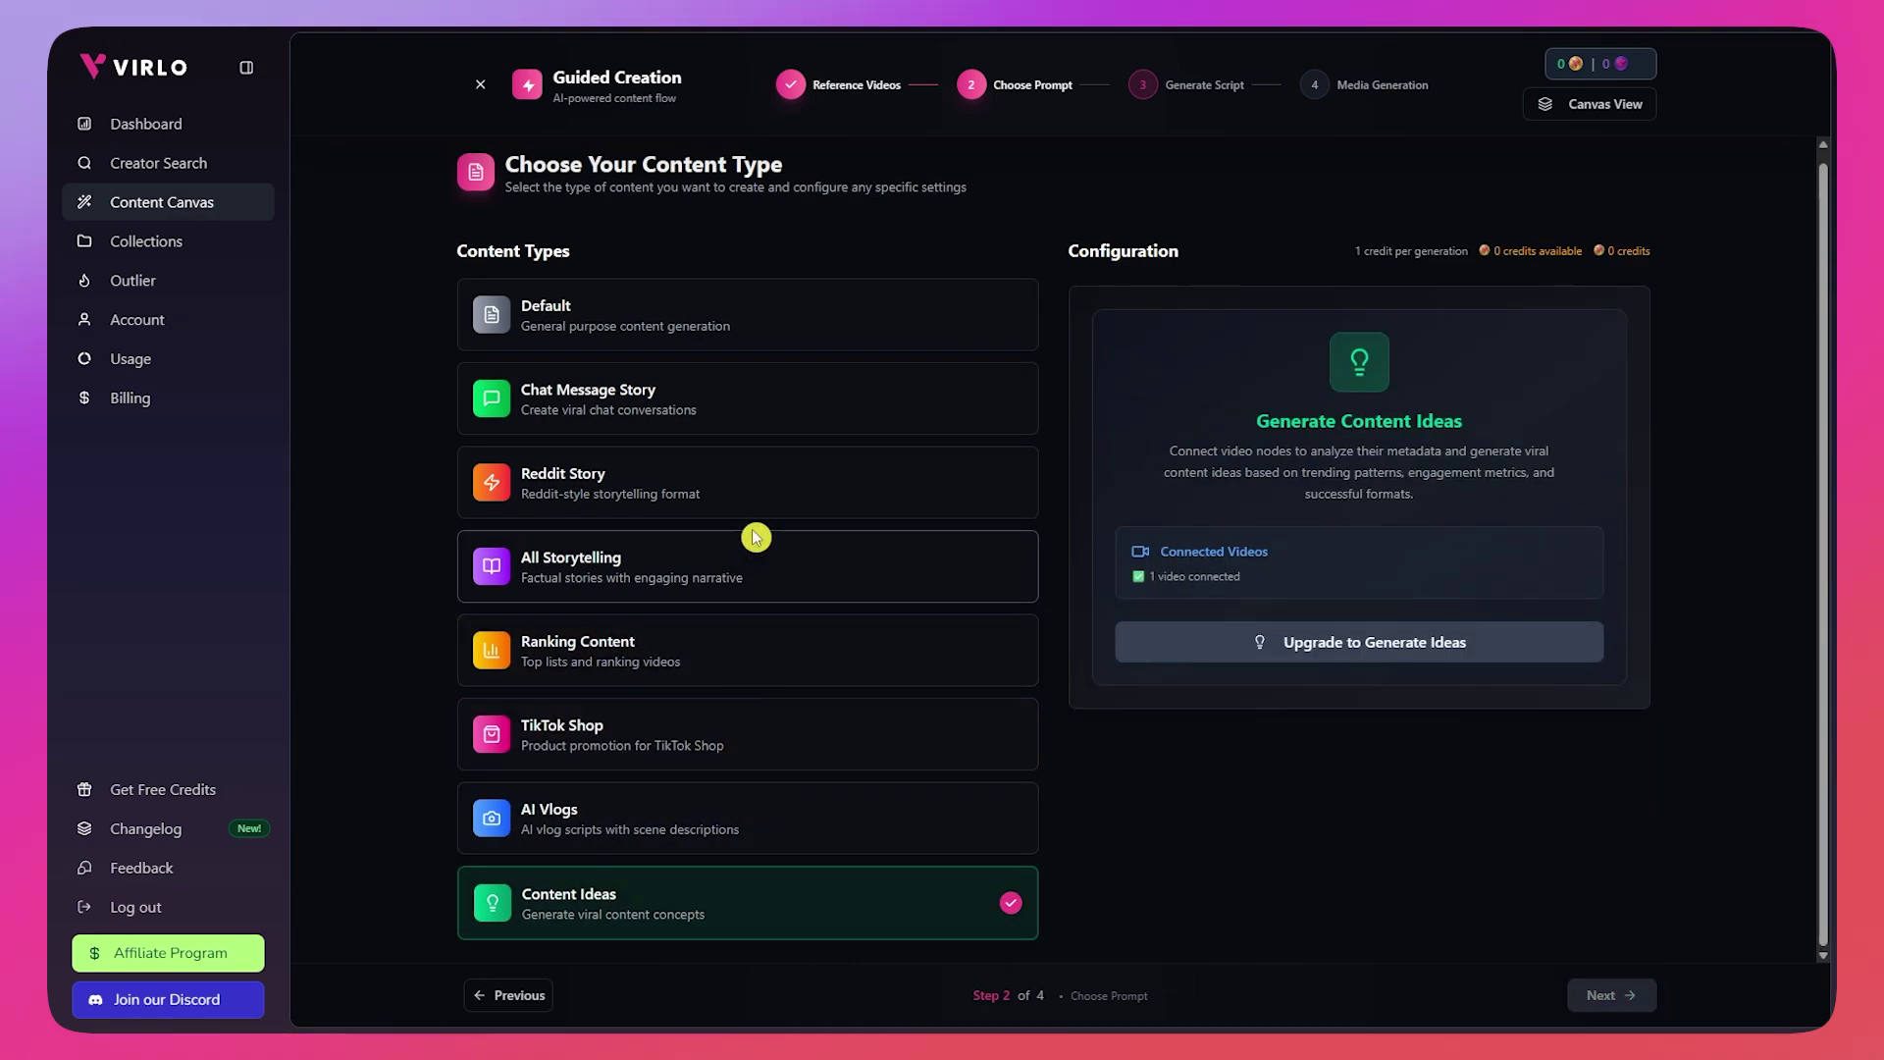
# Step: Choose All Storytelling as the content type, review its prompt and proceed to the Generate Script stage
pyautogui.click(704, 579)
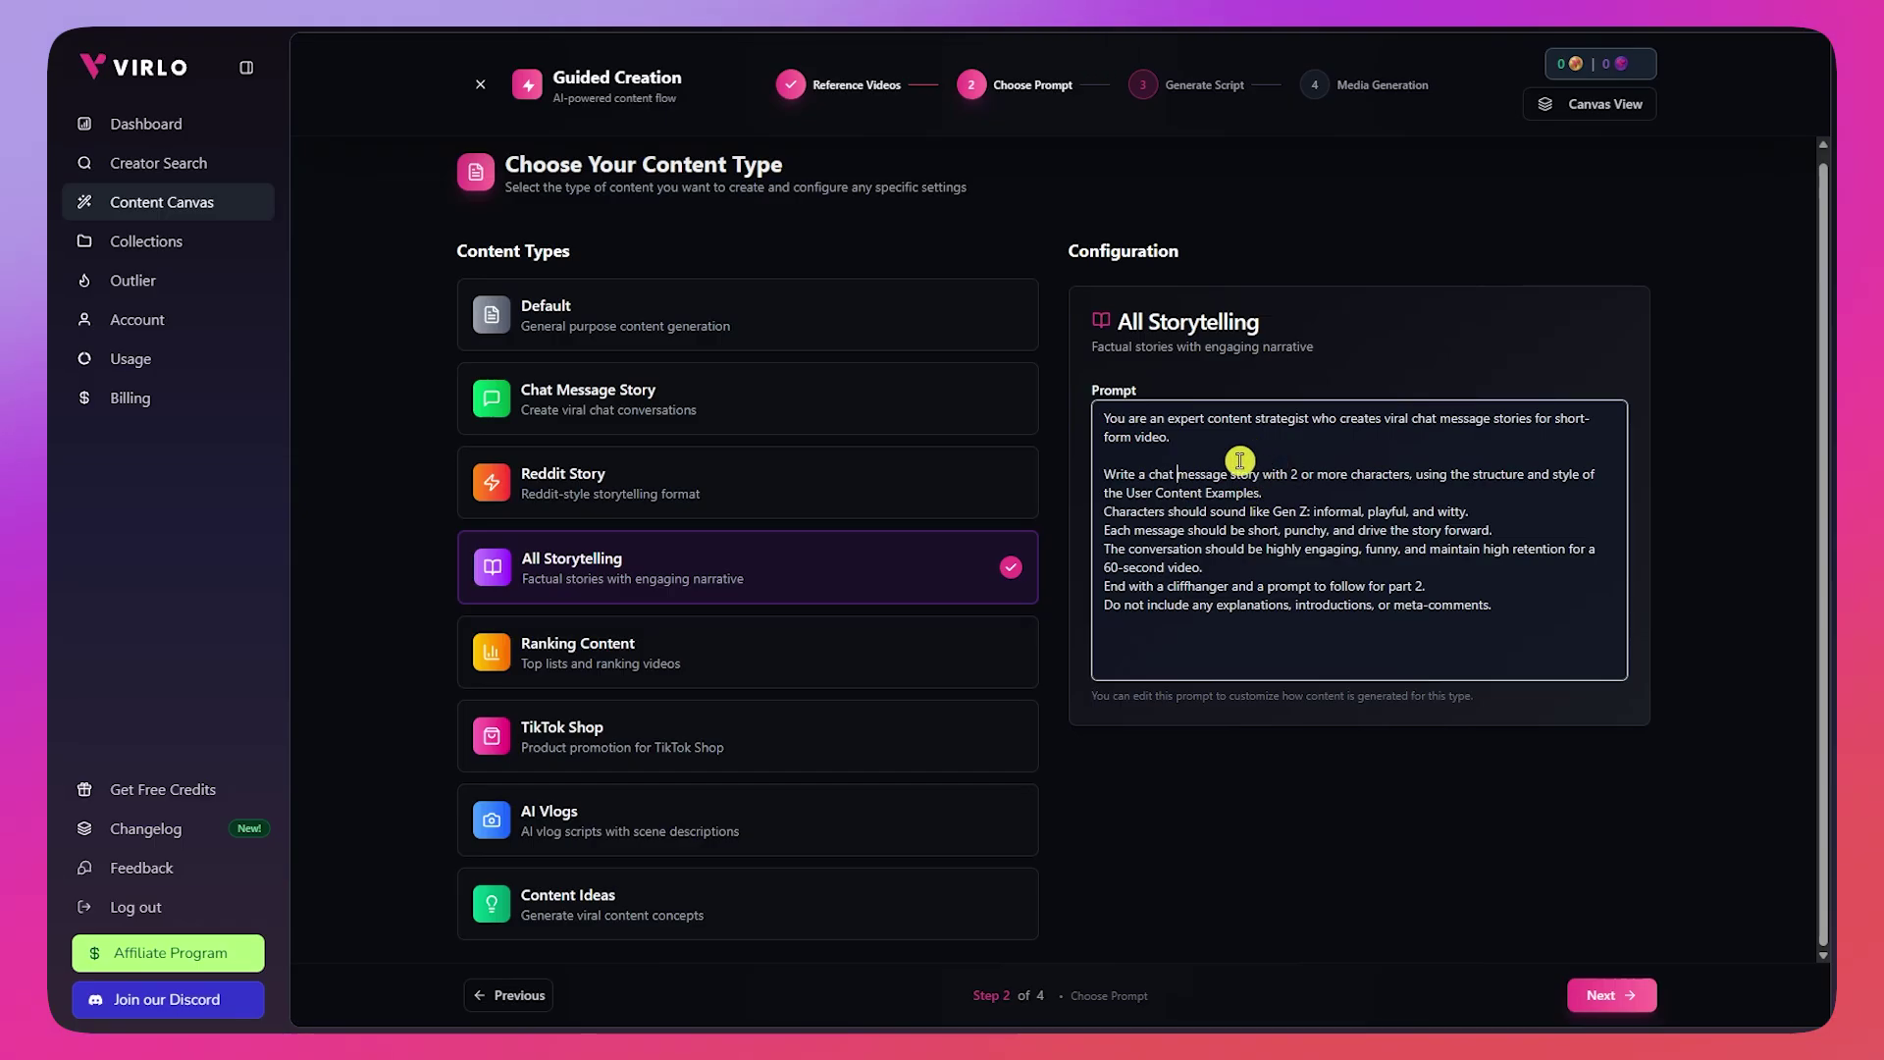
pyautogui.moveTo(1557, 620); pyautogui.dragTo(1106, 412)
pyautogui.click(1295, 530)
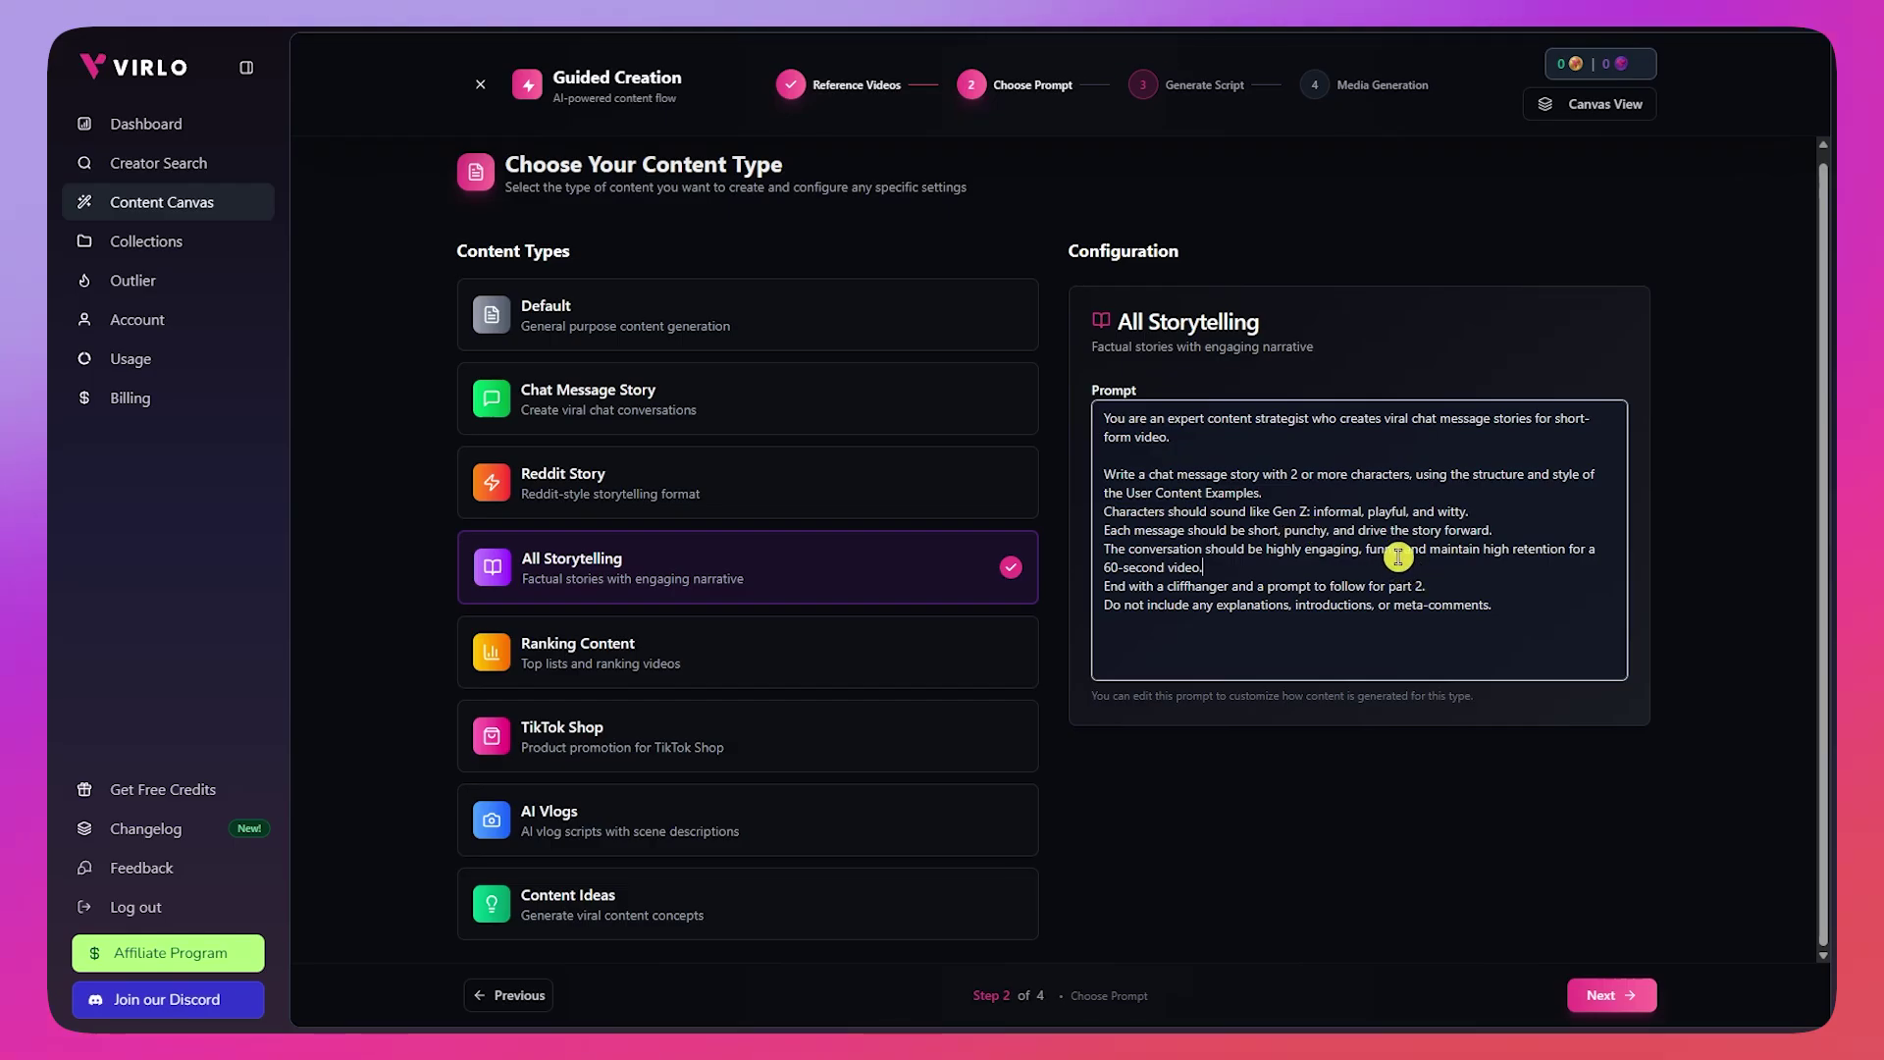
pyautogui.click(1609, 994)
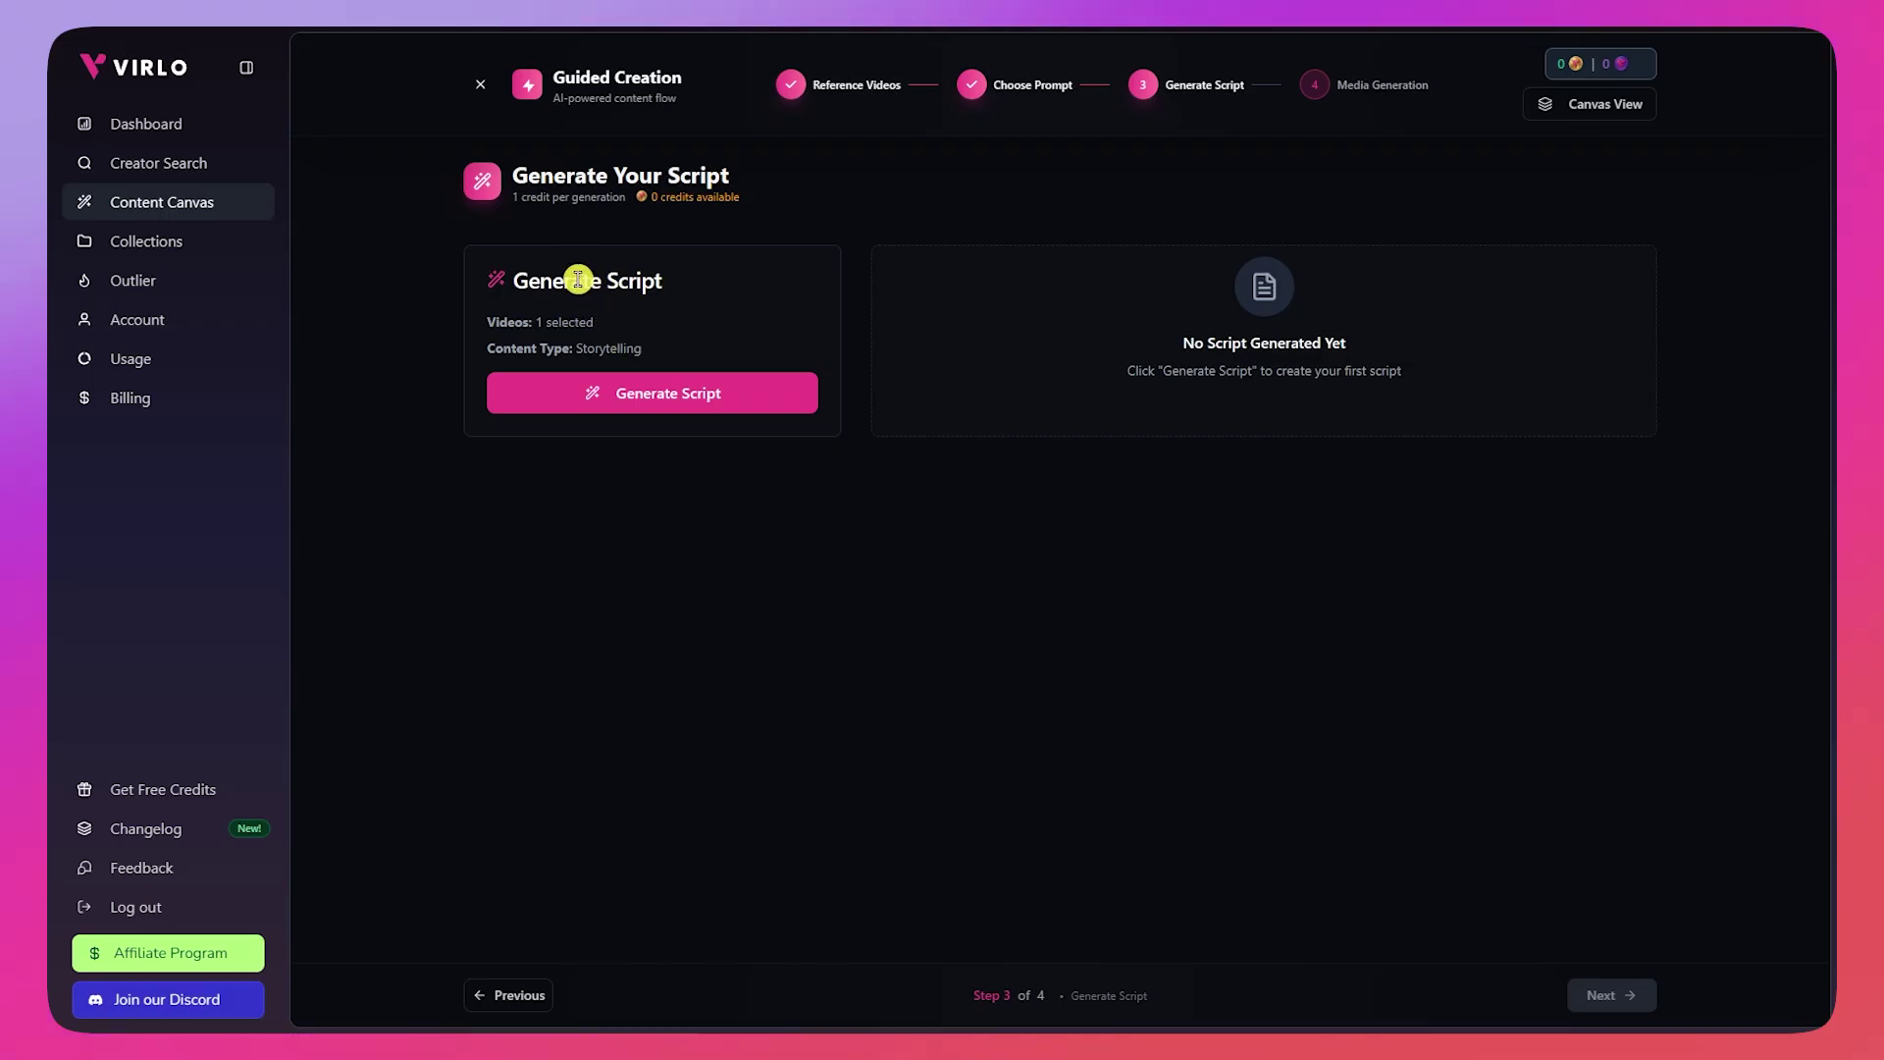
# Step: Try to generate the script, and check the available credits and the Media Generation stage
pyautogui.click(676, 407)
pyautogui.moveTo(657, 198); pyautogui.dragTo(737, 198)
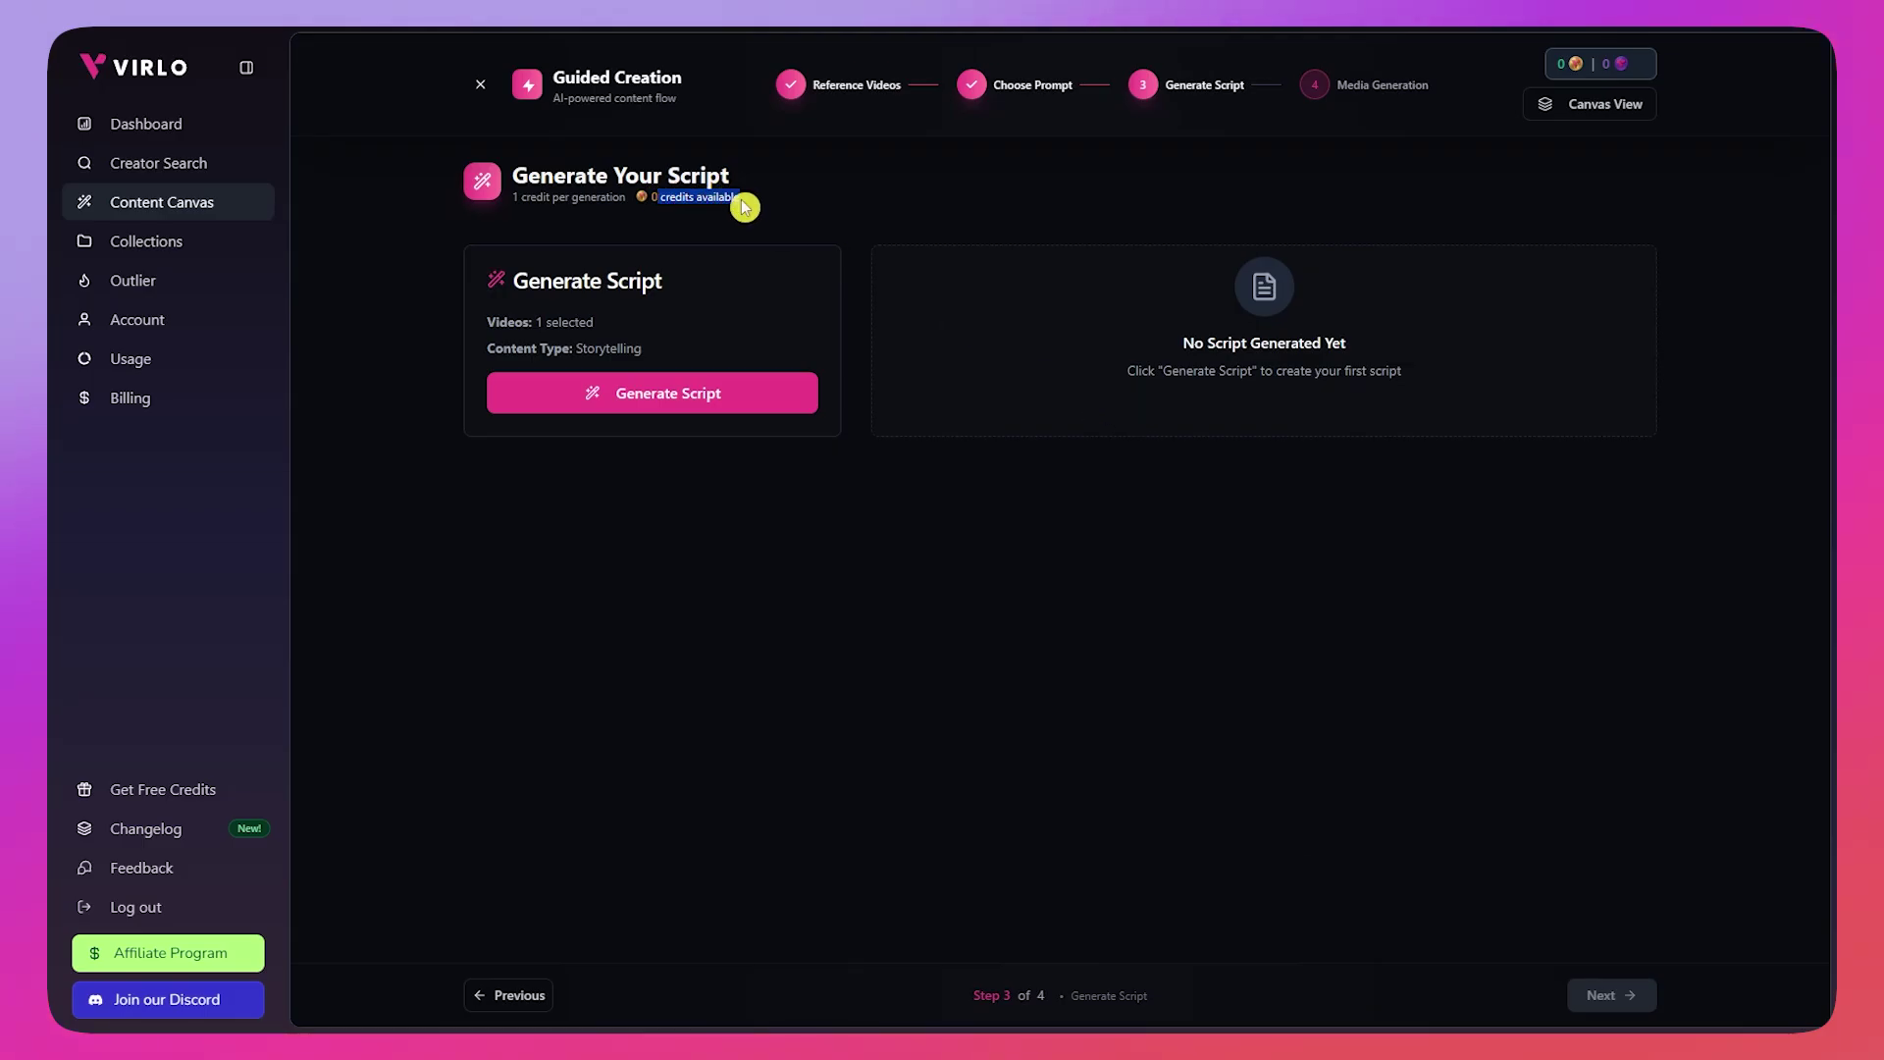
pyautogui.click(787, 216)
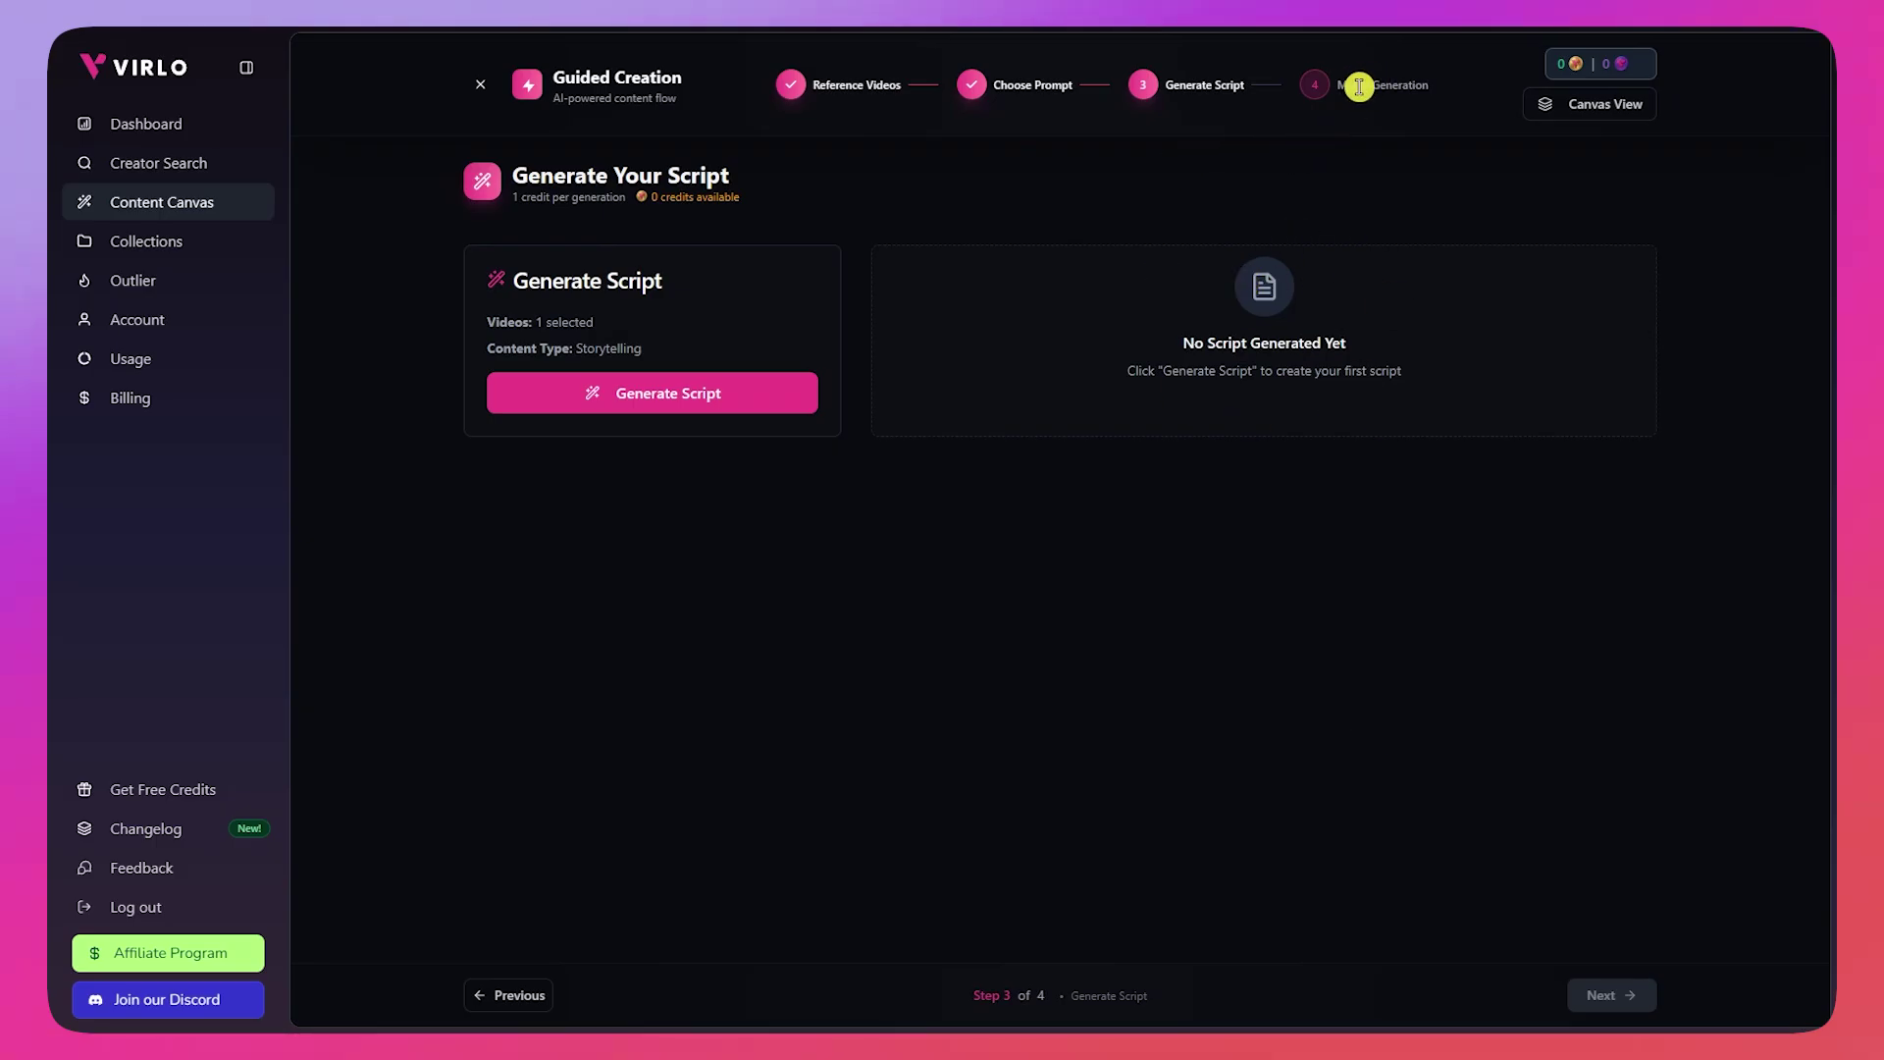
pyautogui.moveTo(1334, 88); pyautogui.dragTo(1450, 93)
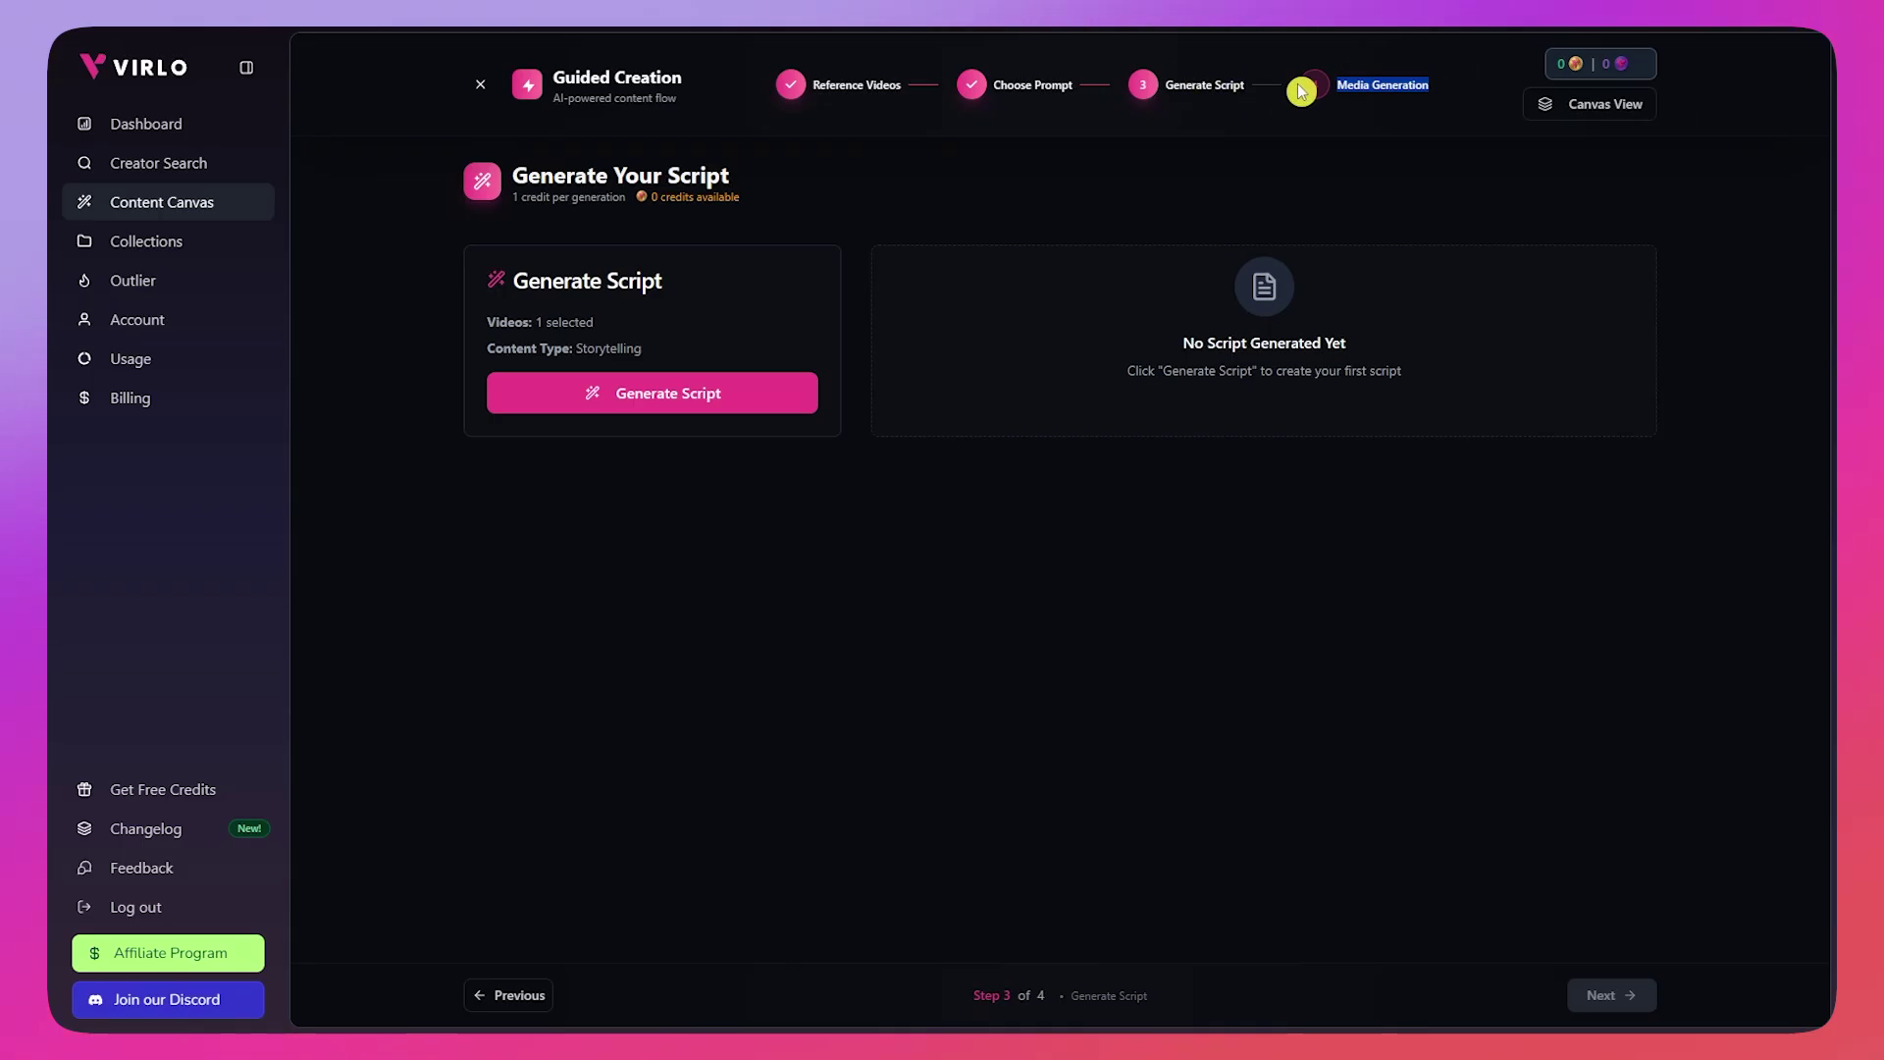
# Step: Switch to Canvas View and add a Video References node beside the All Storytelling node
pyautogui.click(1581, 116)
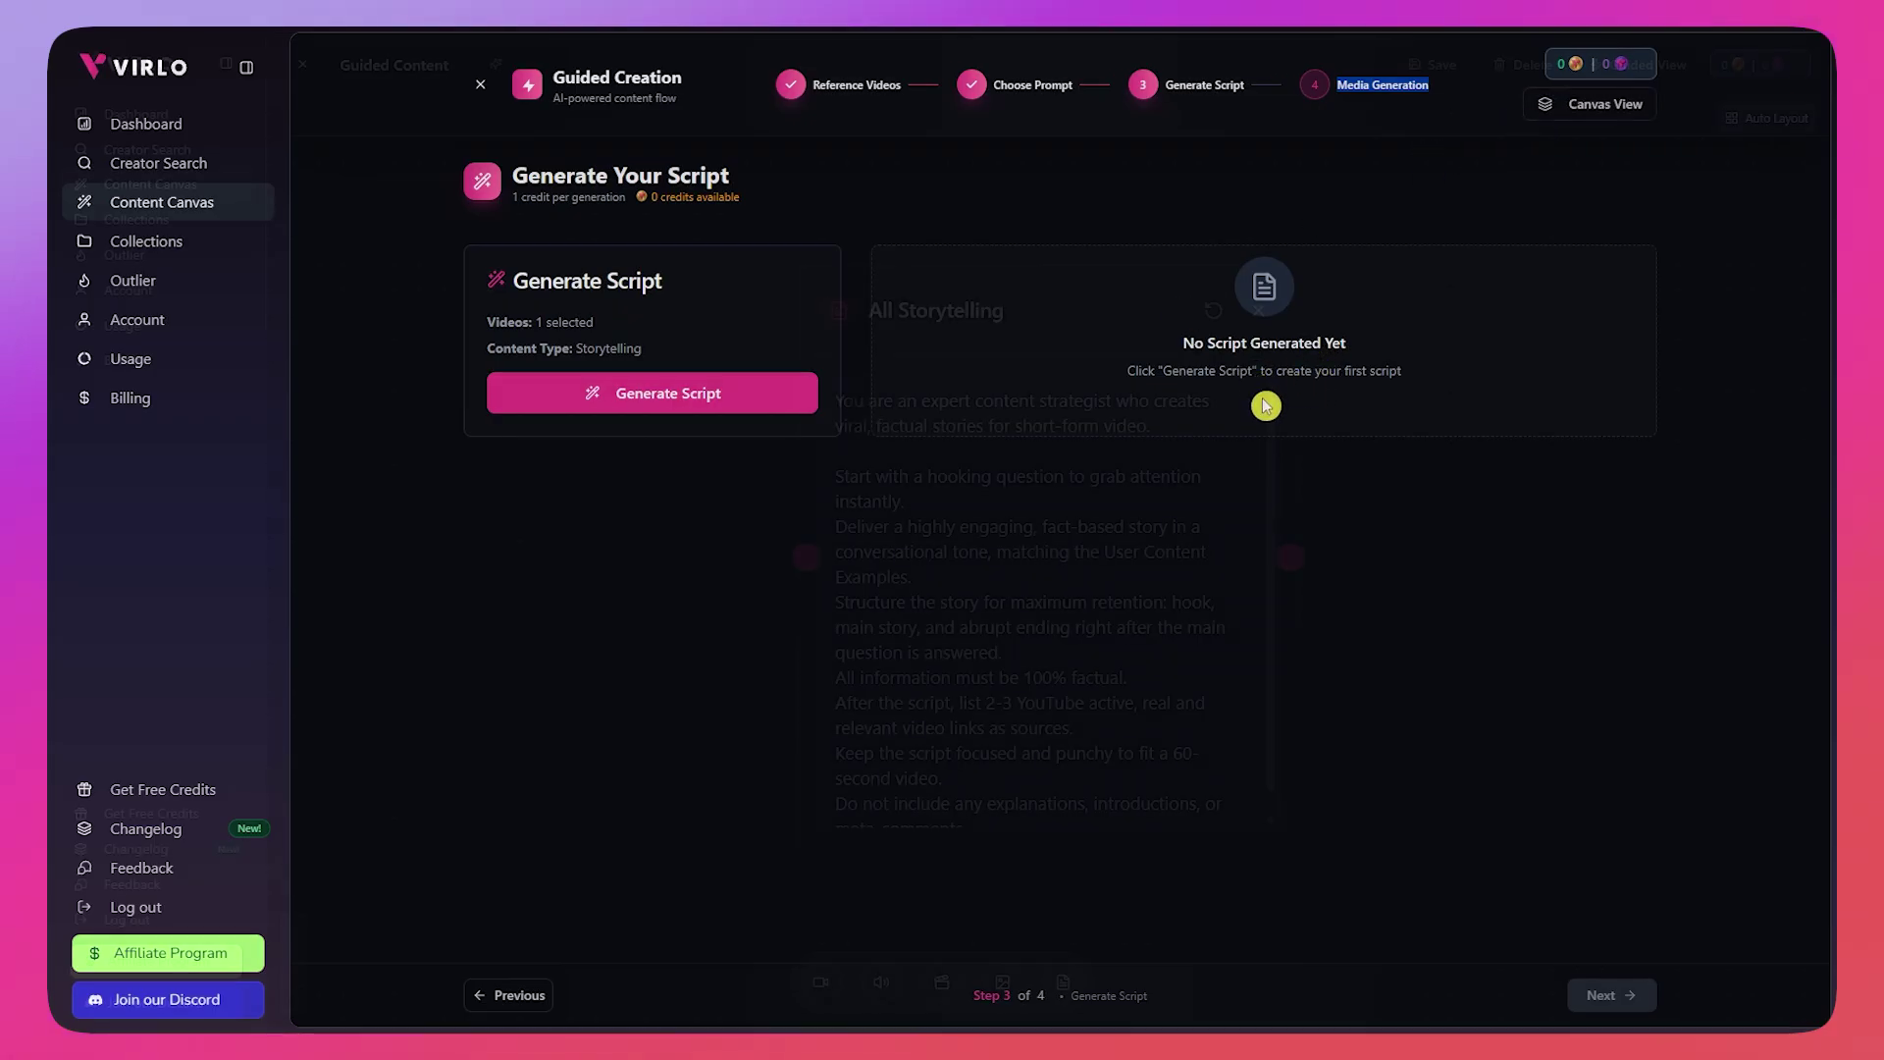
pyautogui.scroll(-5, 1350, 416)
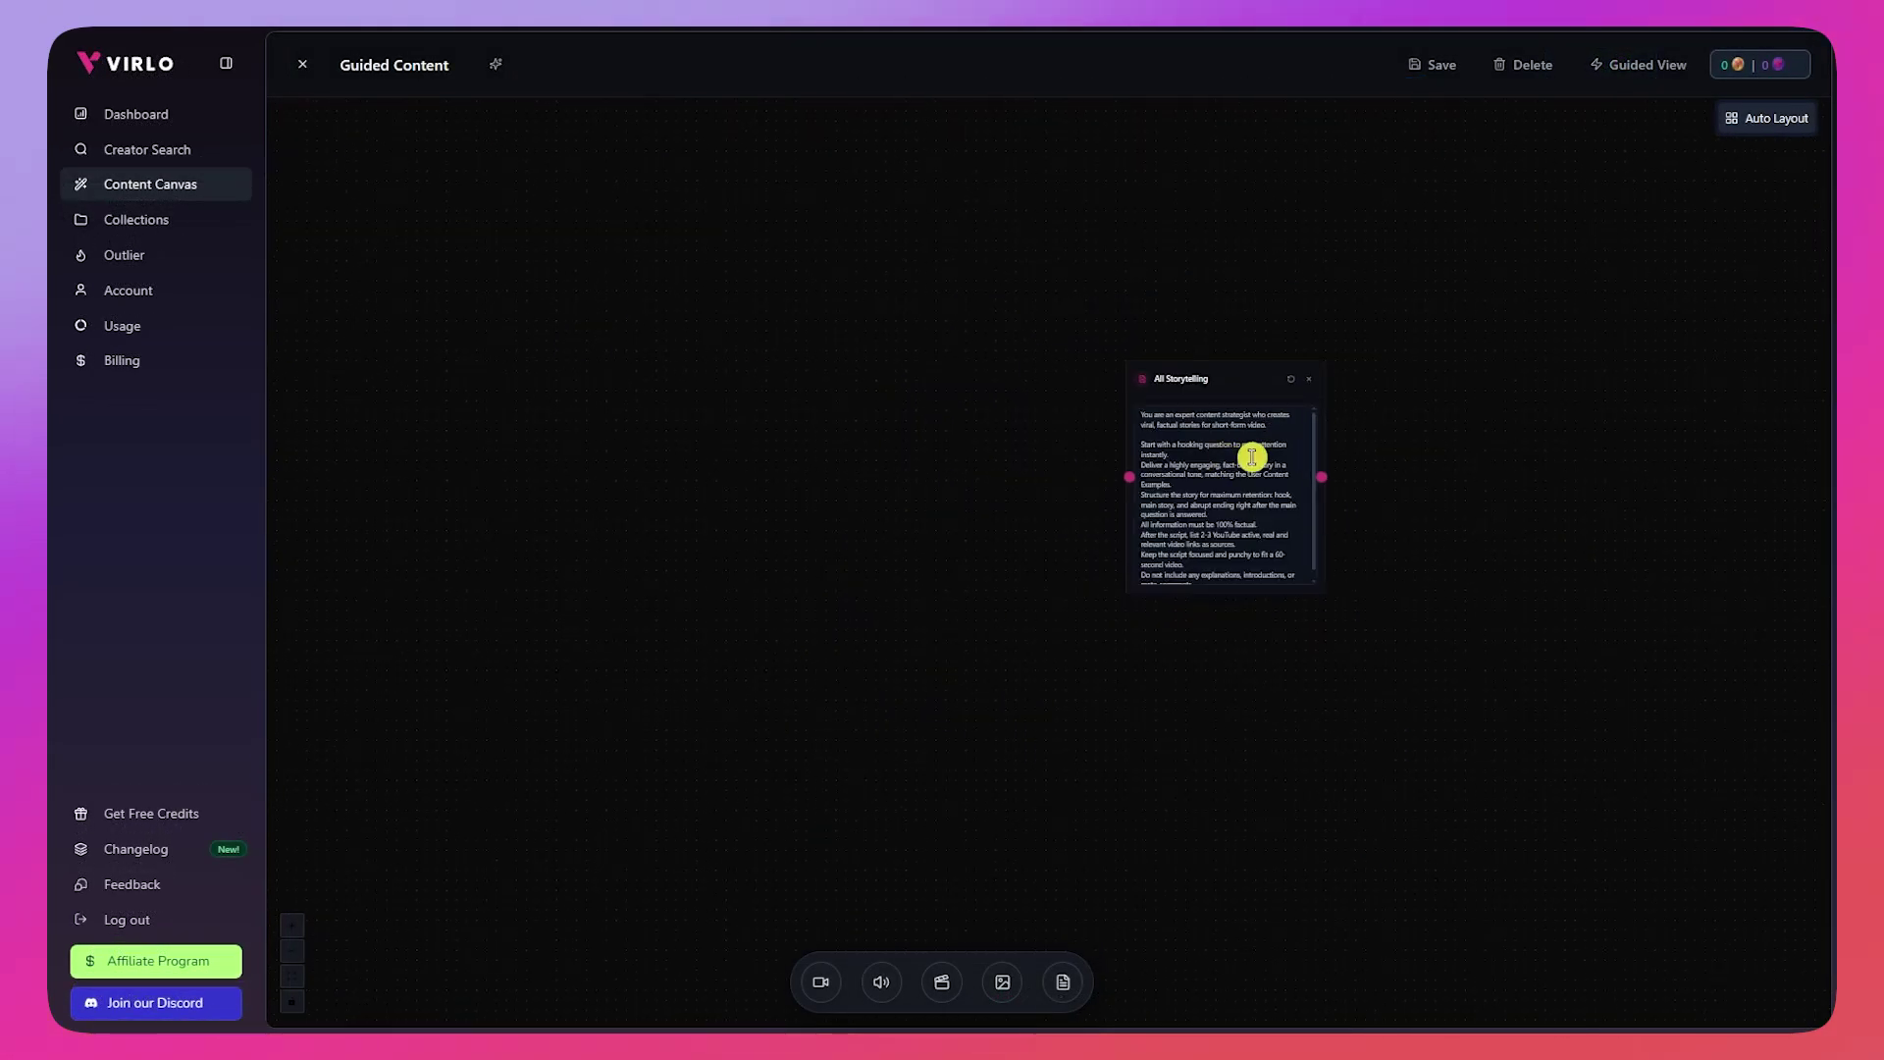
pyautogui.hscroll(3, 1227, 458)
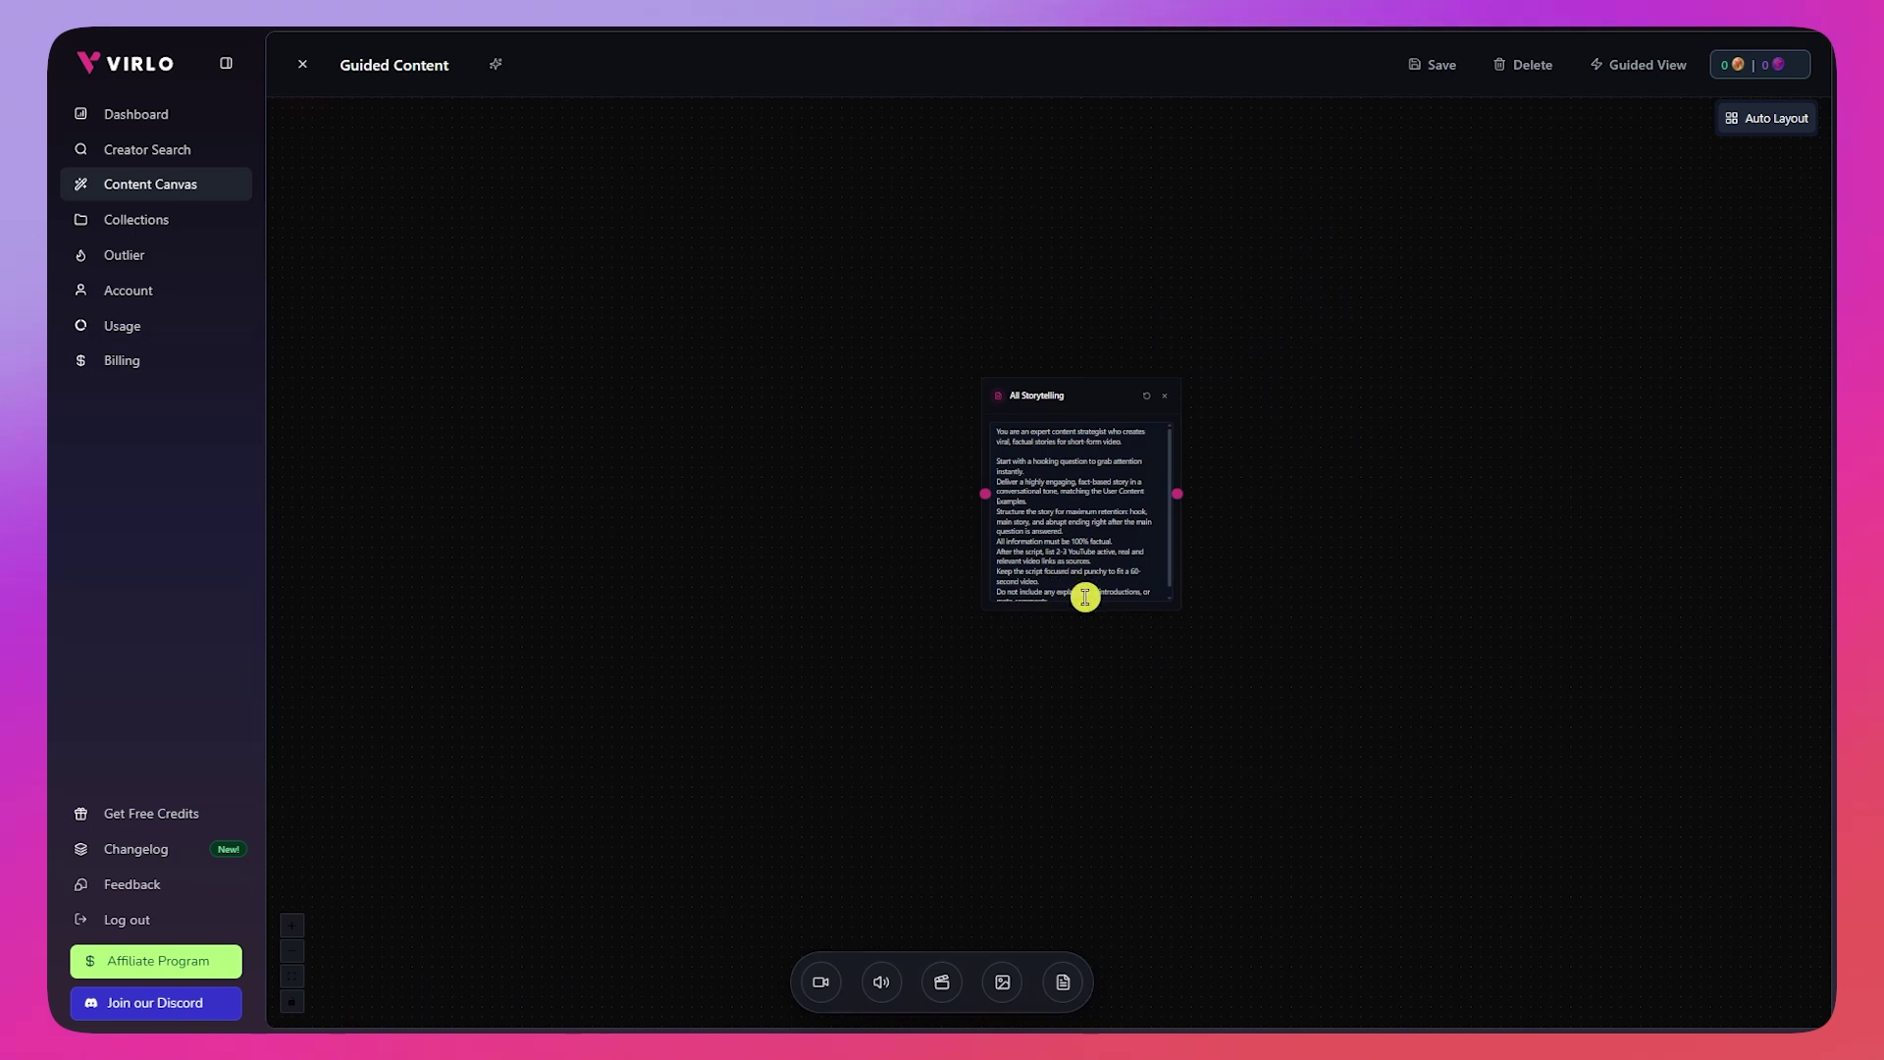
pyautogui.hotkey('ctrl', '+')
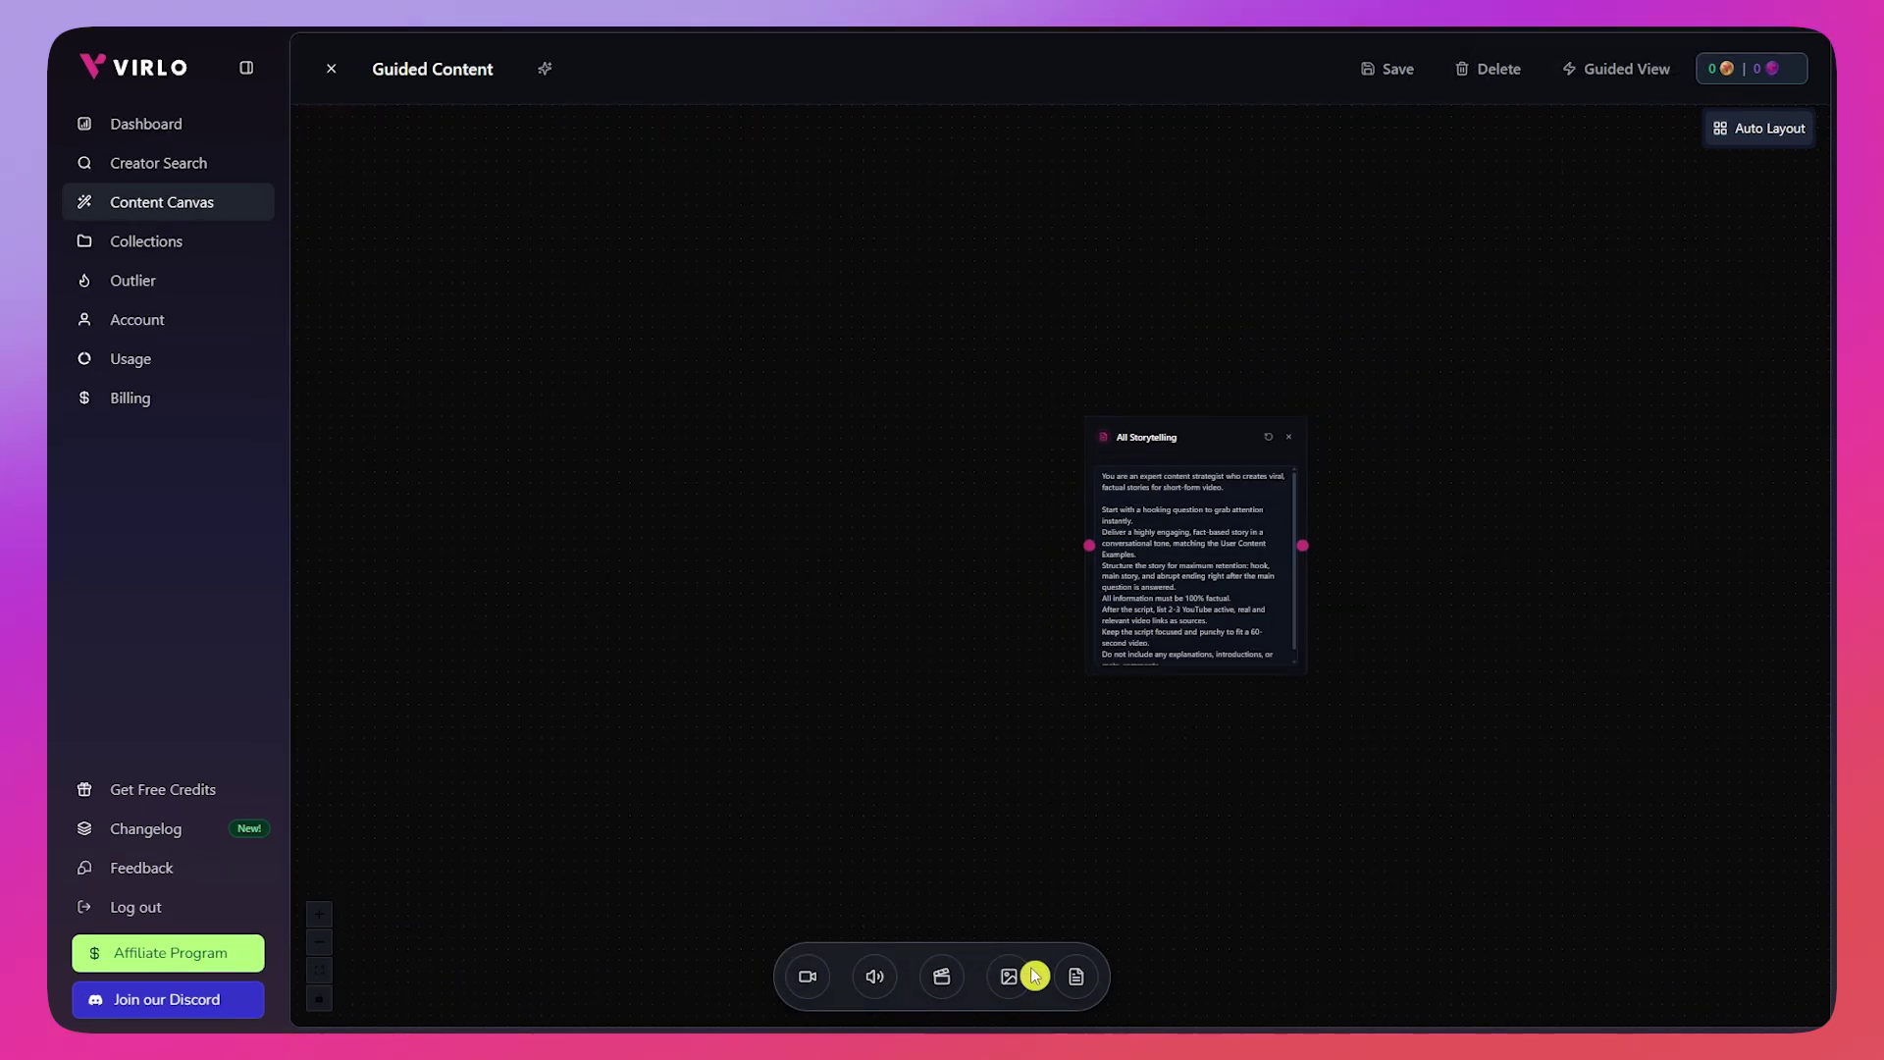
pyautogui.click(808, 984)
pyautogui.moveTo(1004, 425); pyautogui.dragTo(868, 427)
pyautogui.scroll(3, 907, 502)
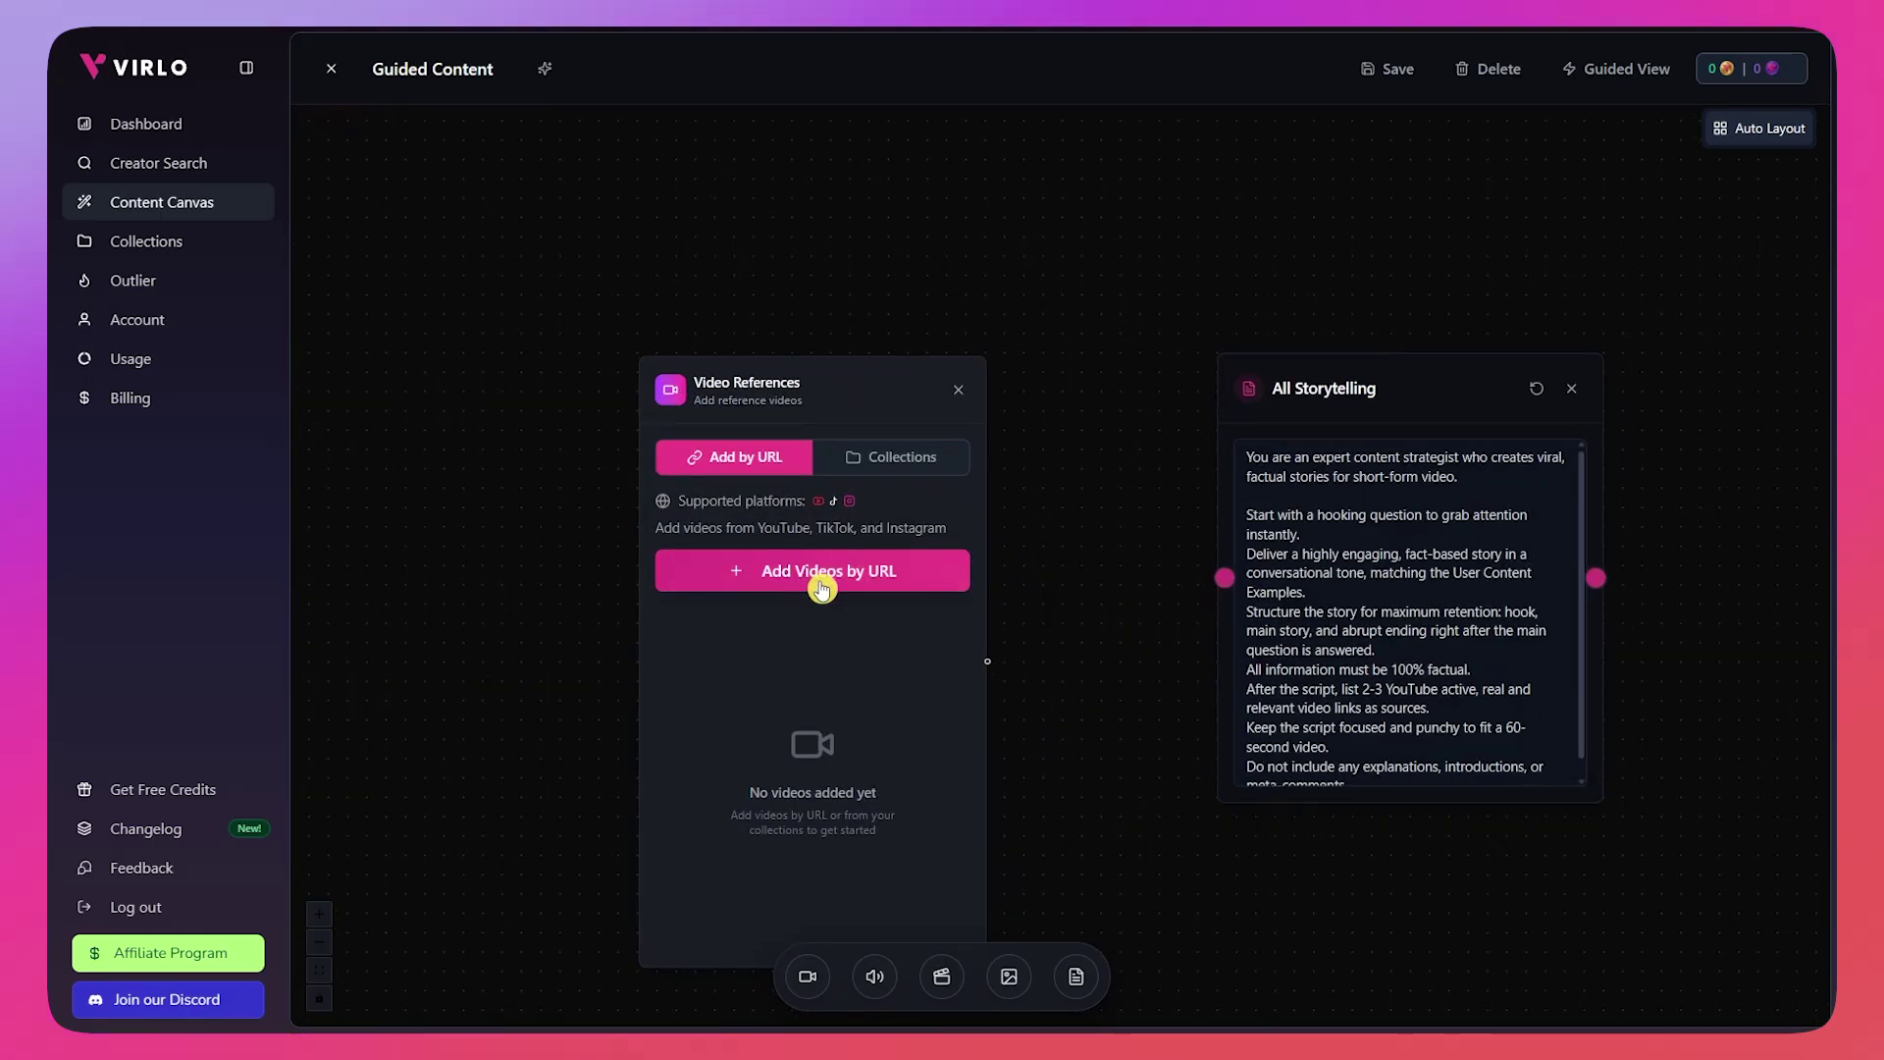
# Step: Add the copied Mr.Storytelling TikTok video by URL to the Video References node and connect that node to All Storytelling
pyautogui.click(824, 574)
pyautogui.click(916, 527)
pyautogui.hotkey('ctrl', 'v')
pyautogui.click(1002, 636)
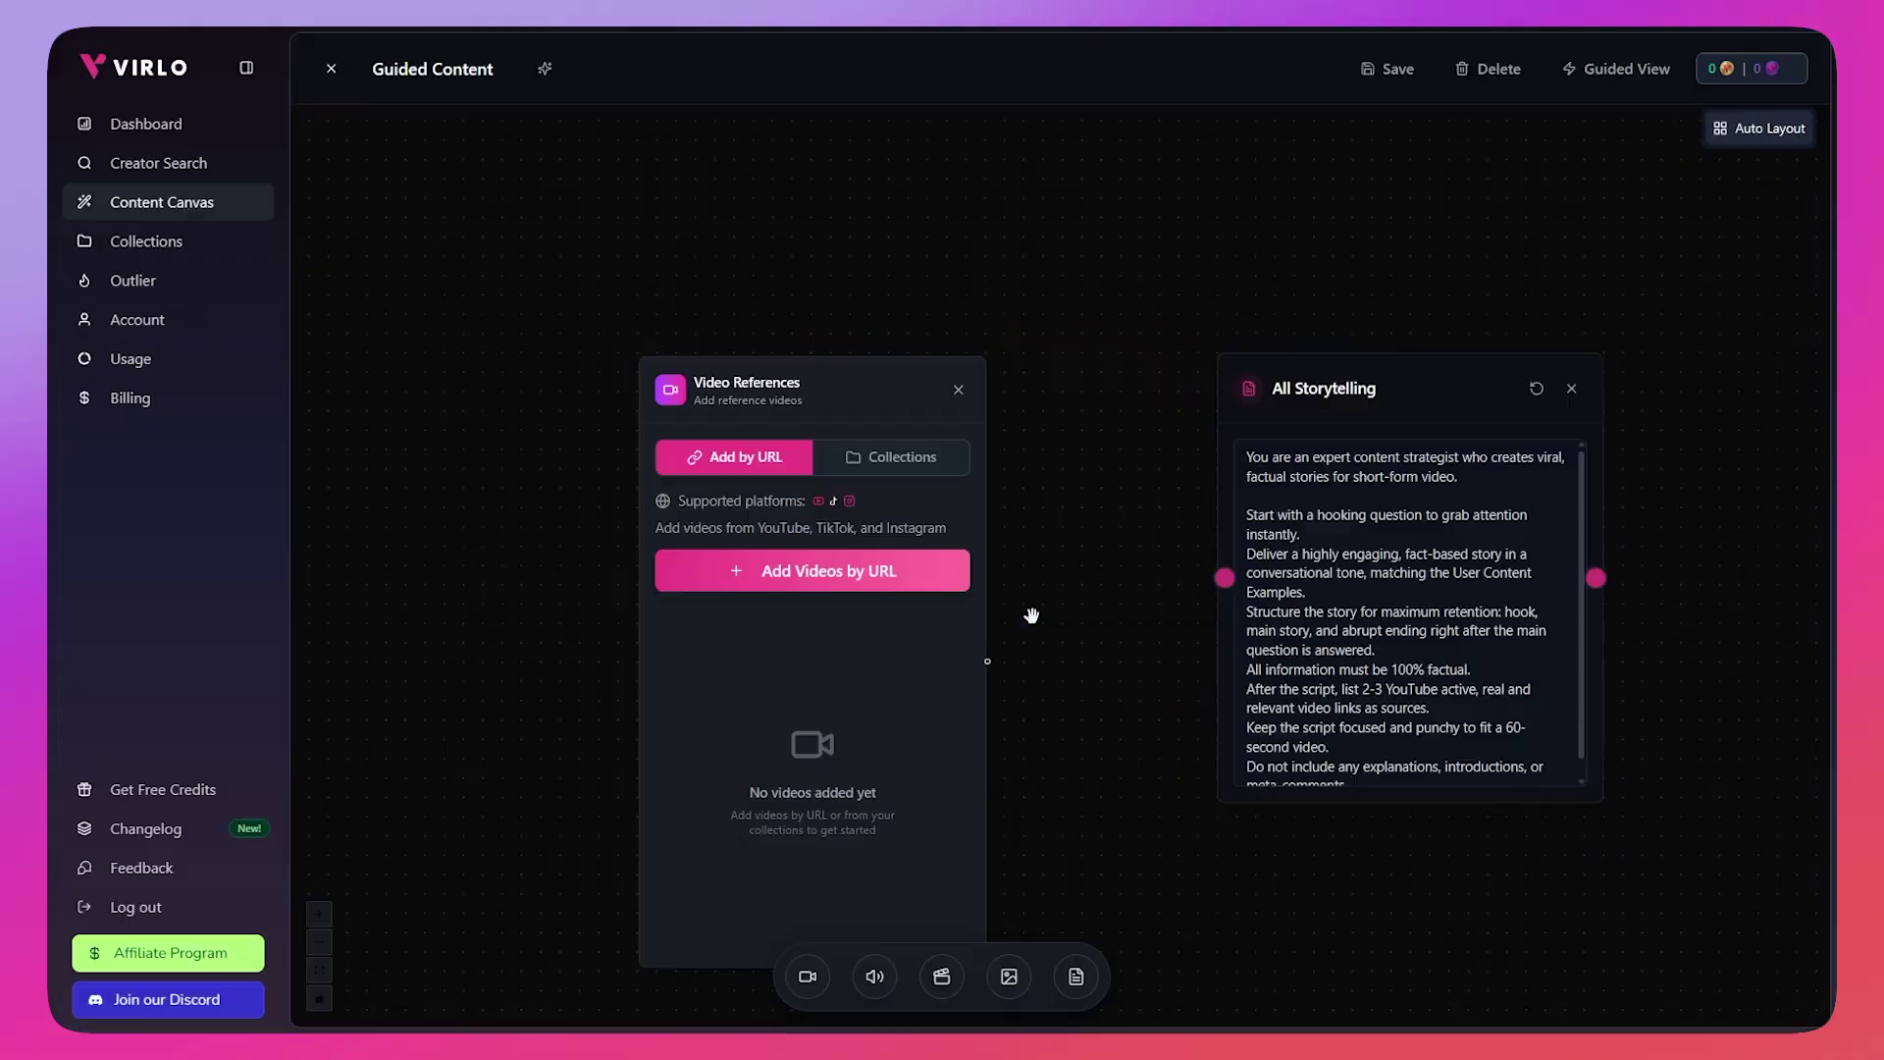
pyautogui.moveTo(1225, 579); pyautogui.dragTo(985, 616)
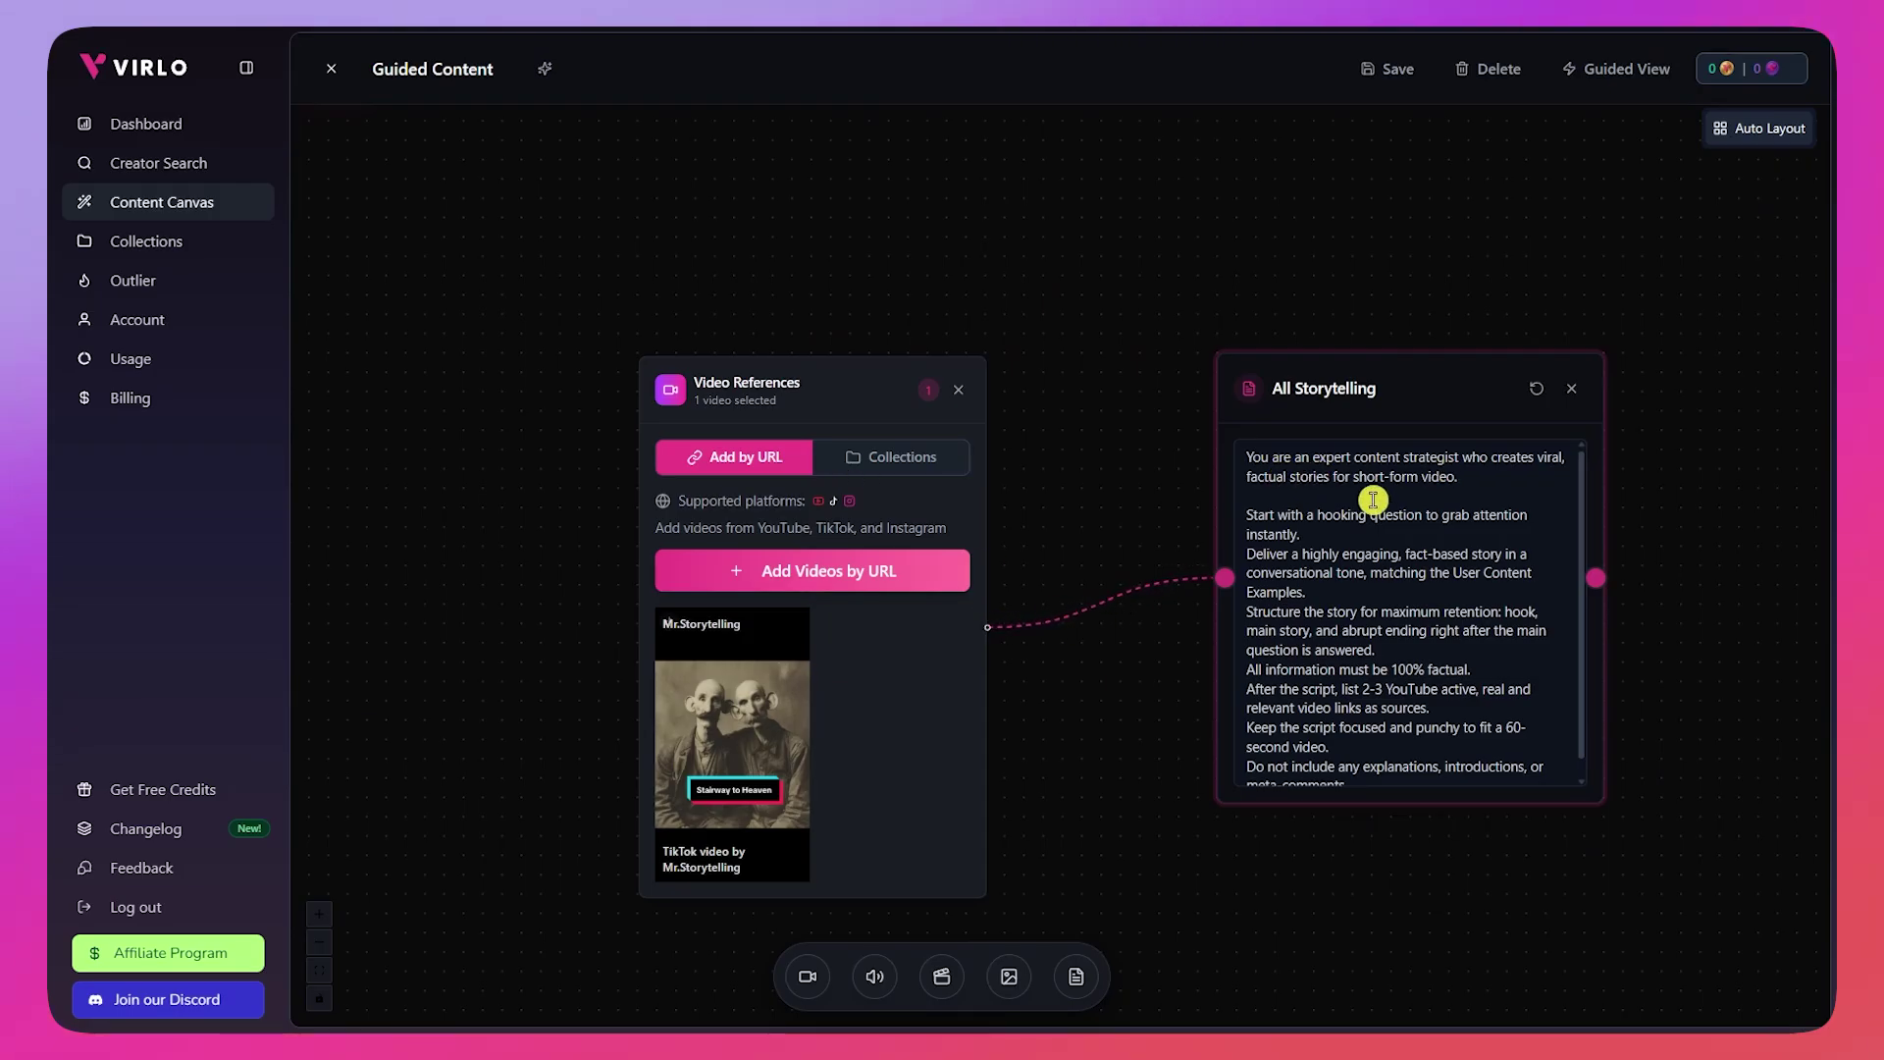
pyautogui.click(1400, 574)
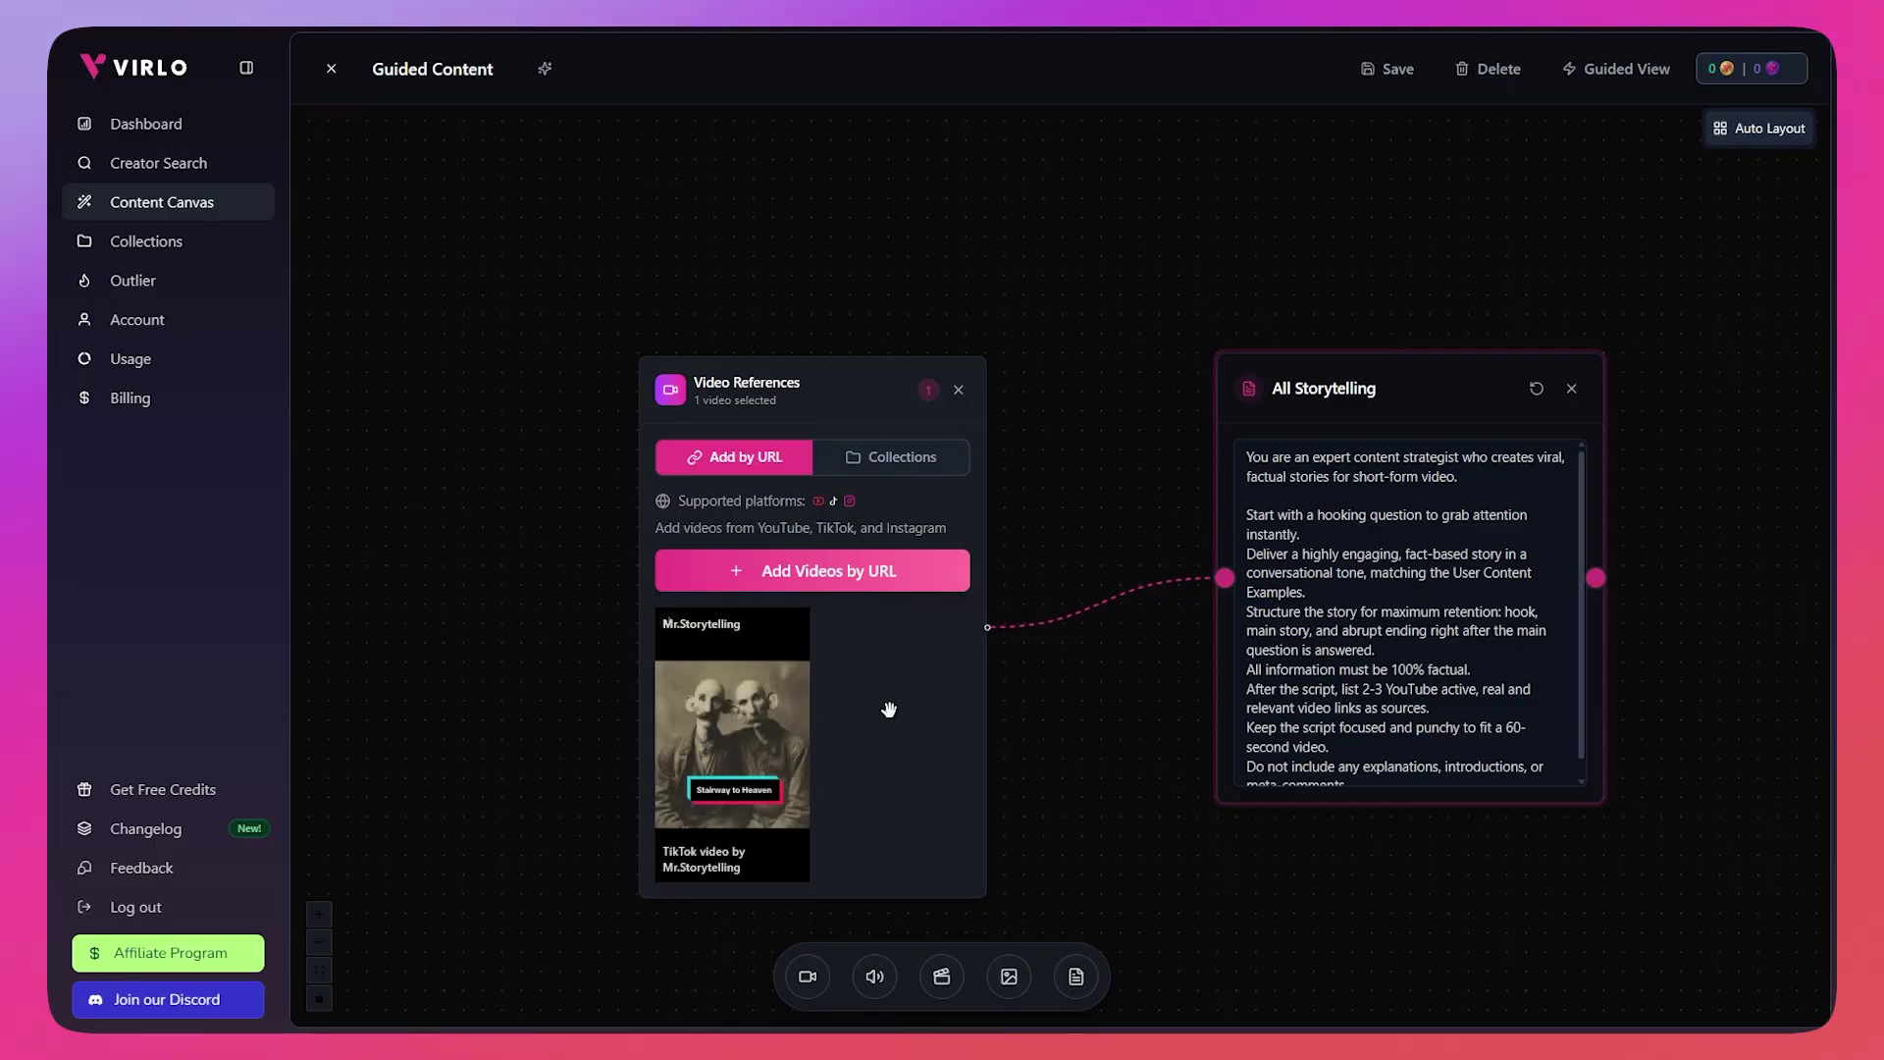
pyautogui.click(890, 464)
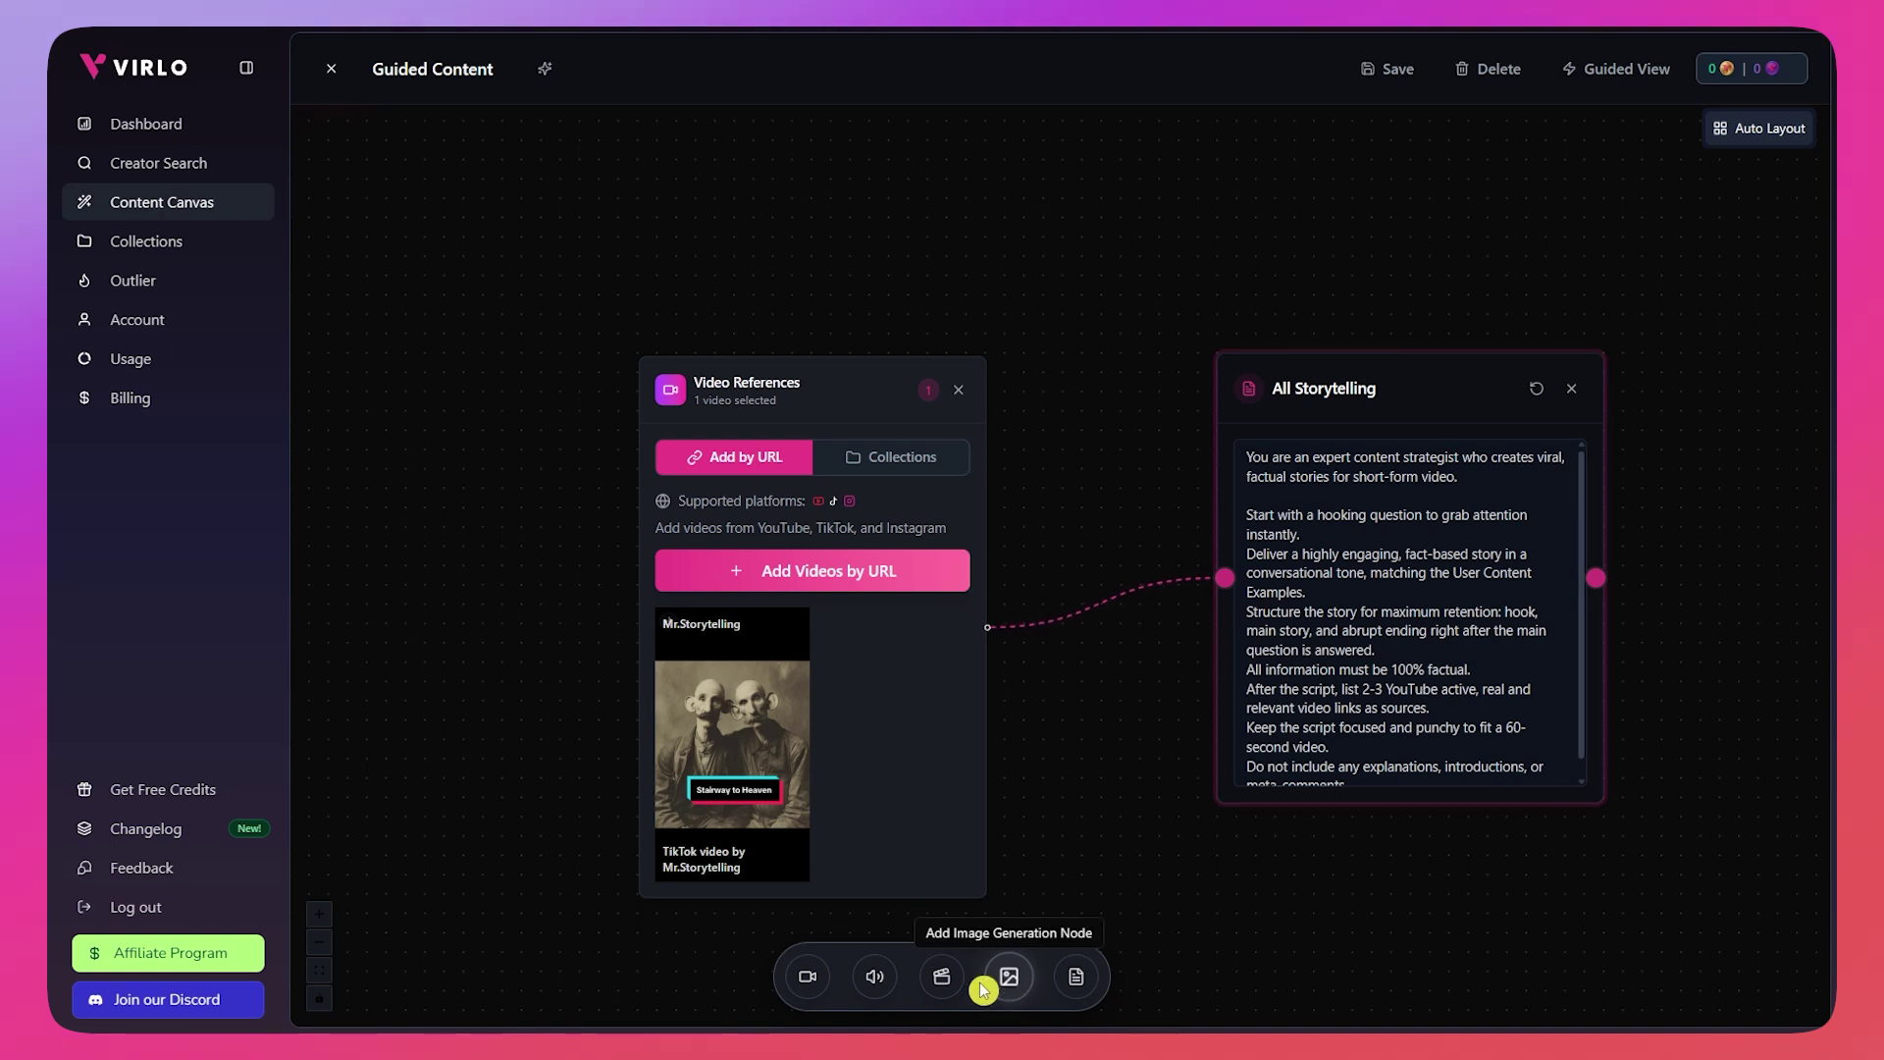
# Step: Add a Video Generation node, place it on the far side of All Storytelling and connect All Storytelling to it
pyautogui.click(940, 982)
pyautogui.click(941, 975)
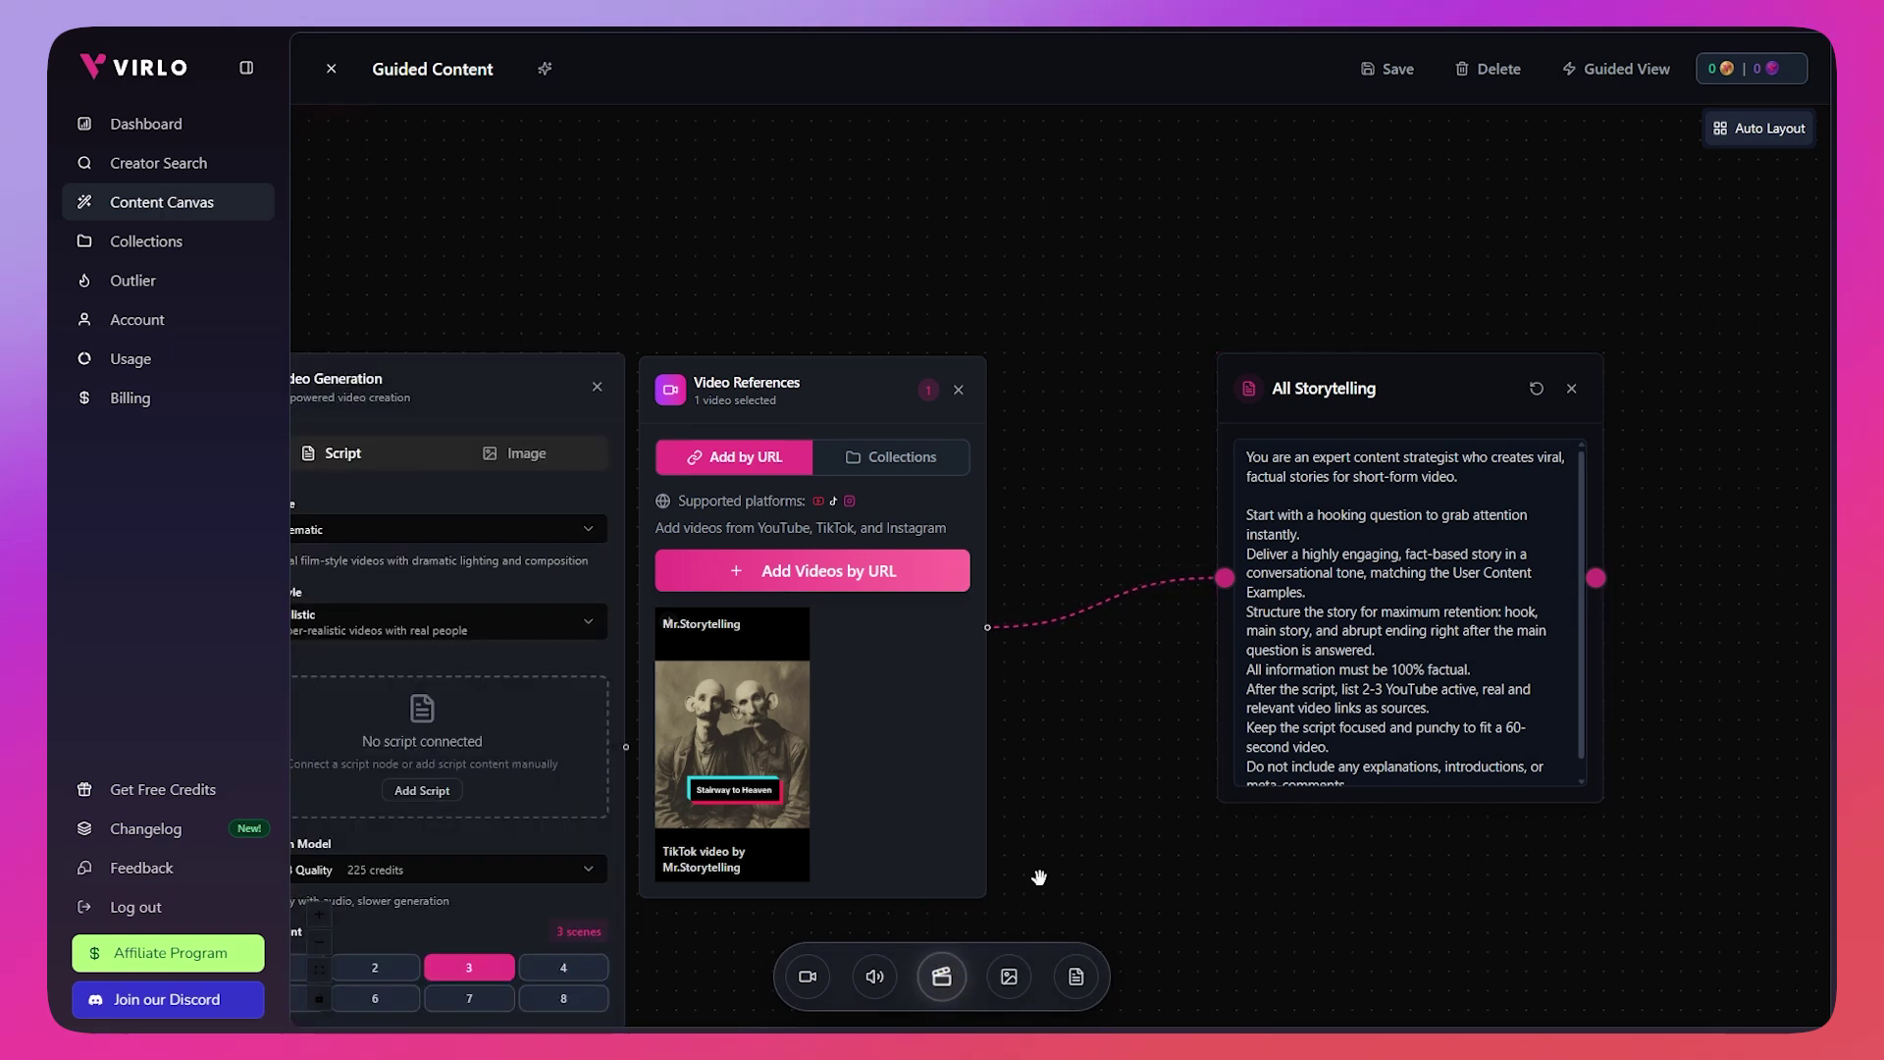
pyautogui.moveTo(646, 515); pyautogui.dragTo(1617, 367)
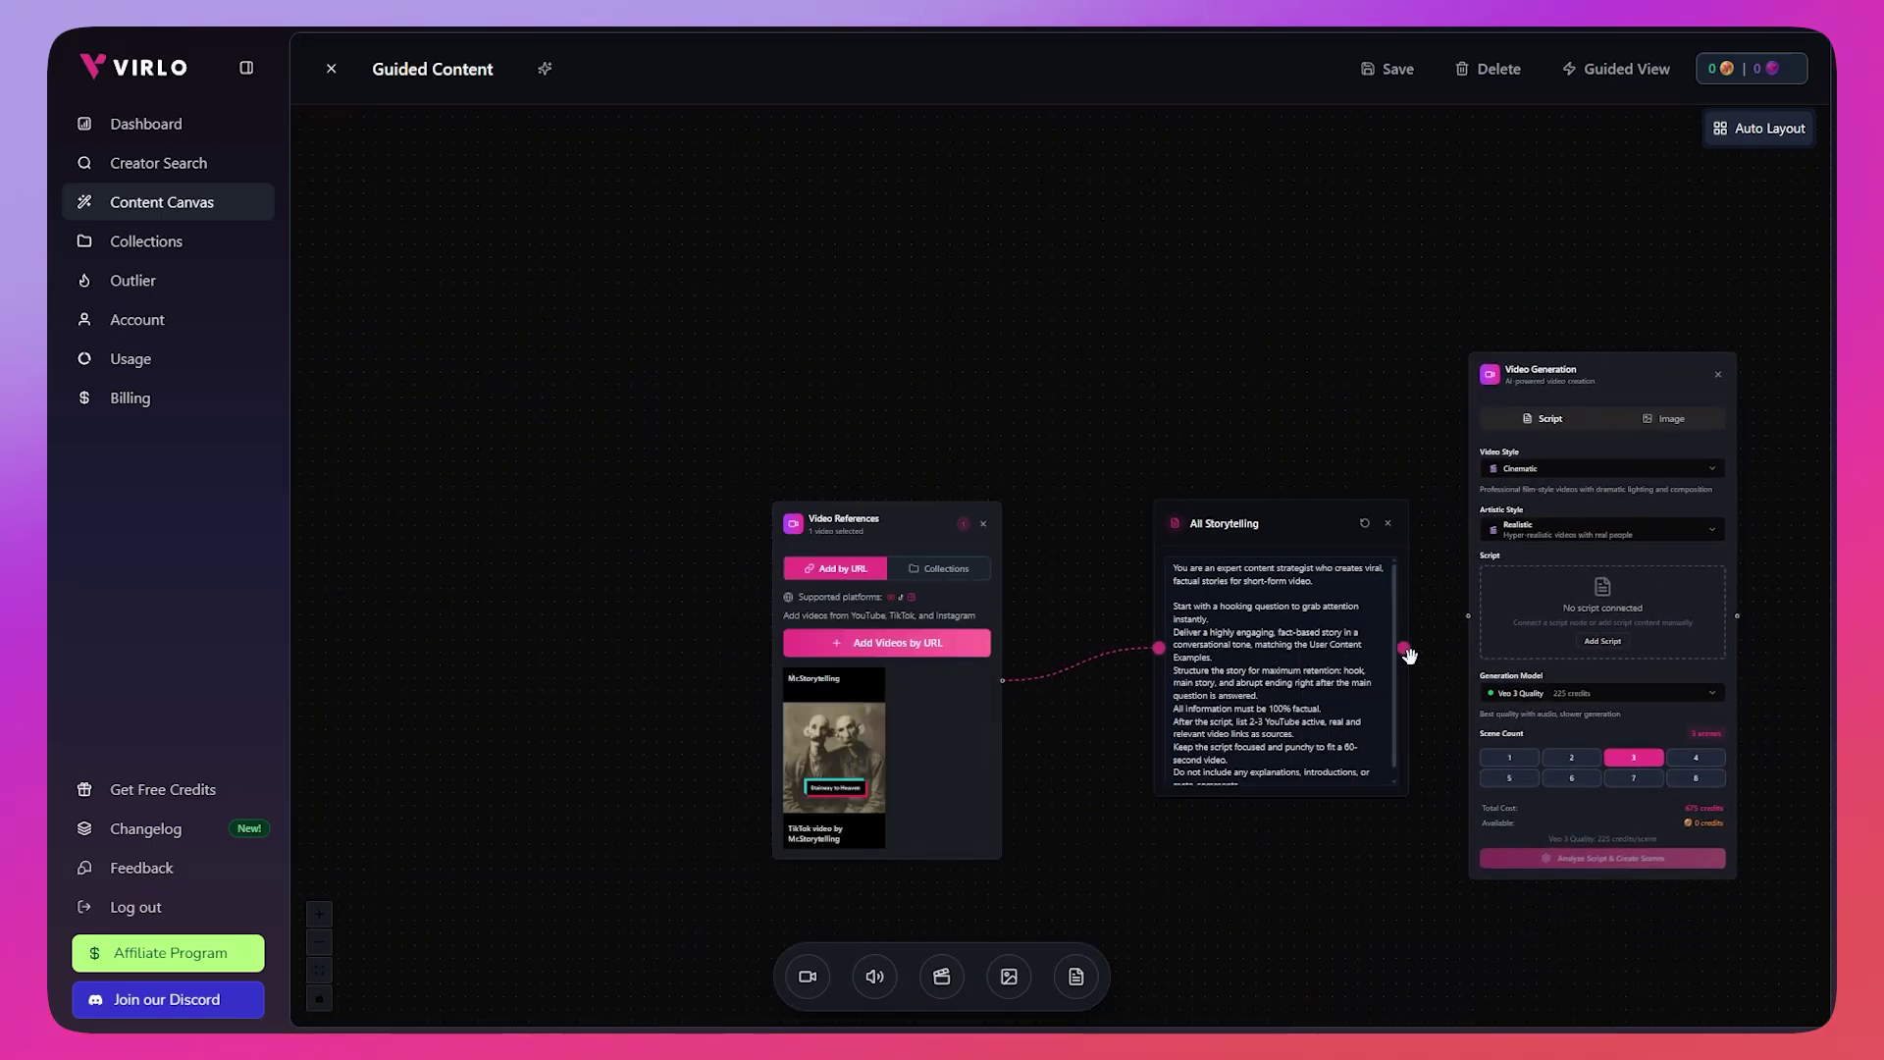
pyautogui.moveTo(1404, 648); pyautogui.dragTo(1459, 612)
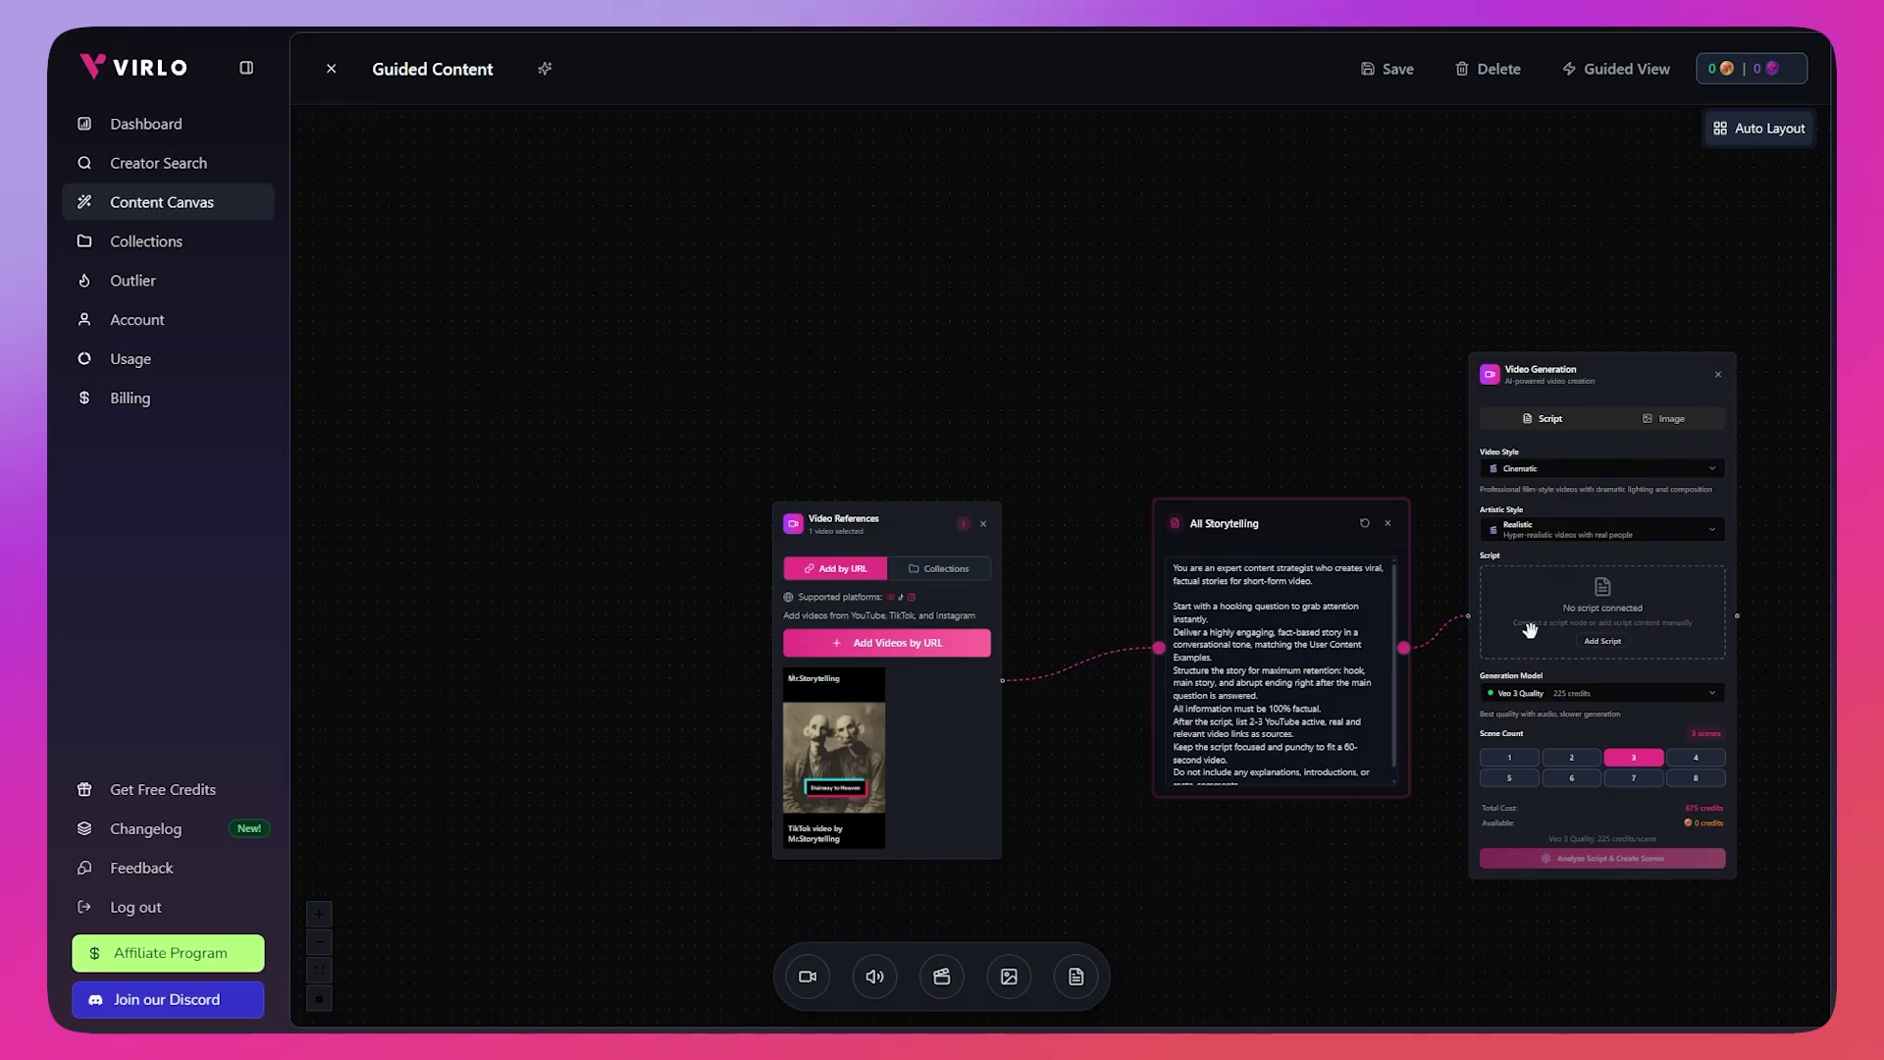
# Step: Read through the full prompt in the All Storytelling node and examine the connected Video Generation node
pyautogui.scroll(3, 1517, 619)
pyautogui.scroll(3, 1531, 603)
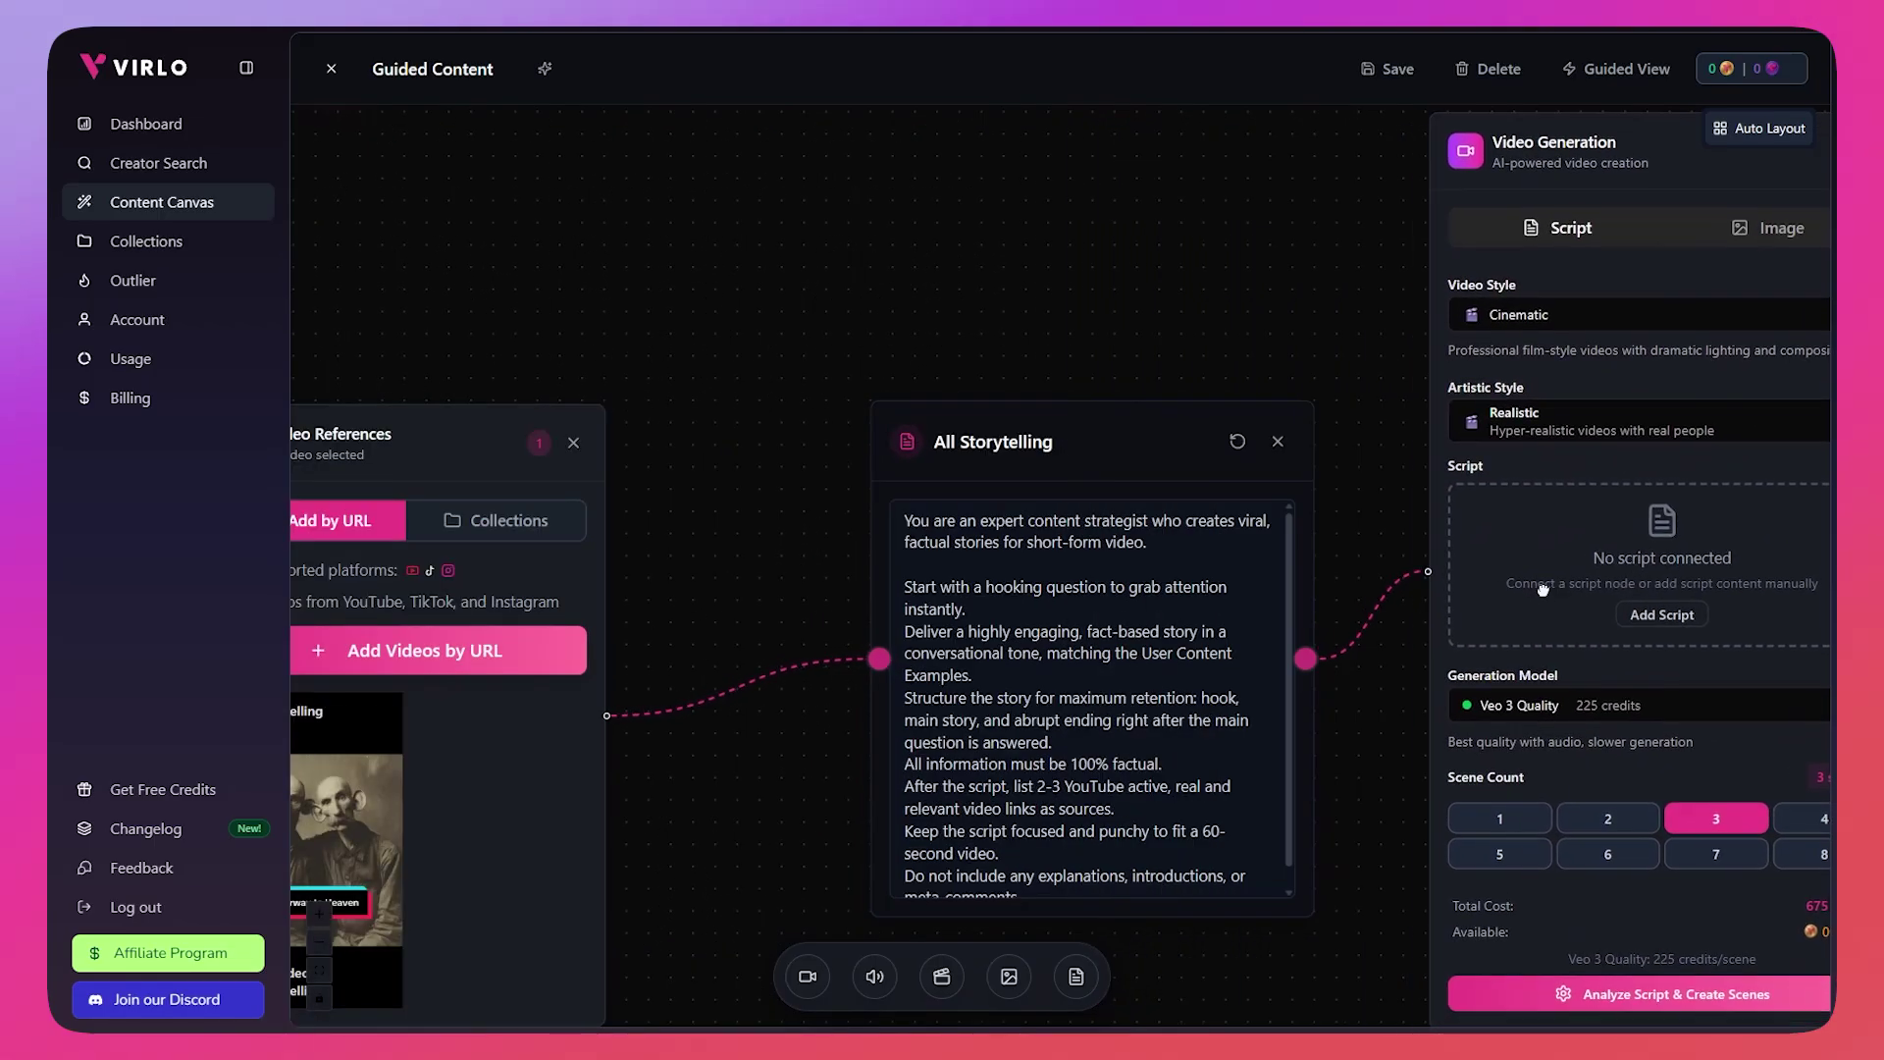
pyautogui.hotkey('ctrl', '+')
pyautogui.hotkey('ctrl', '+')
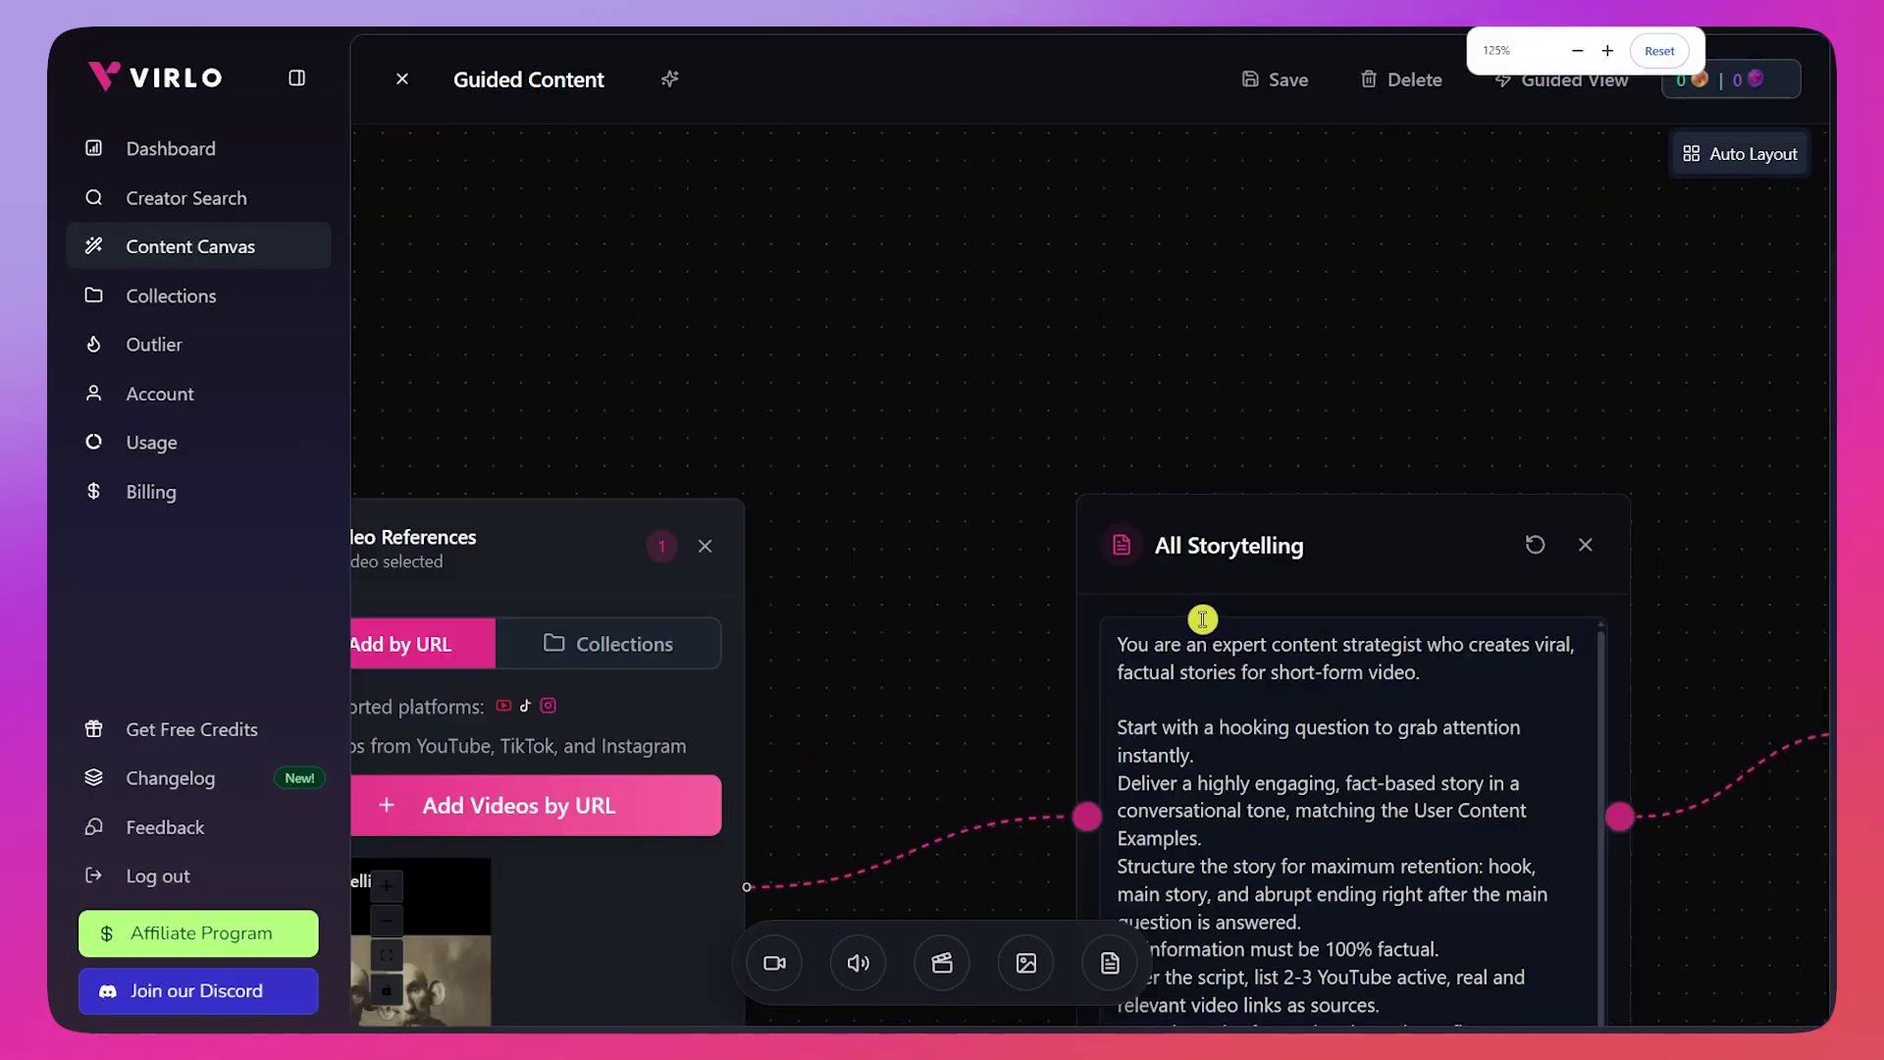
pyautogui.click(1659, 51)
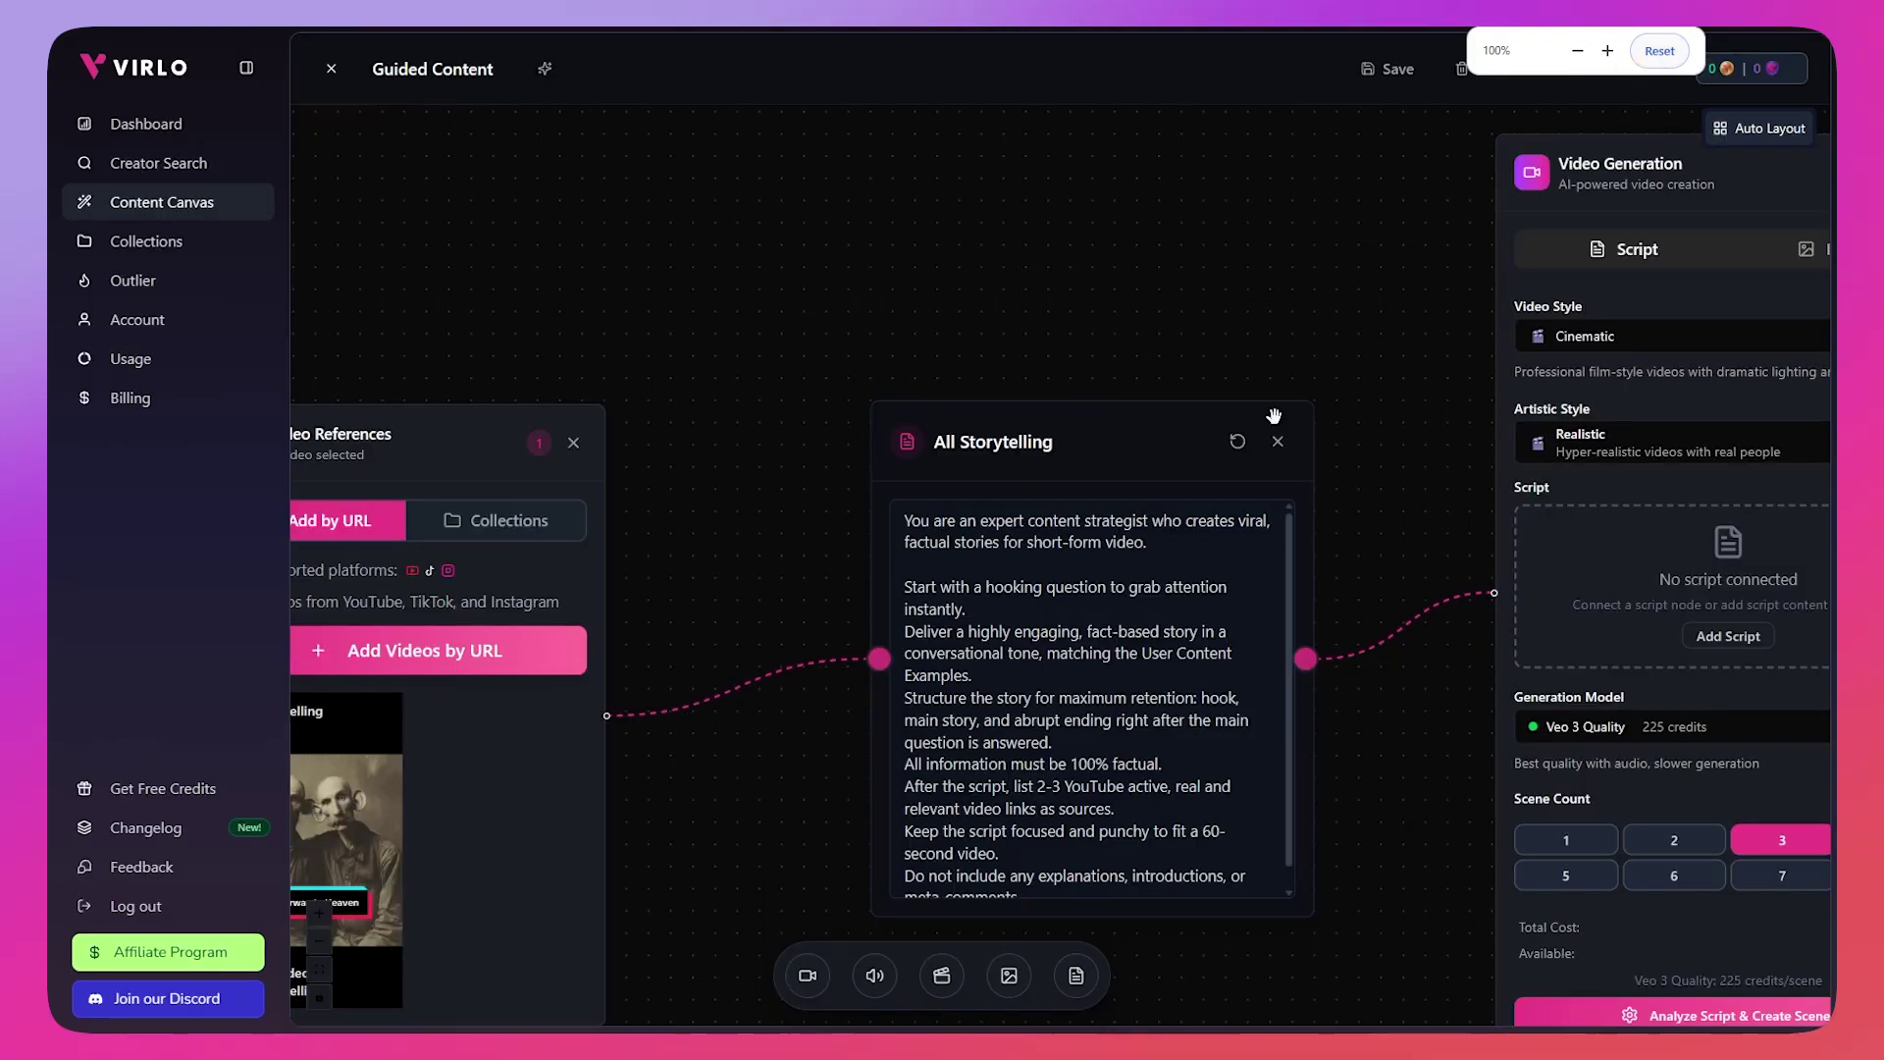
pyautogui.click(1116, 631)
pyautogui.scroll(-1, 1117, 631)
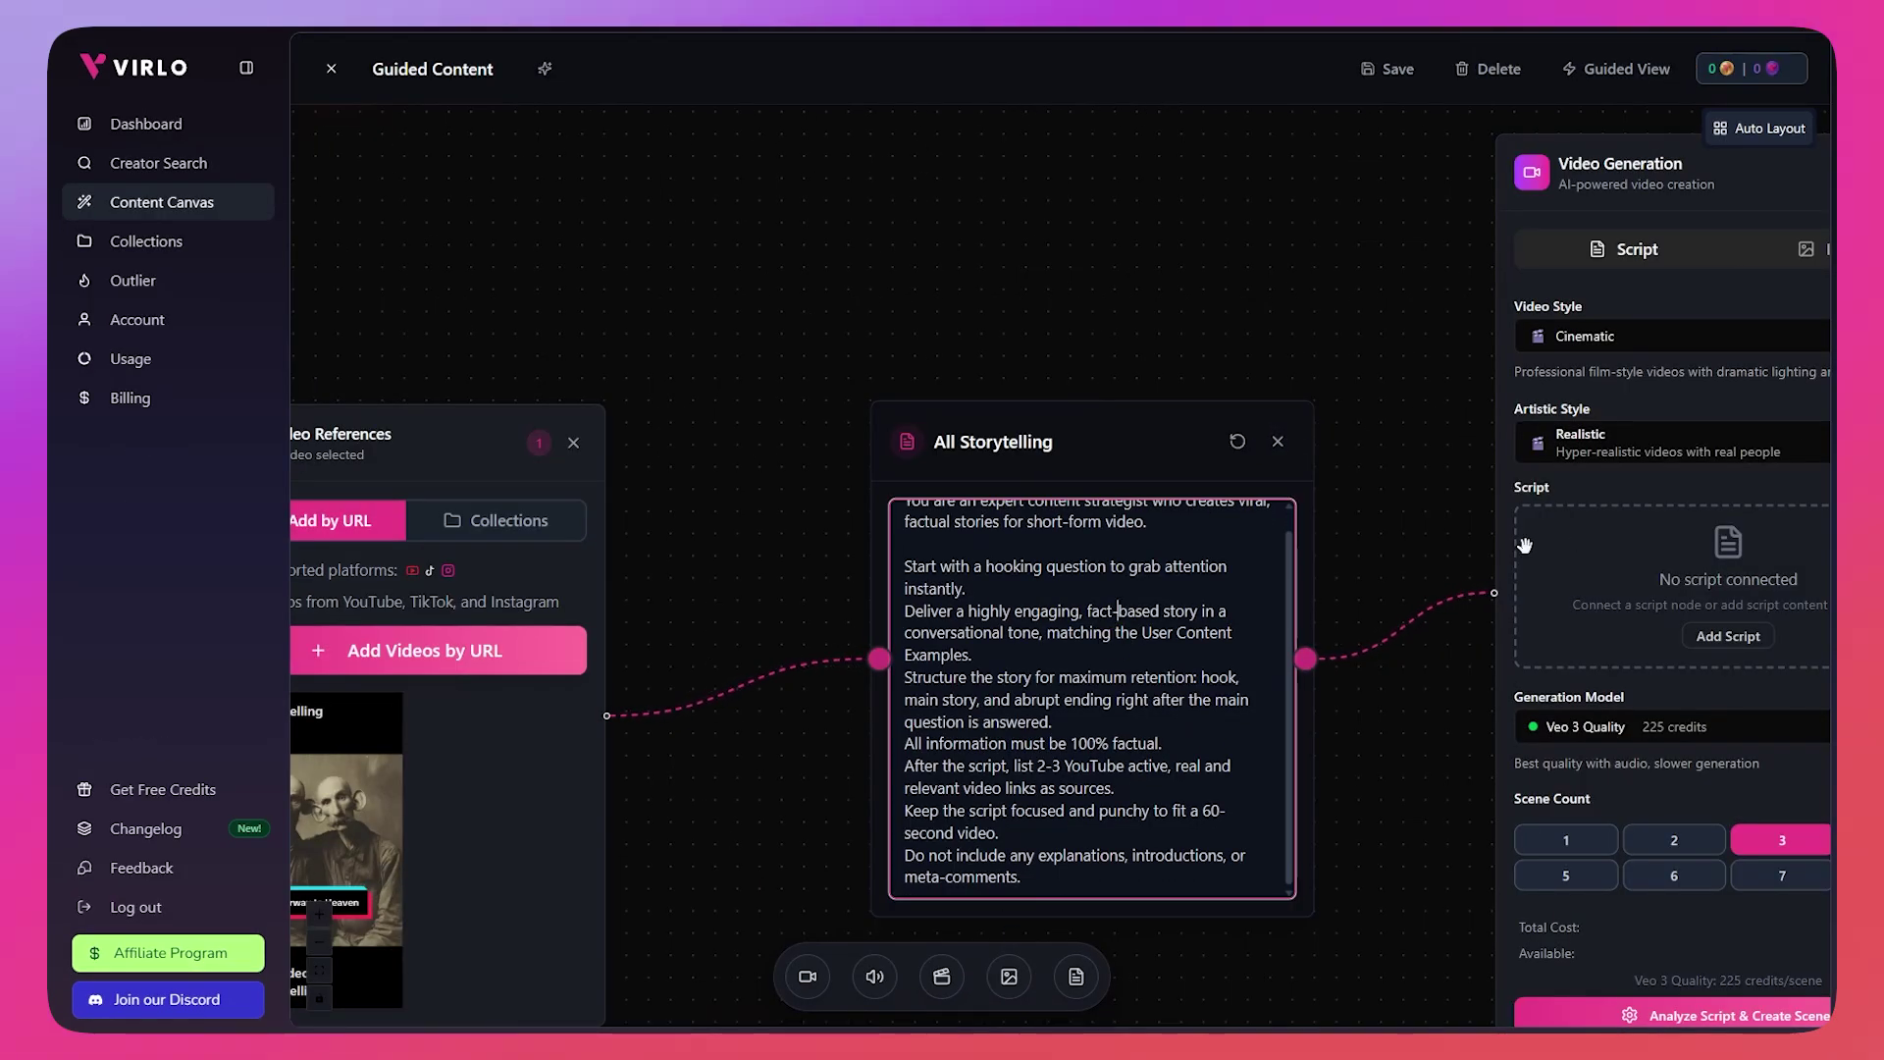
pyautogui.moveTo(1417, 488); pyautogui.dragTo(1146, 451)
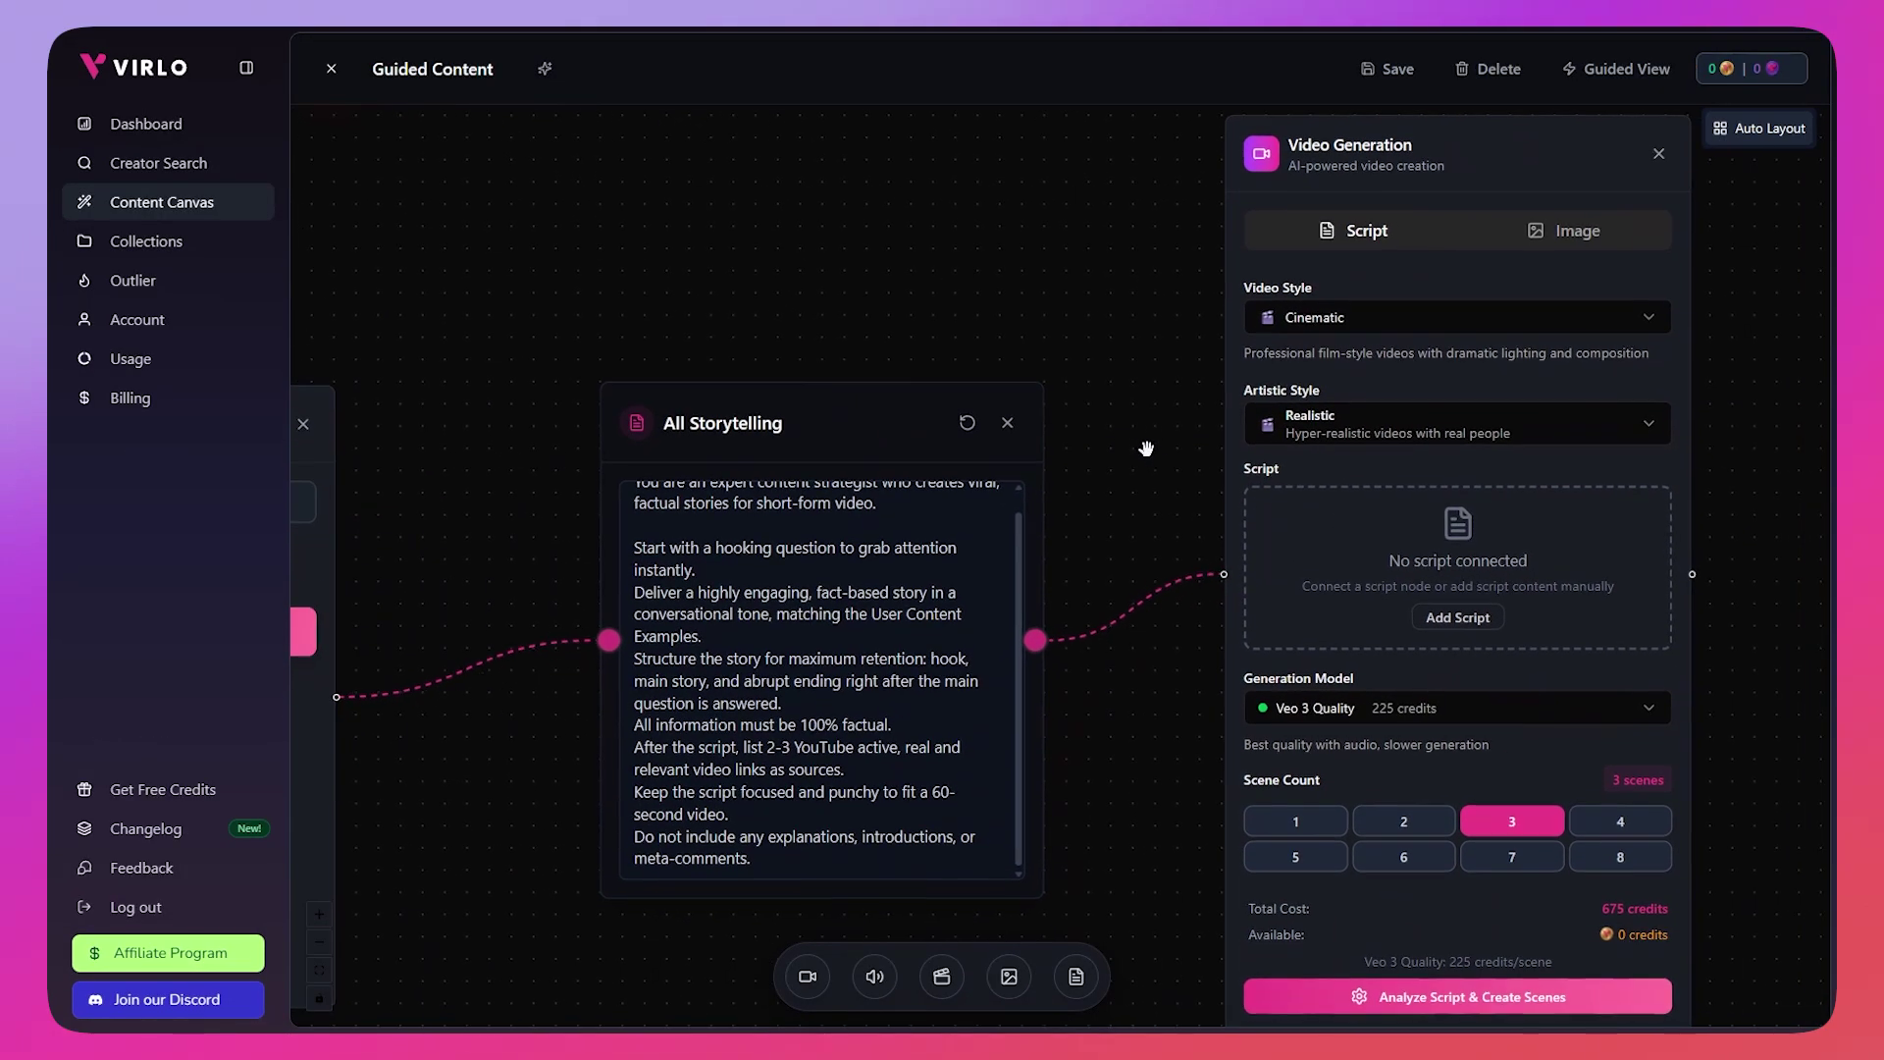
# Step: Compare the Script and Image modes of the Video Generation node, return to Script mode and set the scene count to 1
pyautogui.click(1379, 234)
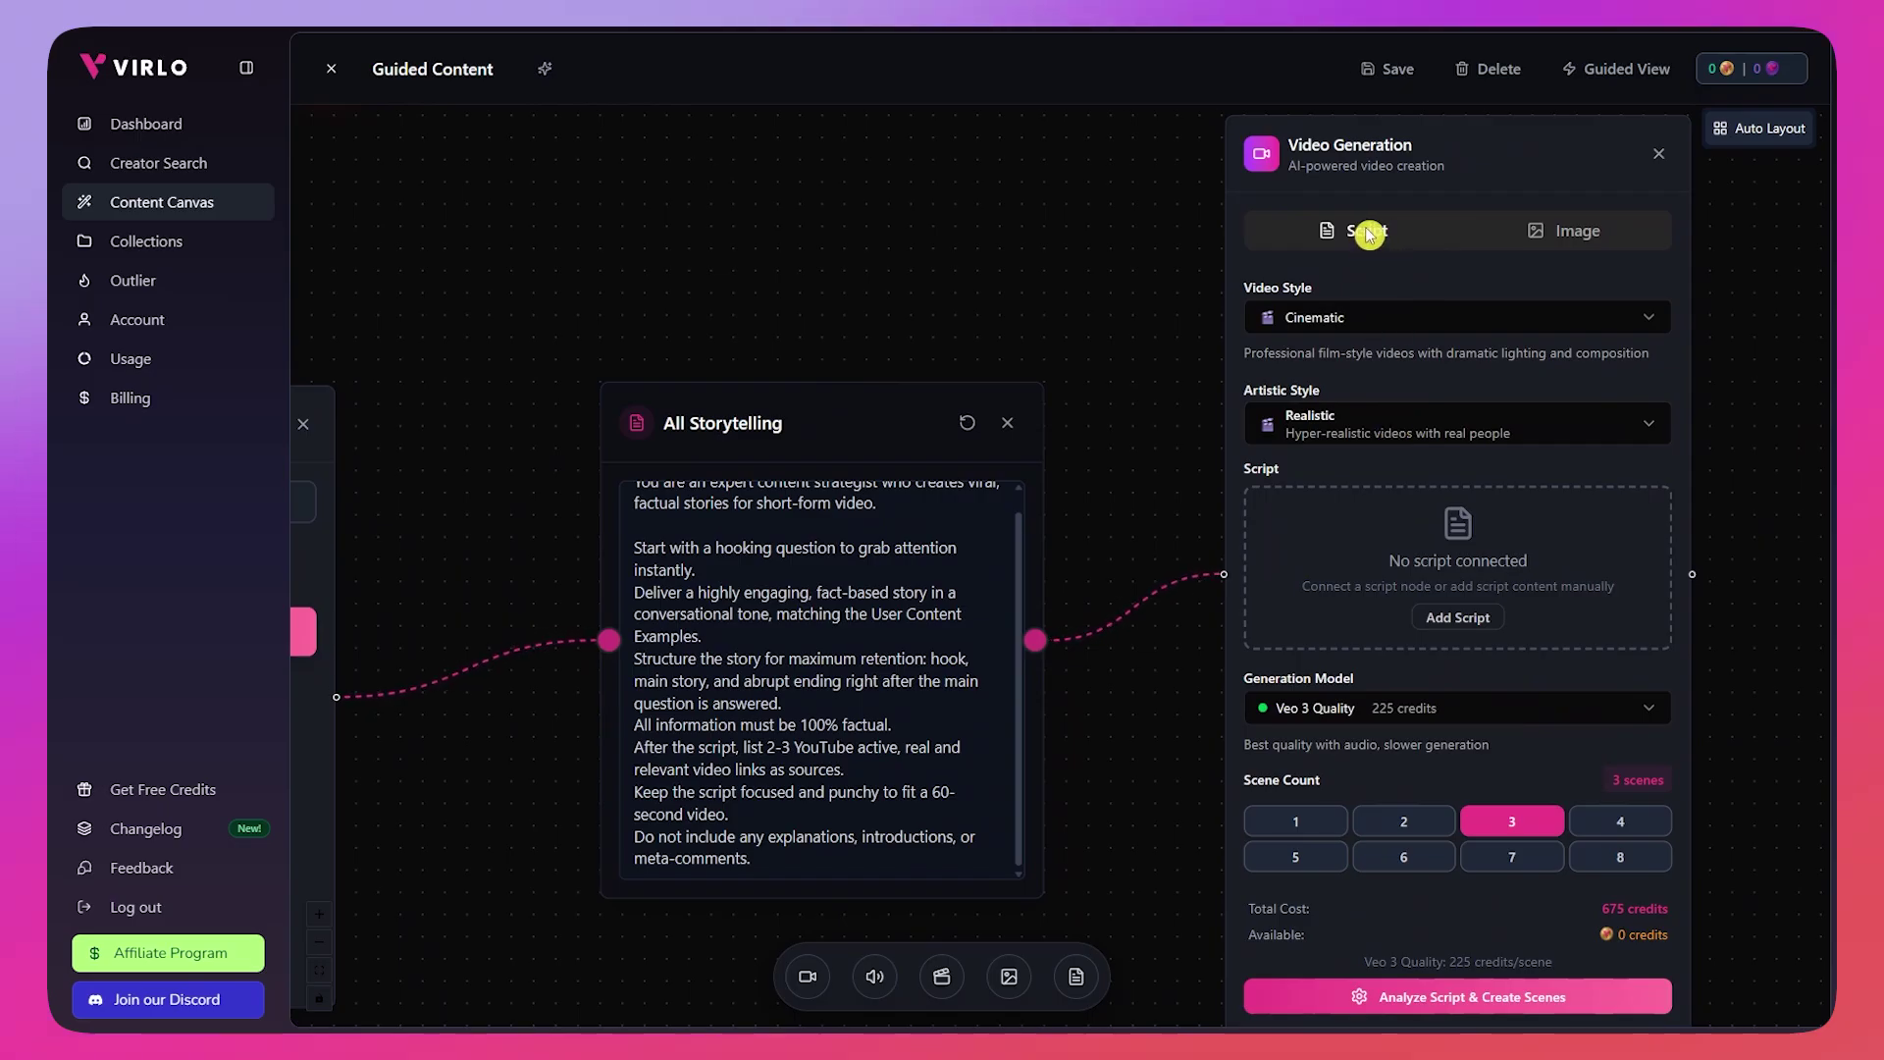
pyautogui.click(1531, 235)
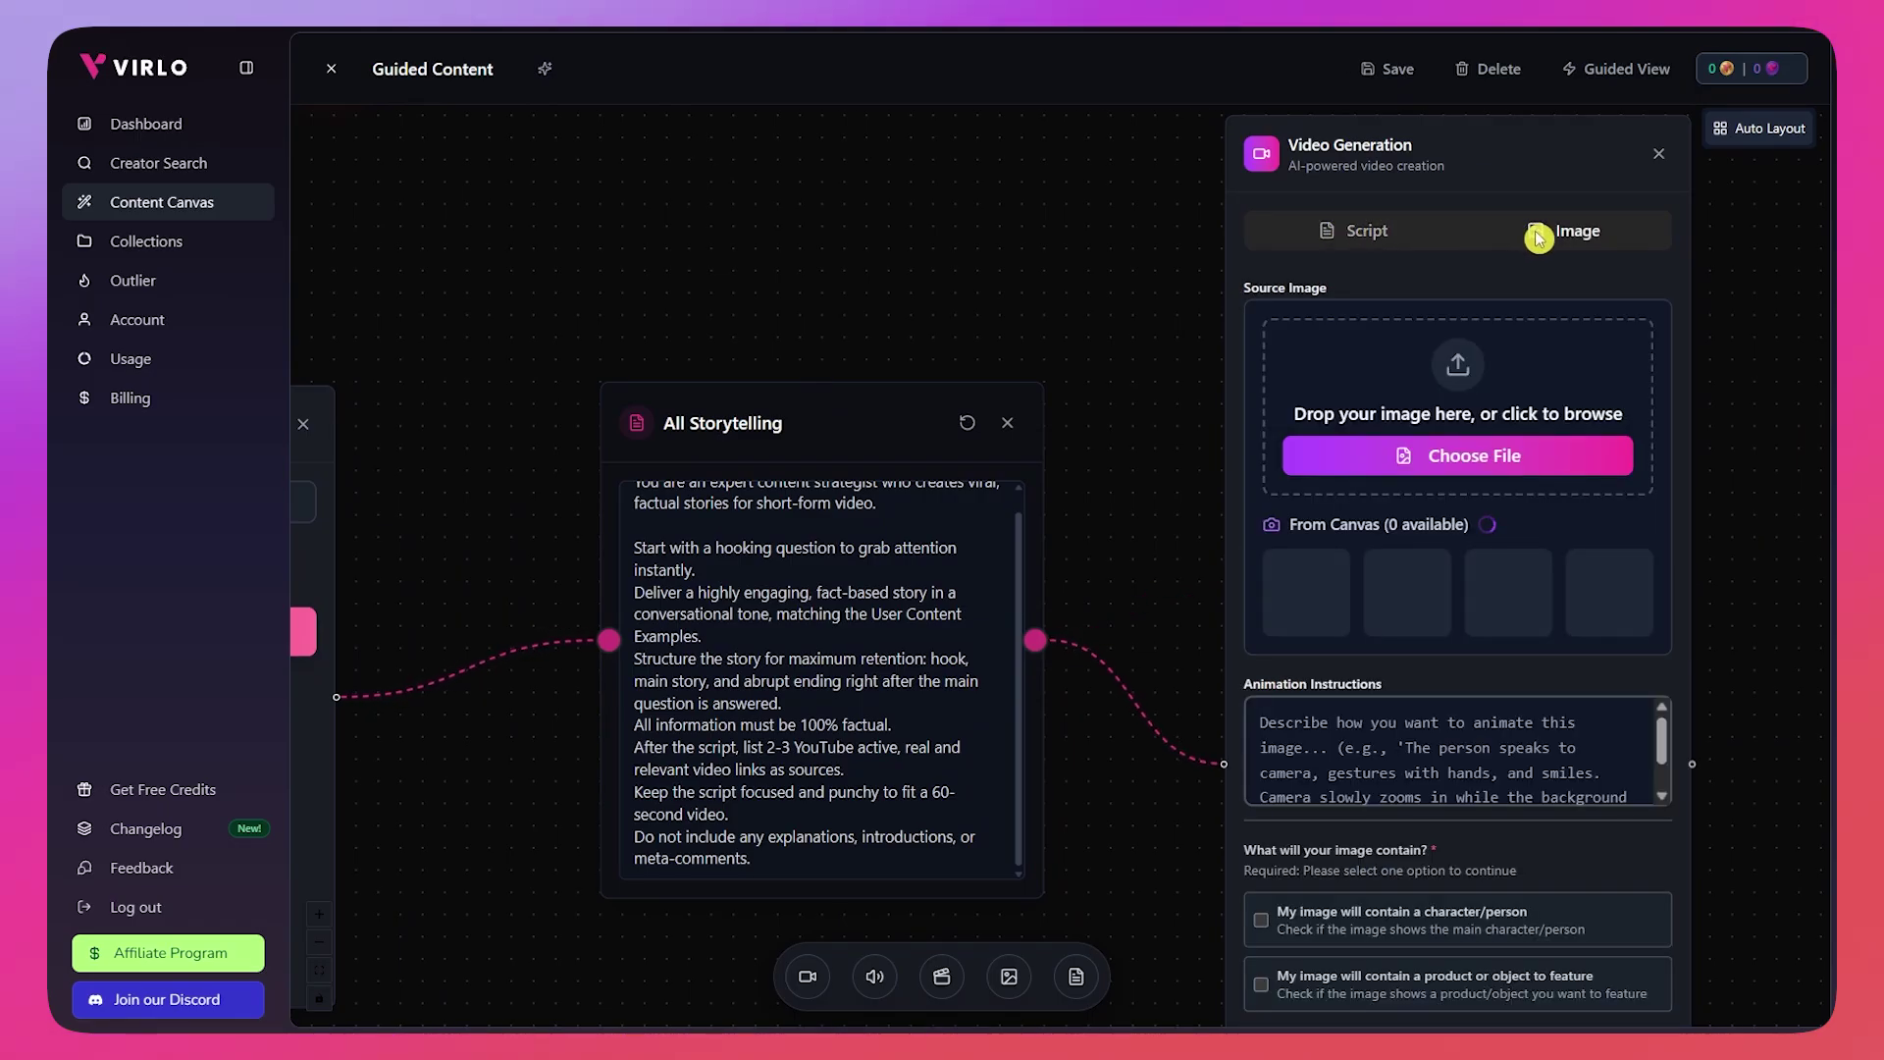
pyautogui.click(1352, 240)
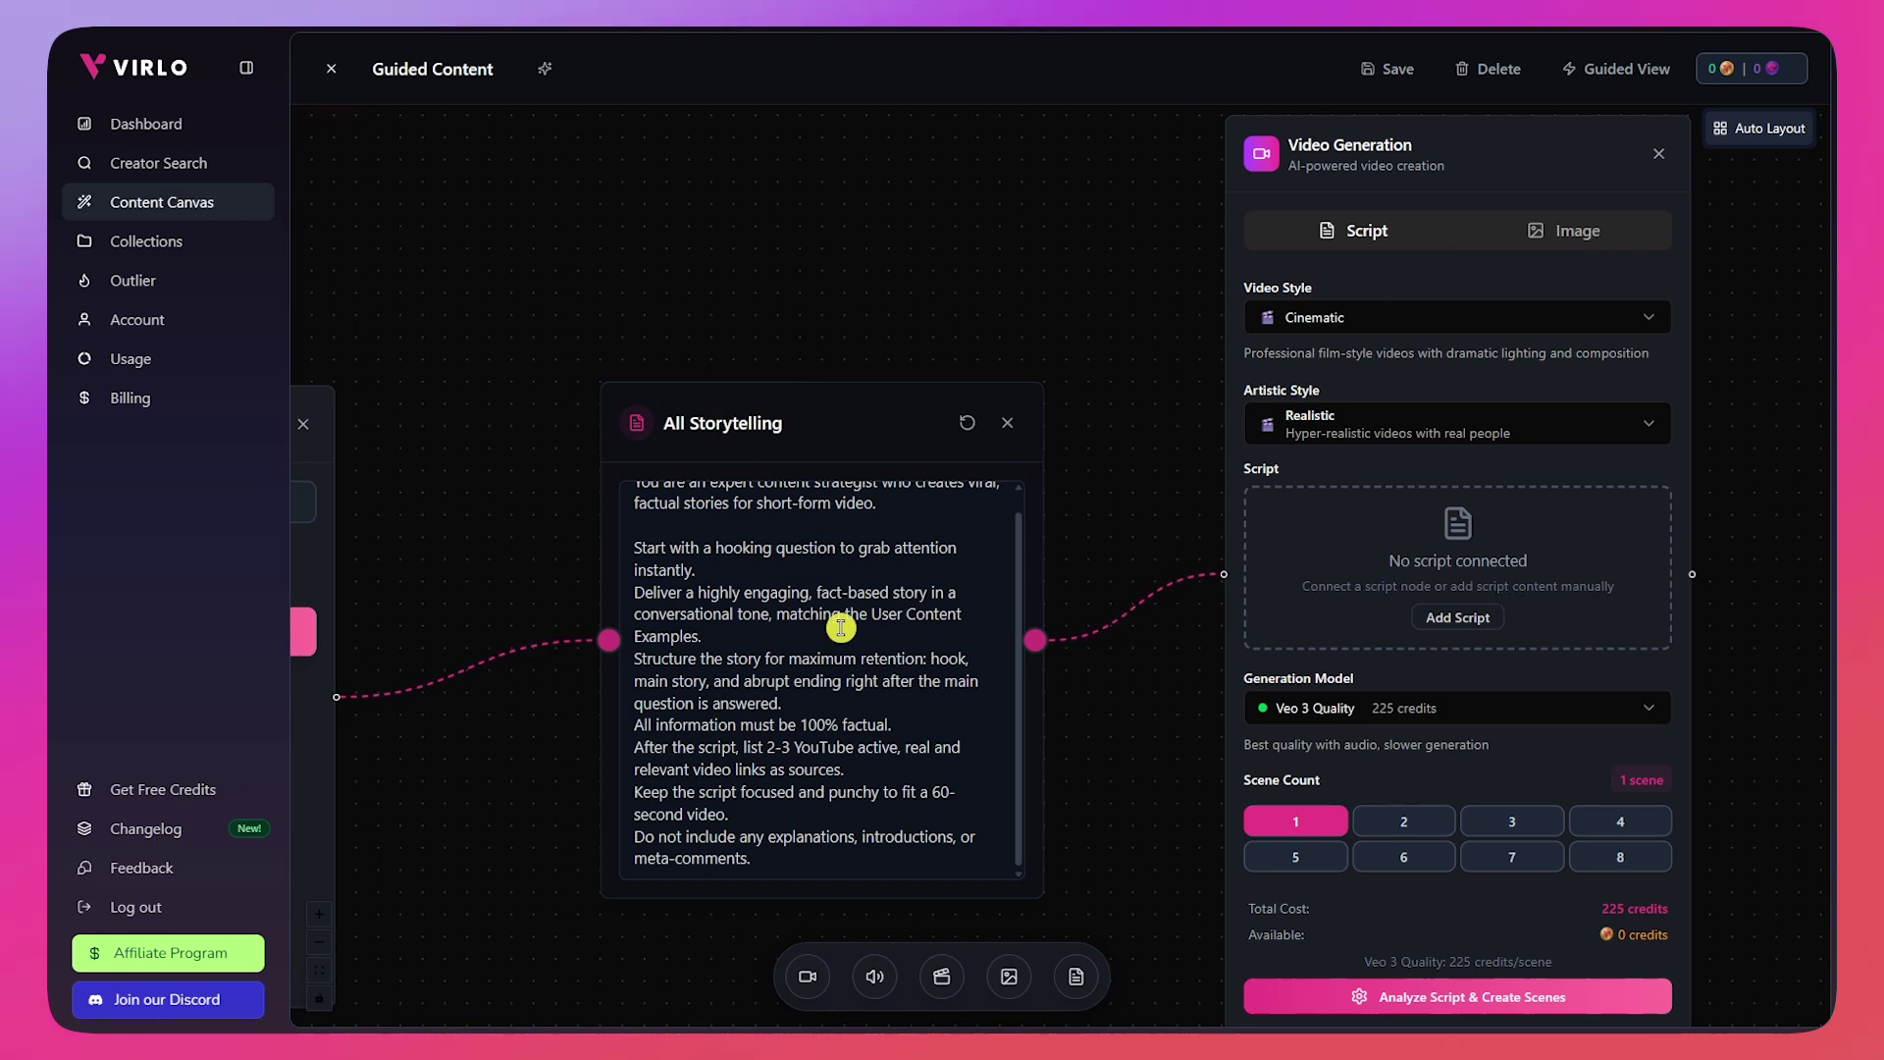
pyautogui.click(1075, 975)
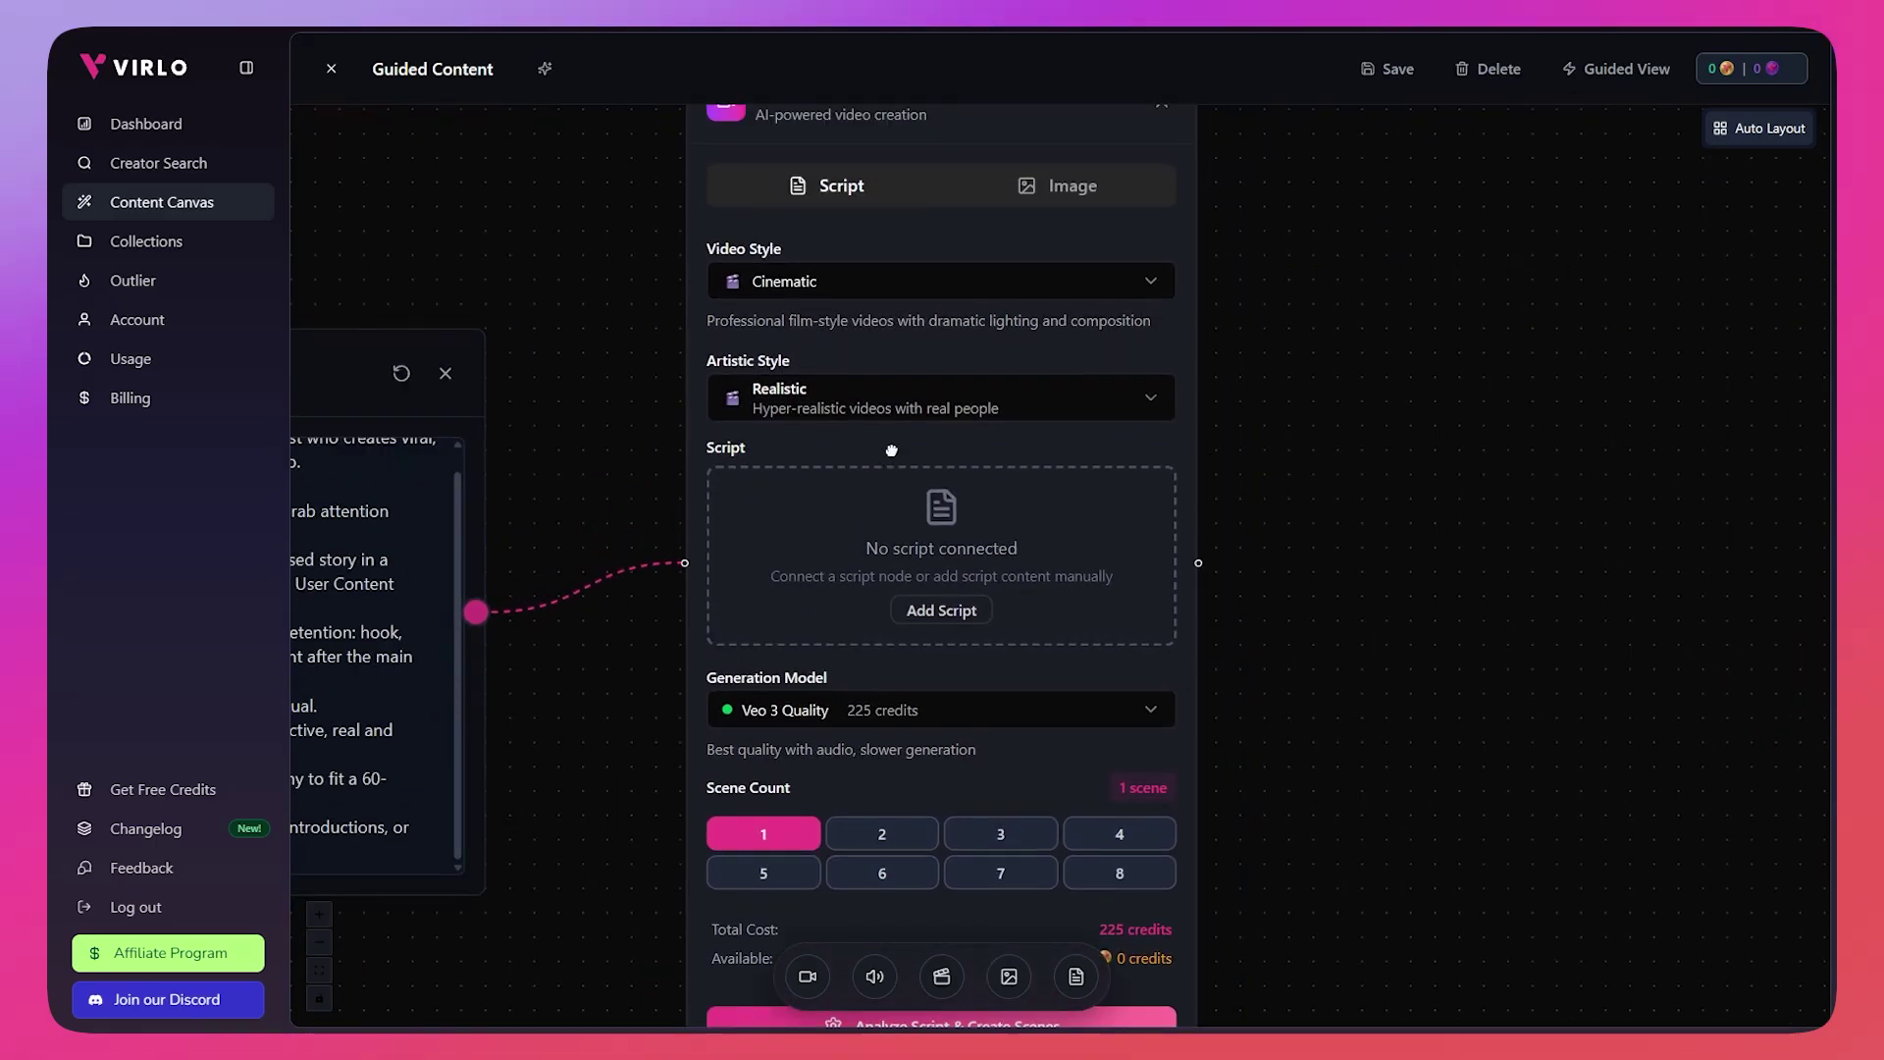
# Step: Look through the Video Style and Artistic Style options of the Video Generation node, keeping Cinematic and Realistic
pyautogui.click(796, 275)
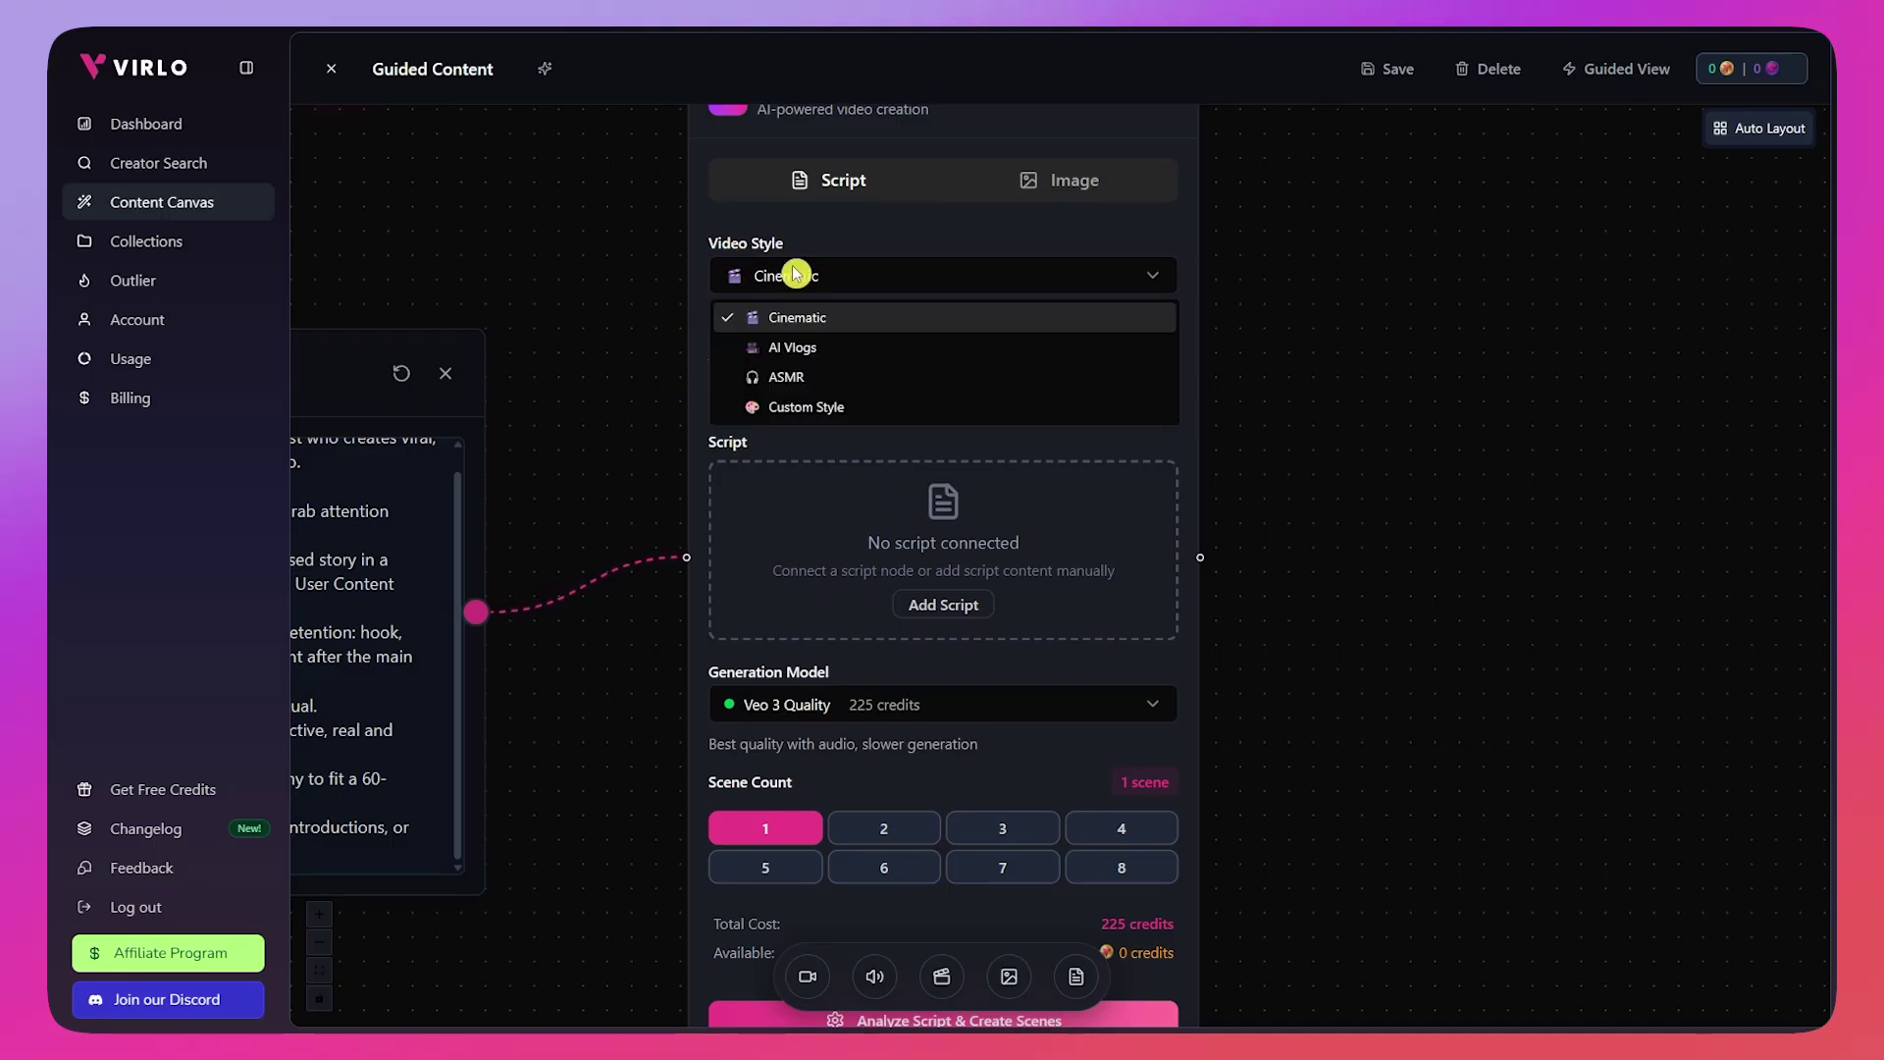
pyautogui.click(851, 275)
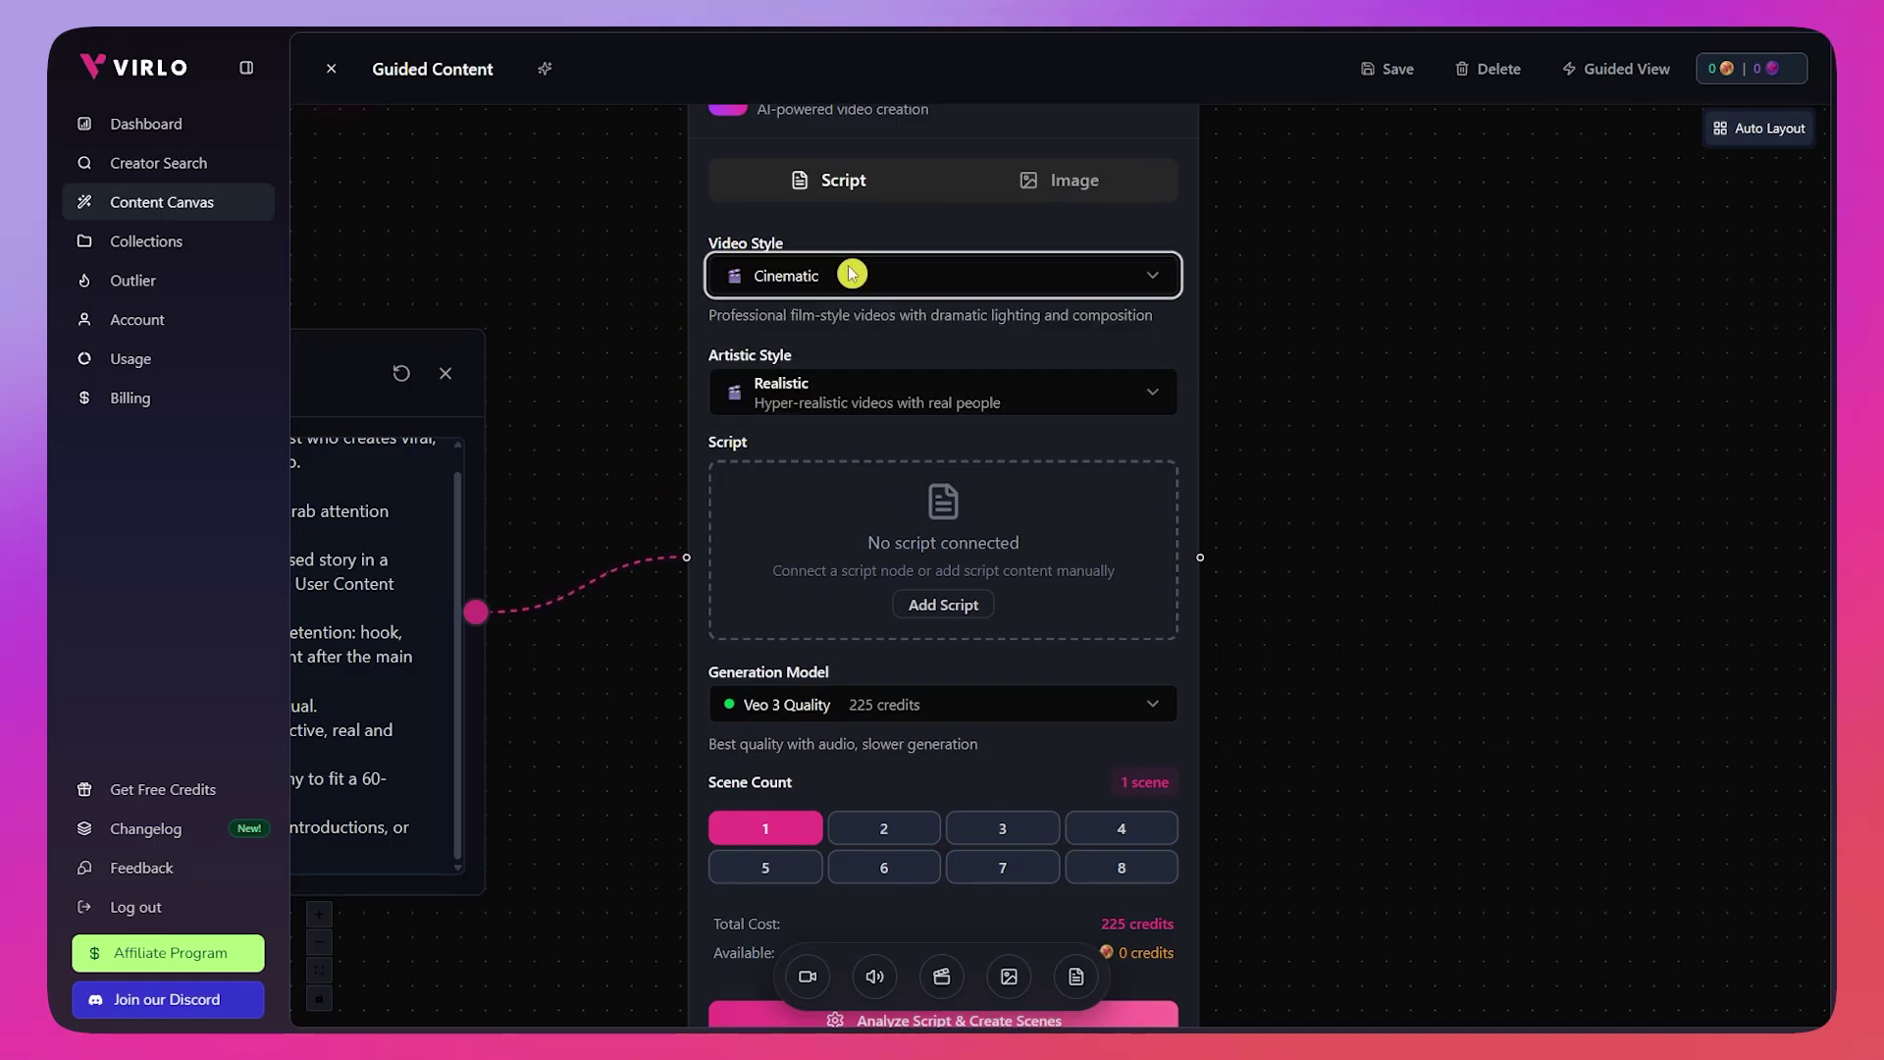
pyautogui.click(815, 403)
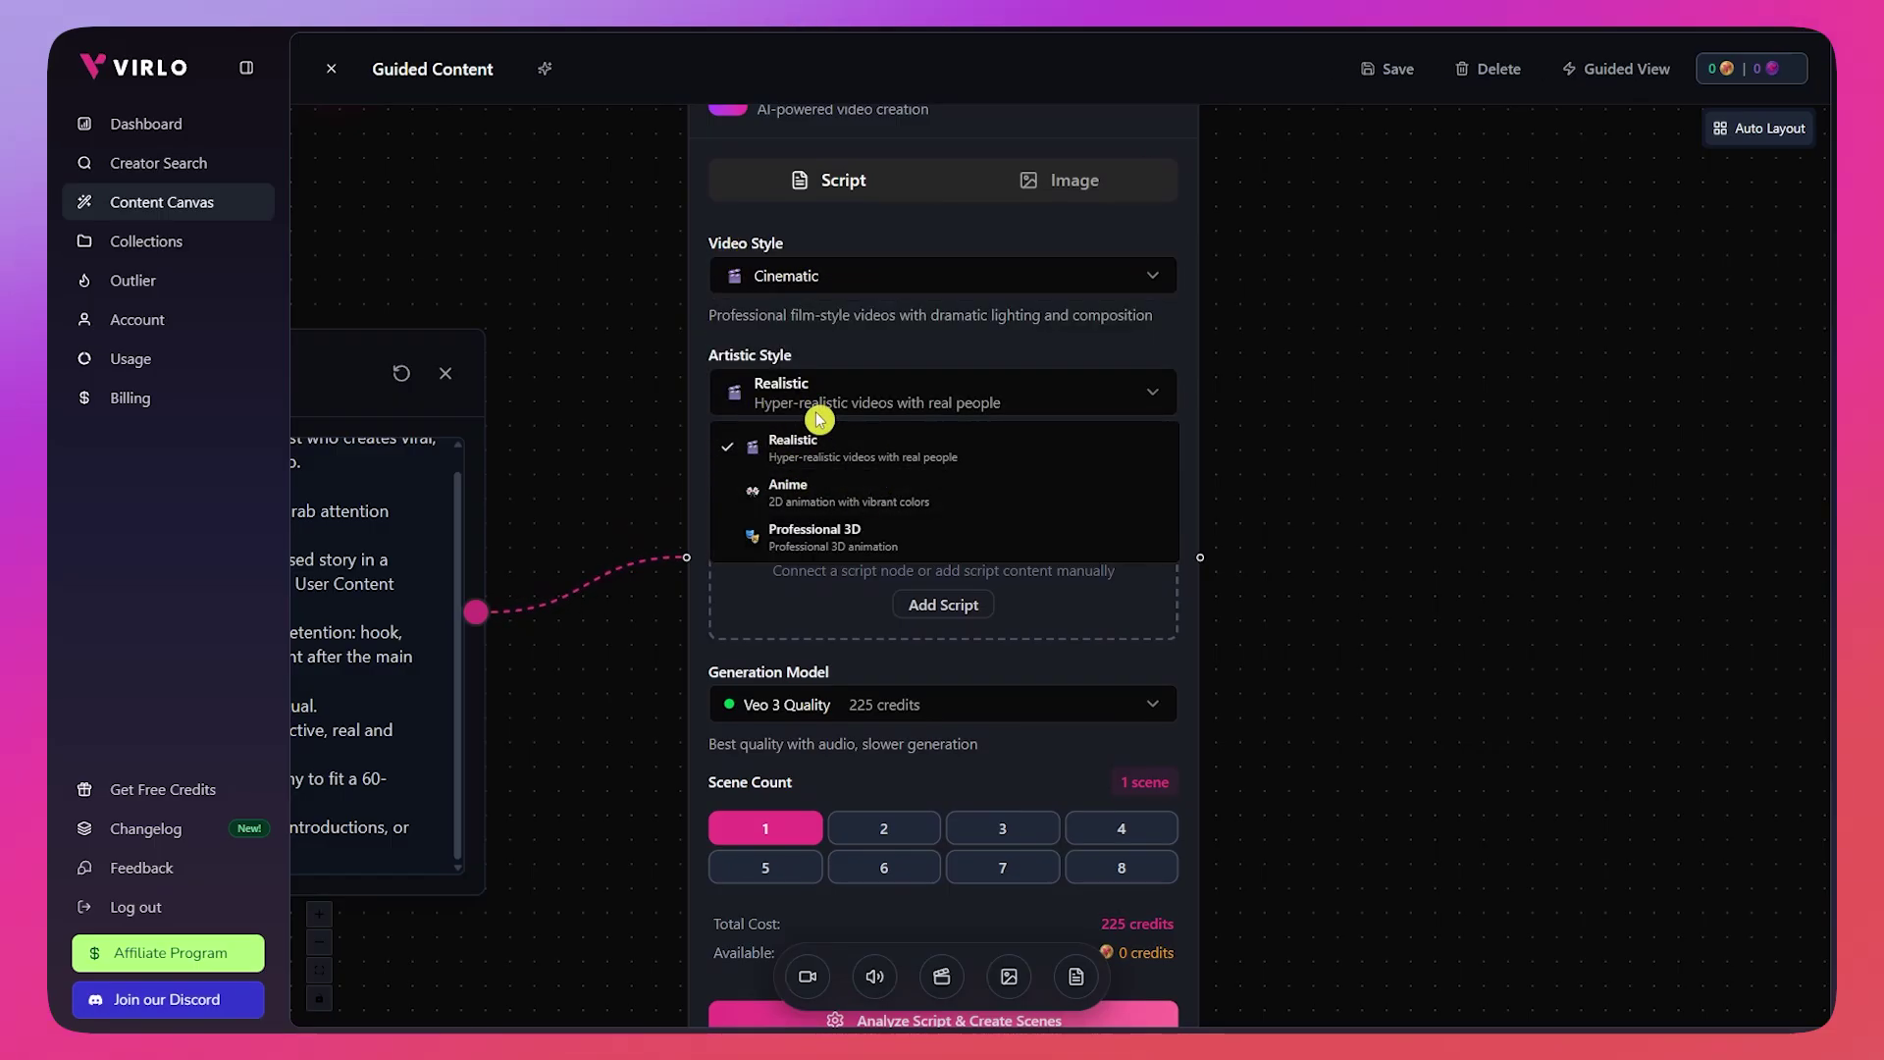
pyautogui.click(830, 441)
pyautogui.click(804, 403)
pyautogui.click(914, 317)
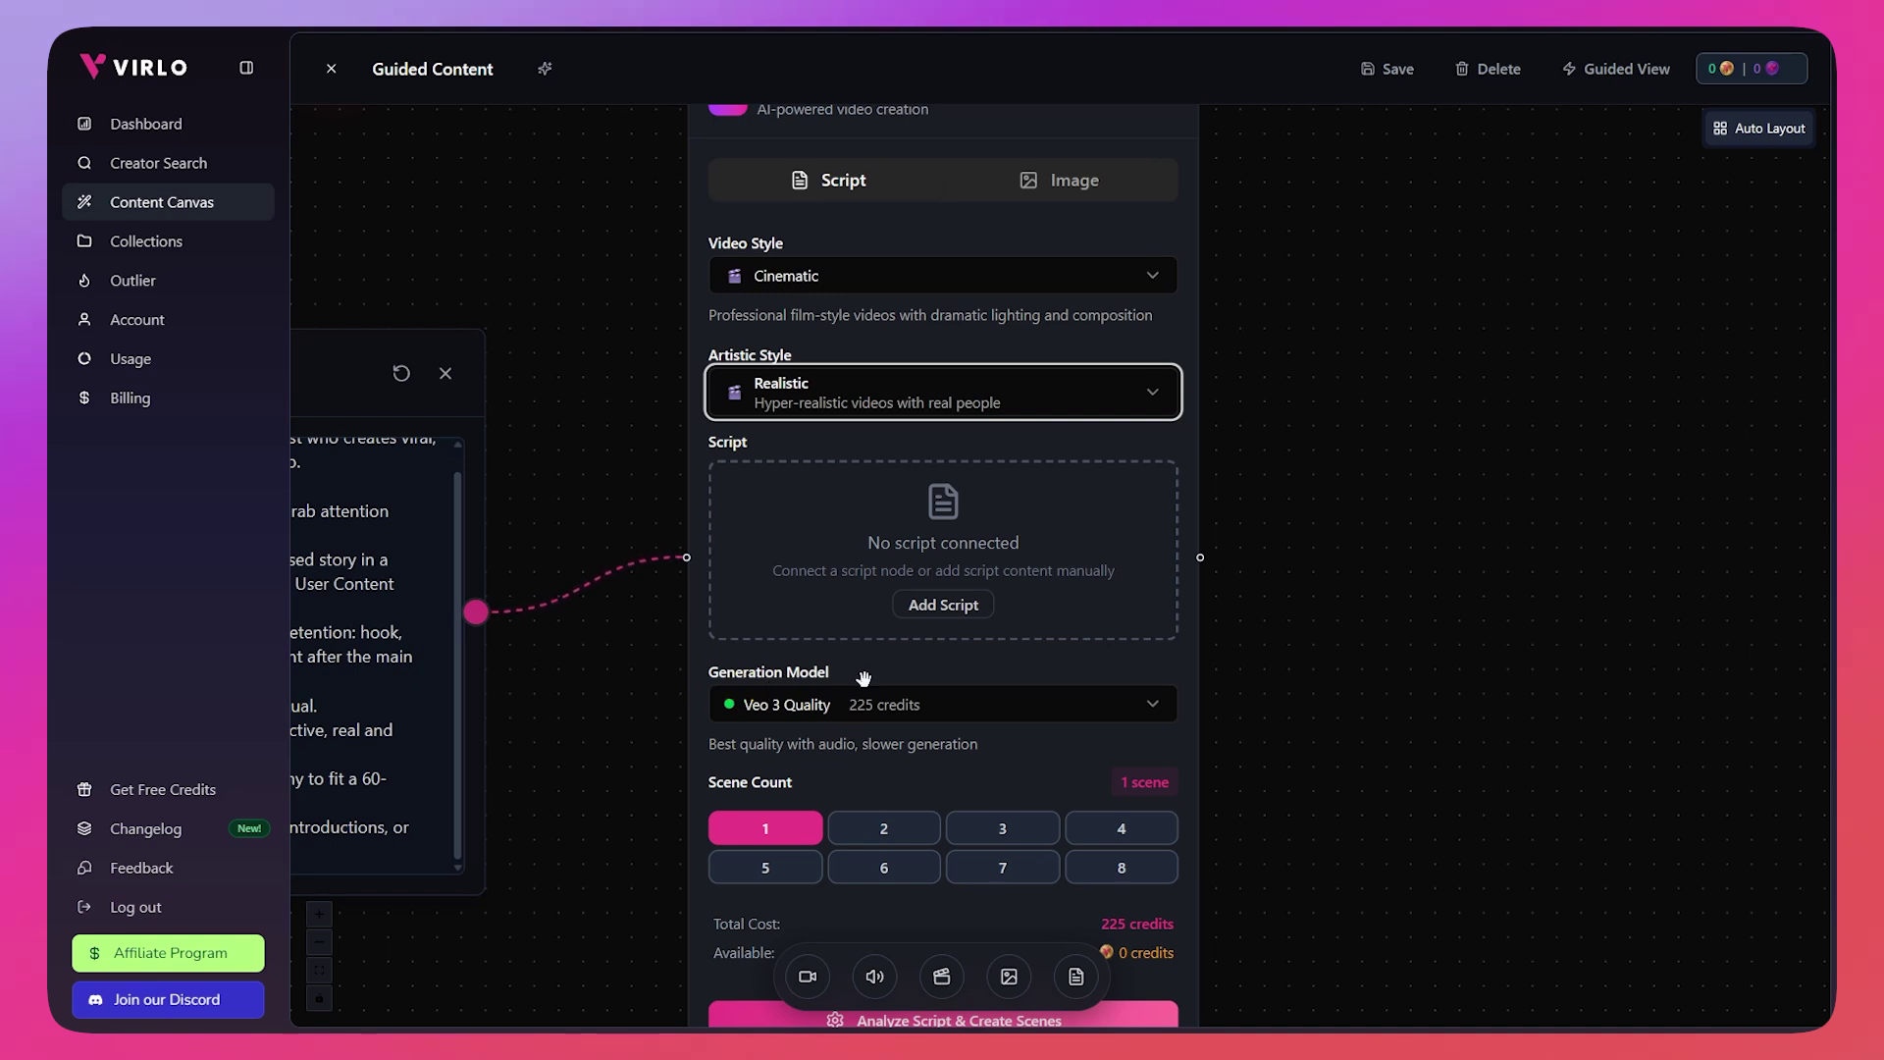
# Step: Compare the available generation models, keep Veo 3 Quality and set the scene count to 6
pyautogui.click(855, 704)
pyautogui.click(773, 714)
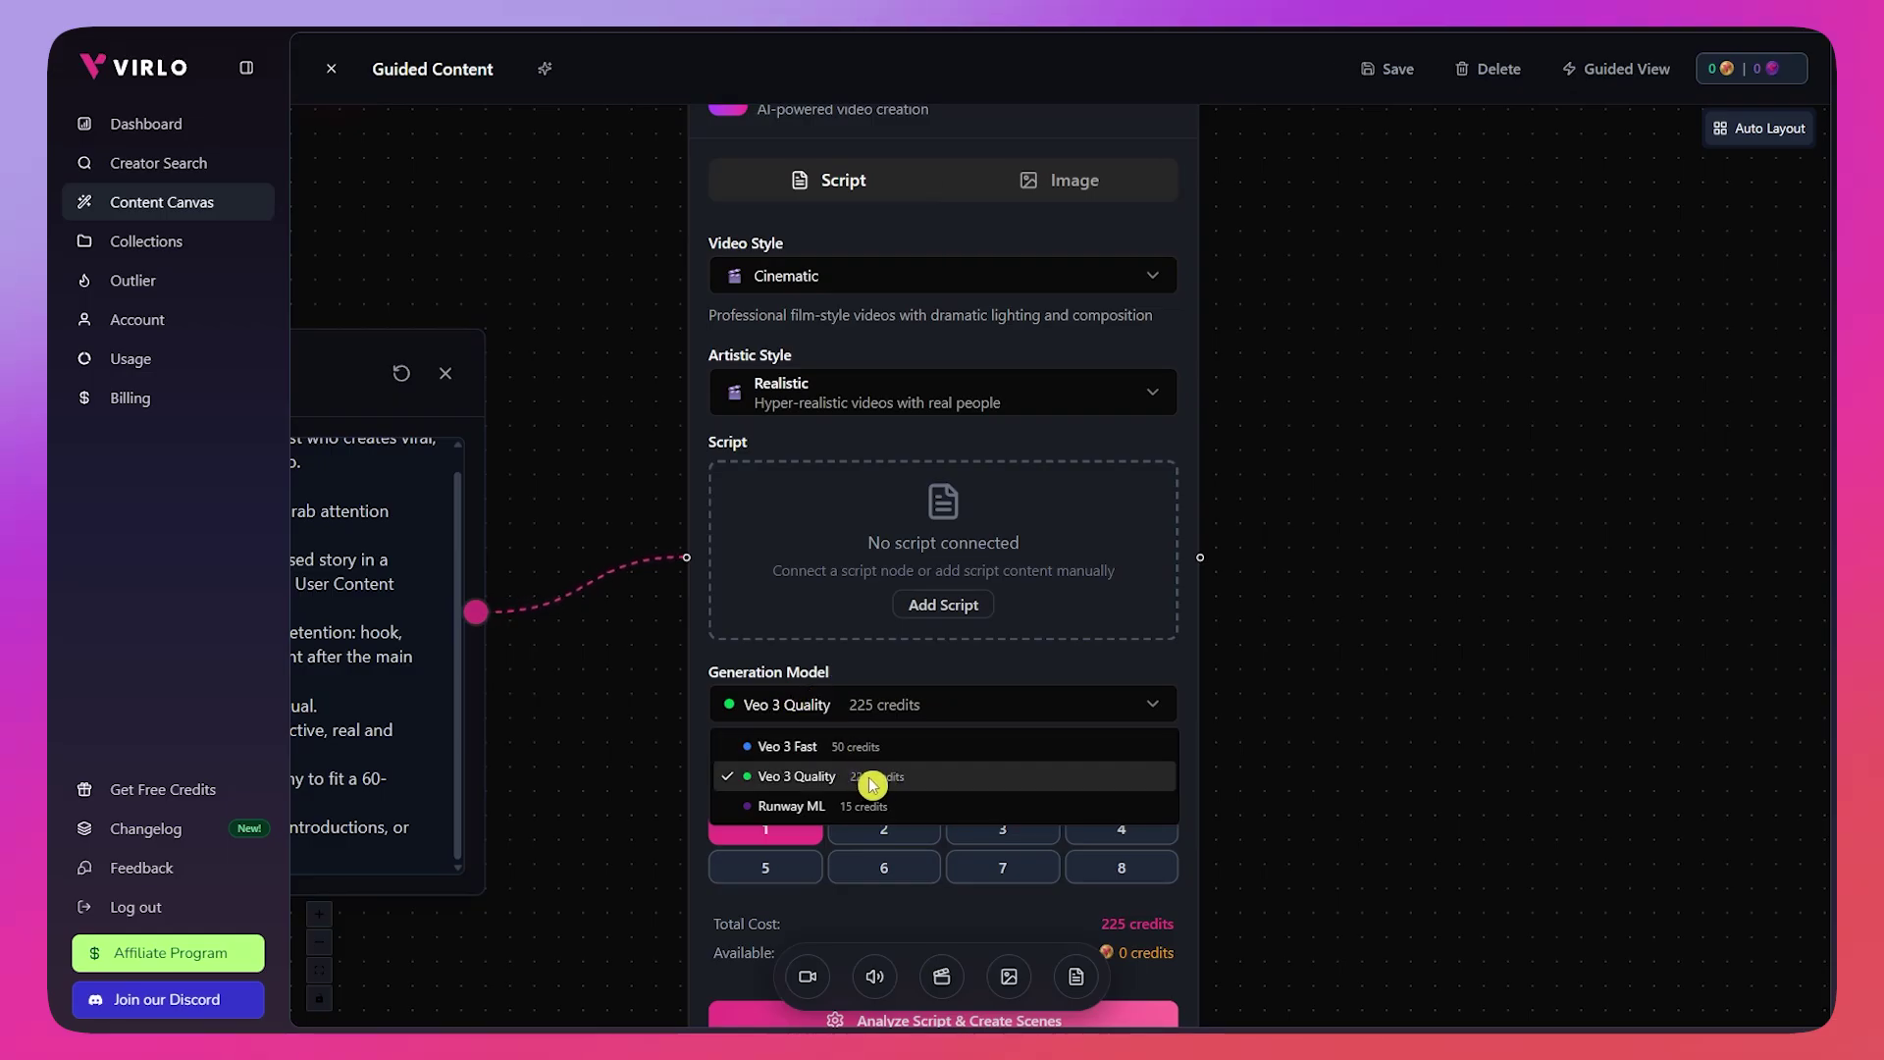
pyautogui.scroll(-2, 535, 616)
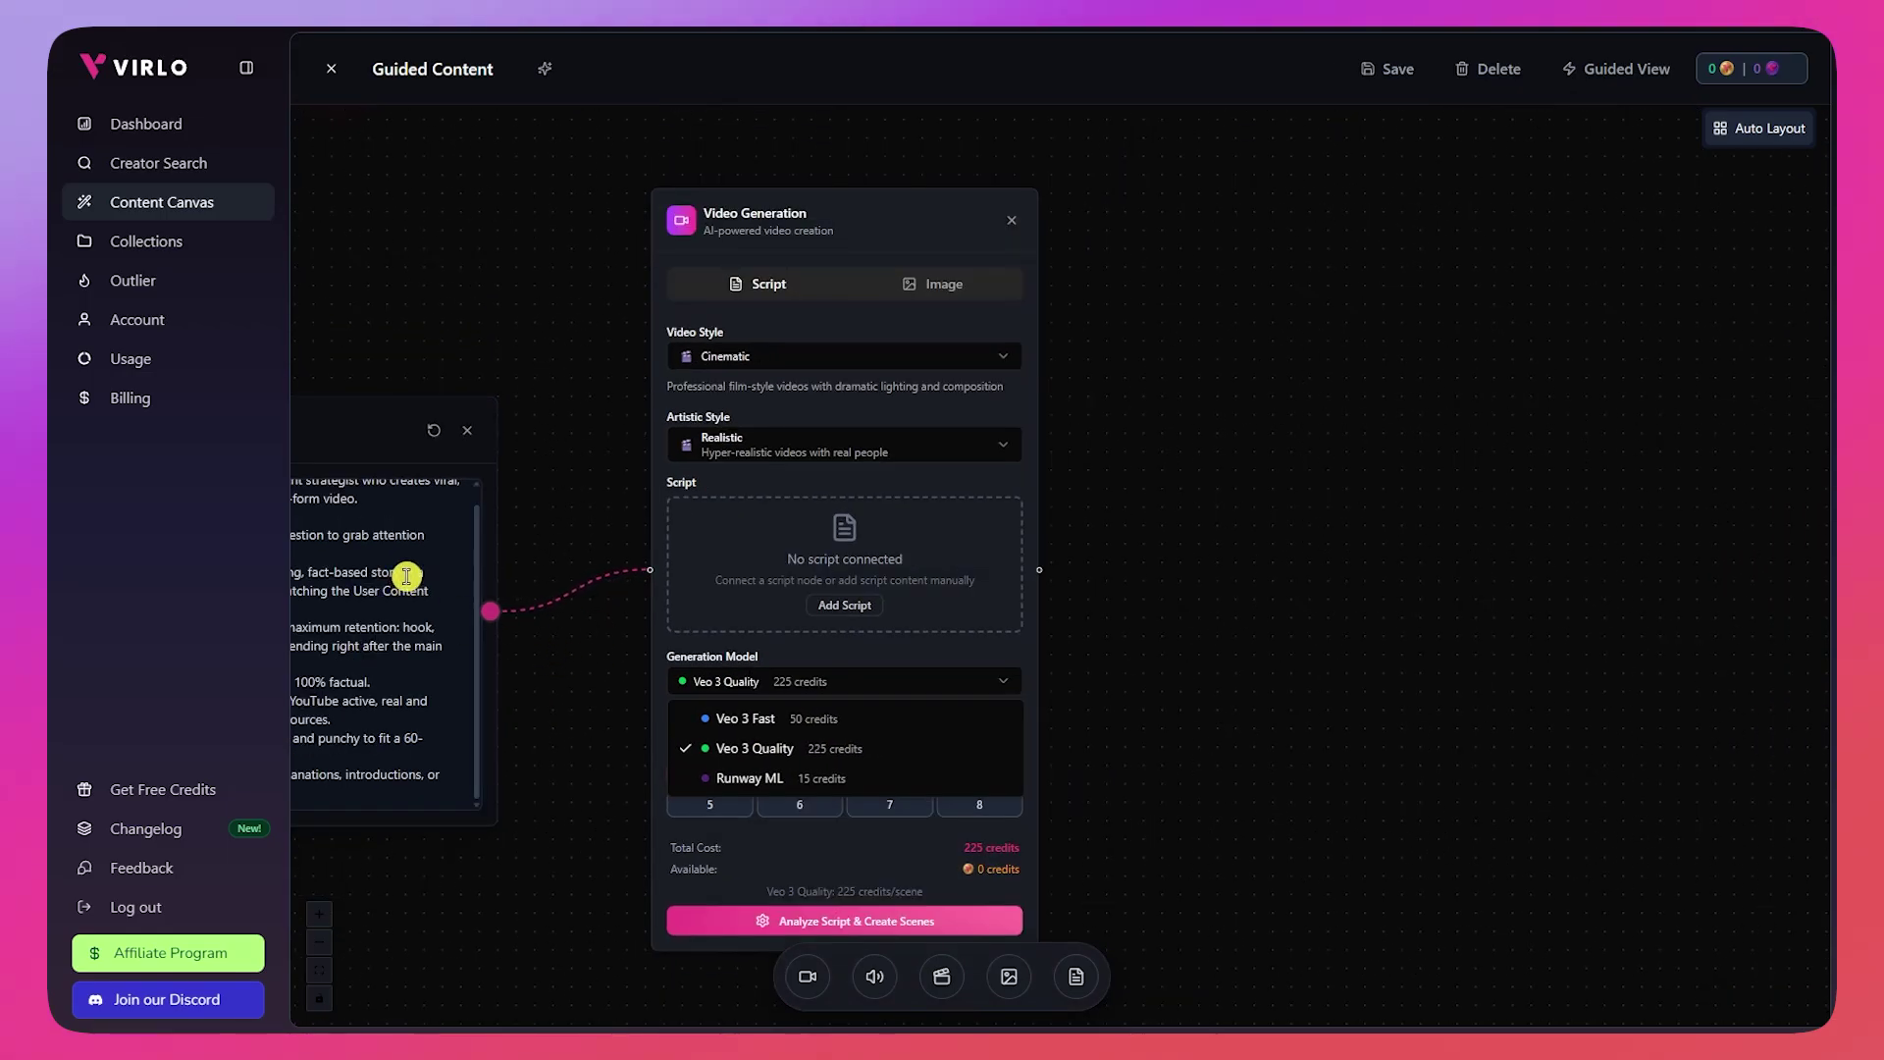
pyautogui.click(708, 599)
pyautogui.click(752, 681)
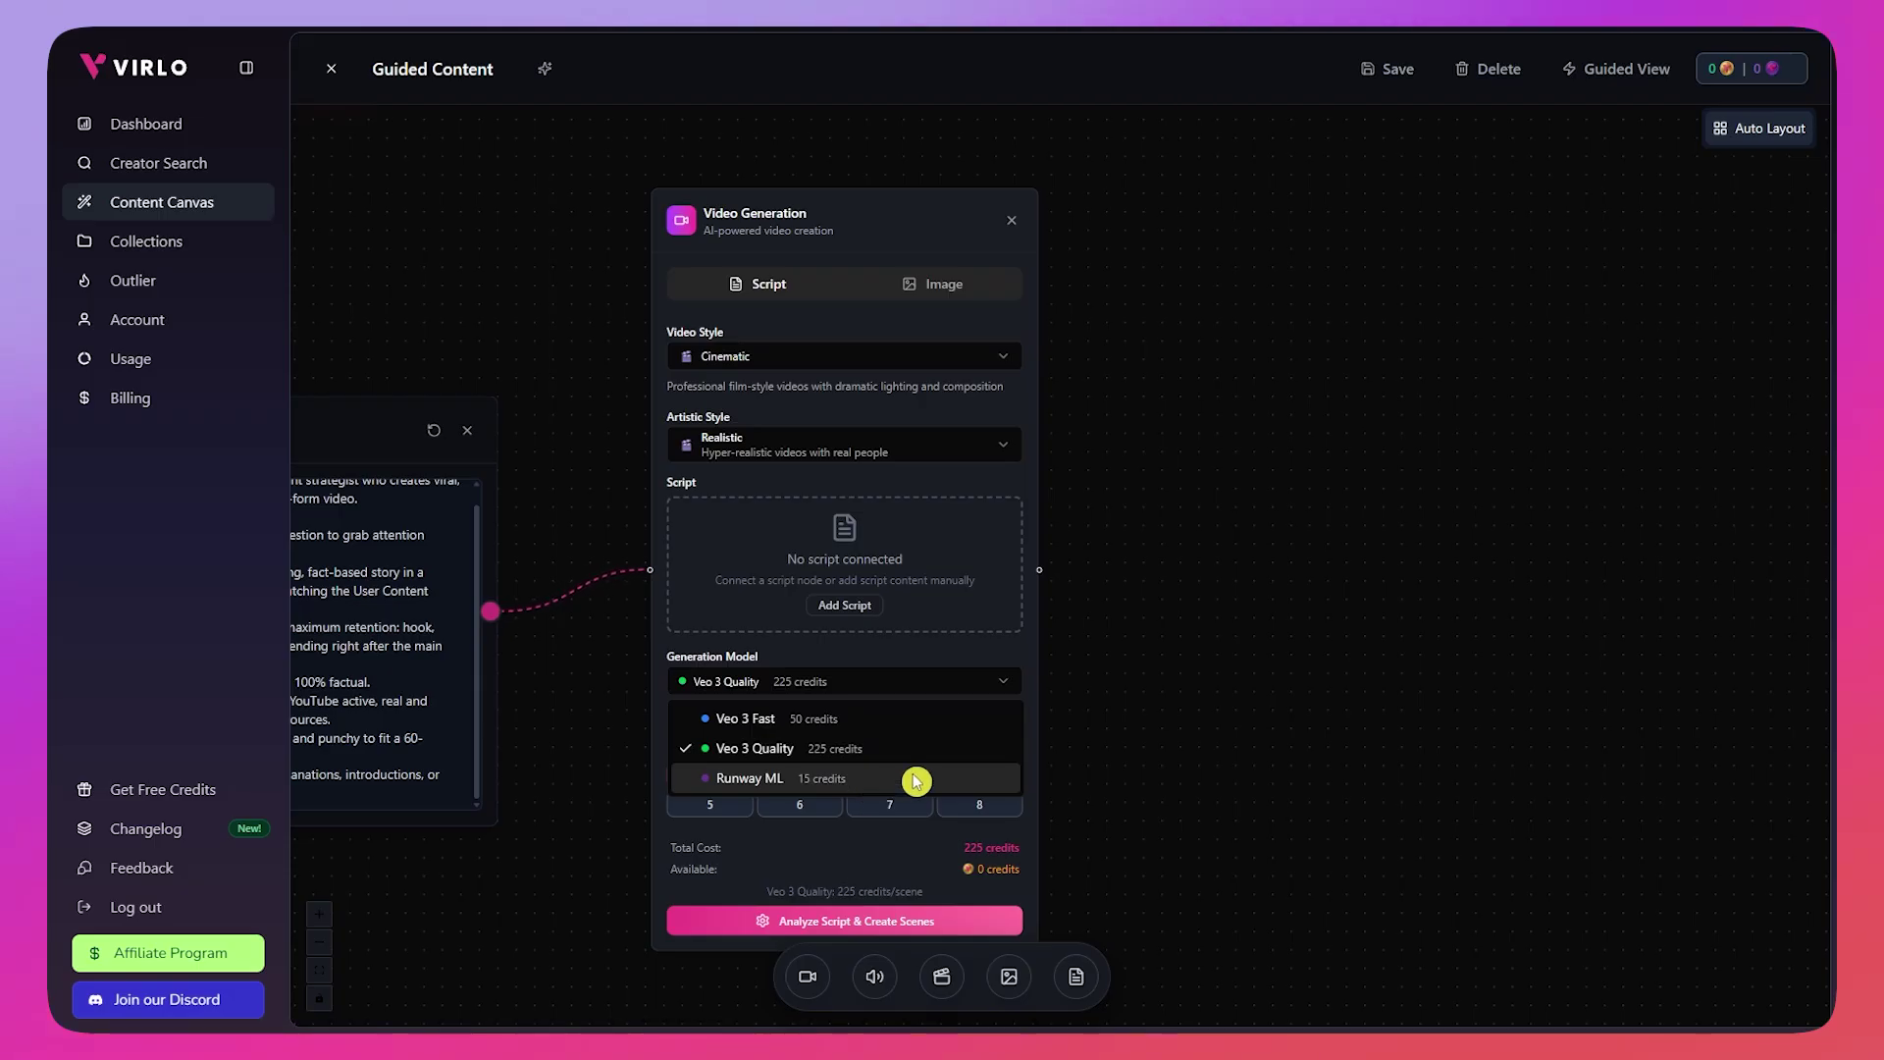
pyautogui.click(1111, 766)
pyautogui.scroll(-2, 942, 742)
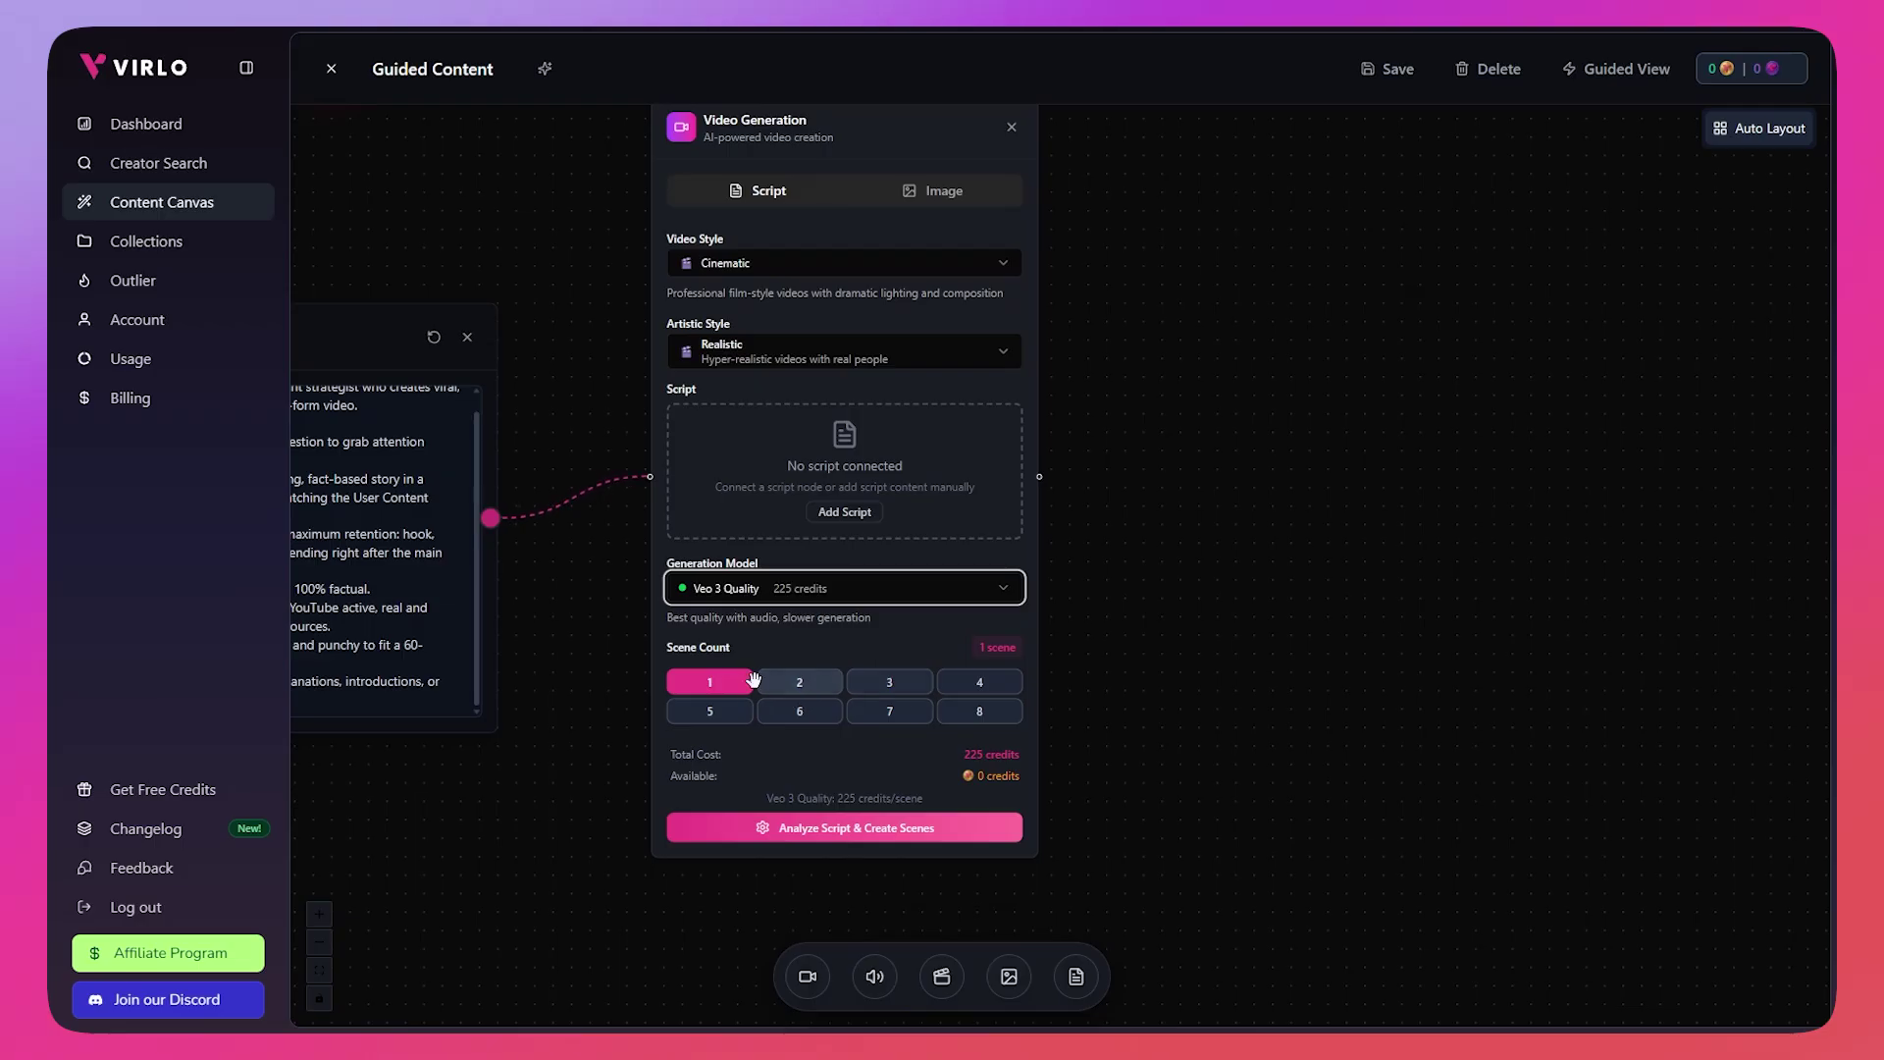
pyautogui.click(804, 719)
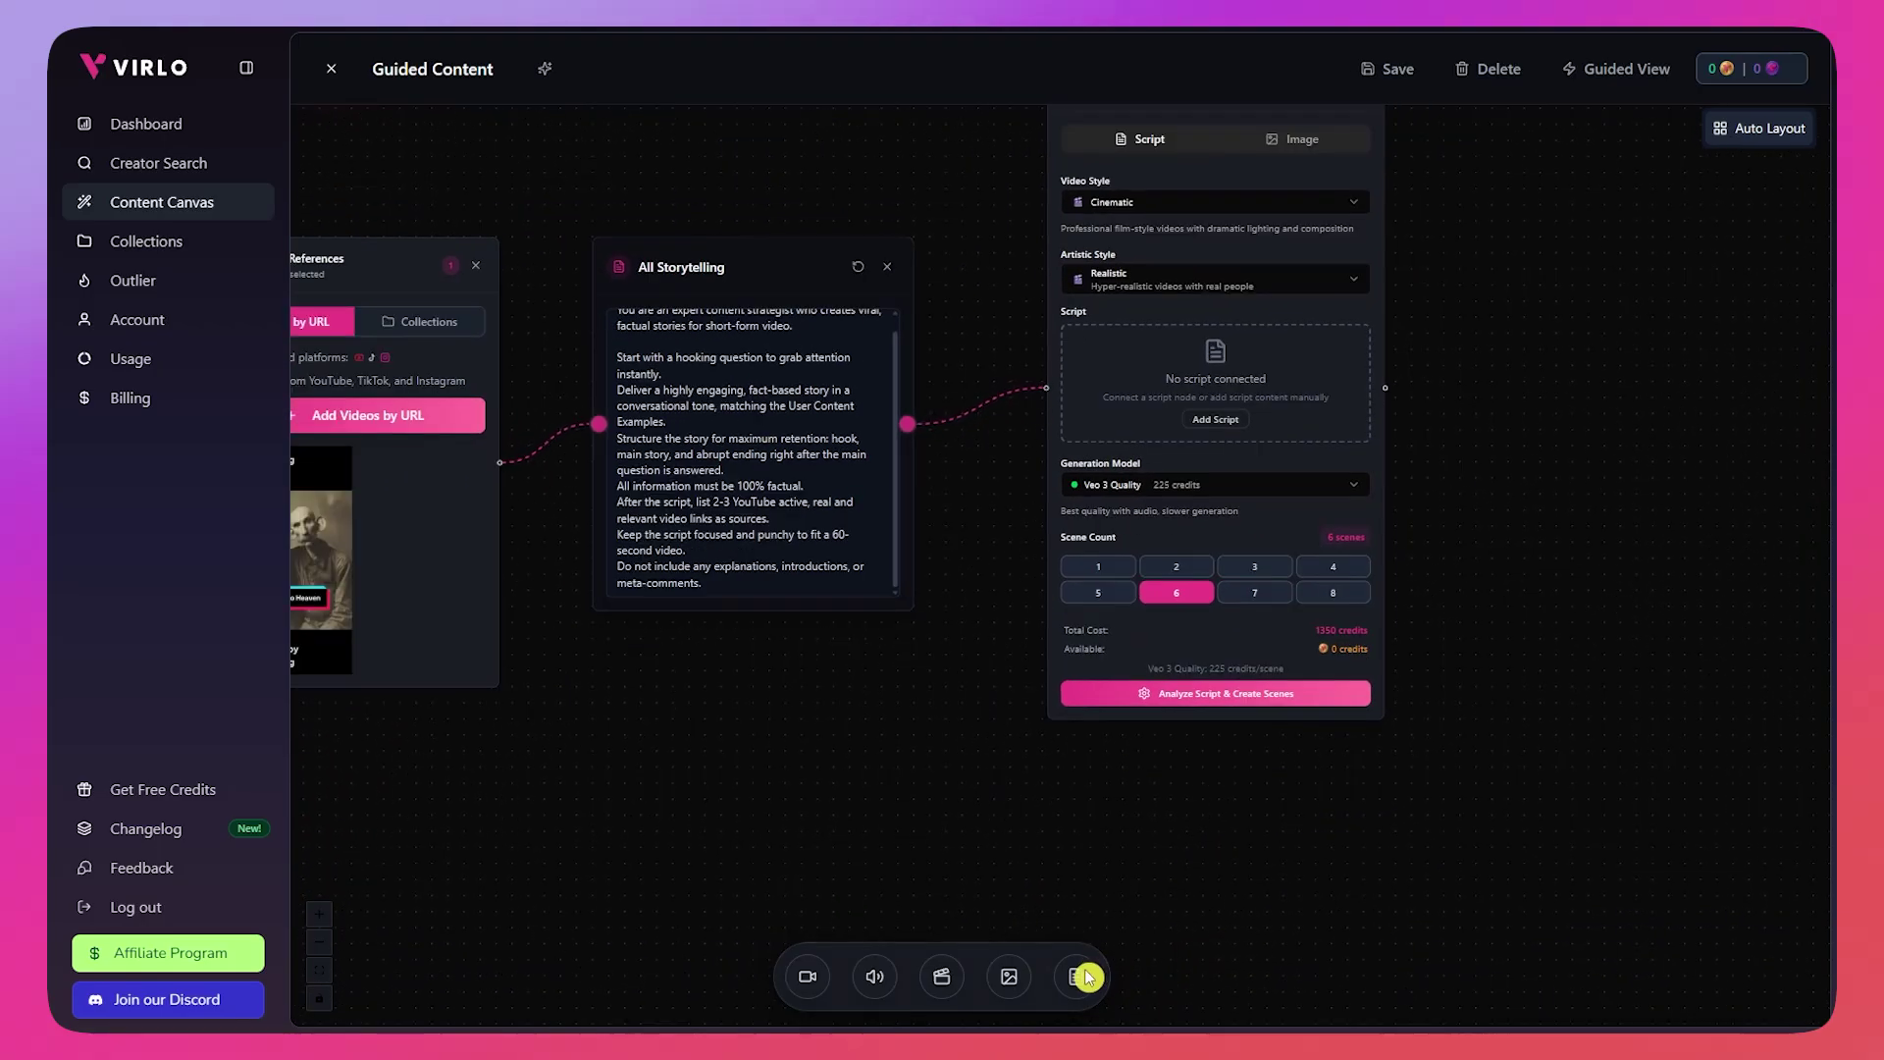
# Step: Add an Image Generation node to the canvas and look it over alongside the connected nodes
pyautogui.click(1012, 984)
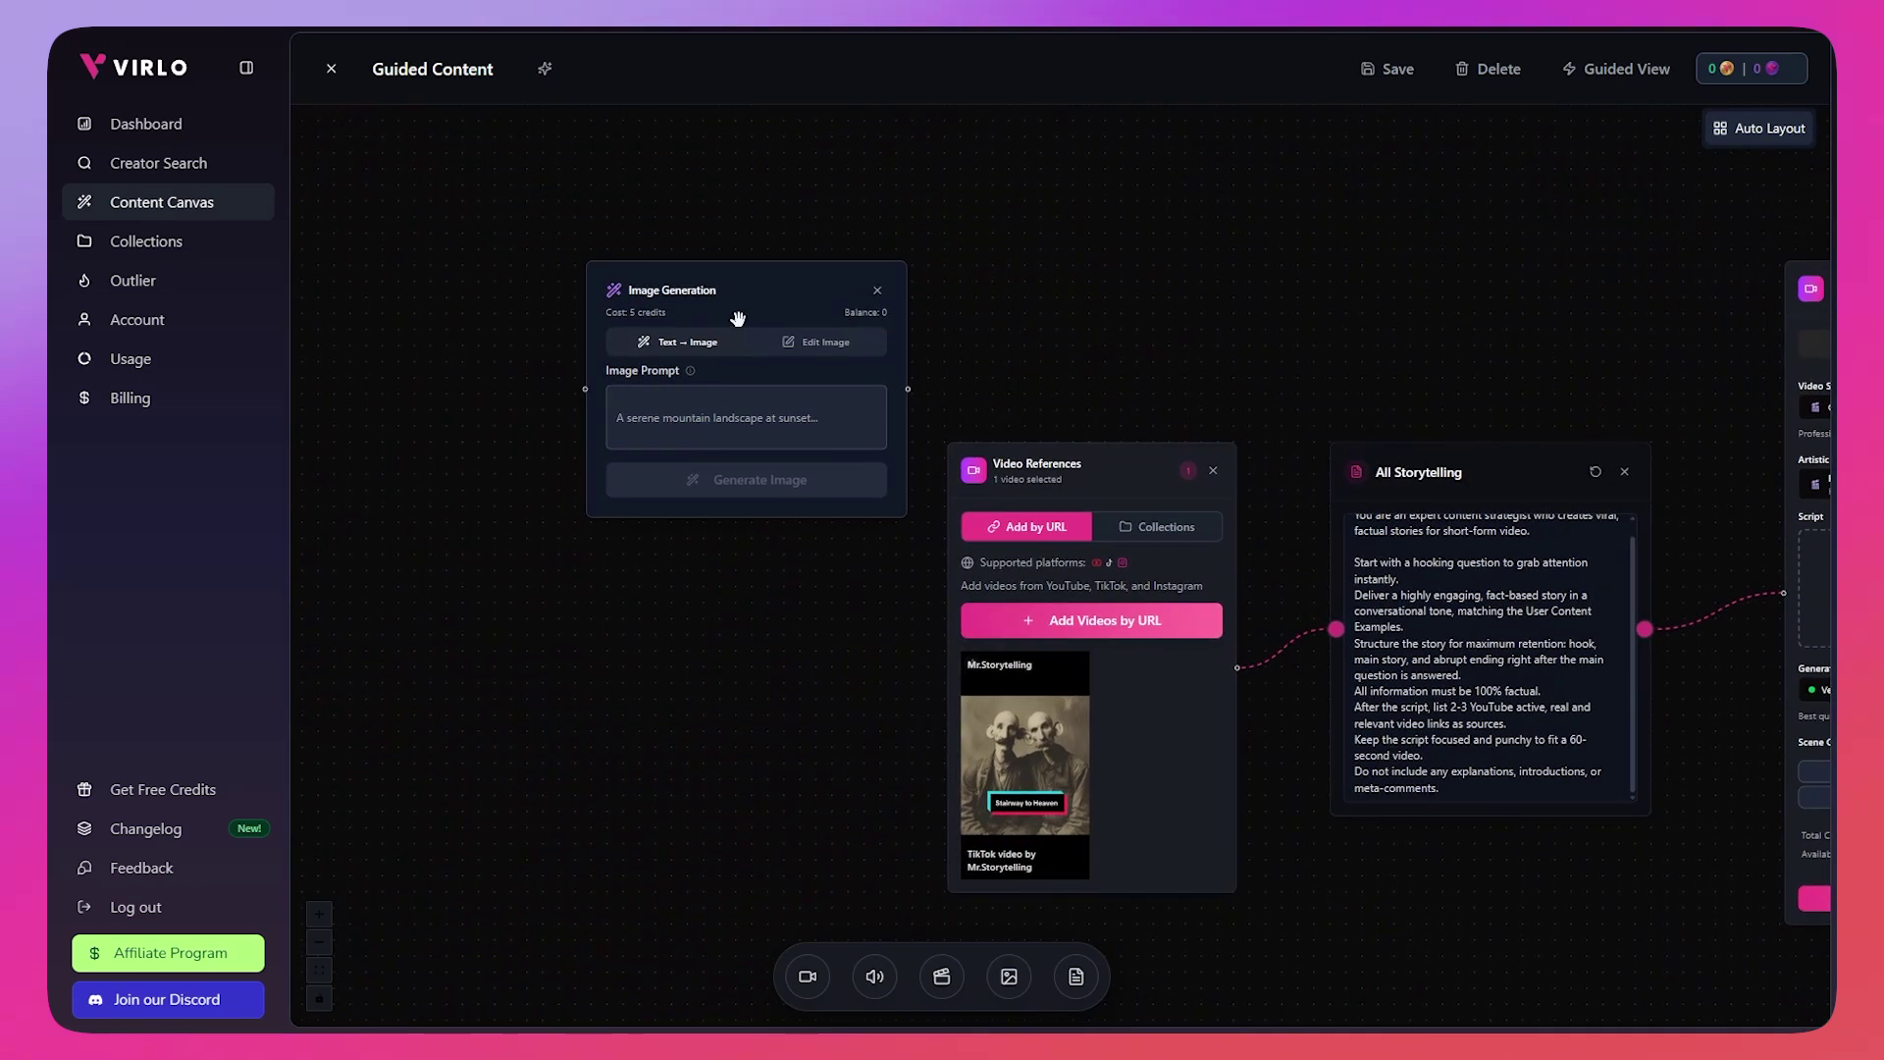
pyautogui.scroll(3, 702, 429)
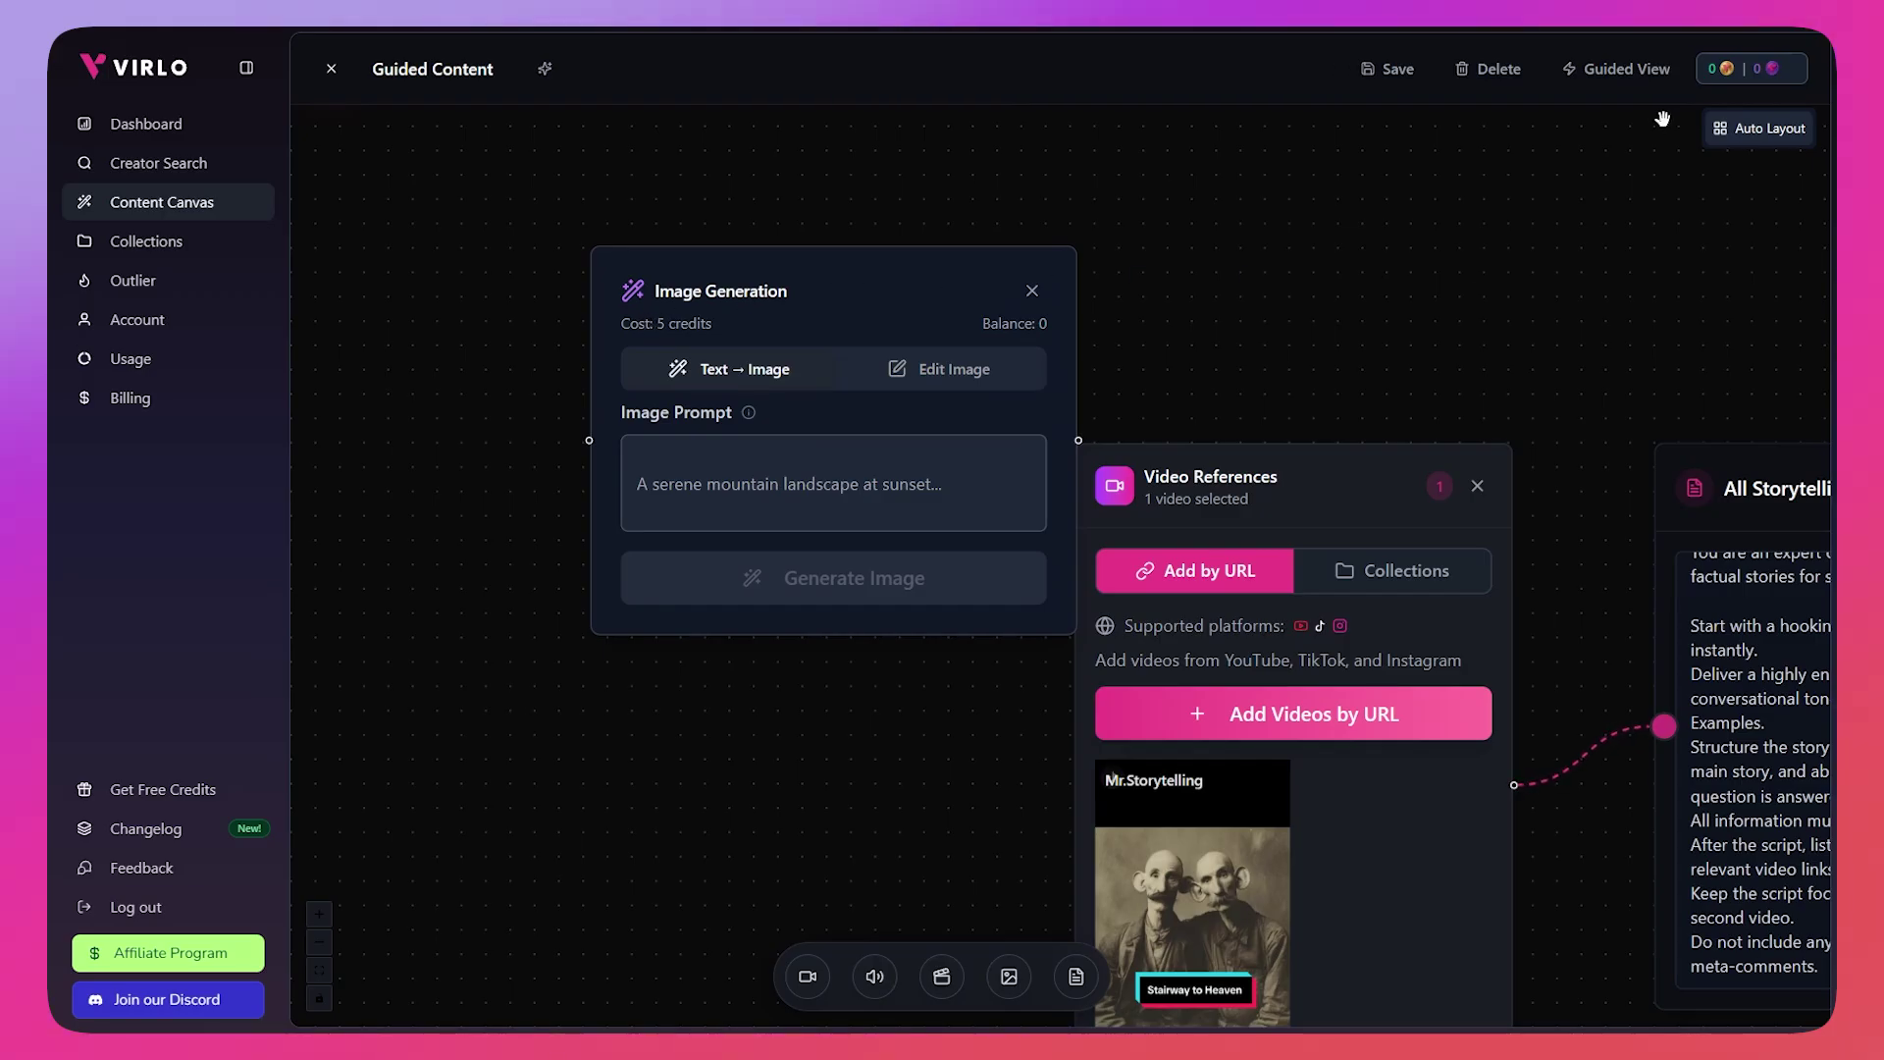
pyautogui.click(1724, 71)
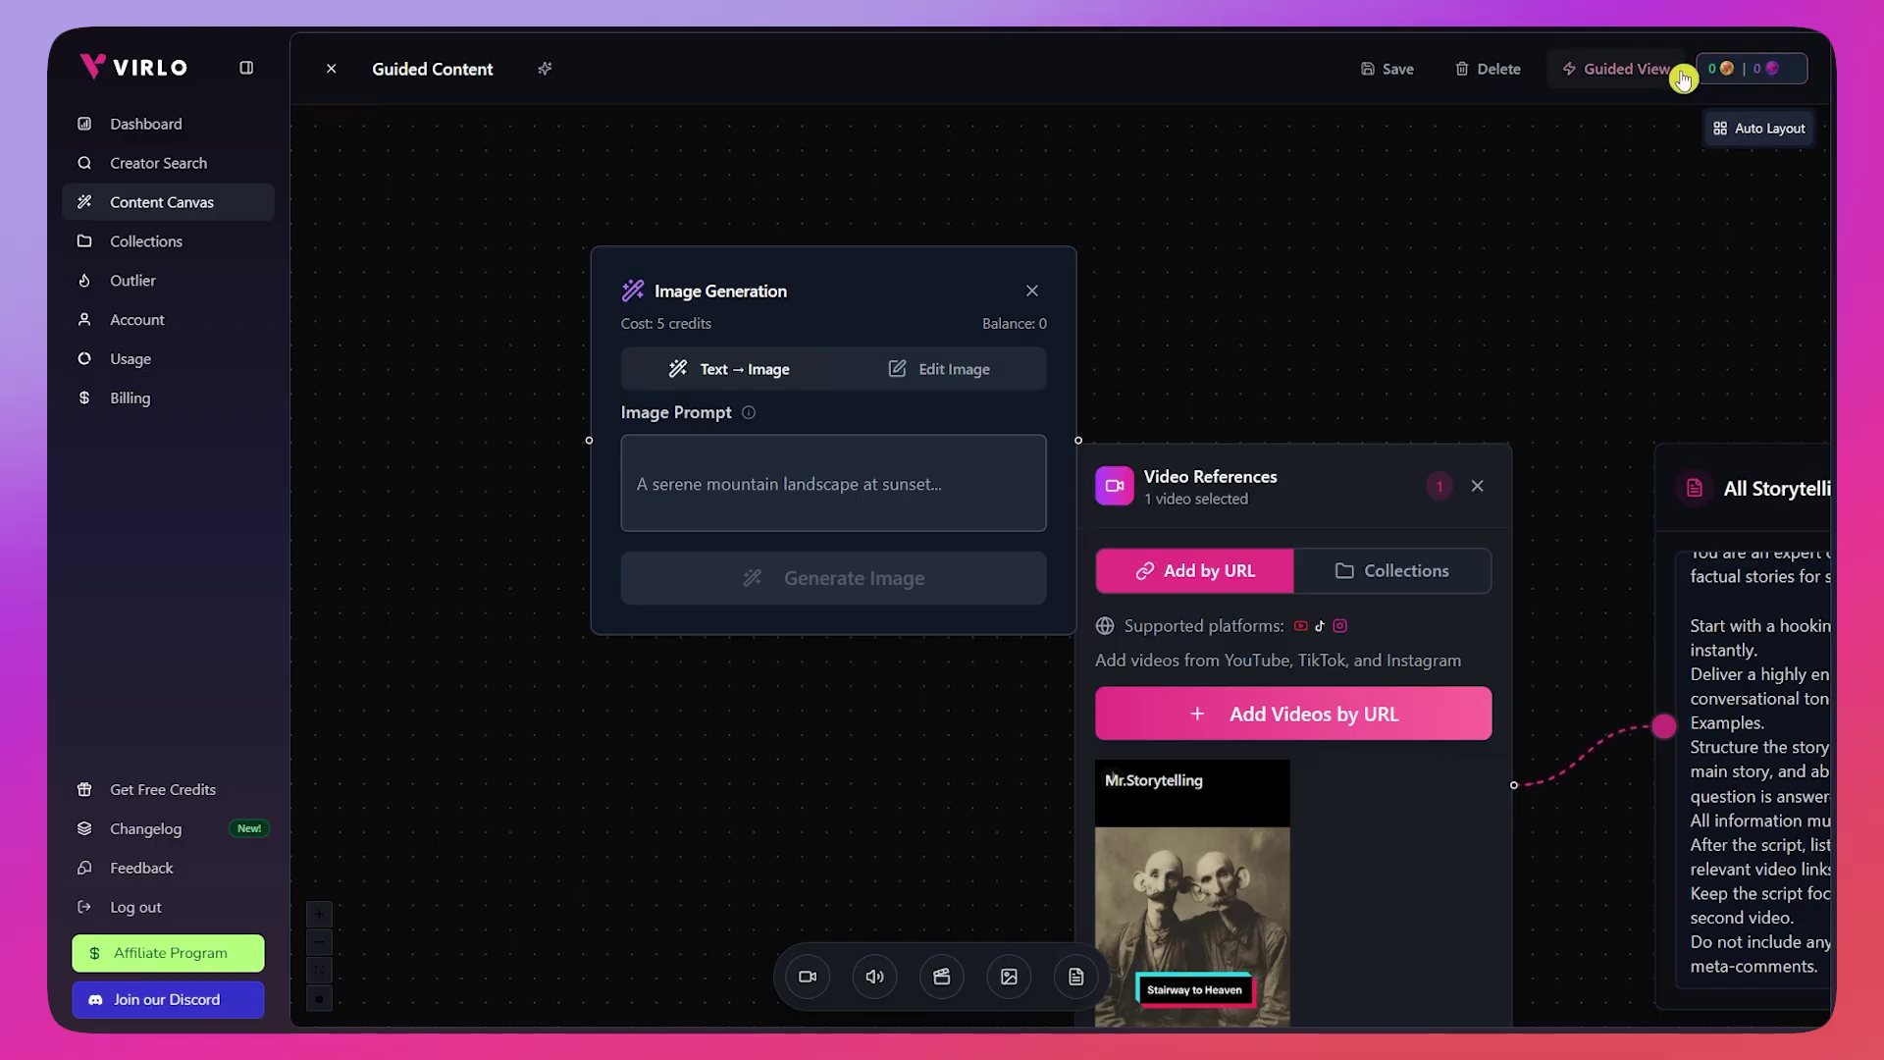
pyautogui.scroll(-5, 1335, 334)
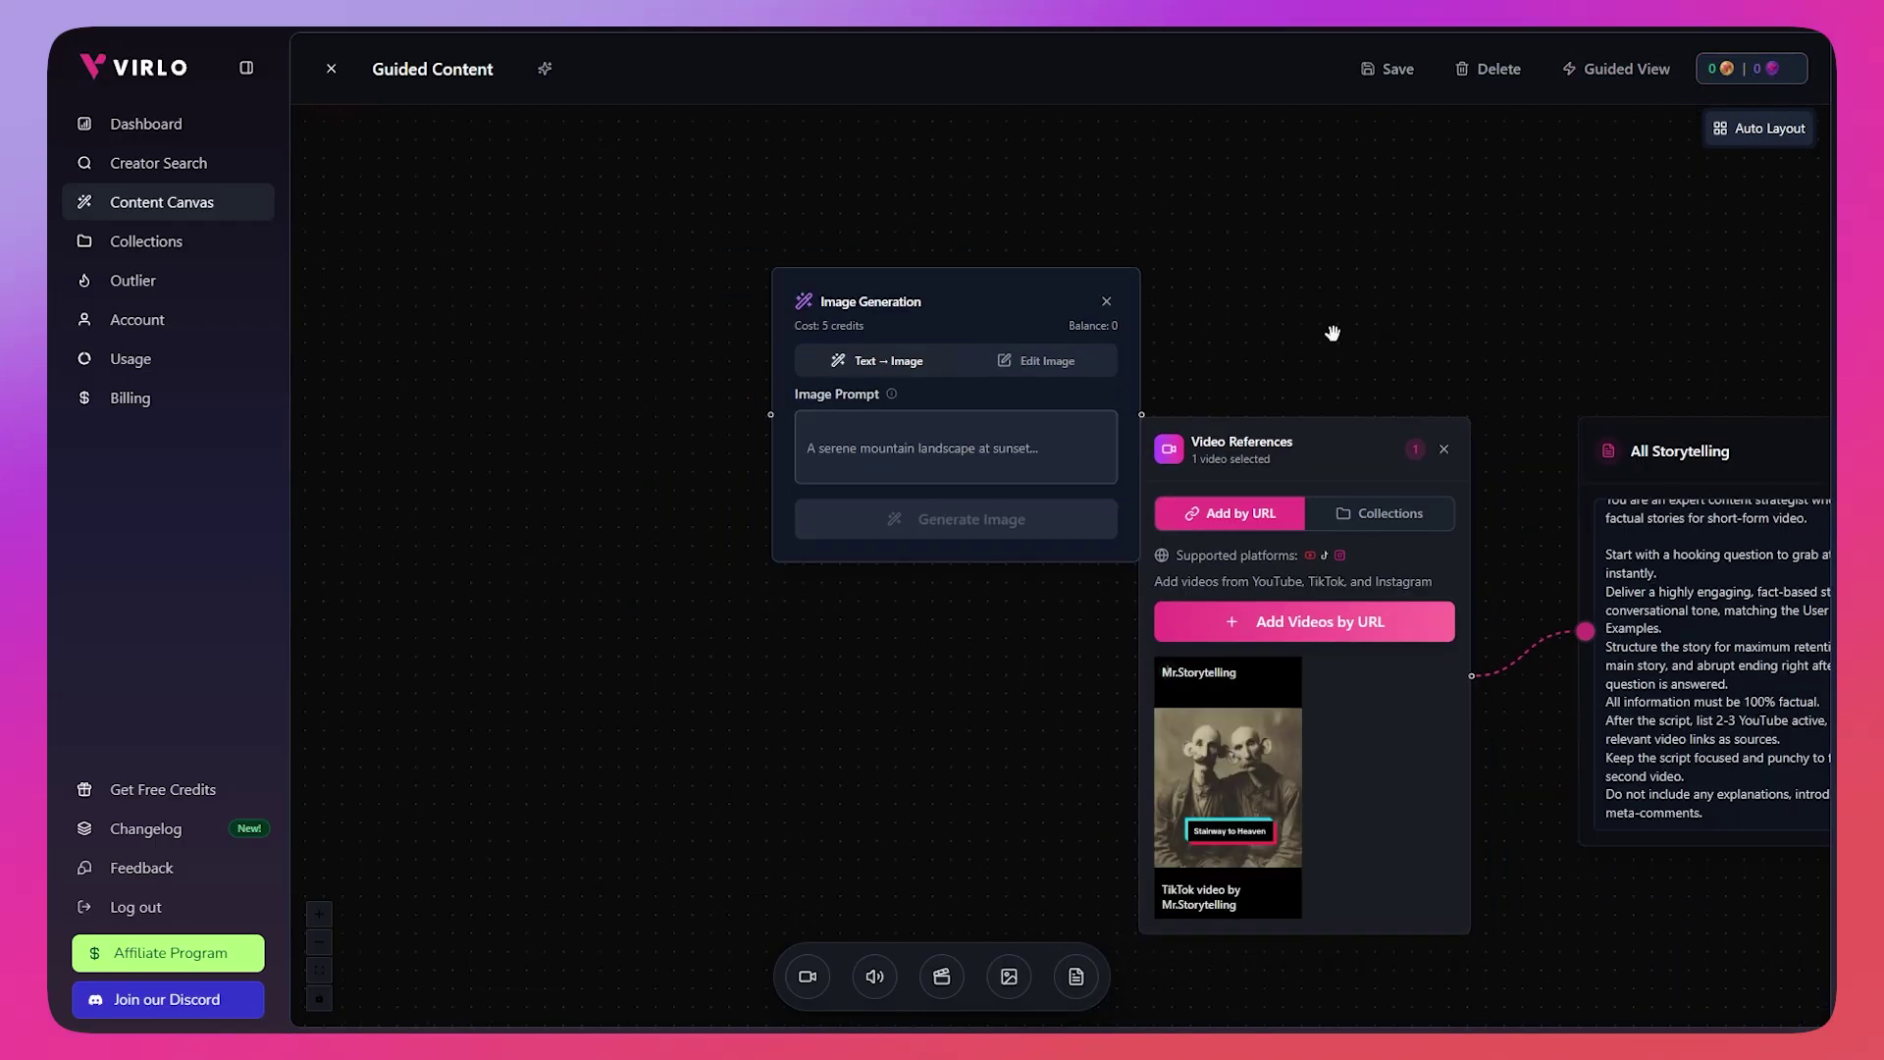
pyautogui.moveTo(1430, 307); pyautogui.dragTo(1021, 341)
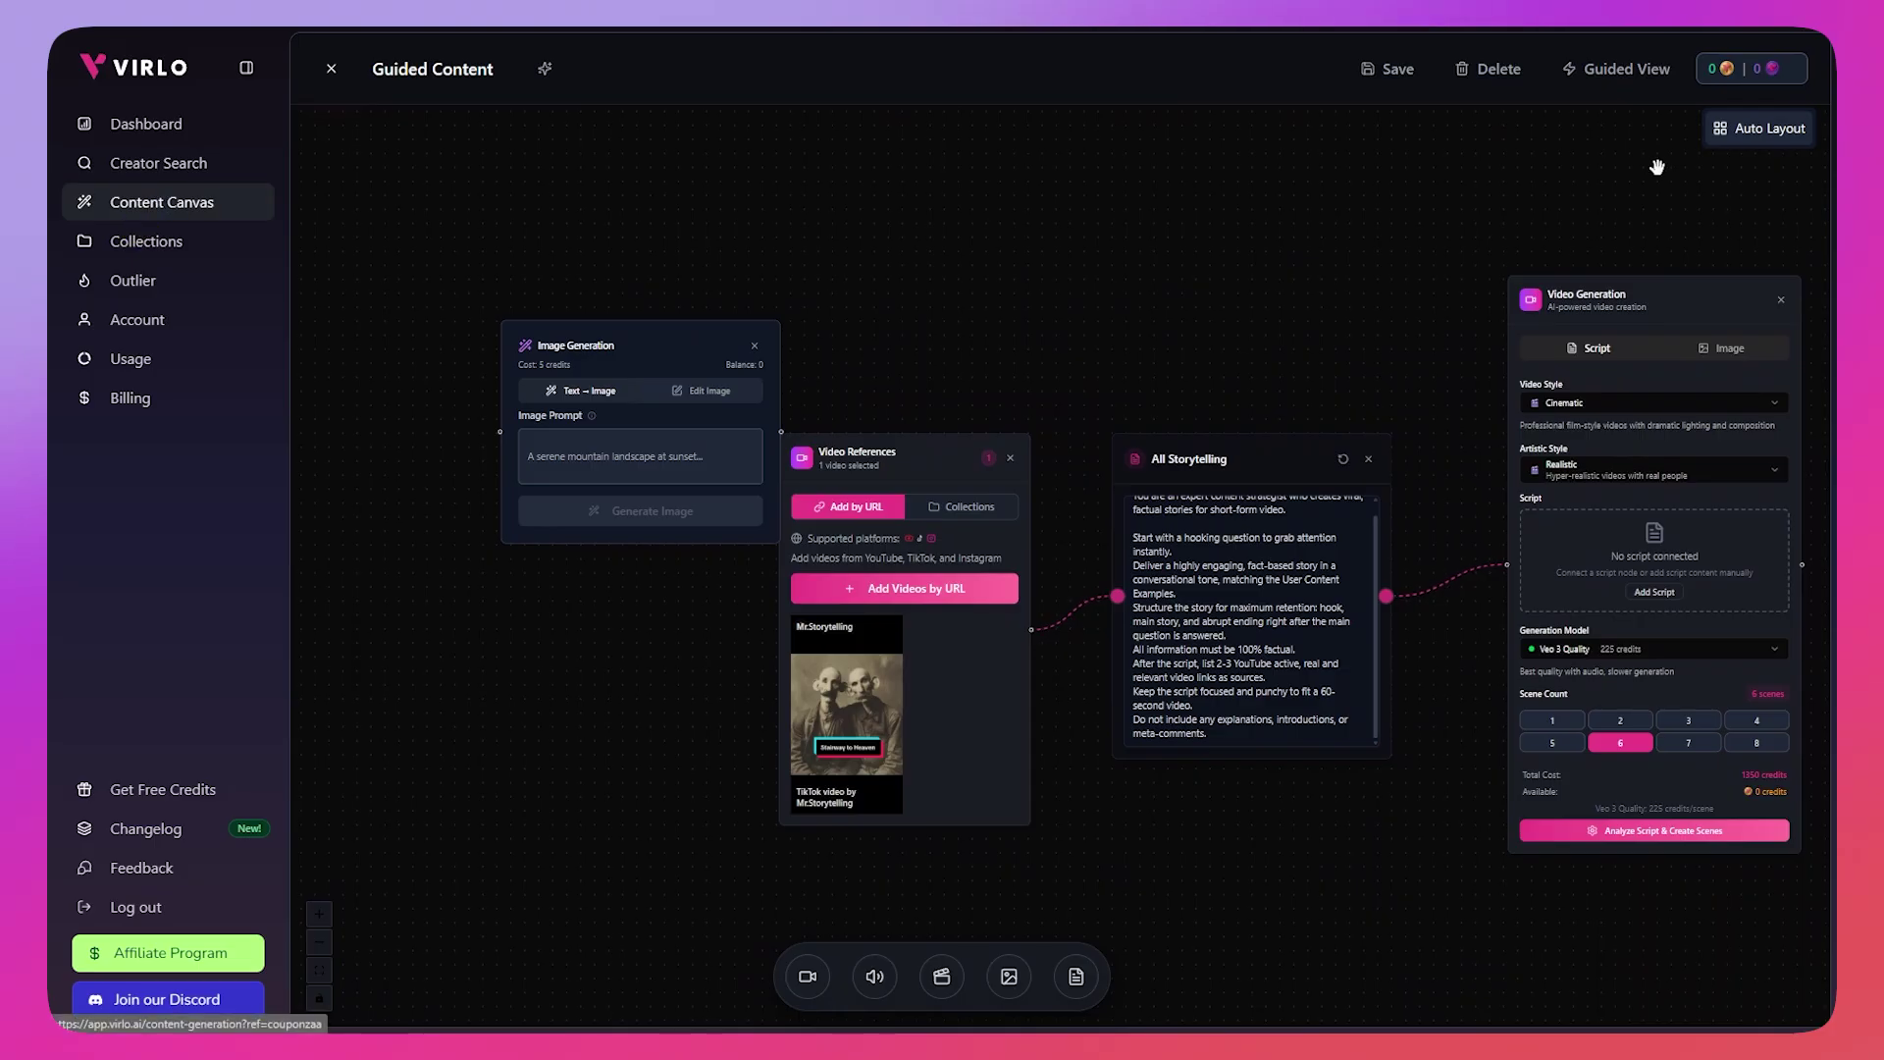
# Step: Arrange all canvas nodes with Auto Layout and switch the project to the guided view
pyautogui.click(1776, 138)
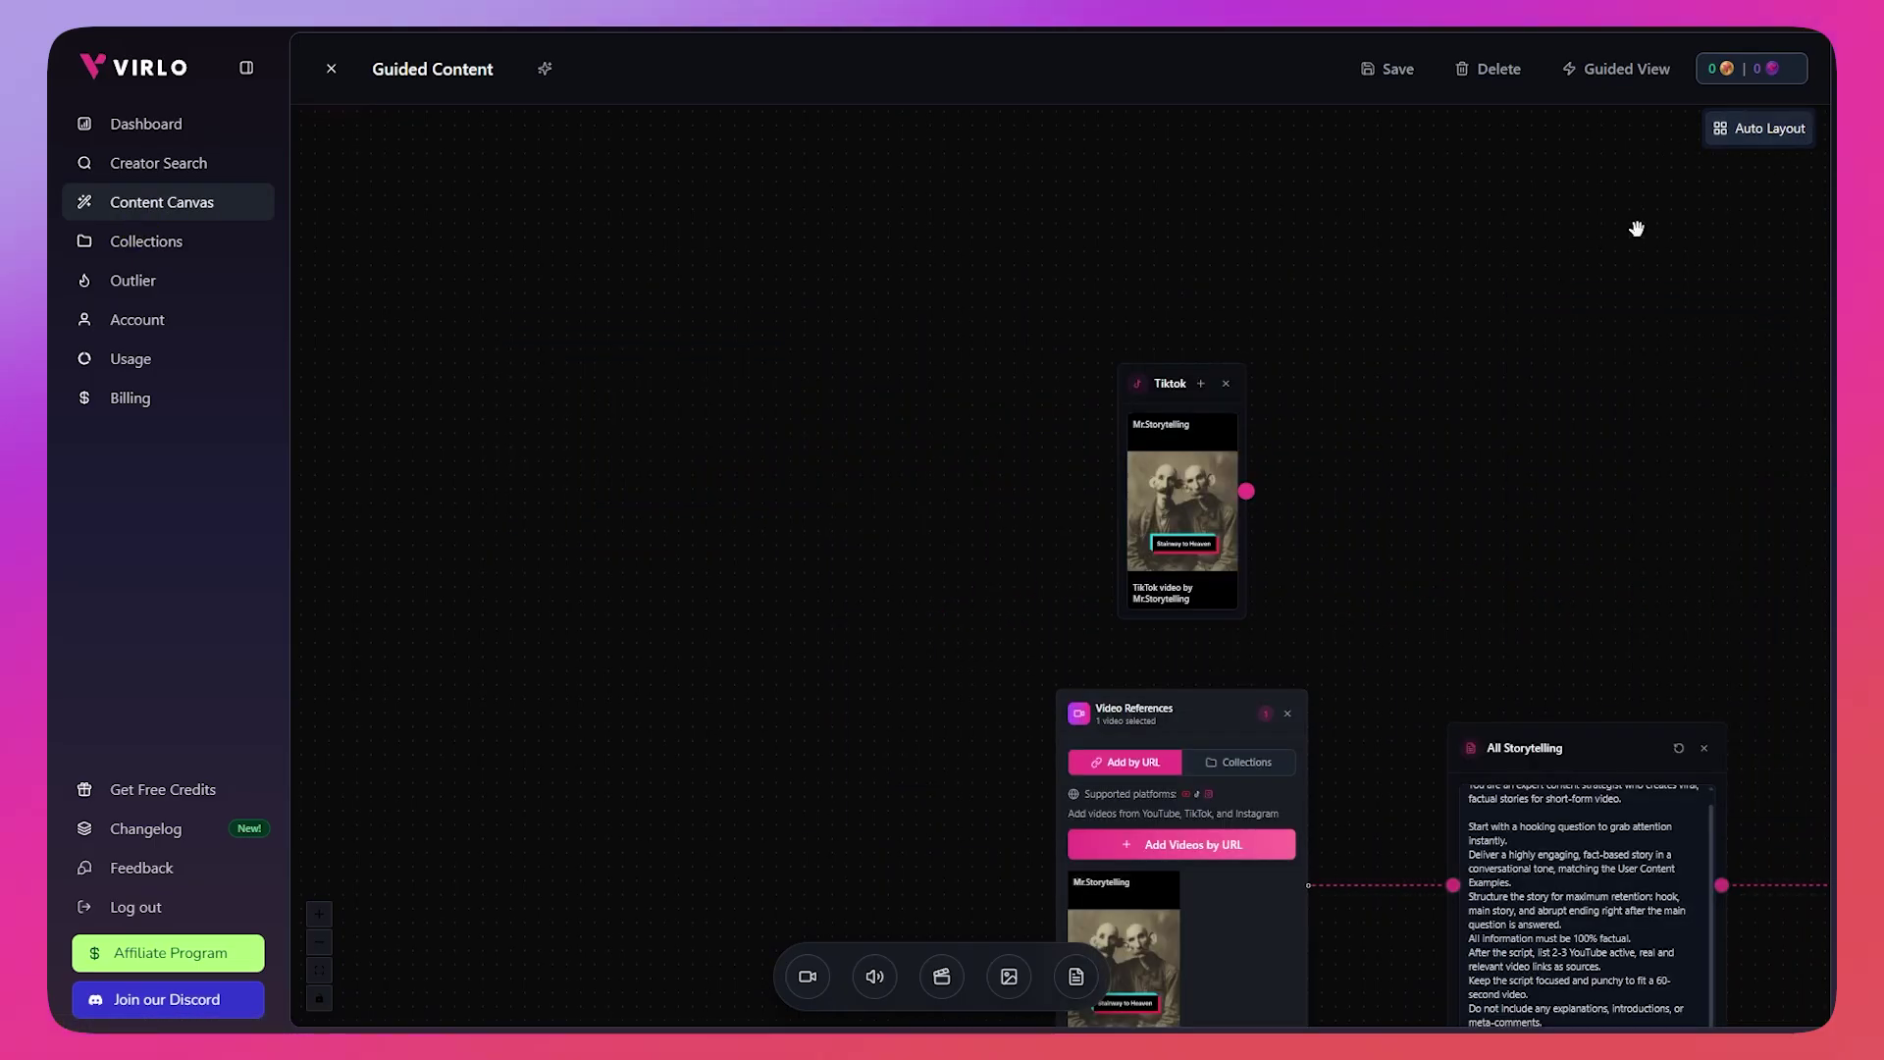
pyautogui.scroll(-3, 1361, 506)
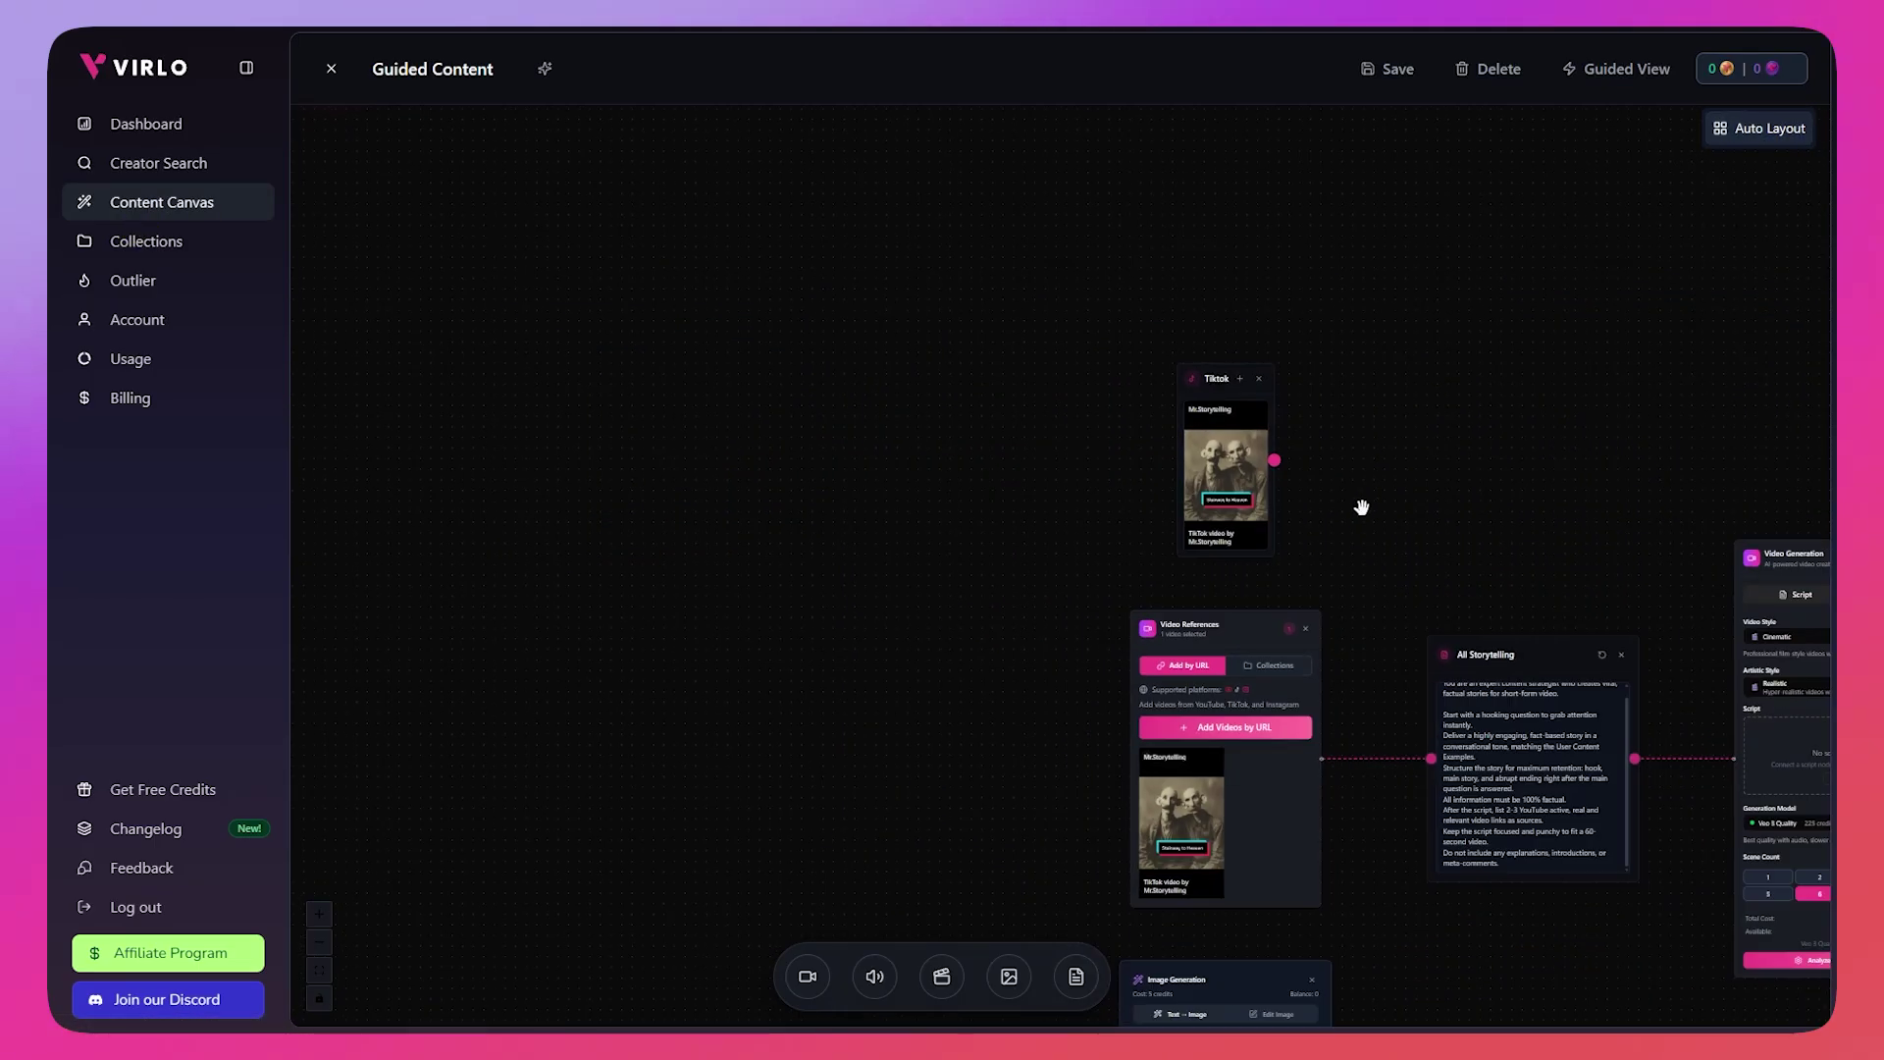
pyautogui.moveTo(1412, 472); pyautogui.dragTo(1018, 488)
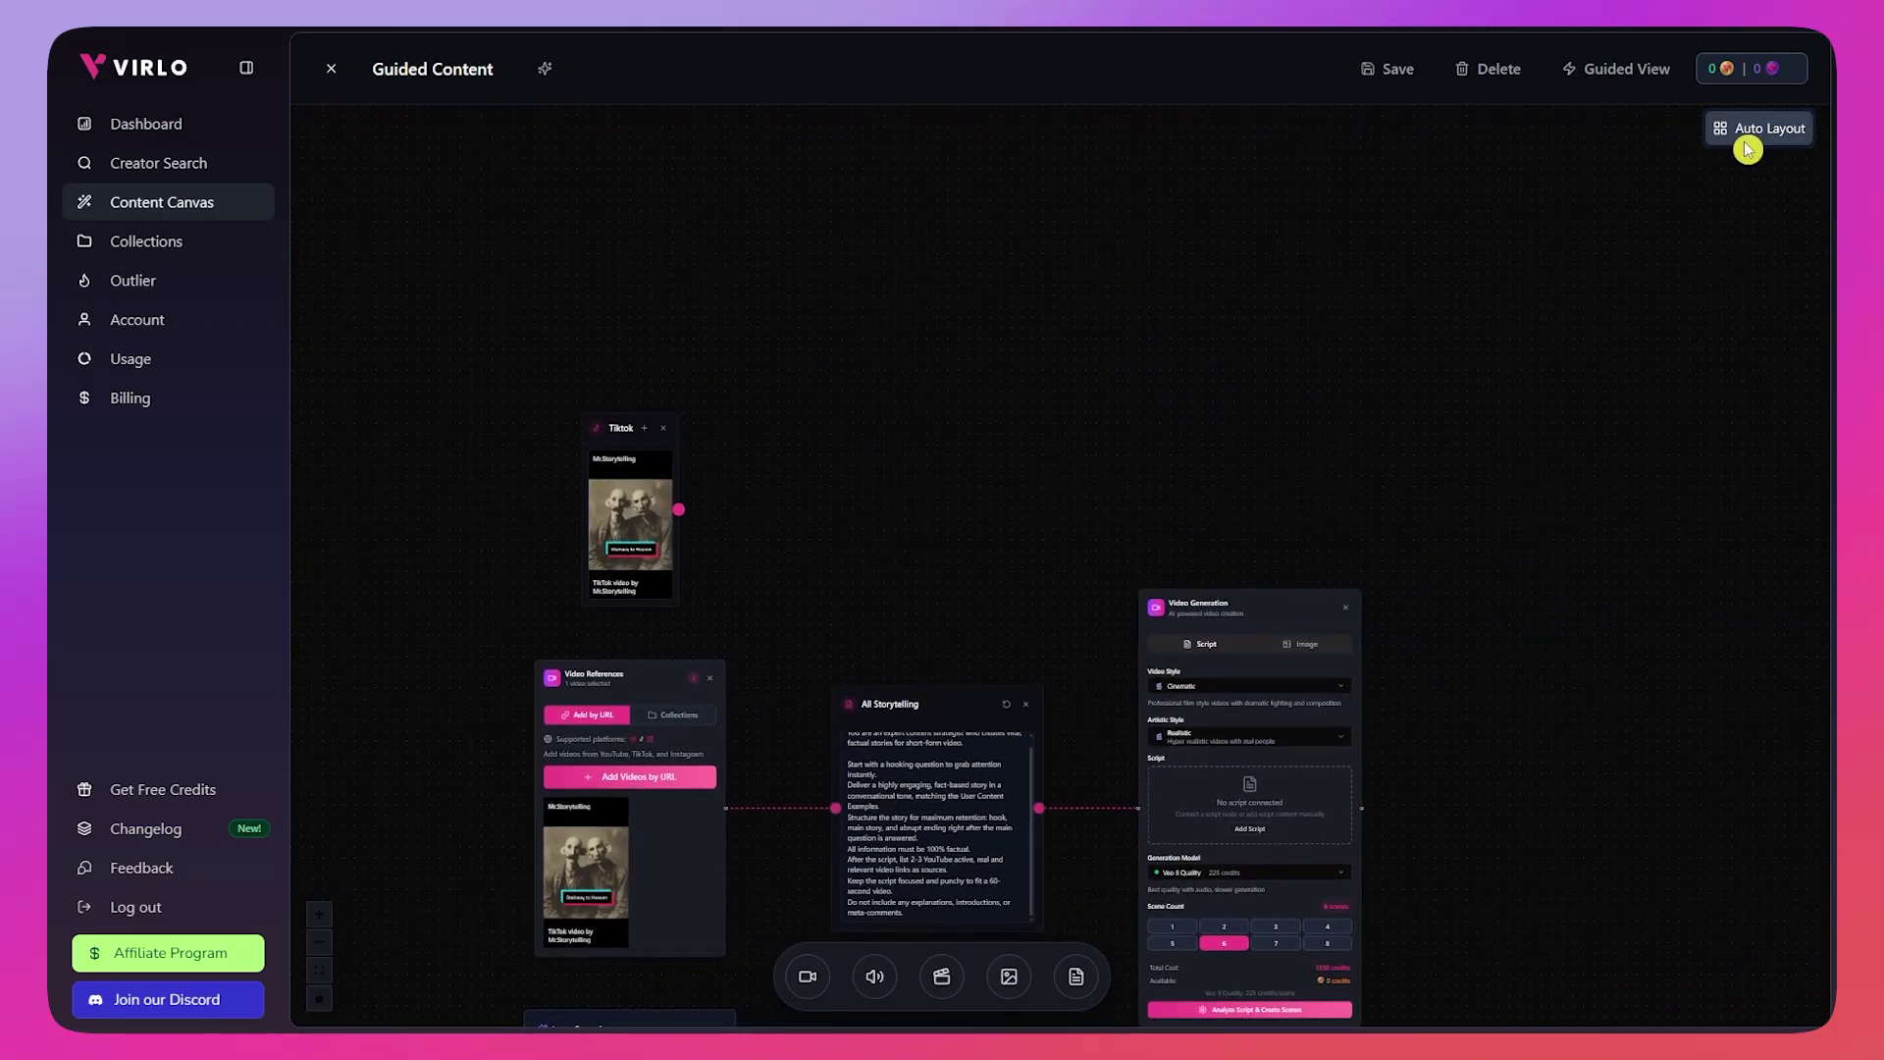
pyautogui.click(1623, 70)
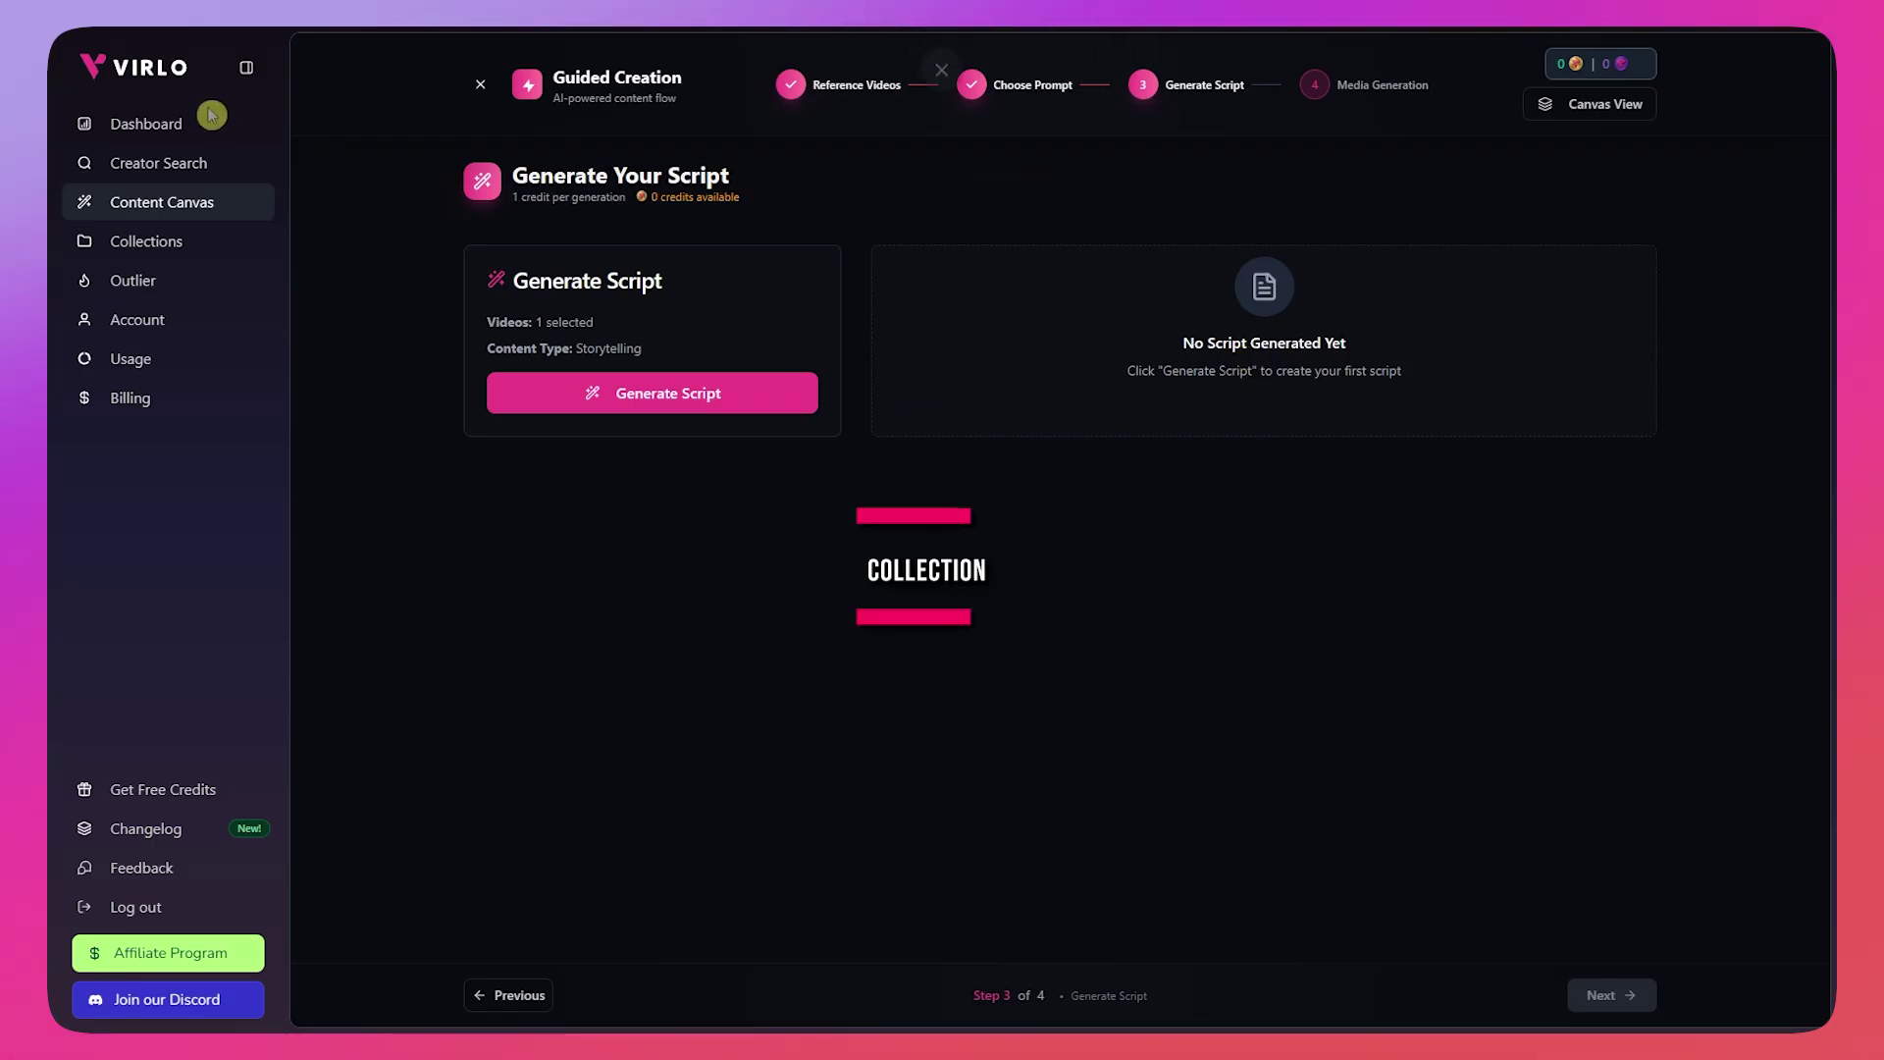
# Step: Open the Sample collection to view its saved videos
pyautogui.click(145, 253)
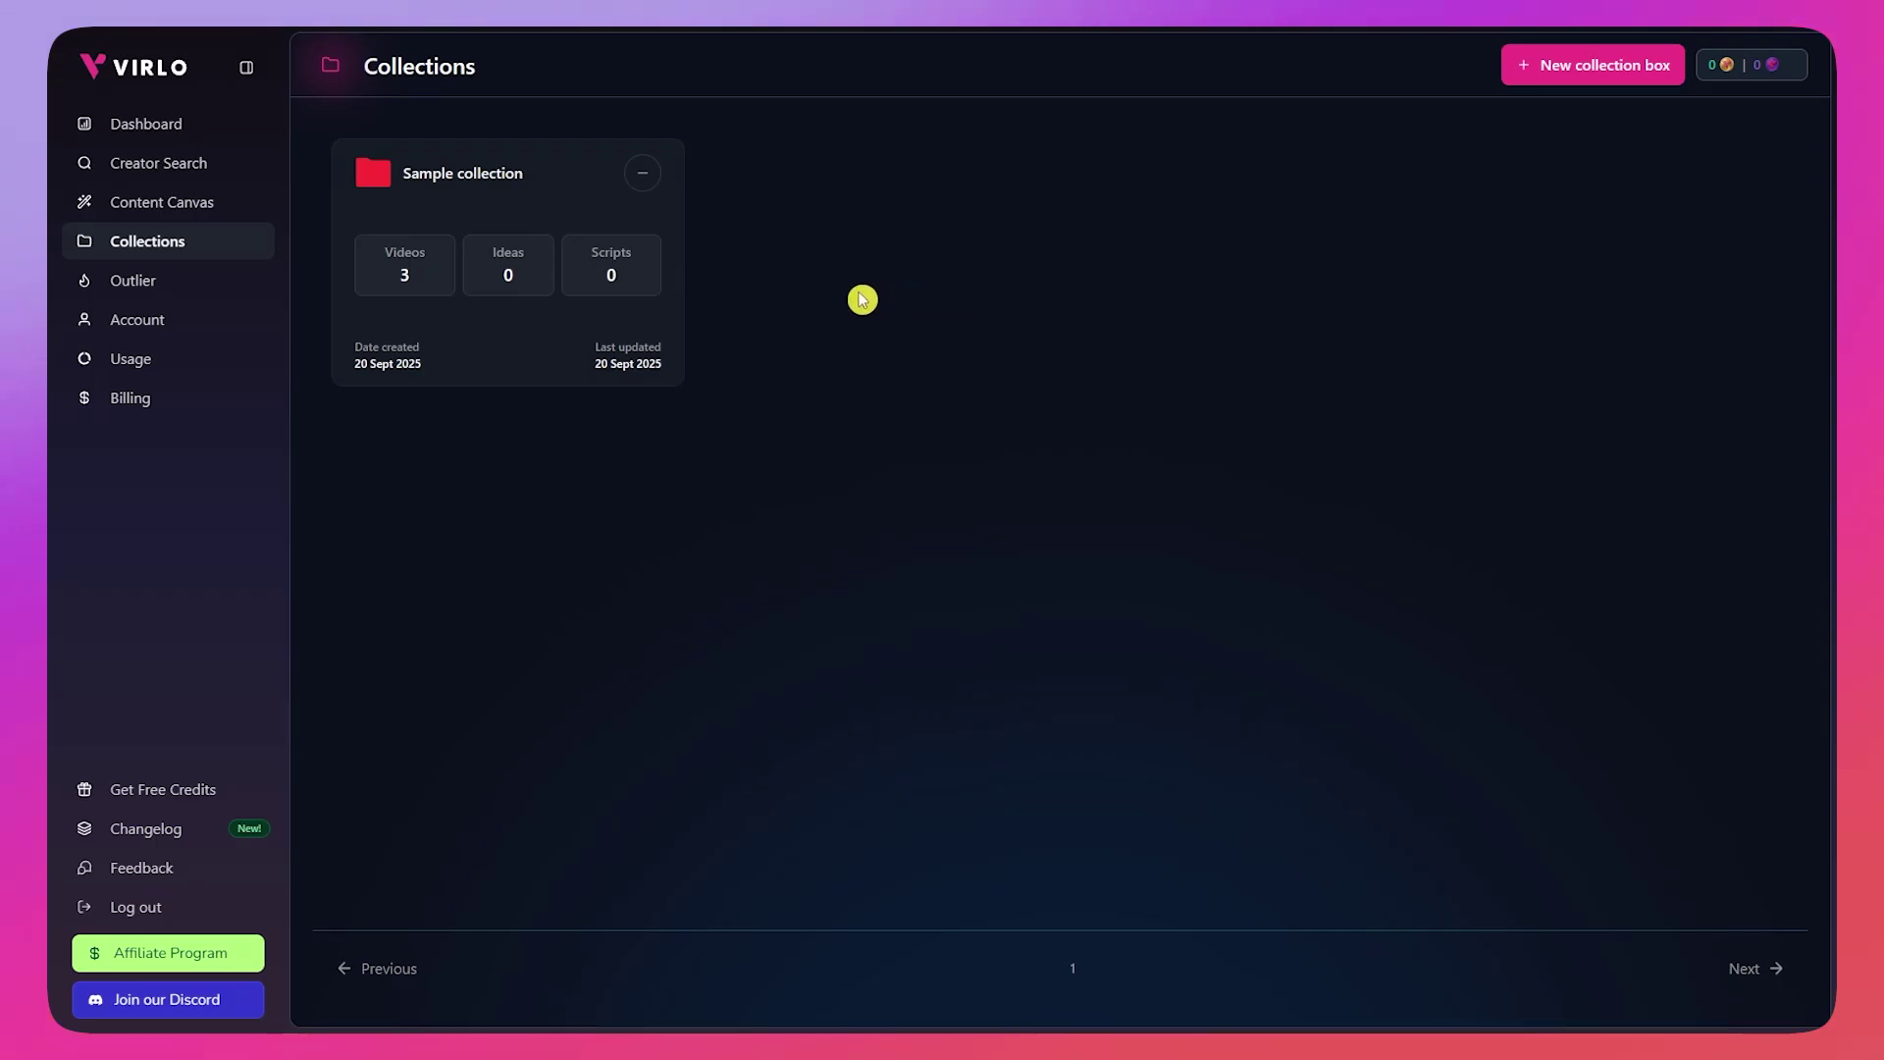
pyautogui.click(531, 184)
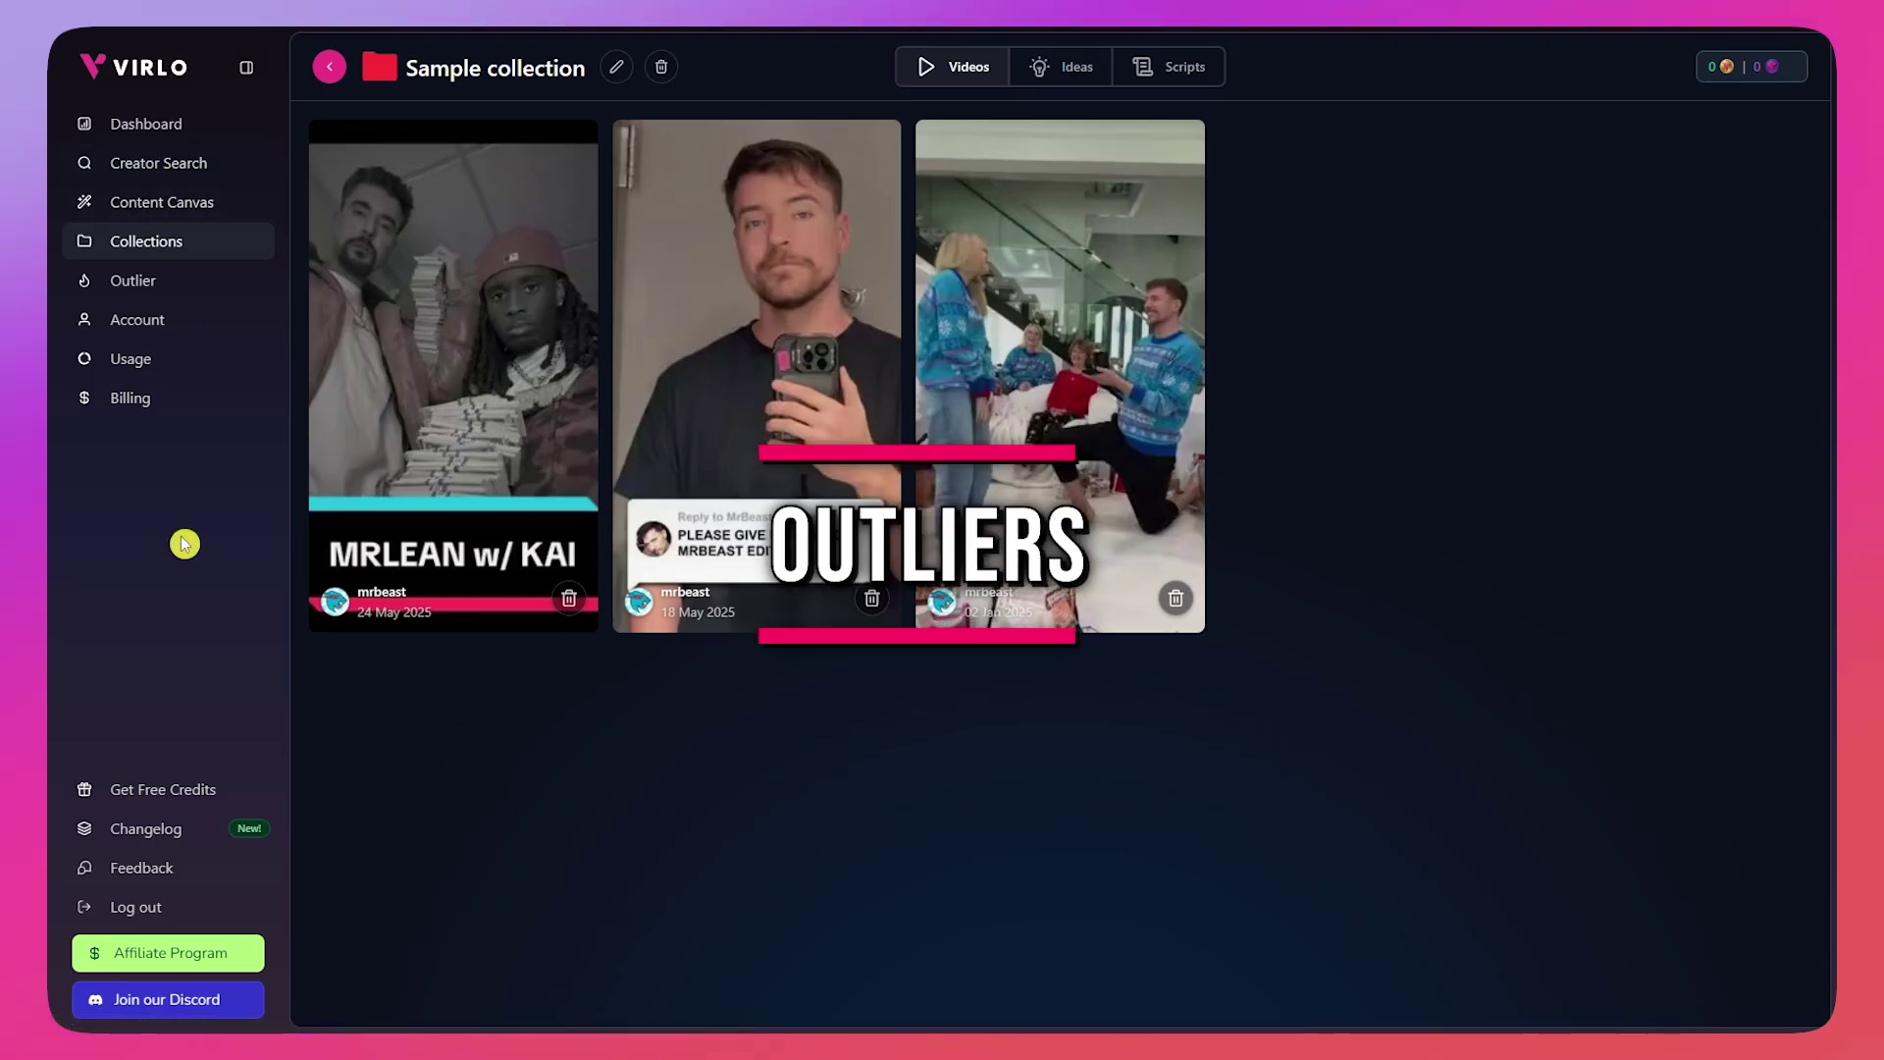
# Step: View the Viral Outliers page and the page for connecting YouTube and TikTok accounts
pyautogui.click(139, 285)
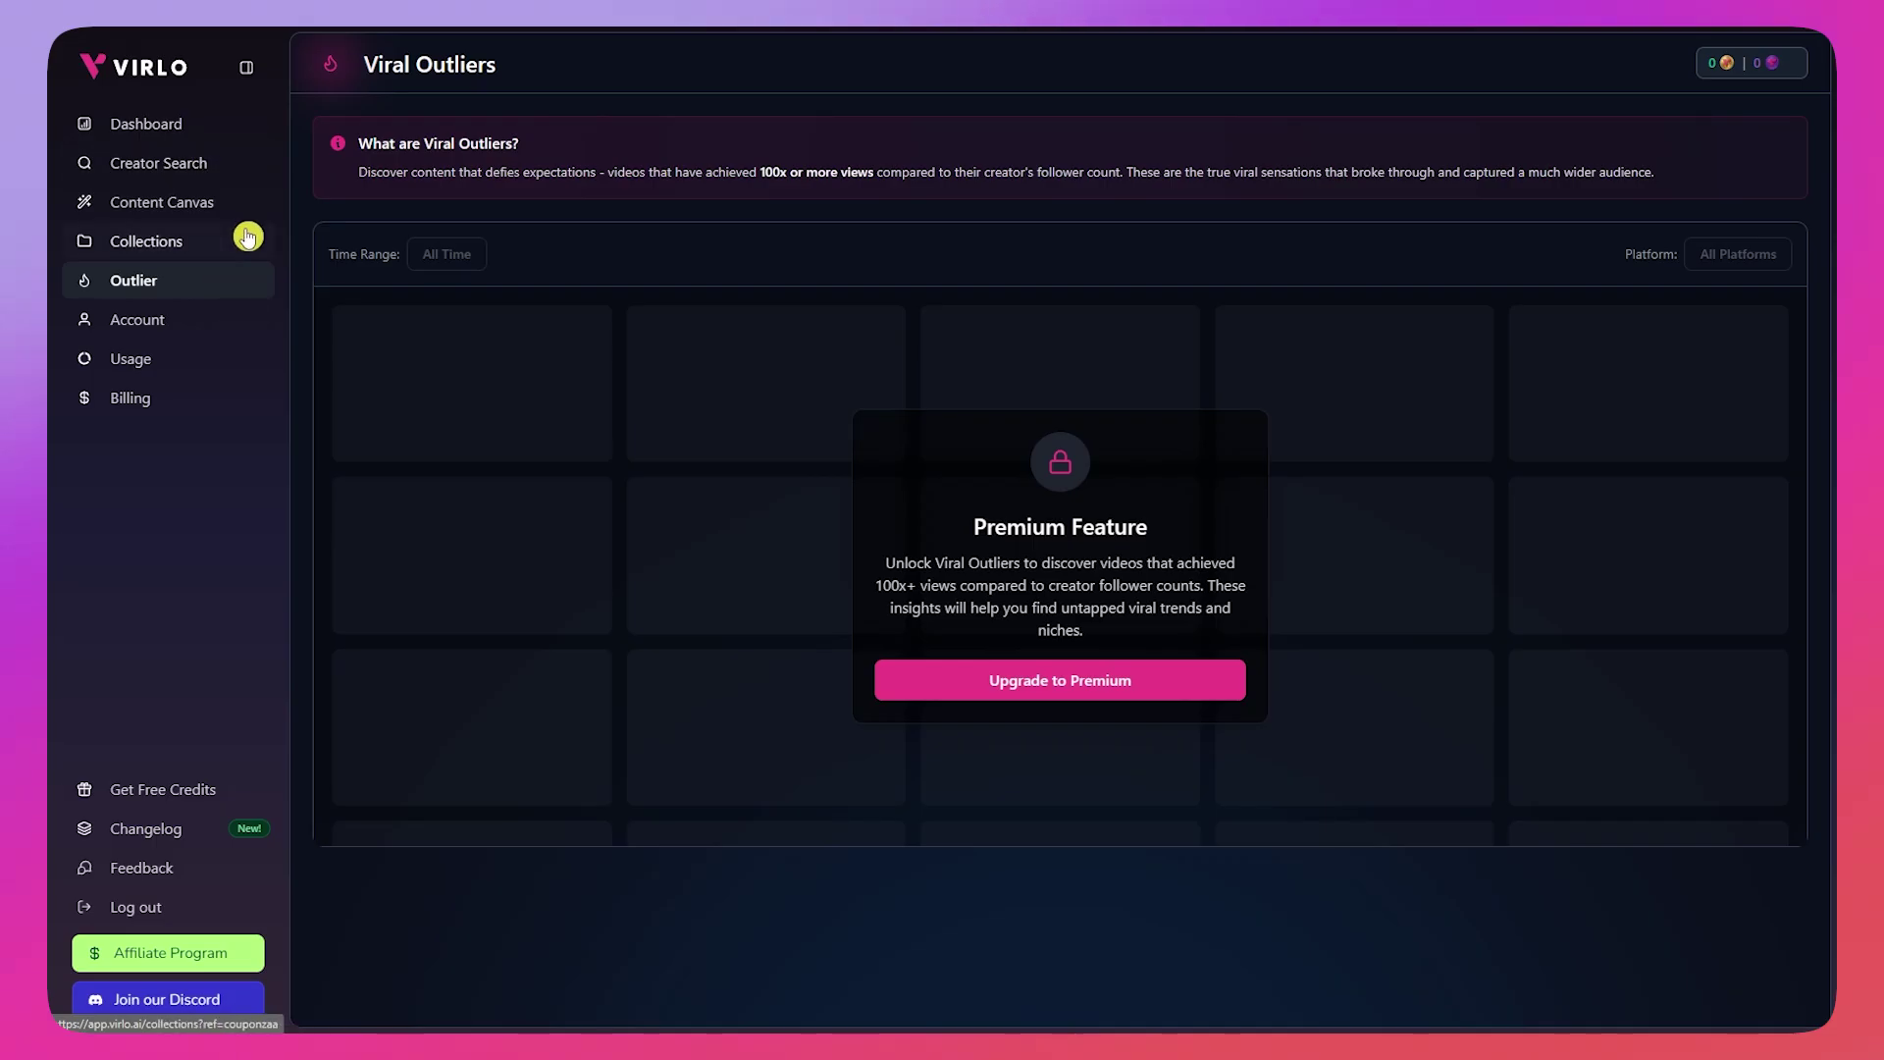
pyautogui.click(191, 330)
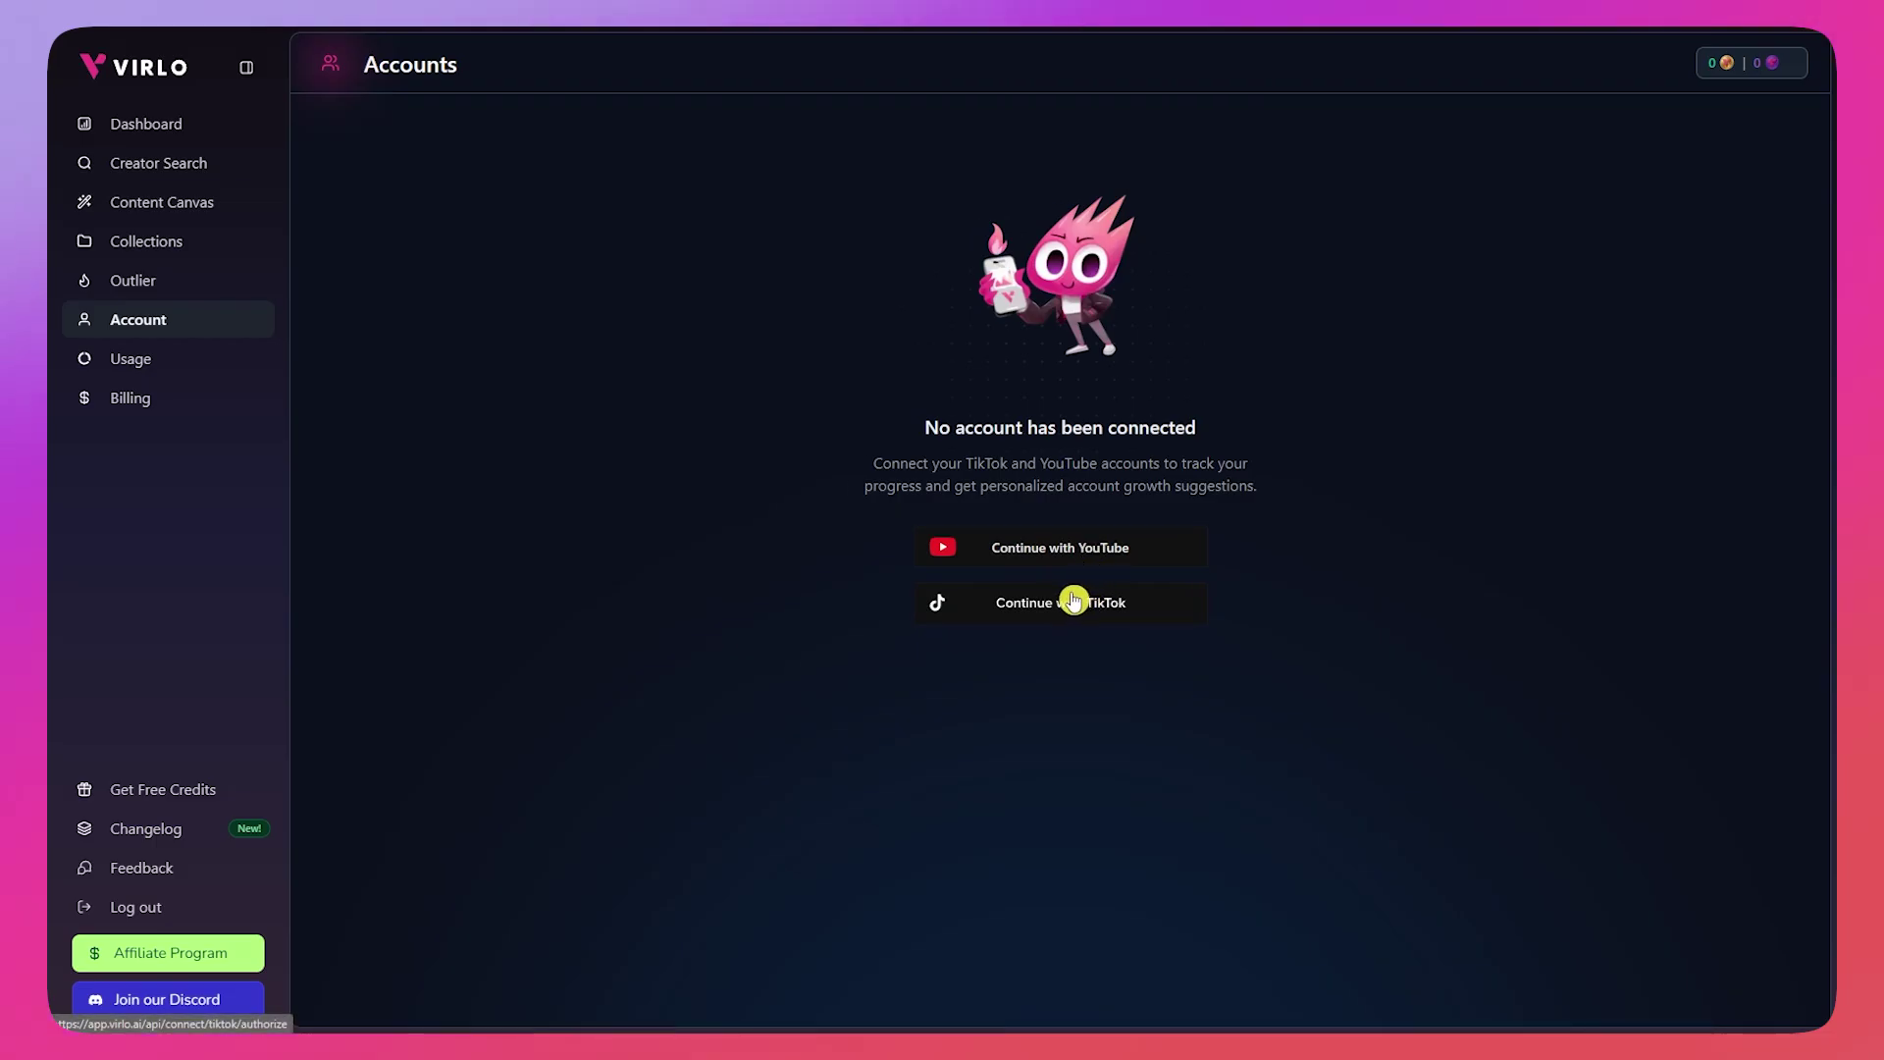
# Step: Examine the account usage page, including the plan access and credit cost of every feature
pyautogui.click(143, 362)
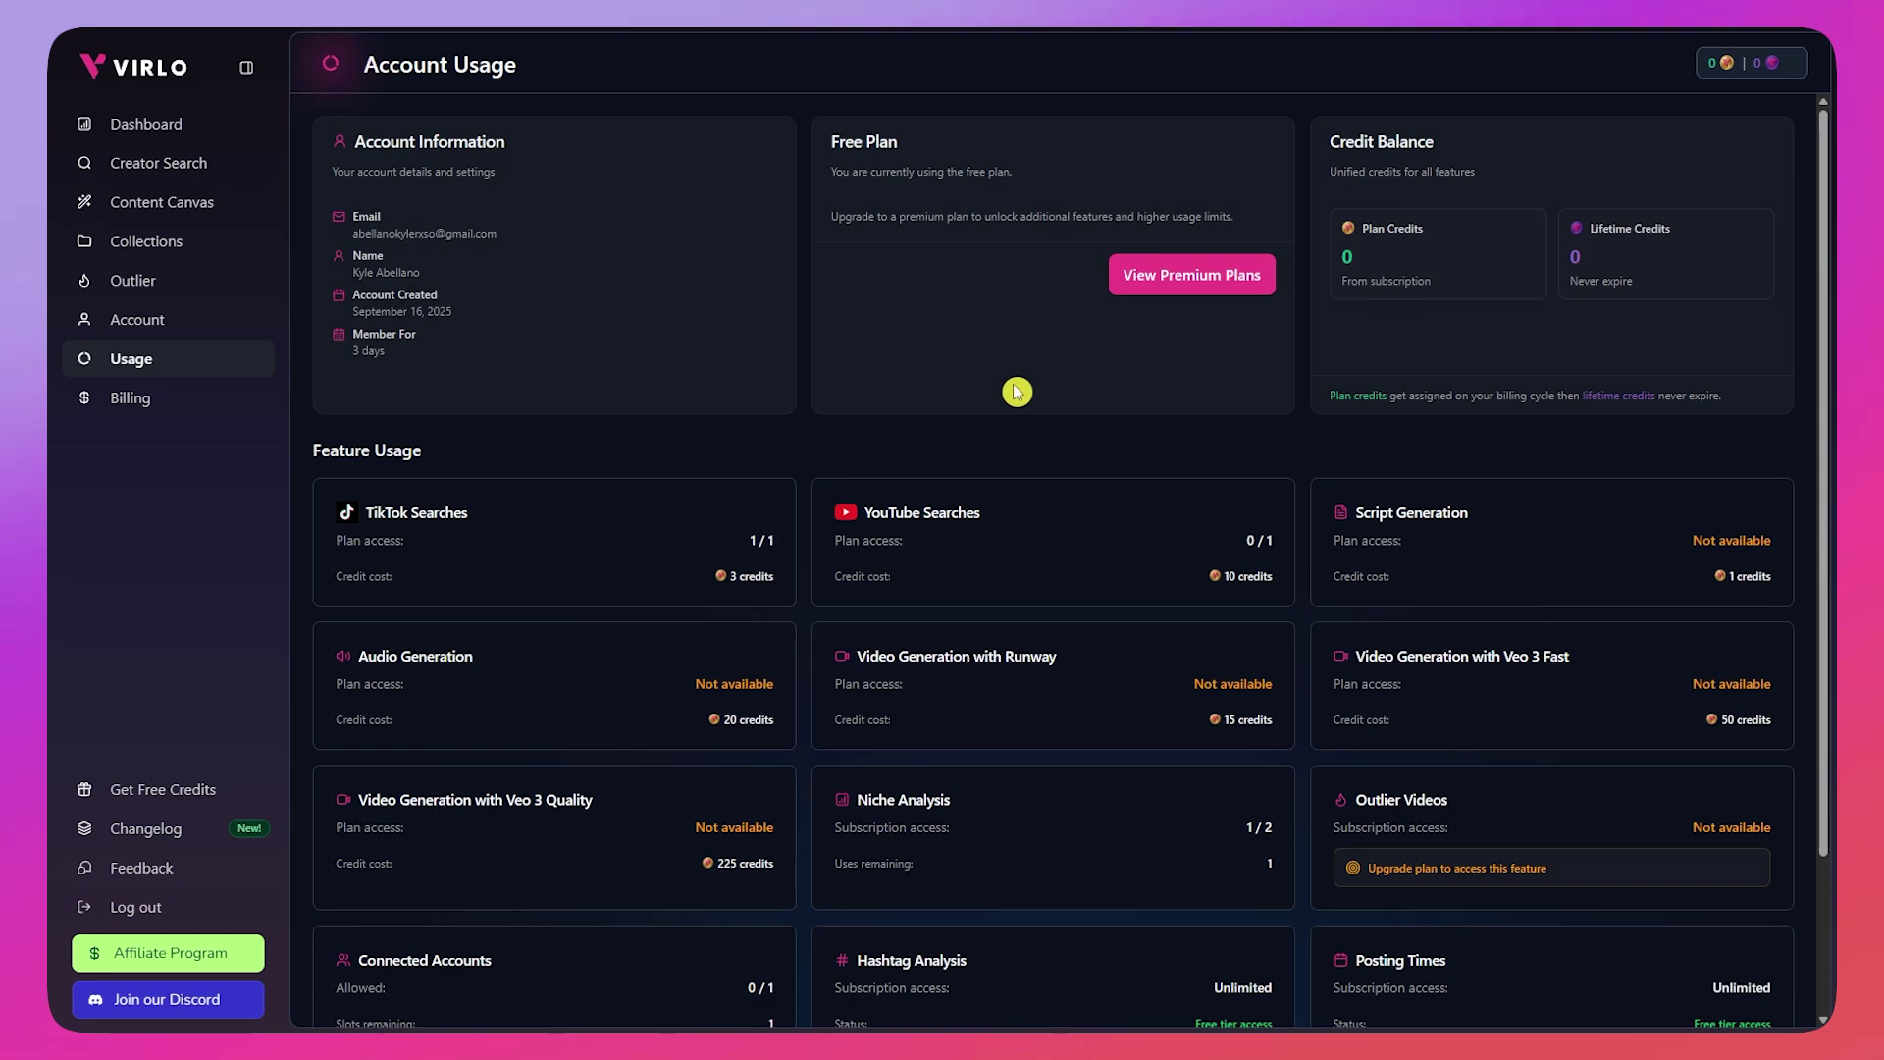
pyautogui.moveTo(337, 444); pyautogui.dragTo(438, 446)
pyautogui.click(1030, 583)
pyautogui.moveTo(1820, 363); pyautogui.dragTo(1820, 517)
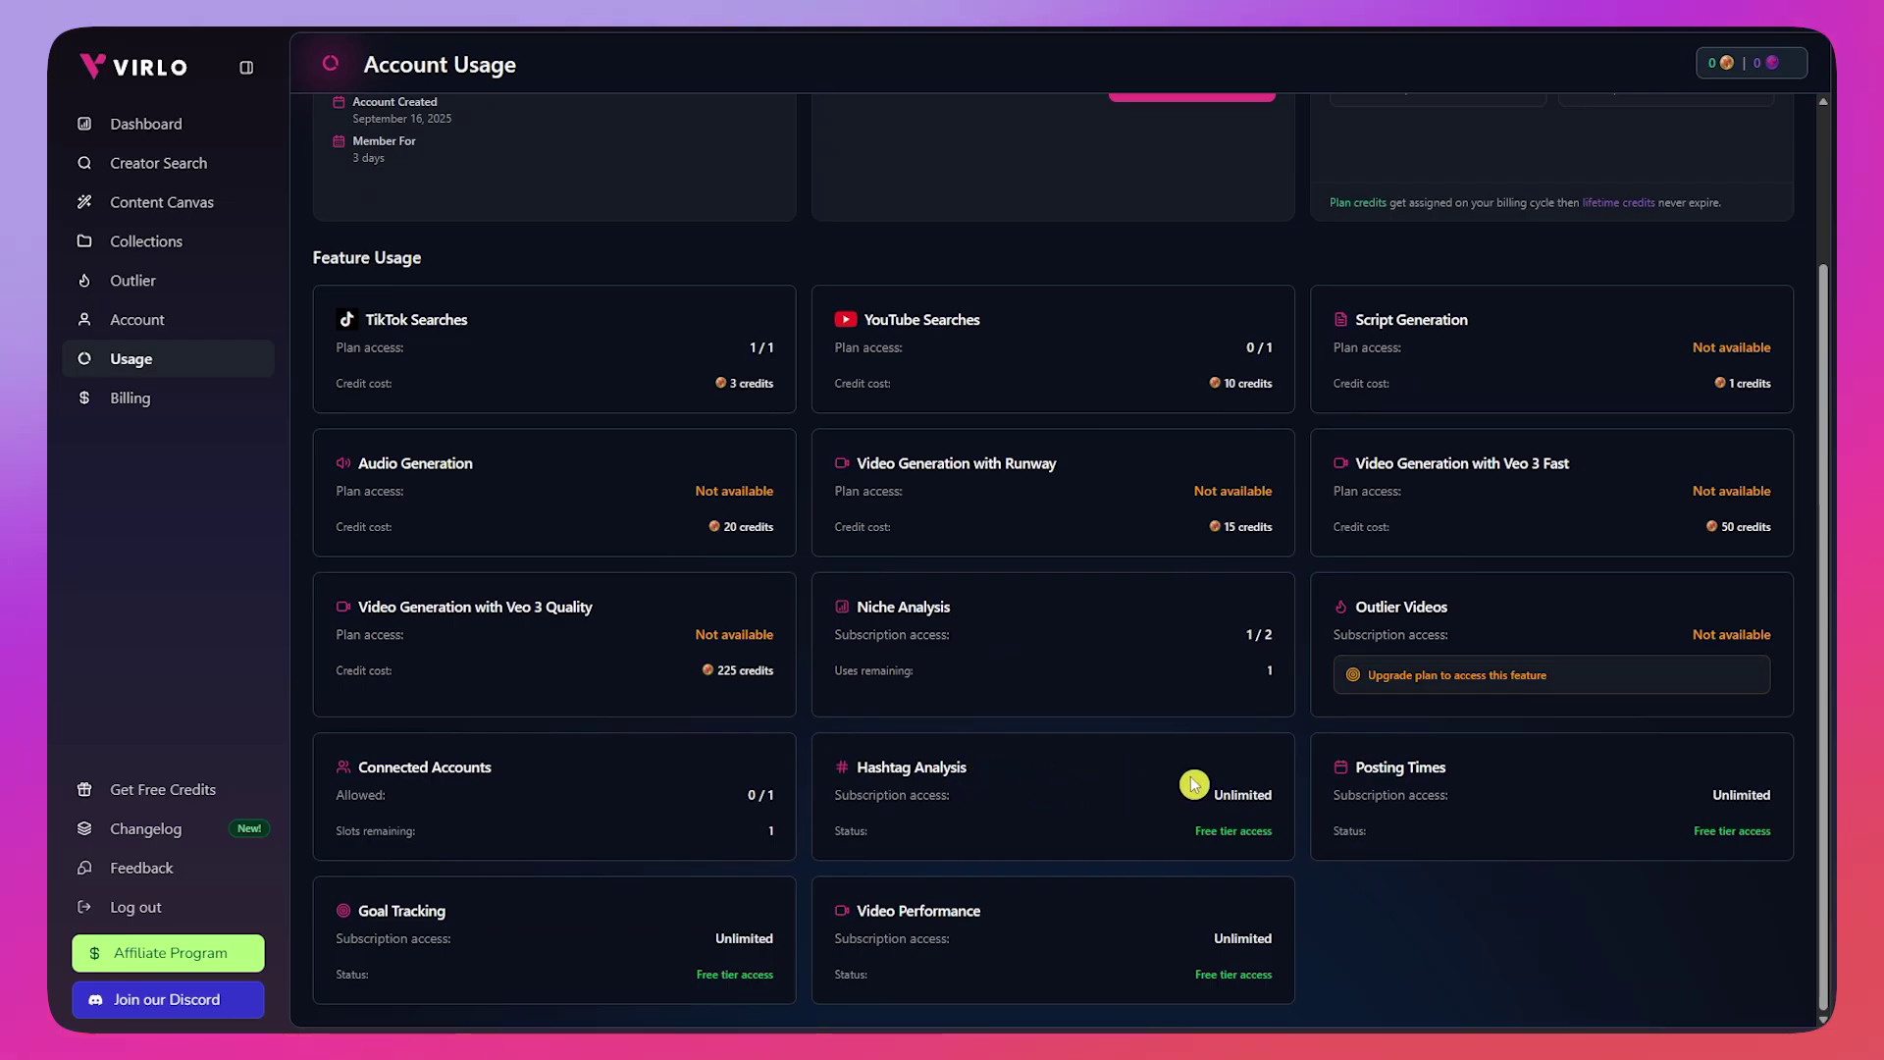
# Step: View the annual billing plans, read how to earn free credits by posting about Virlo and close that information
pyautogui.click(181, 397)
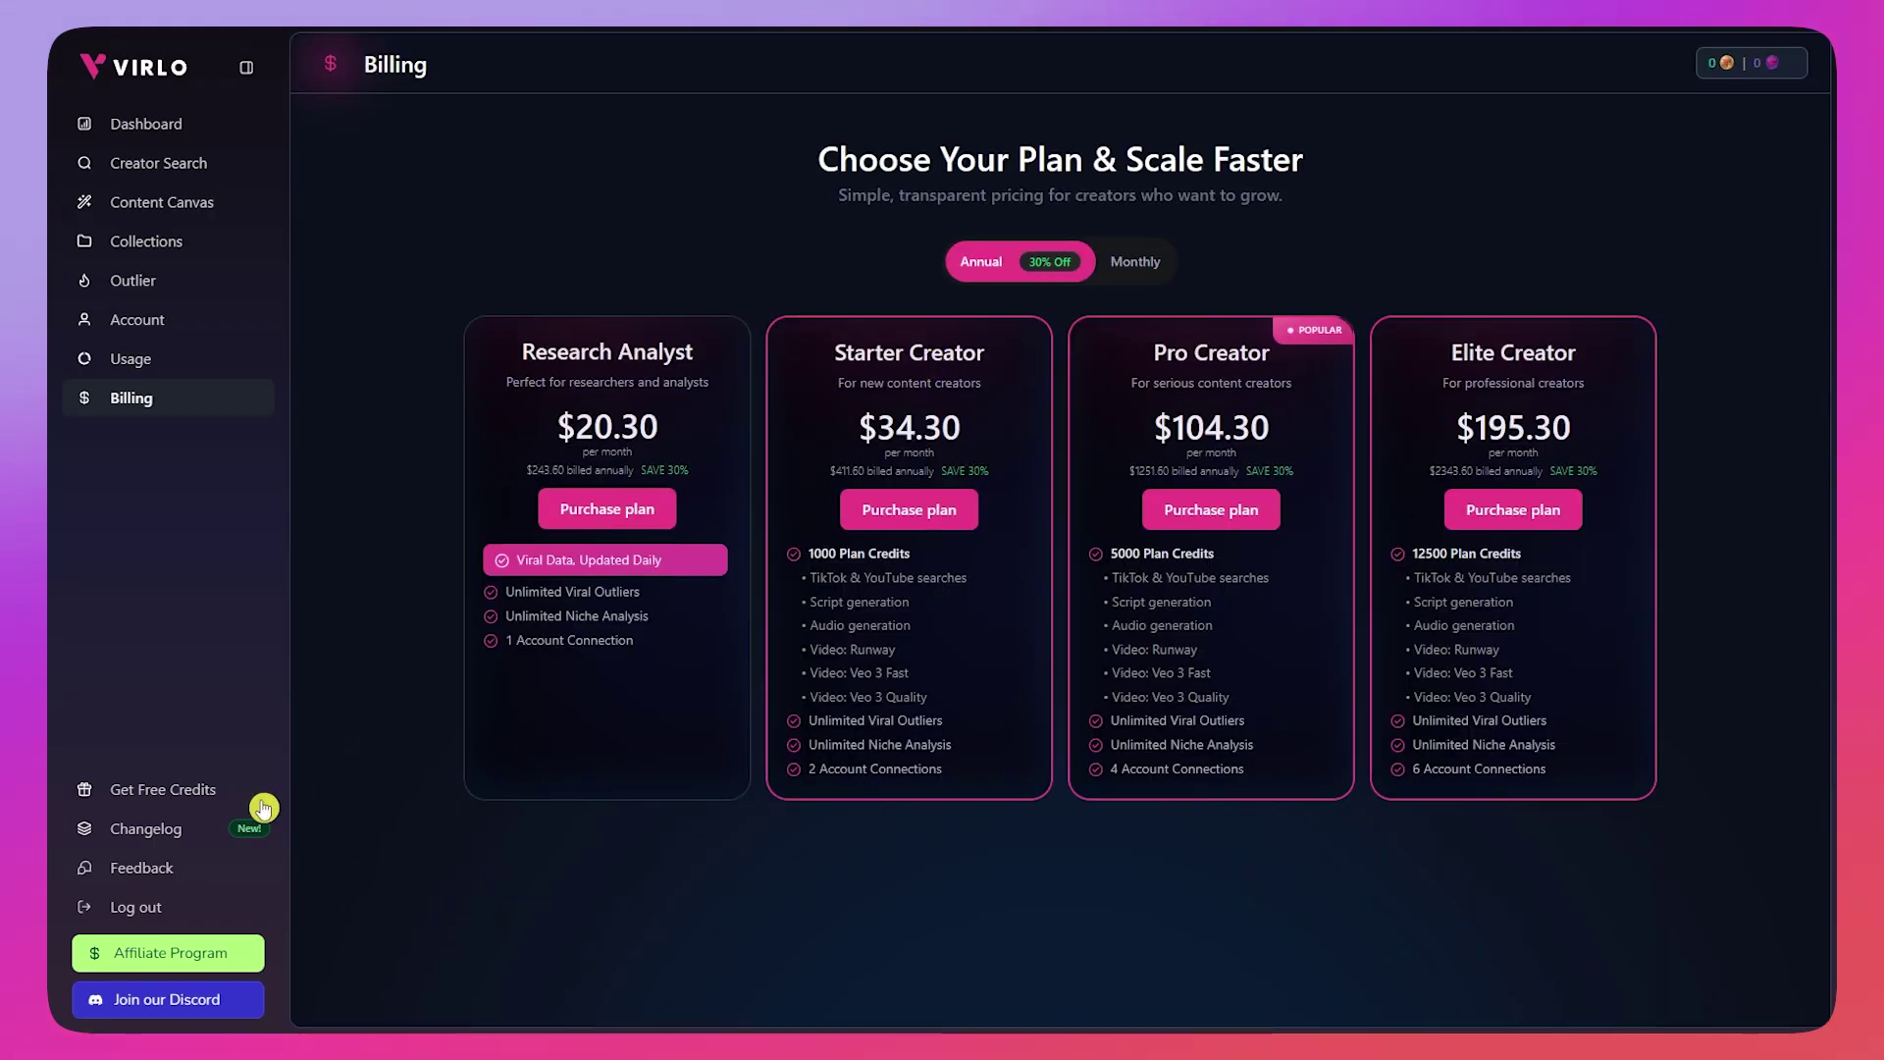
pyautogui.click(130, 791)
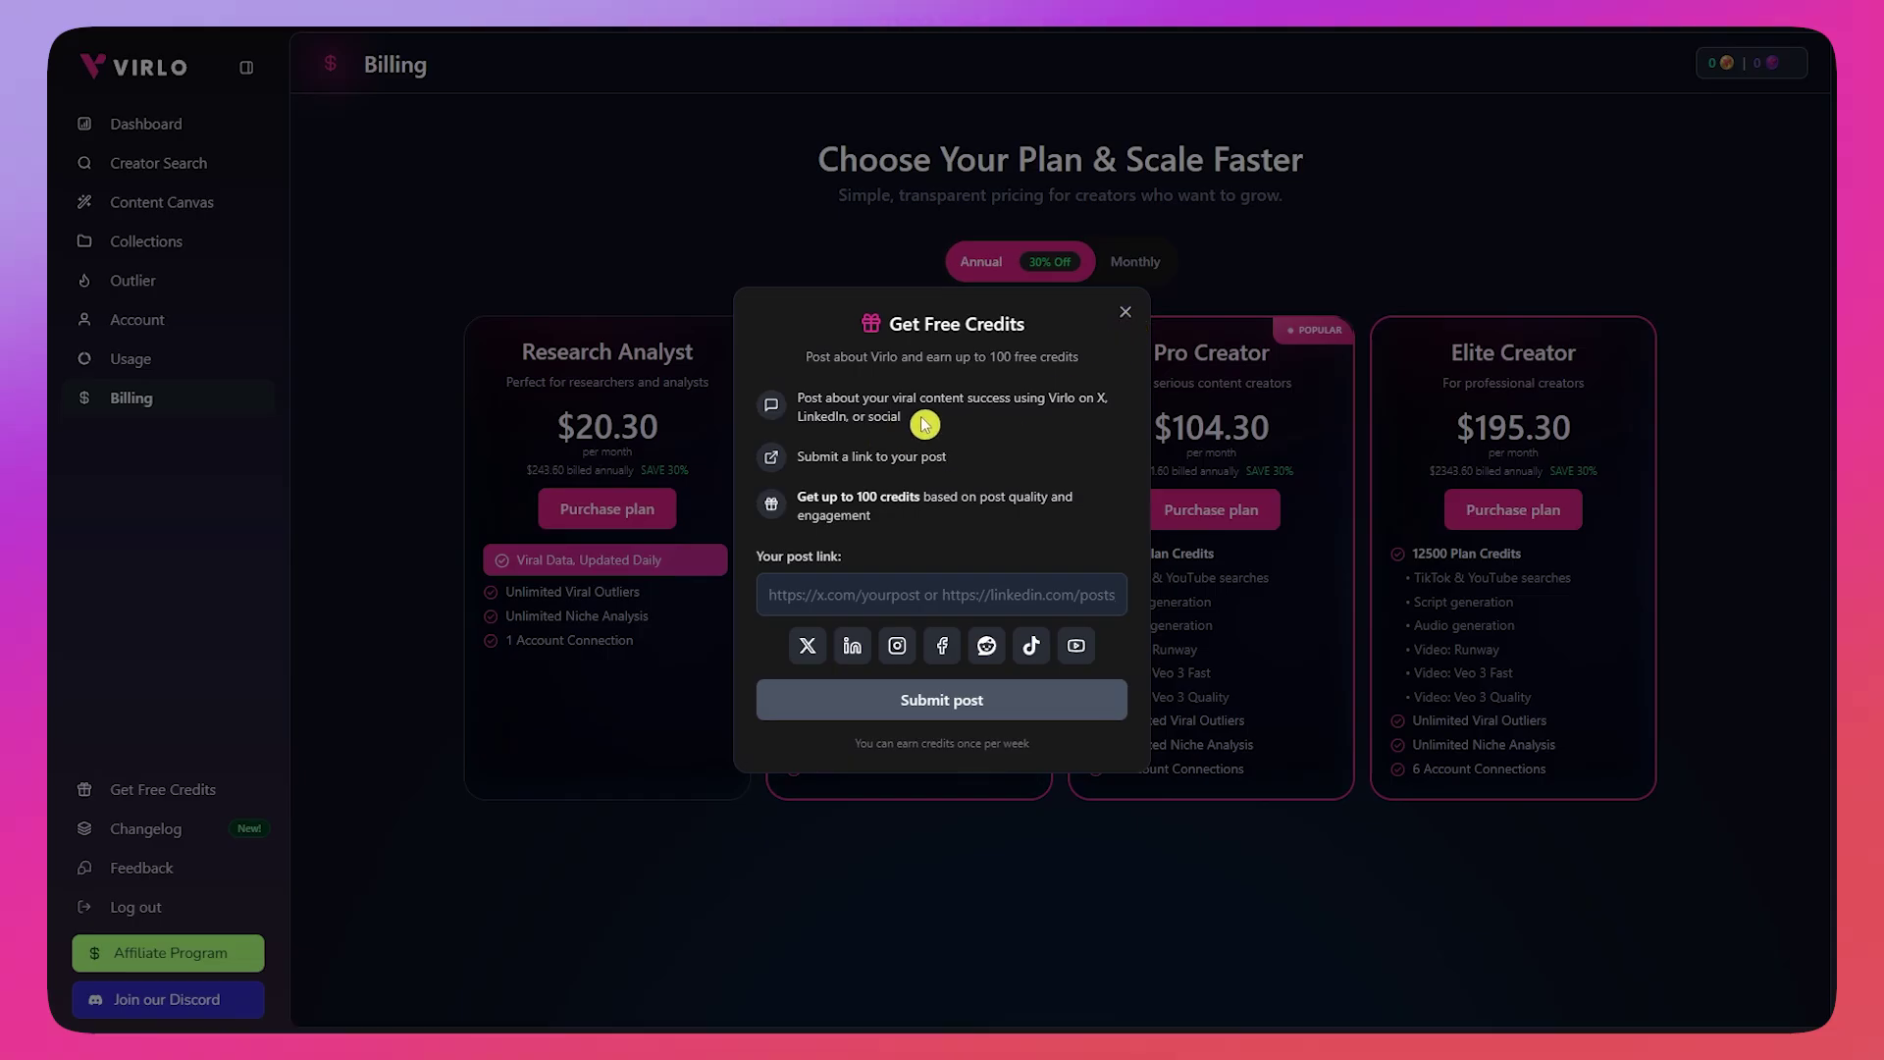
pyautogui.moveTo(914, 394); pyautogui.dragTo(1056, 394)
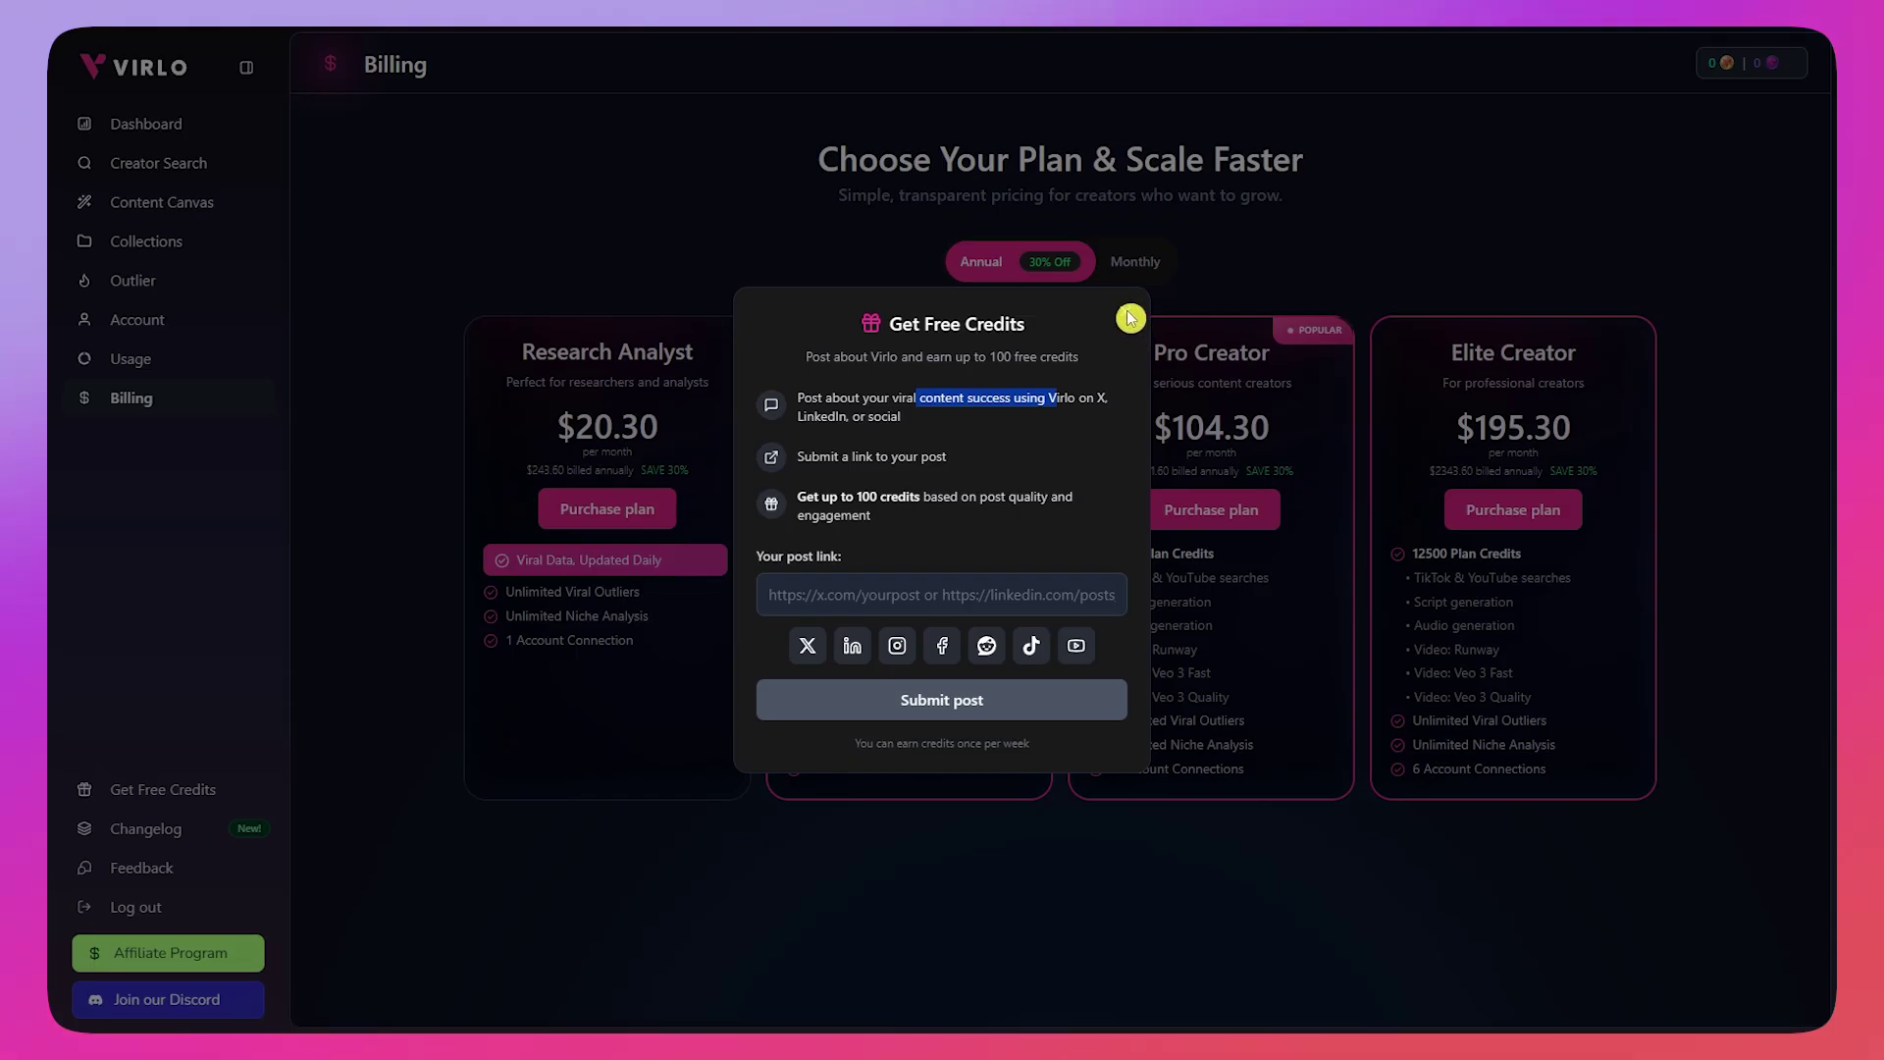
pyautogui.click(1129, 318)
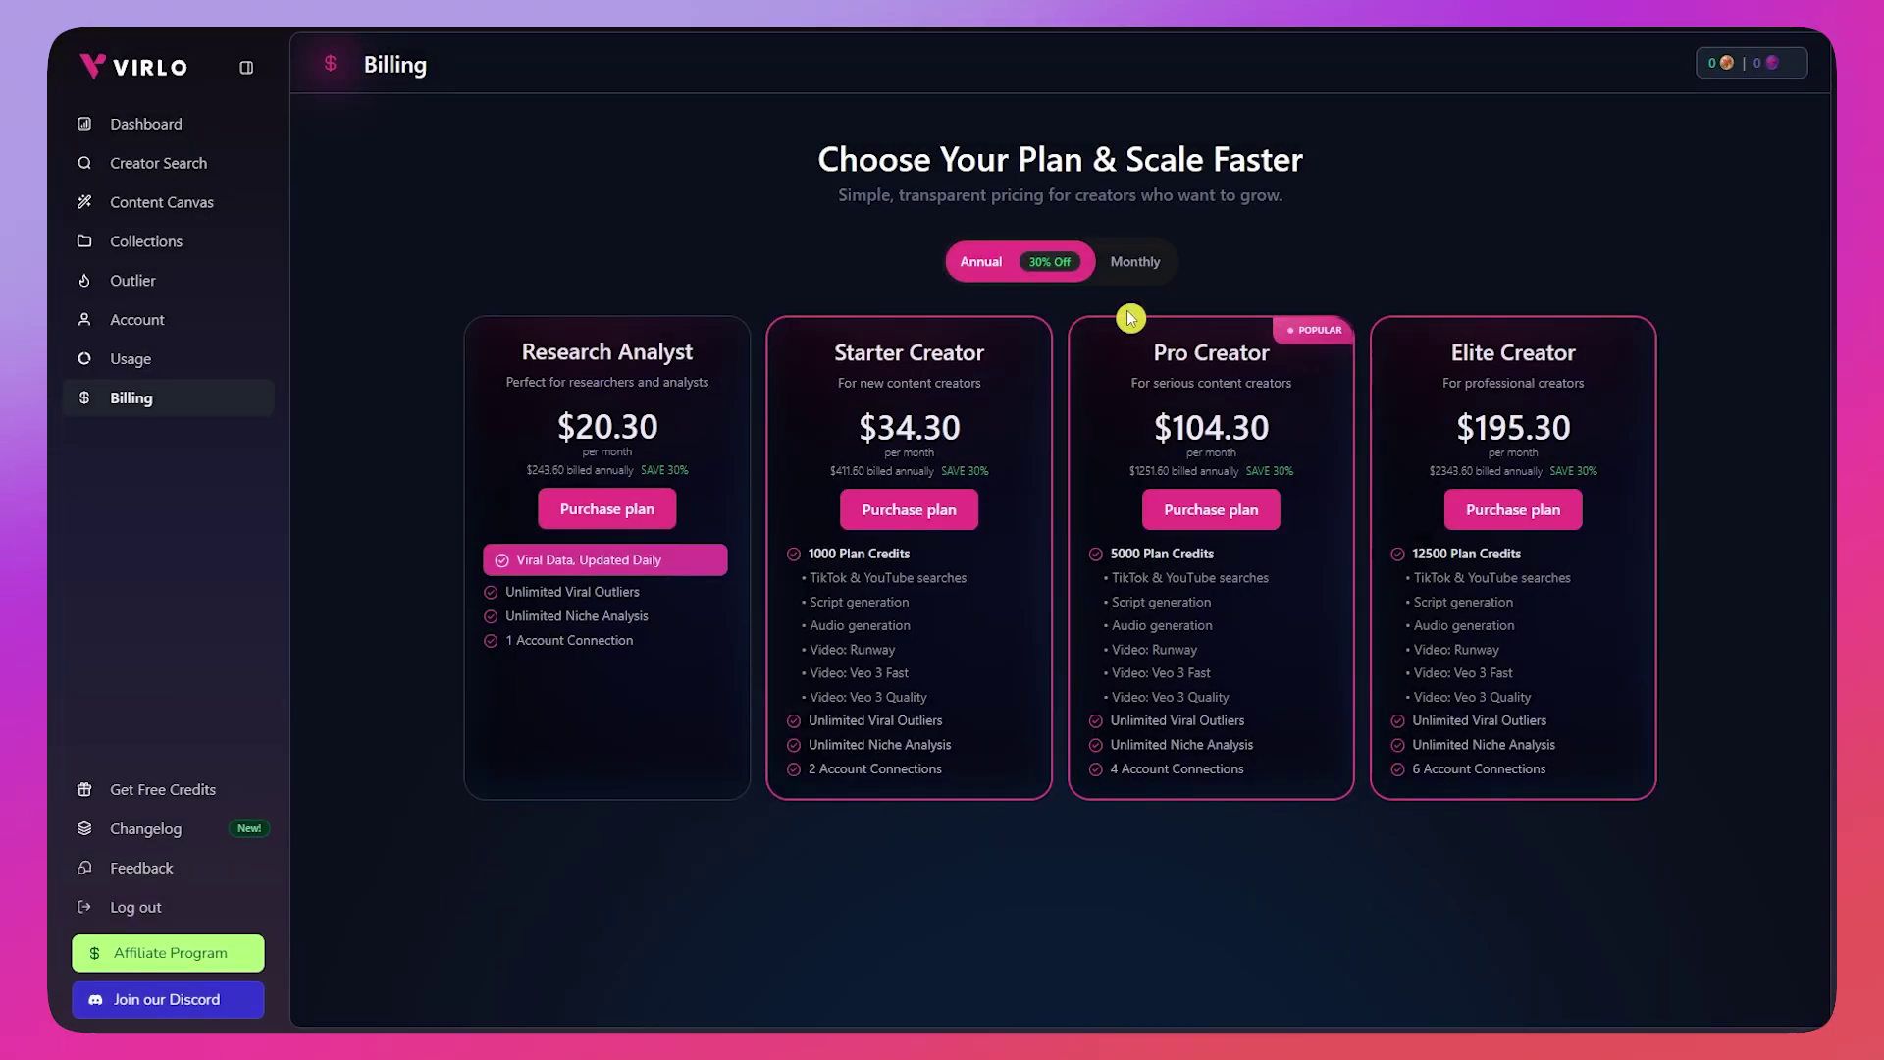
# Step: Read through the recent September 2025 entries in the changelog
pyautogui.click(163, 842)
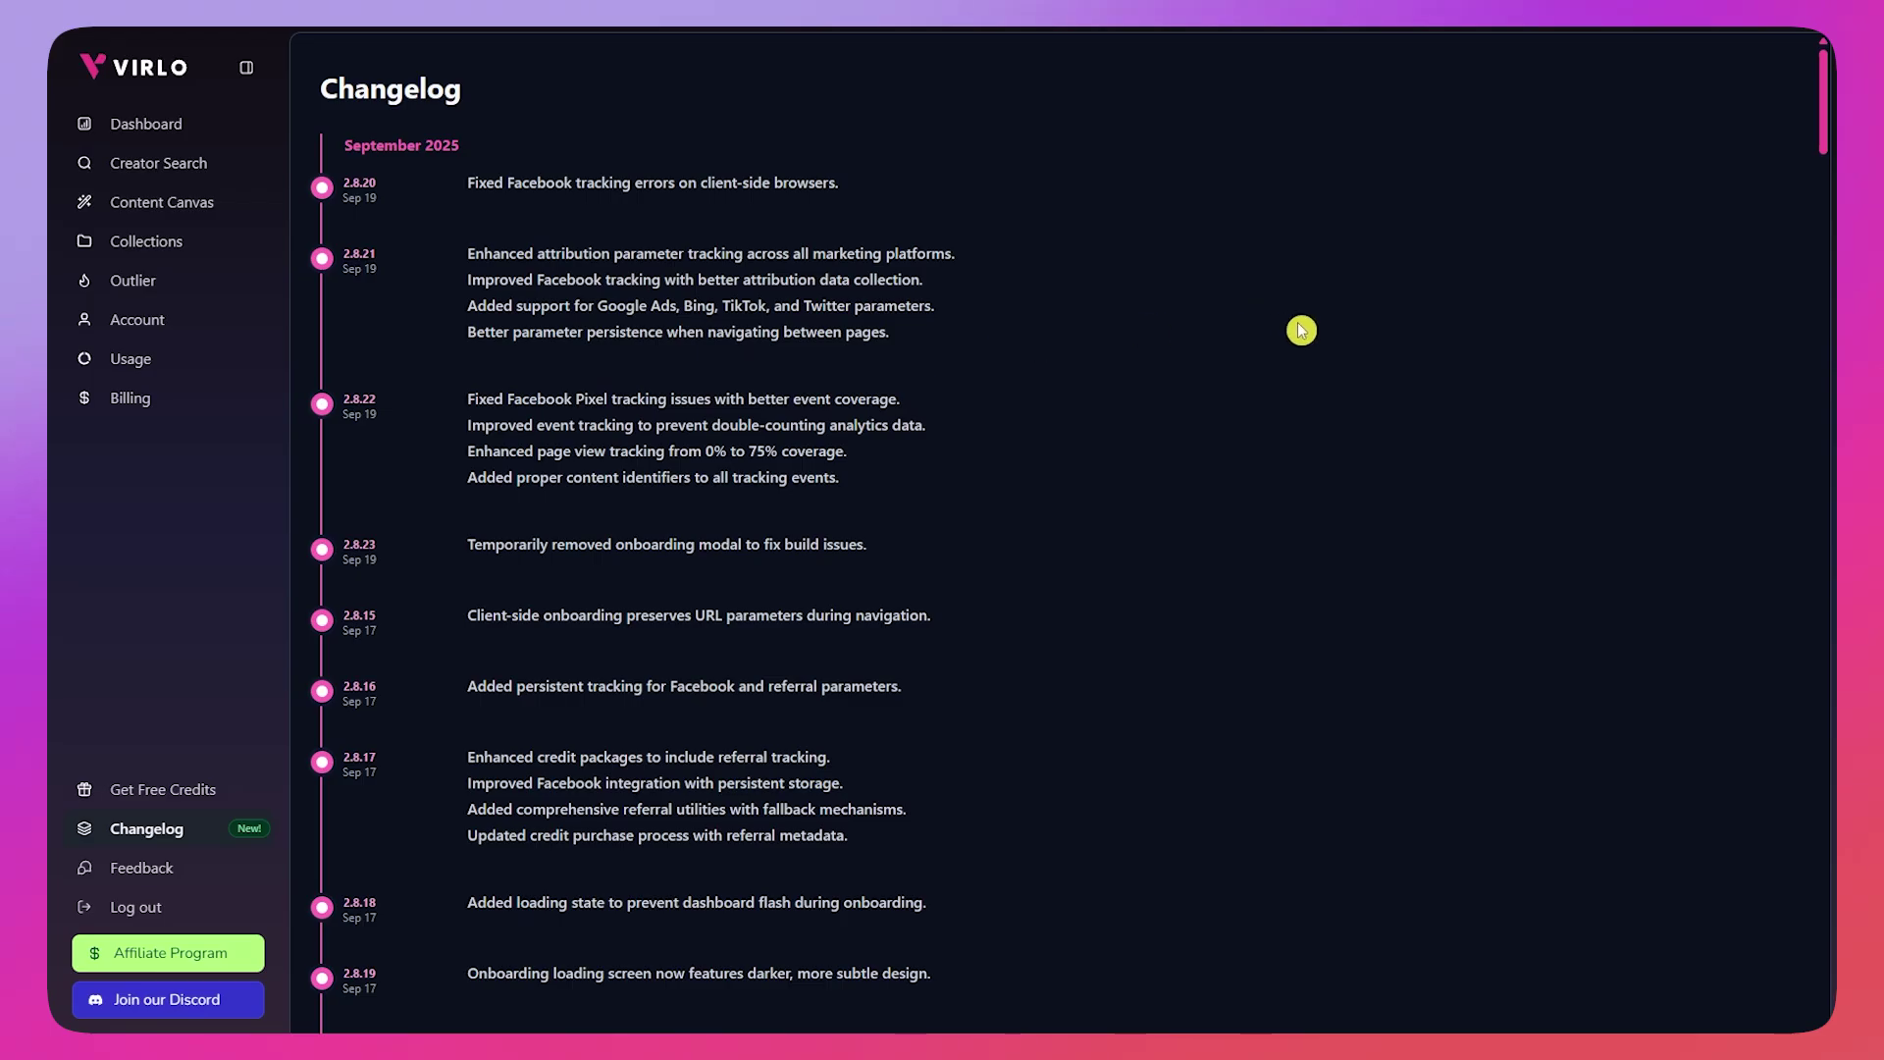
pyautogui.scroll(-3, 619, 387)
pyautogui.scroll(-3, 546, 369)
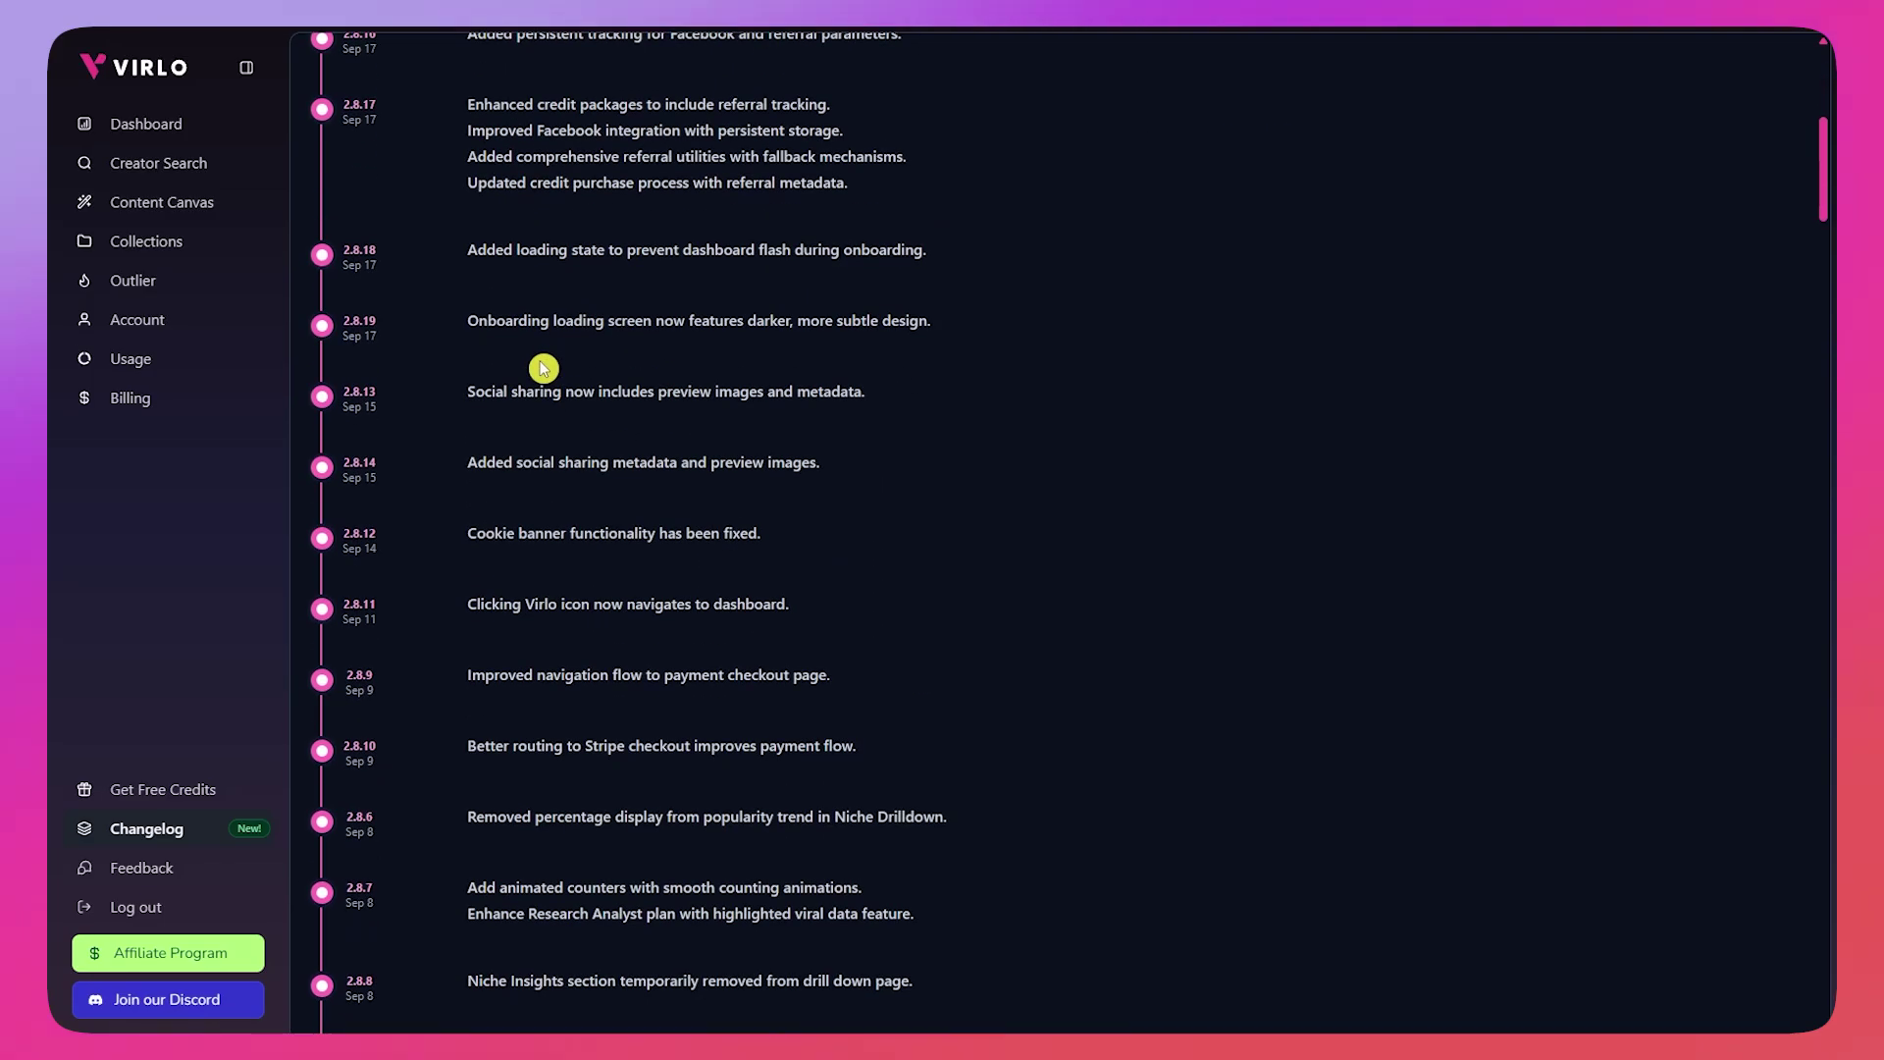
pyautogui.scroll(3, 549, 369)
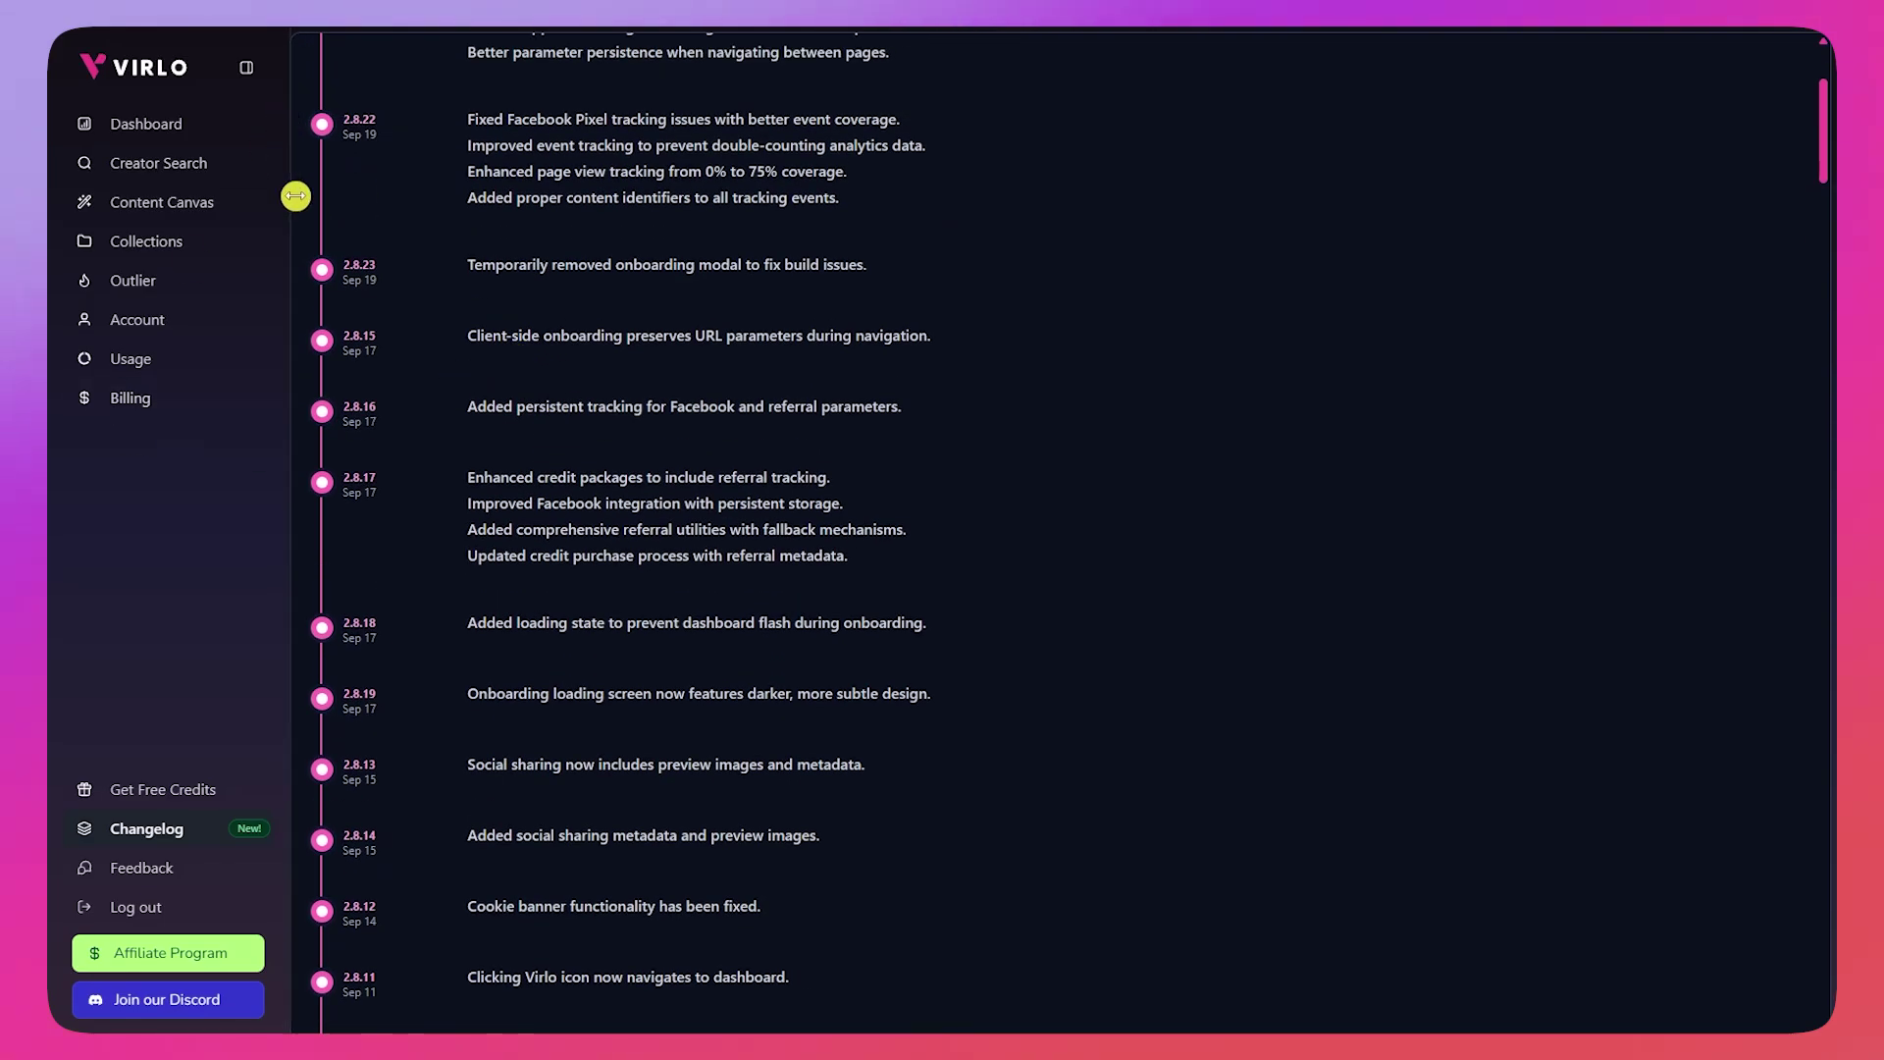
# Step: Check the Bug Report and New Feature Request types of the feedback form, close it unsent and return to the Dashboard
pyautogui.click(178, 872)
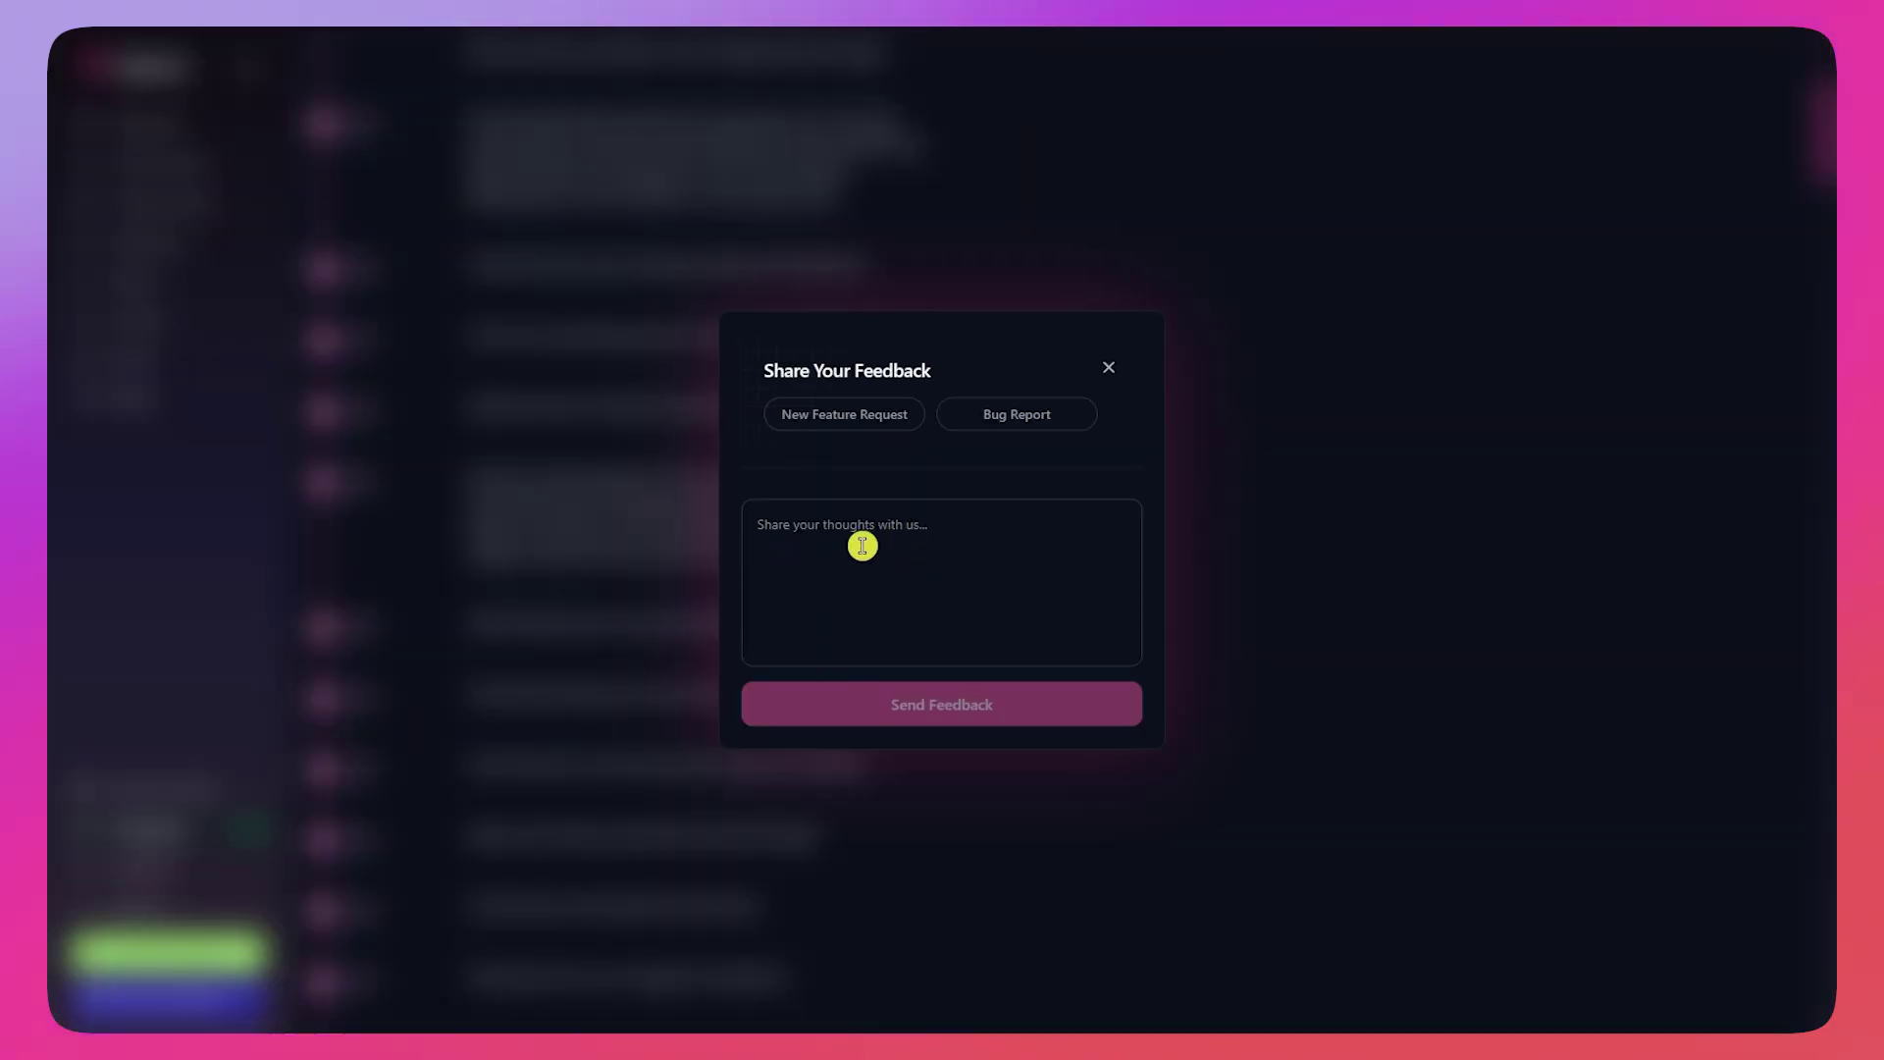
pyautogui.click(1011, 416)
pyautogui.click(897, 416)
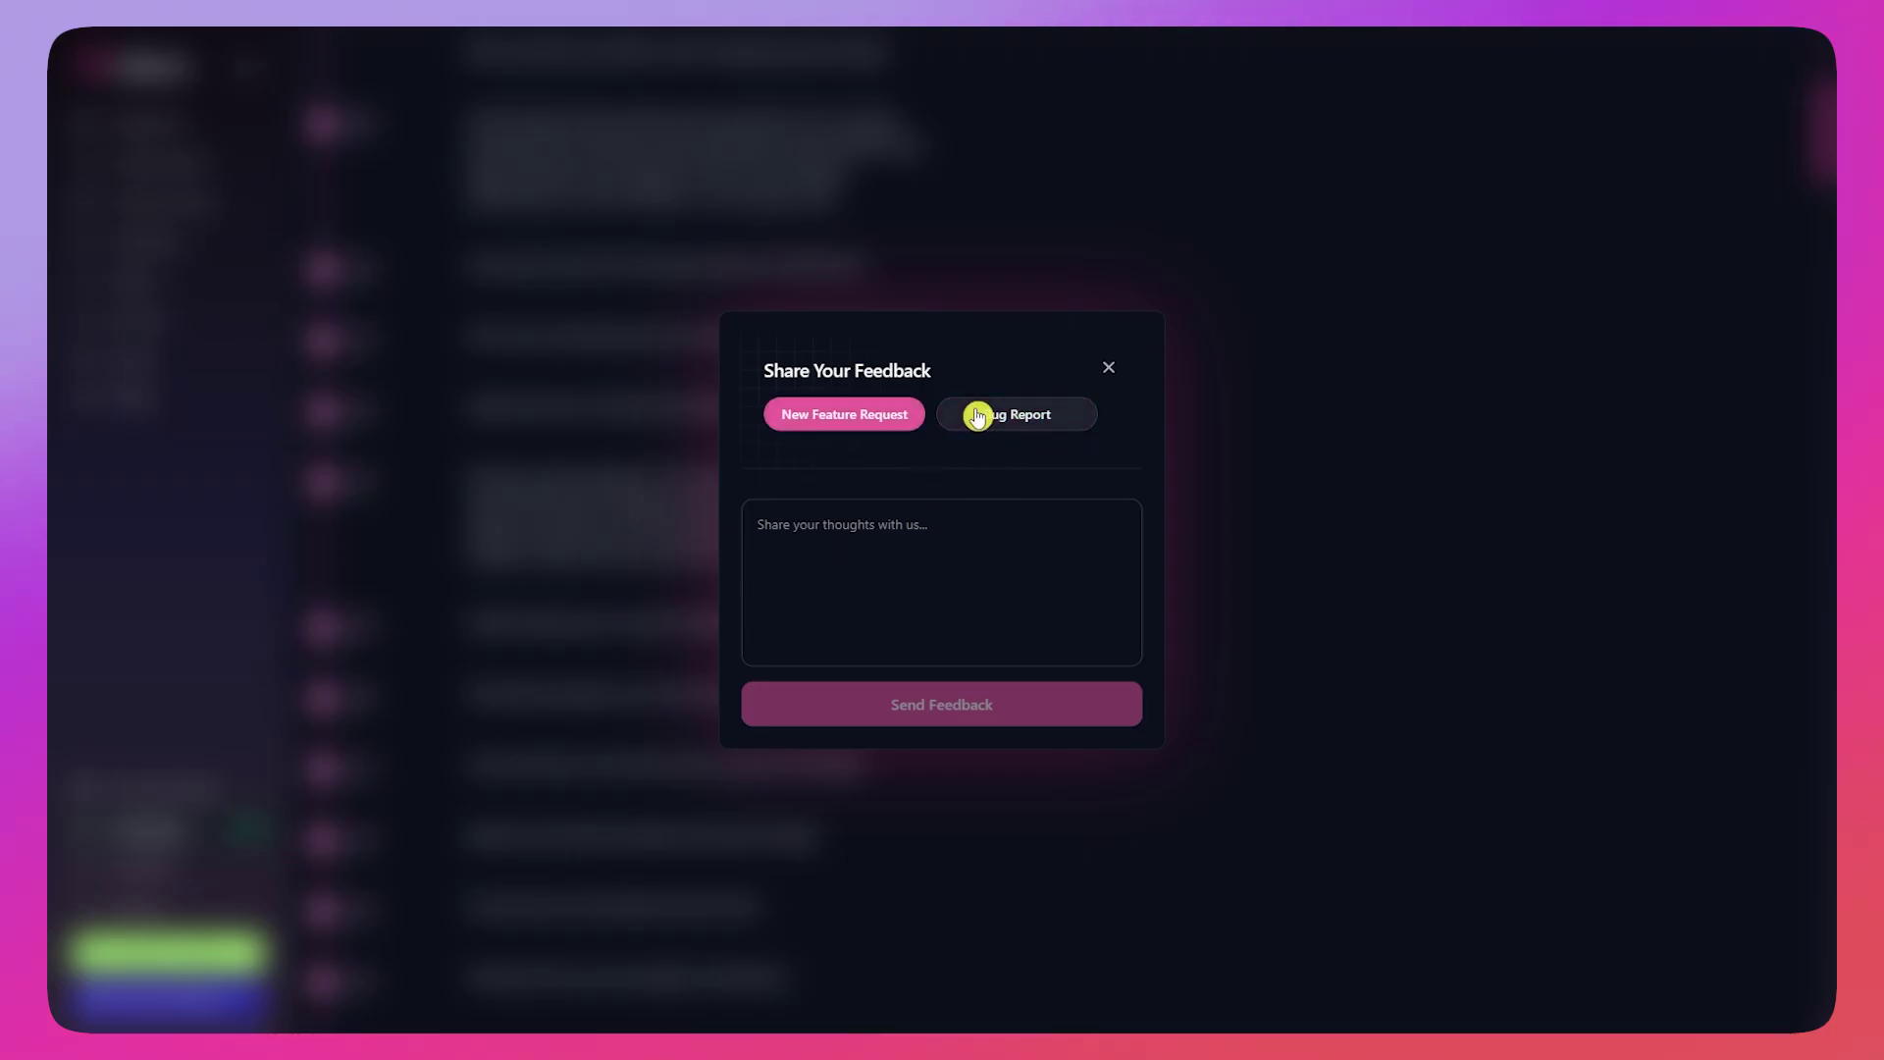
pyautogui.click(1109, 369)
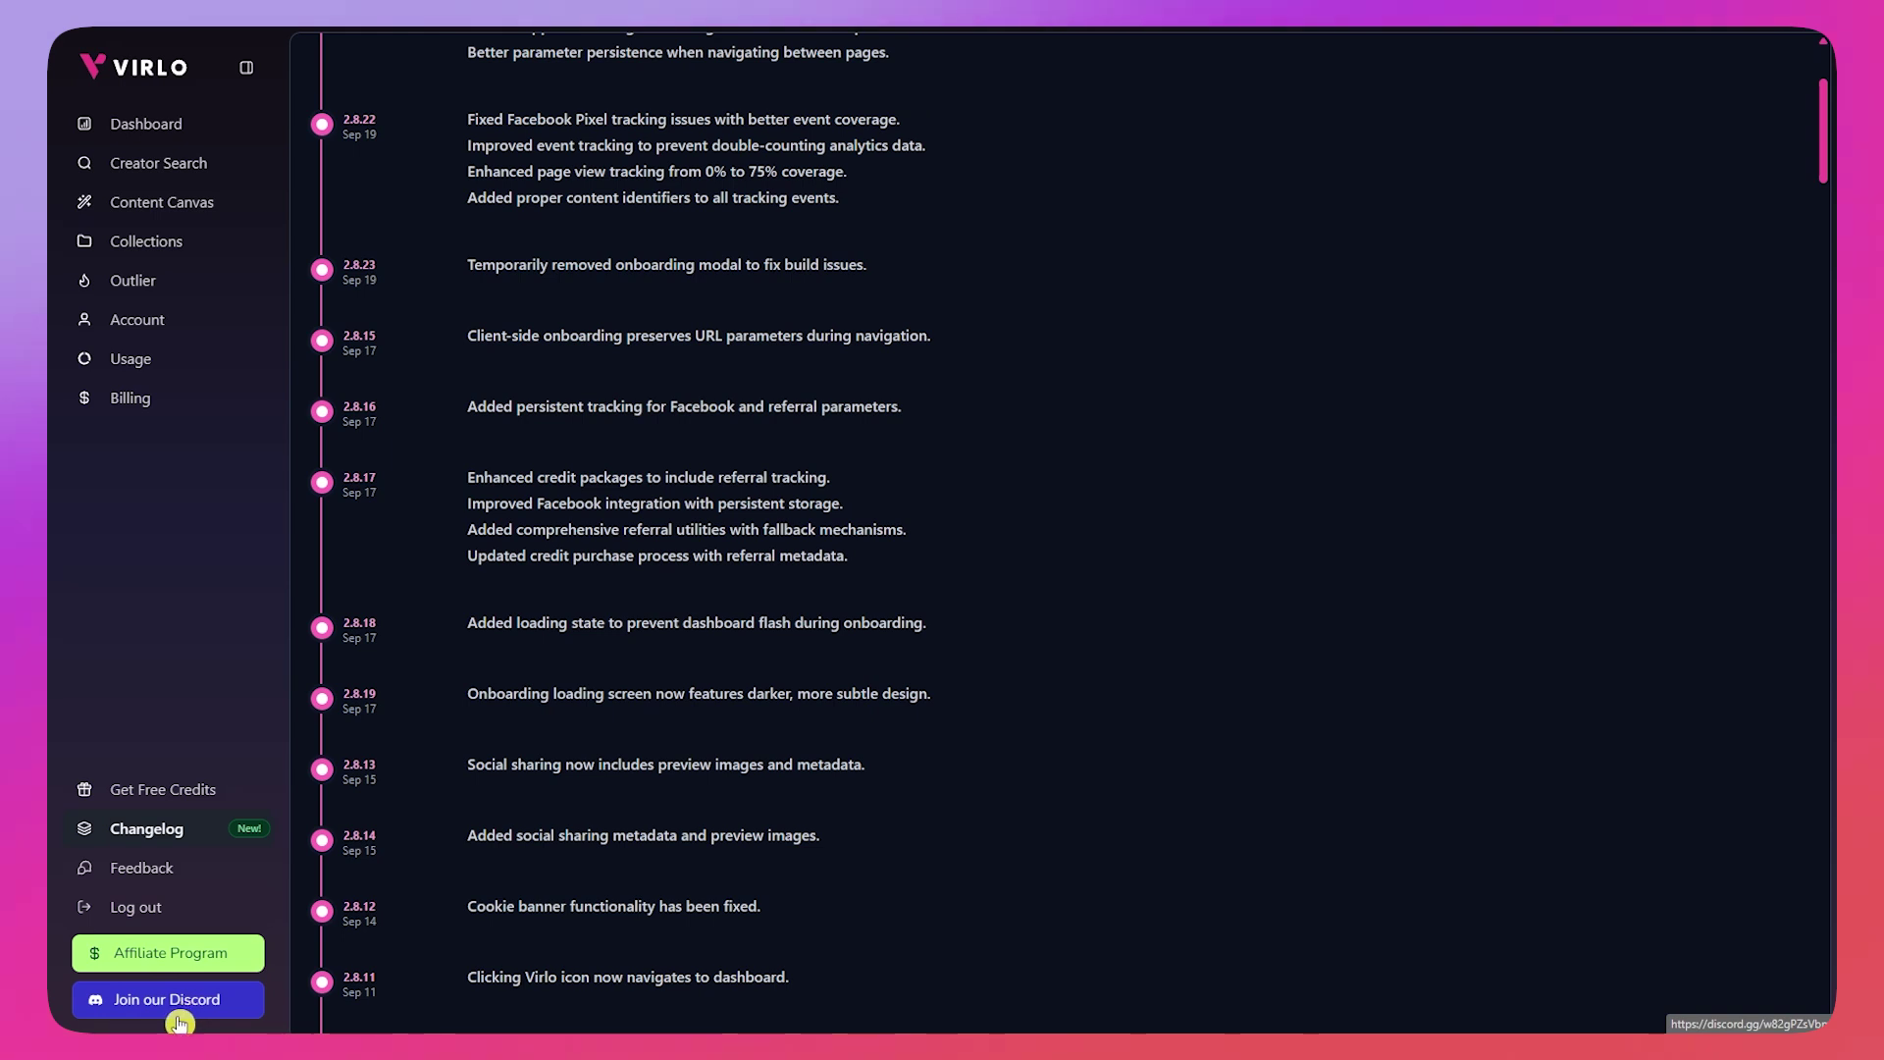
pyautogui.click(147, 136)
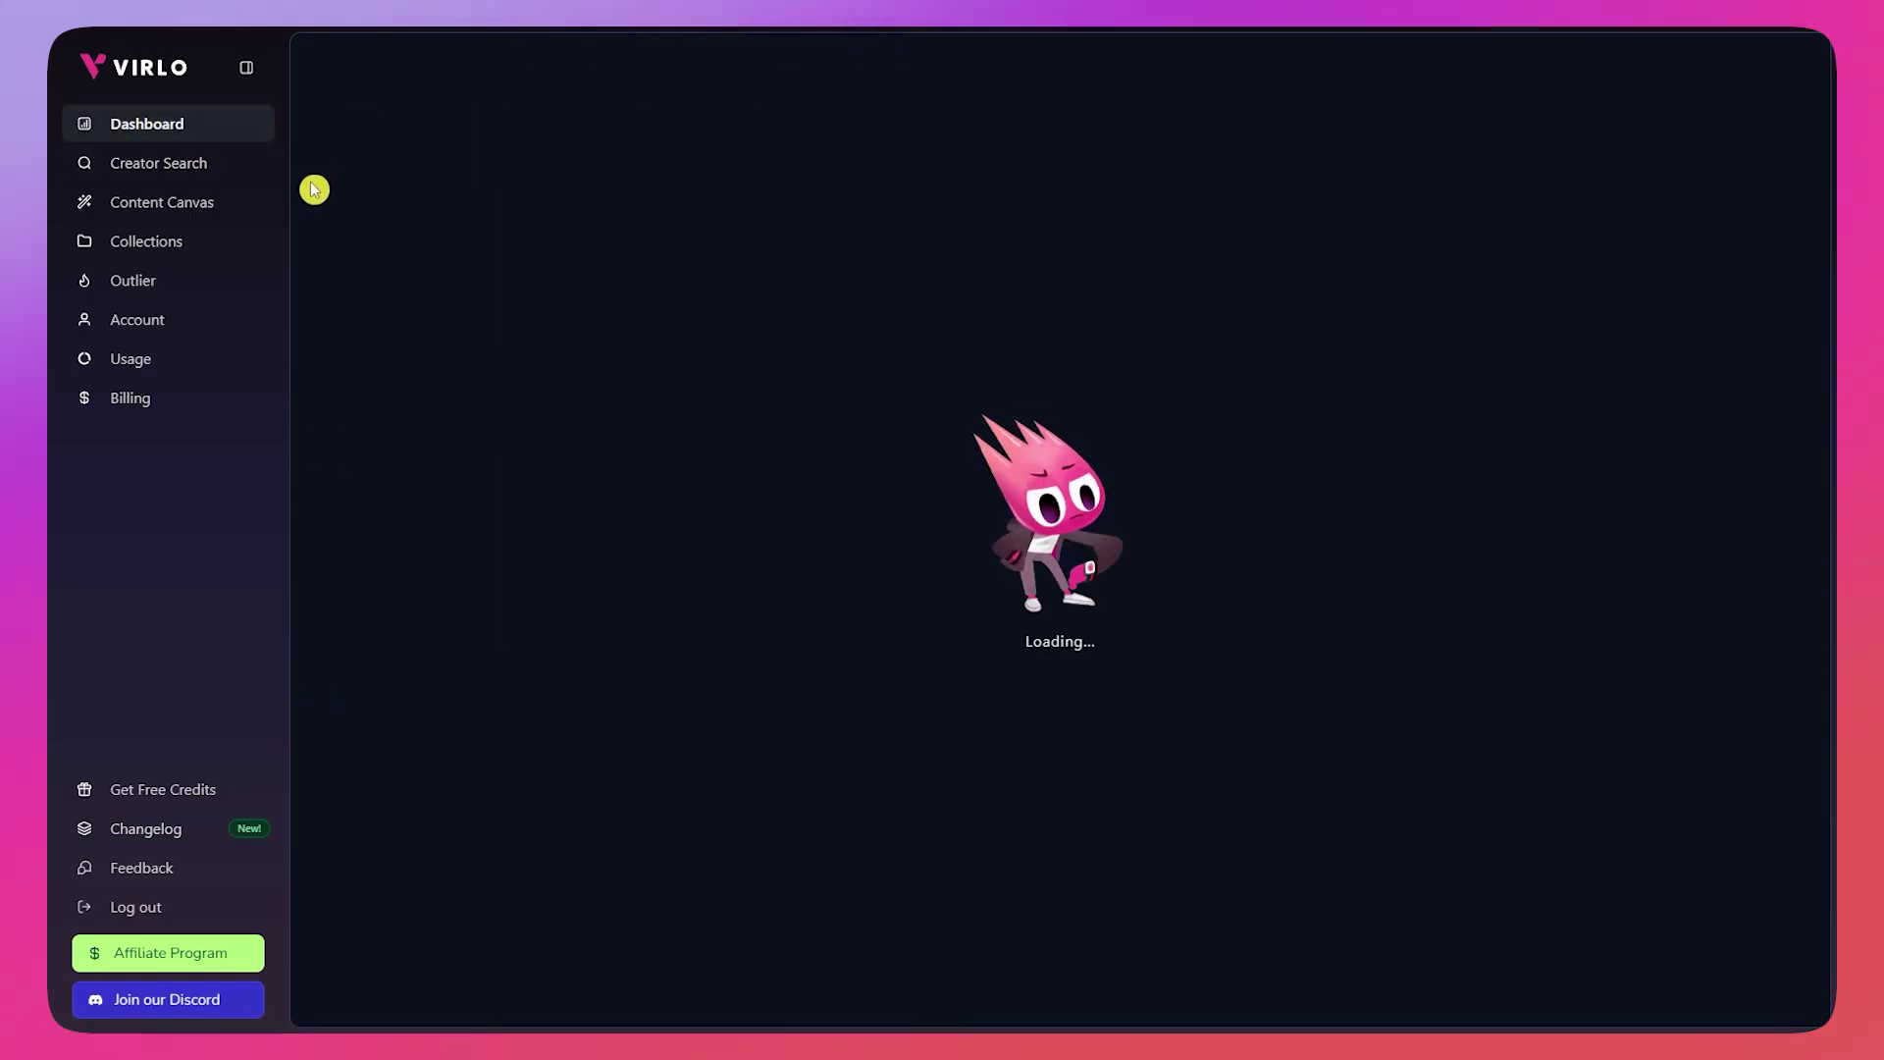